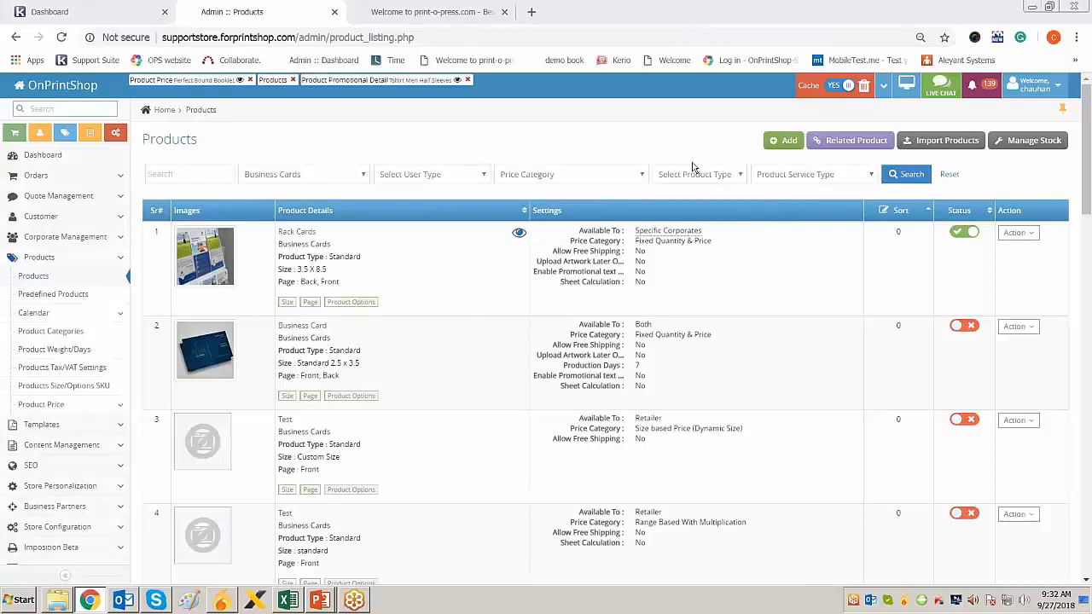
Open the product import page and download the import file for normal and predefined products
{"action": "left_click", "coordinate": [938, 145]}
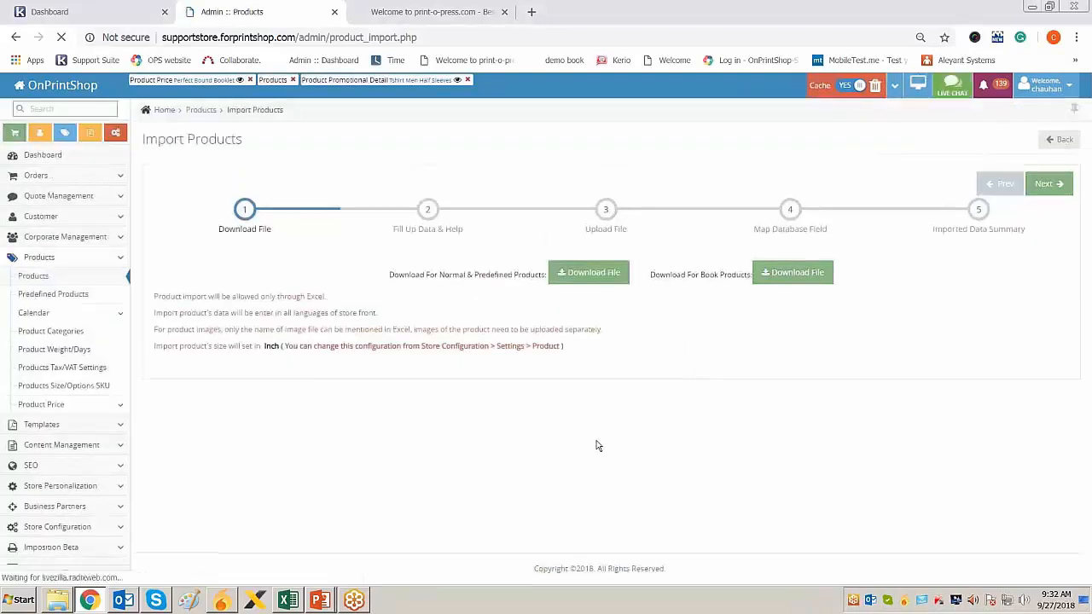
{"action": "left_click_drag", "start_coordinate": [395, 275], "coordinate": [461, 277]}
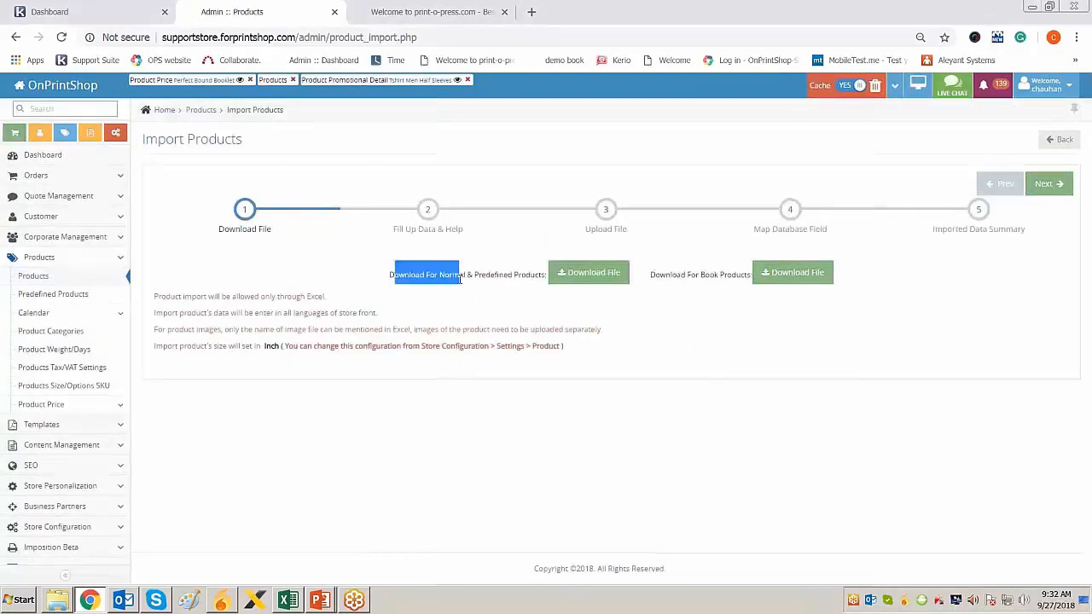
{"action": "left_click", "coordinate": [473, 454]}
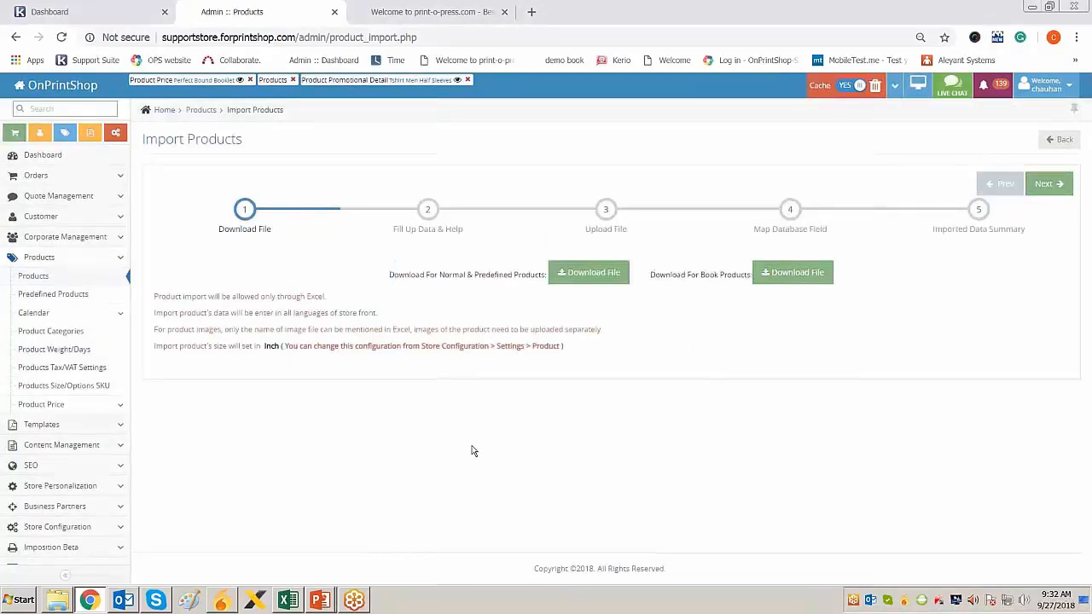
{"action": "left_click", "coordinate": [583, 275]}
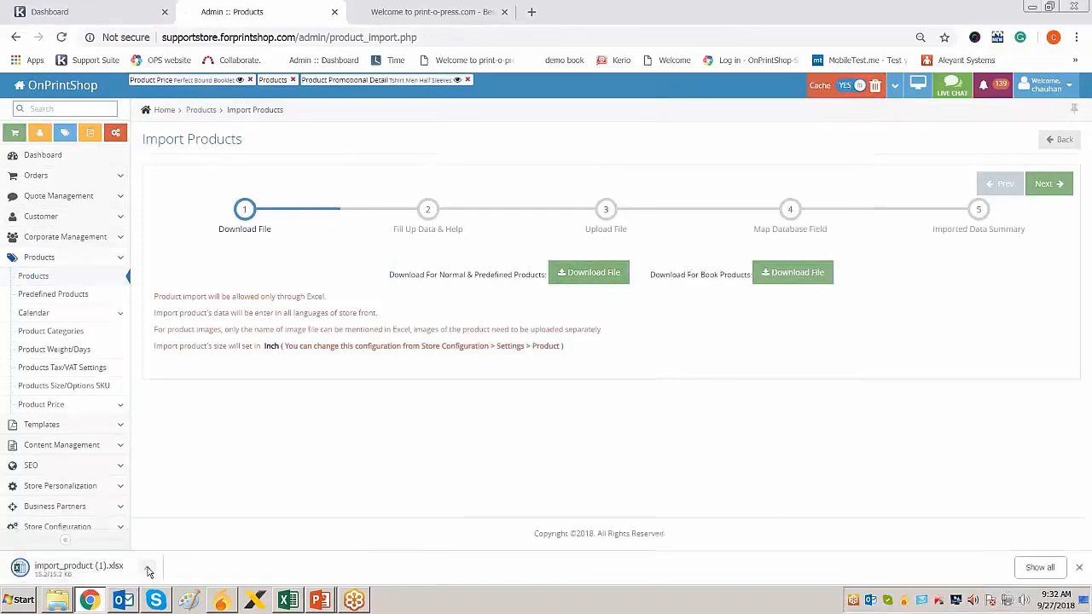
Open the downloaded import_product (1).xlsx in Excel, maximized, and go to its PRODUCT_CATEGORY sheet
{"action": "left_click", "coordinate": [148, 572]}
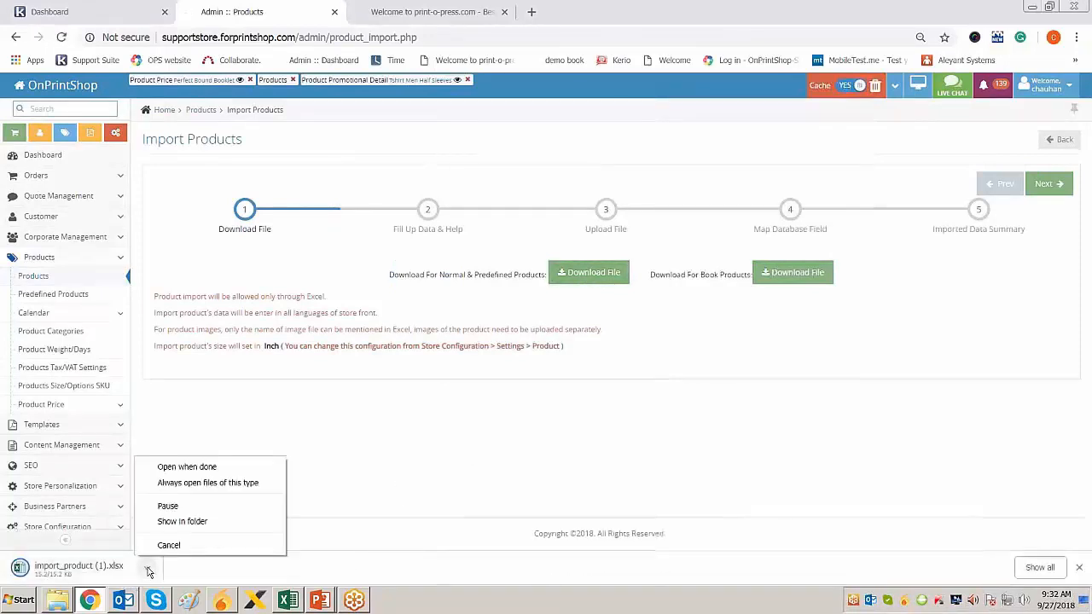
{"action": "left_click", "coordinate": [183, 467]}
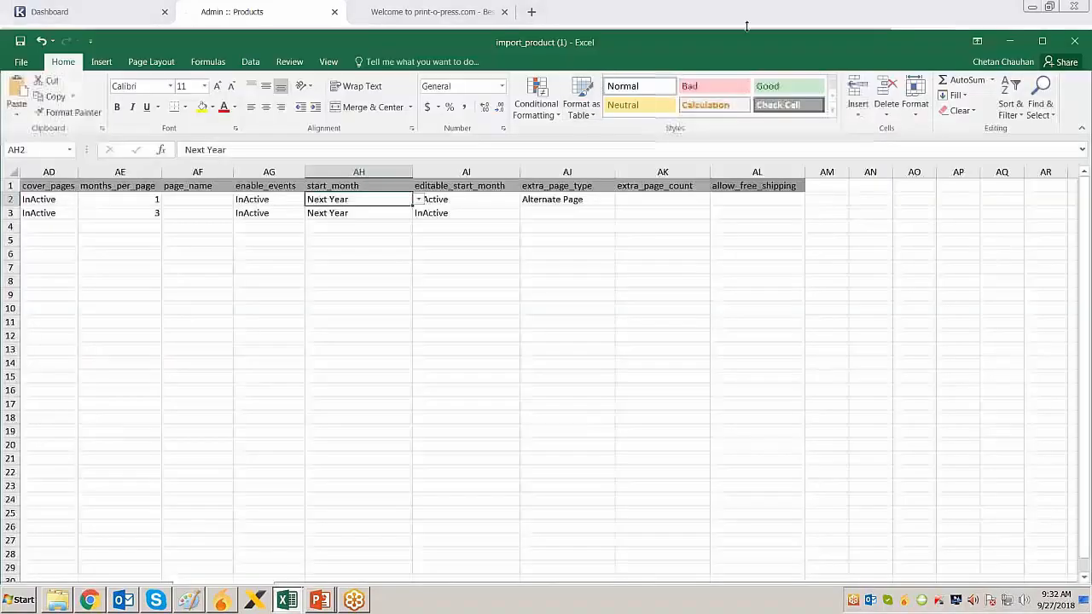
{"action": "left_click", "coordinate": [1041, 42]}
{"action": "left_click", "coordinate": [158, 292]}
{"action": "key", "text": "ctrl+Page_Up"}
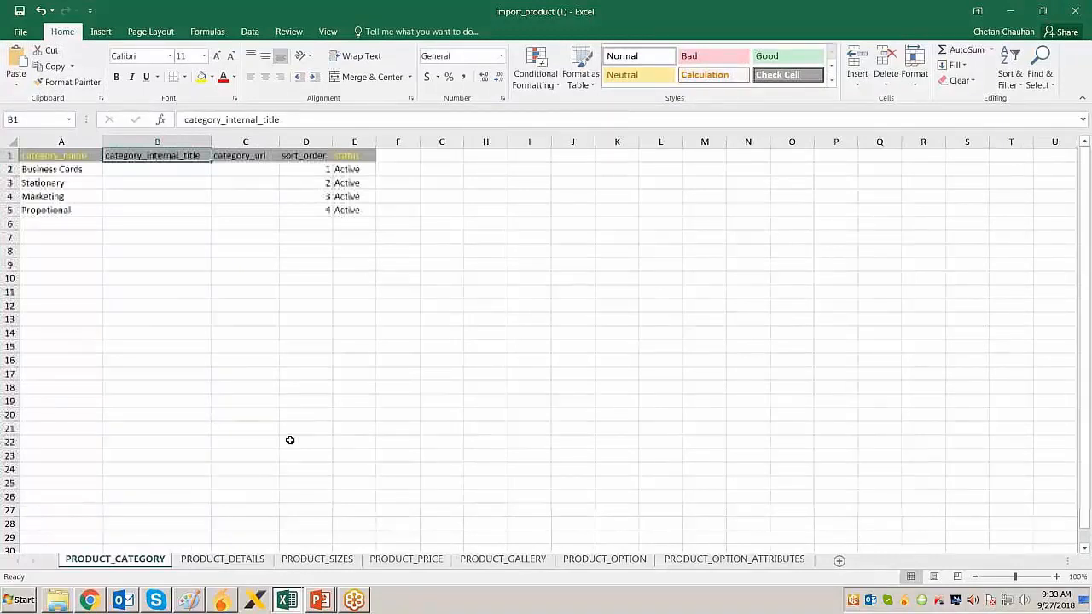
Examine the sample category names and the header row on the PRODUCT_CATEGORY sheet
{"action": "left_click", "coordinate": [224, 372]}
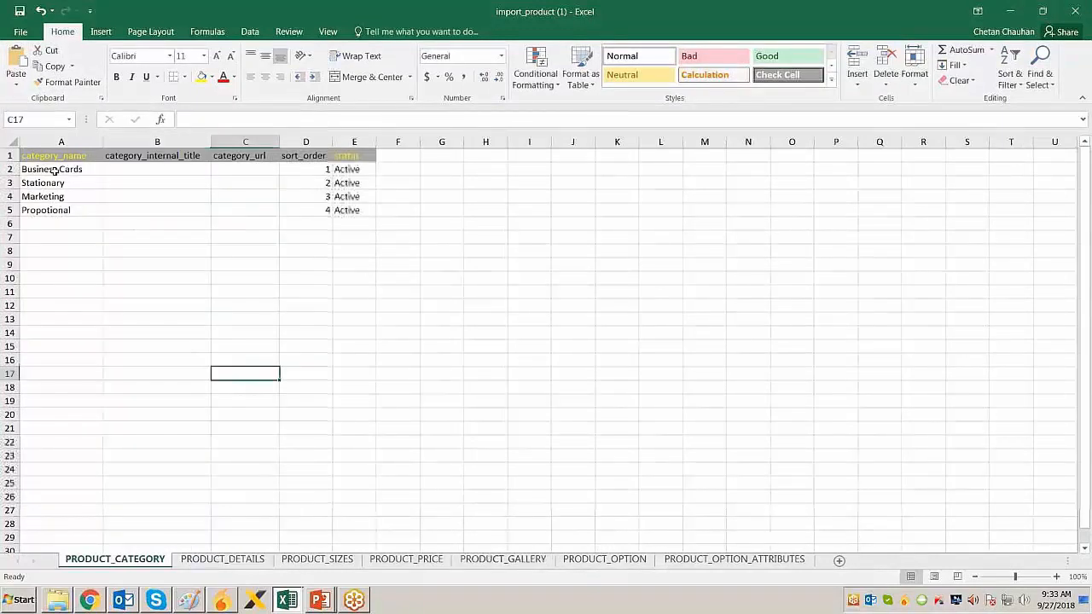
{"action": "left_click", "coordinate": [49, 172]}
{"action": "left_click_drag", "start_coordinate": [42, 175], "coordinate": [54, 211]}
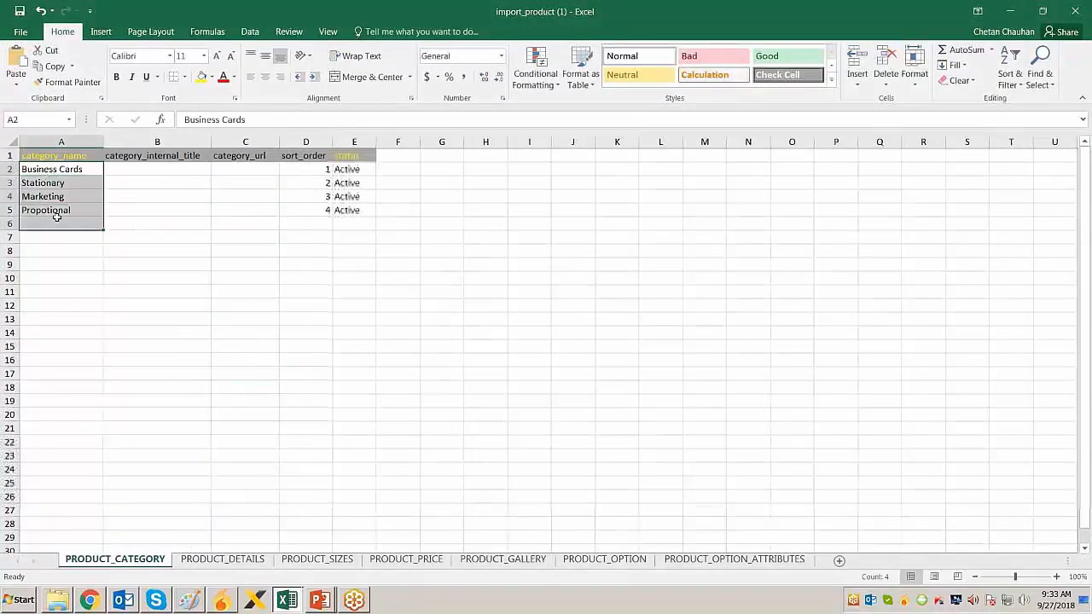
{"action": "left_click", "coordinate": [90, 293]}
{"action": "left_click", "coordinate": [67, 153]}
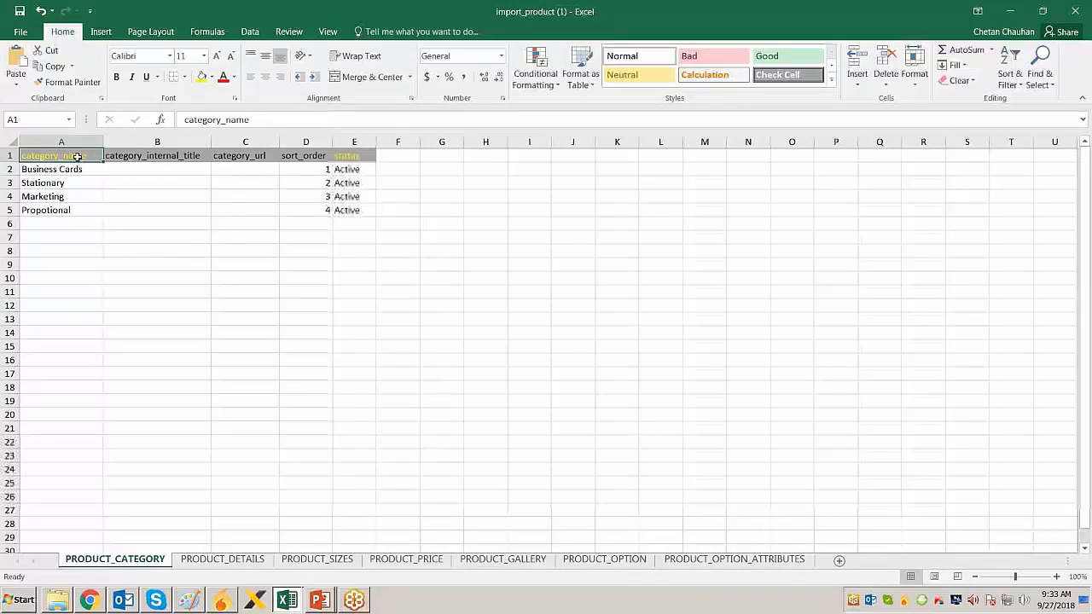
{"action": "left_click_drag", "start_coordinate": [76, 156], "coordinate": [349, 158]}
{"action": "left_click", "coordinate": [224, 336]}
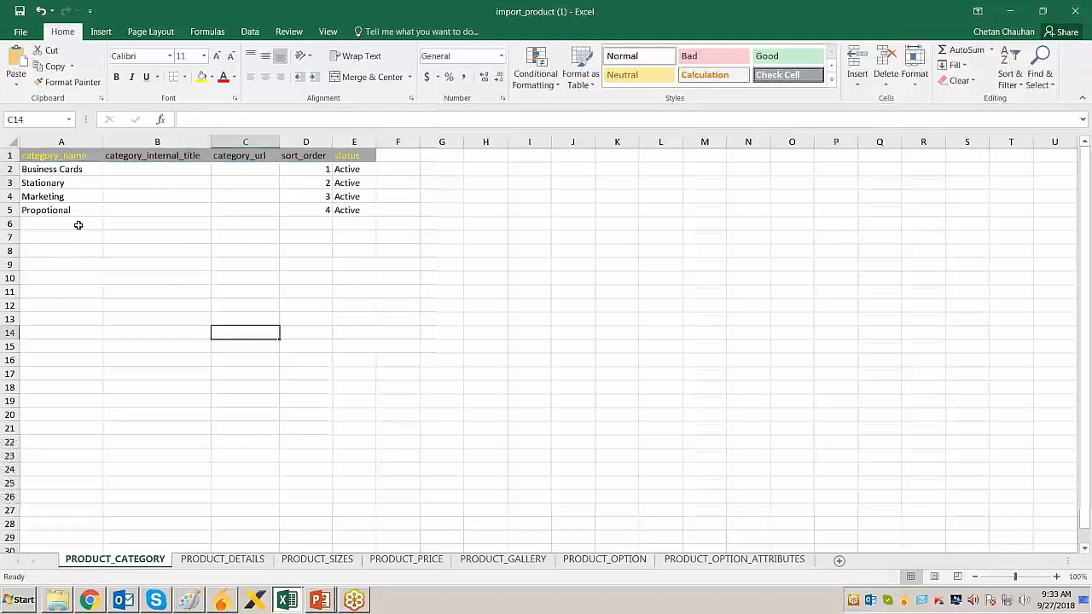
Review each PRODUCT_CATEGORY column, comparing the yellow category_name and status headers with the internal title, URL and sort order headers
{"action": "left_click", "coordinate": [59, 154]}
{"action": "key", "text": "Right"}
{"action": "key", "text": "Left"}
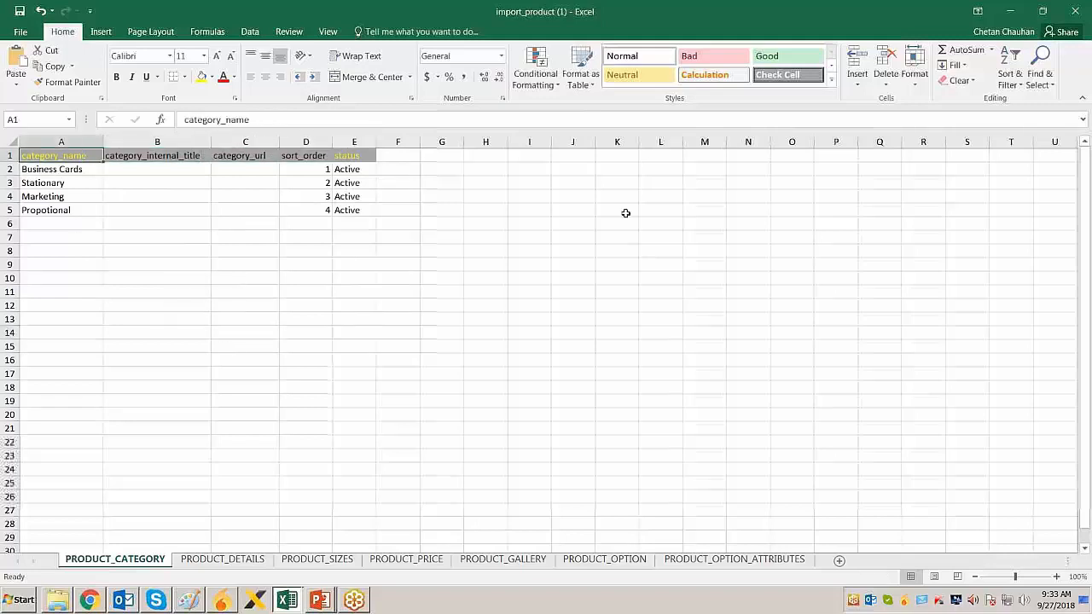
{"action": "key", "text": "Right"}
{"action": "key", "text": "Right"}
{"action": "key", "text": "Right"}
{"action": "key", "text": "Right"}
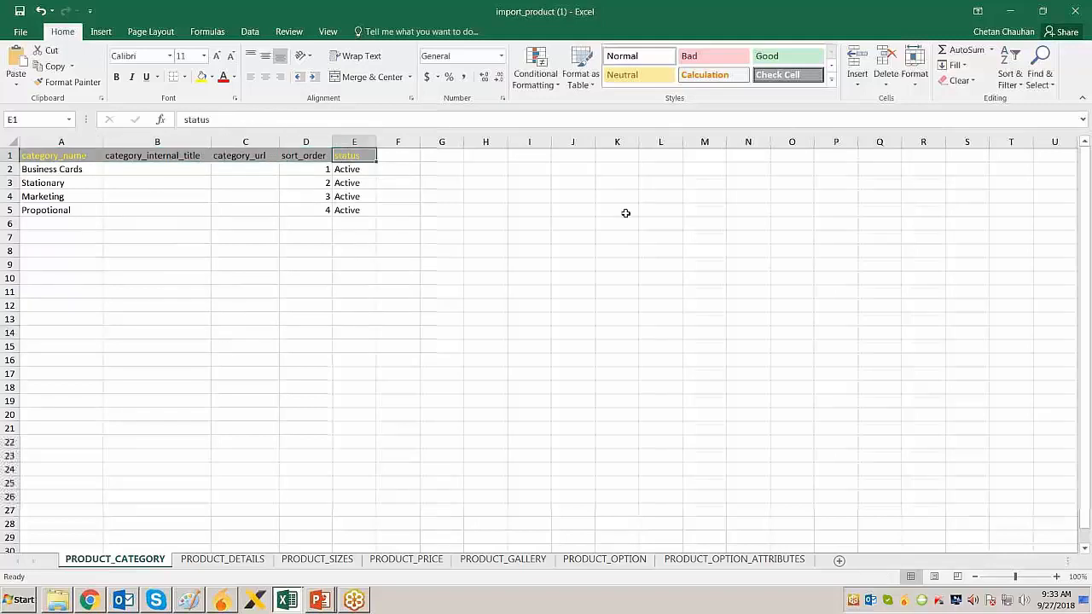
{"action": "left_click_drag", "start_coordinate": [356, 169], "coordinate": [359, 210]}
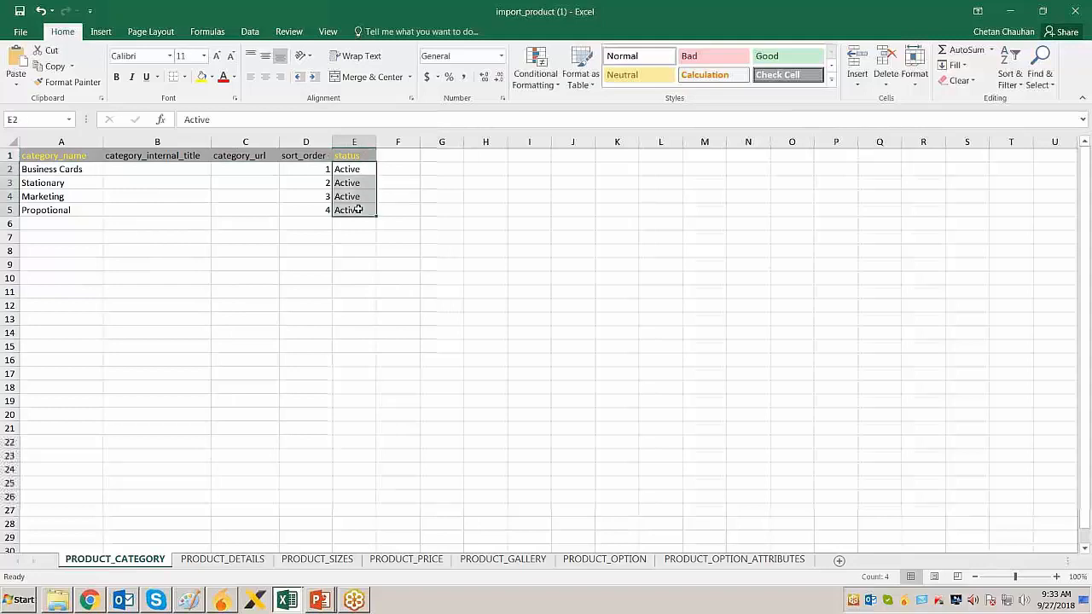
{"action": "left_click", "coordinate": [239, 265]}
{"action": "left_click", "coordinate": [77, 169]}
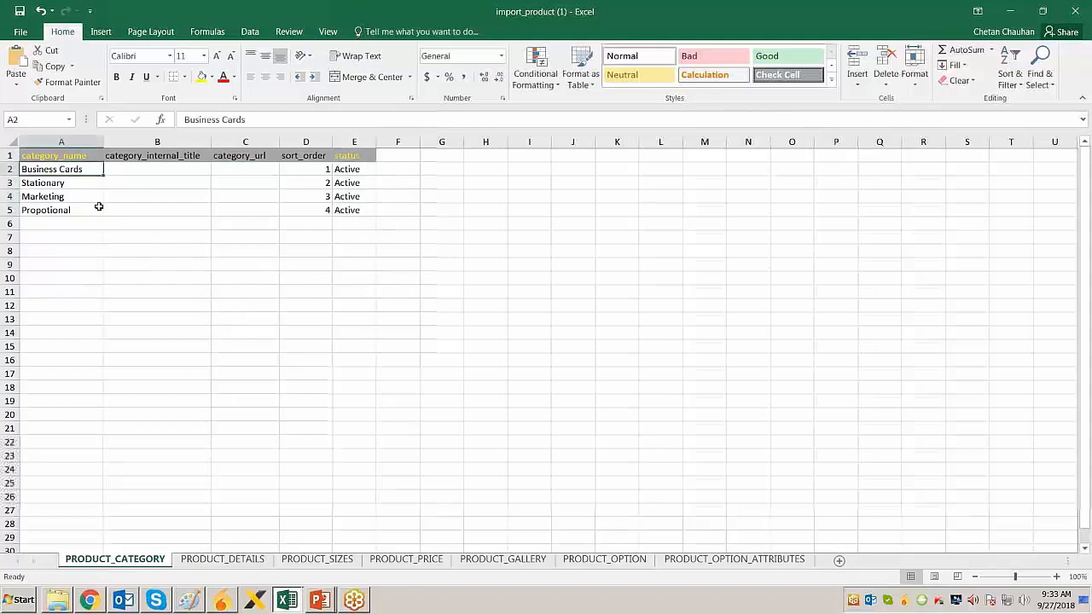
{"action": "left_click", "coordinate": [154, 155]}
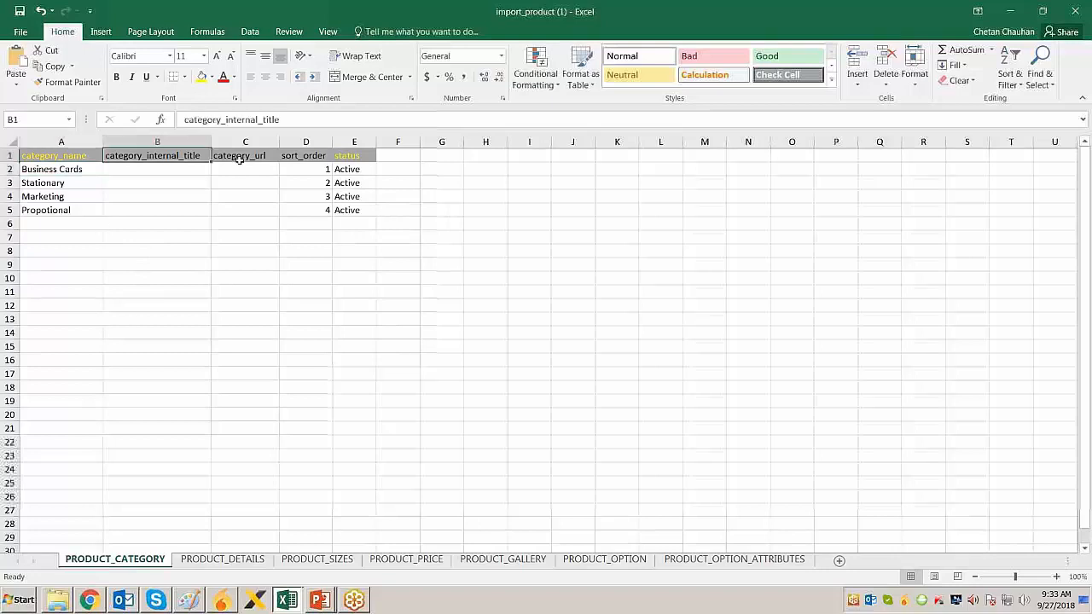
{"action": "left_click", "coordinate": [243, 155]}
{"action": "left_click", "coordinate": [305, 158]}
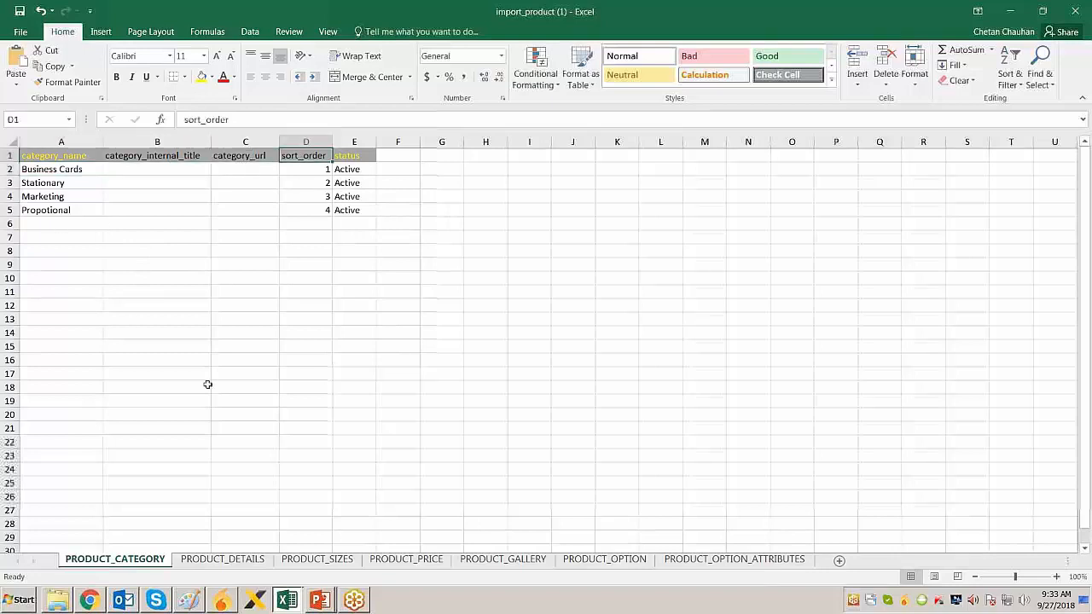
Look through the workbook's sheets from PRODUCT_DETAILS to PRODUCT_OPTION_ATTRIBUTES and return to PRODUCT_CATEGORY
{"action": "left_click", "coordinate": [228, 560]}
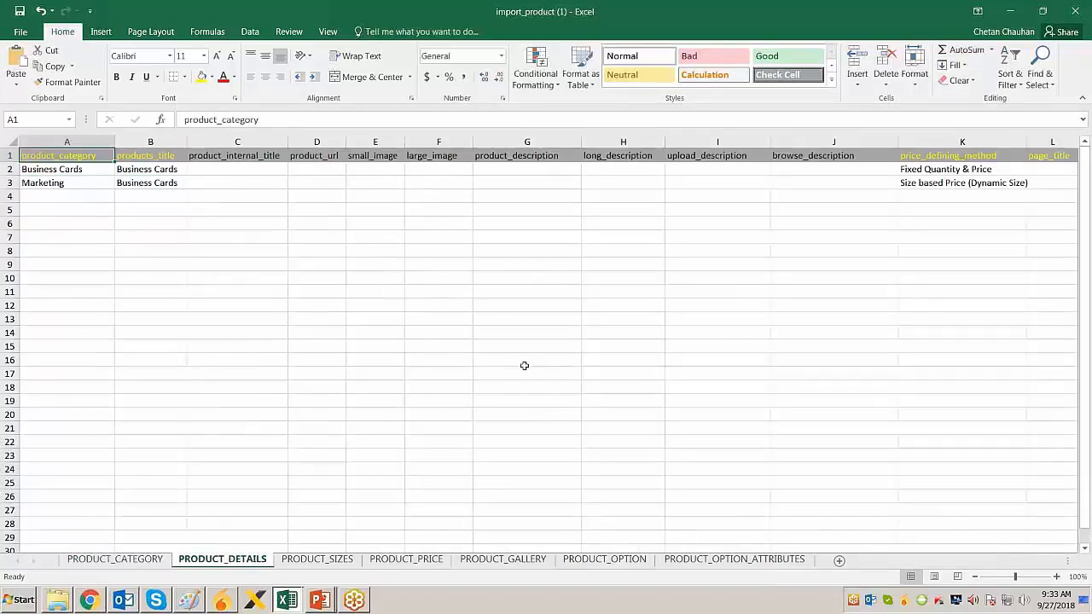
{"action": "key", "text": "ctrl+Page_Down"}
{"action": "key", "text": "ctrl+Page_Up"}
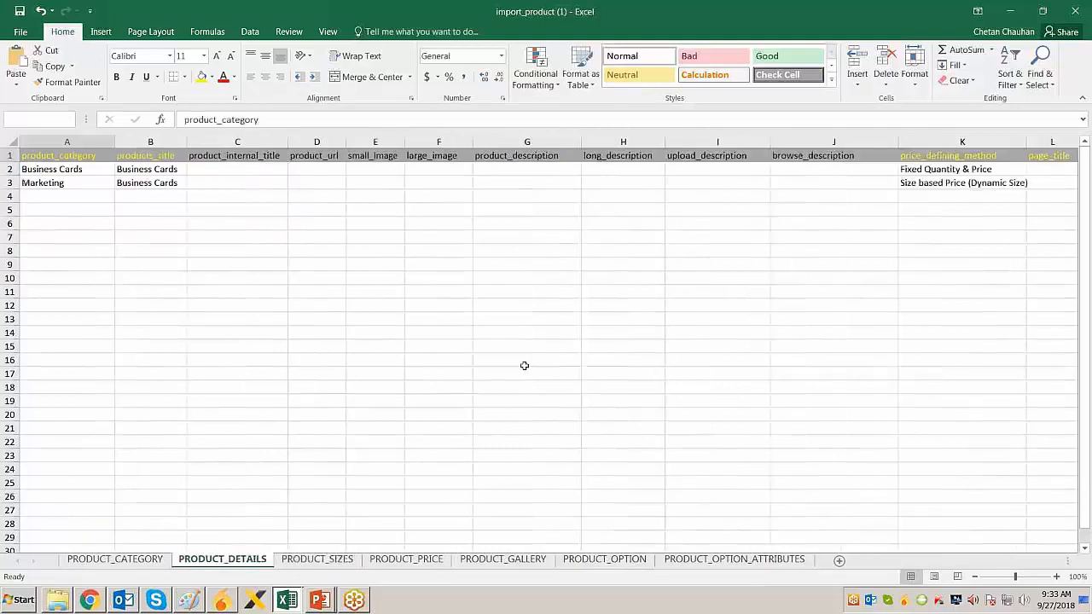
{"action": "key", "text": "ctrl+Page_Up"}
{"action": "key", "text": "ctrl+Page_Down"}
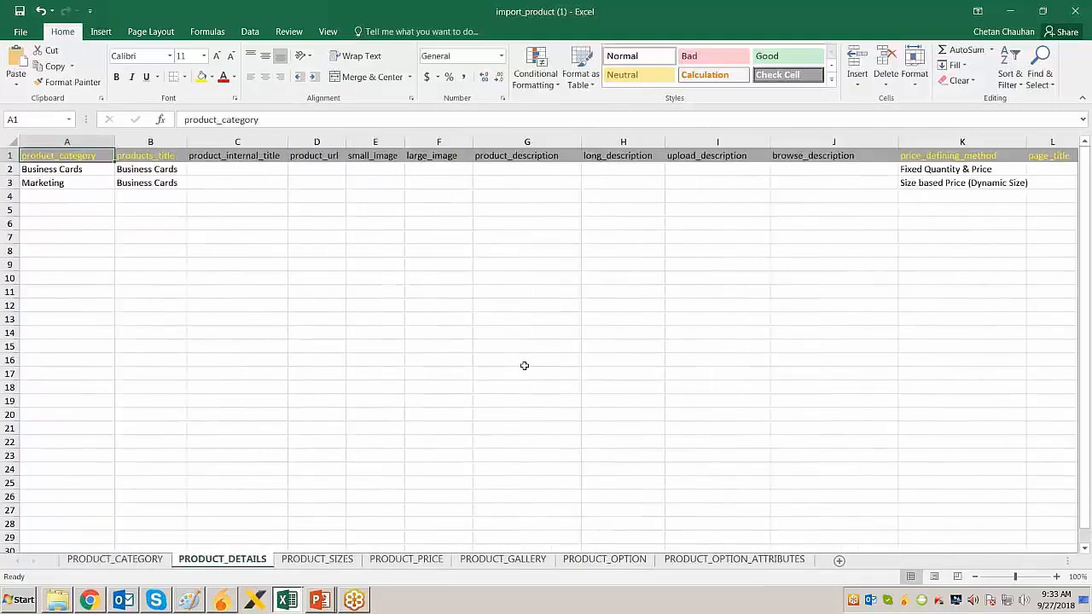
{"action": "key", "text": "ctrl+Page_Down"}
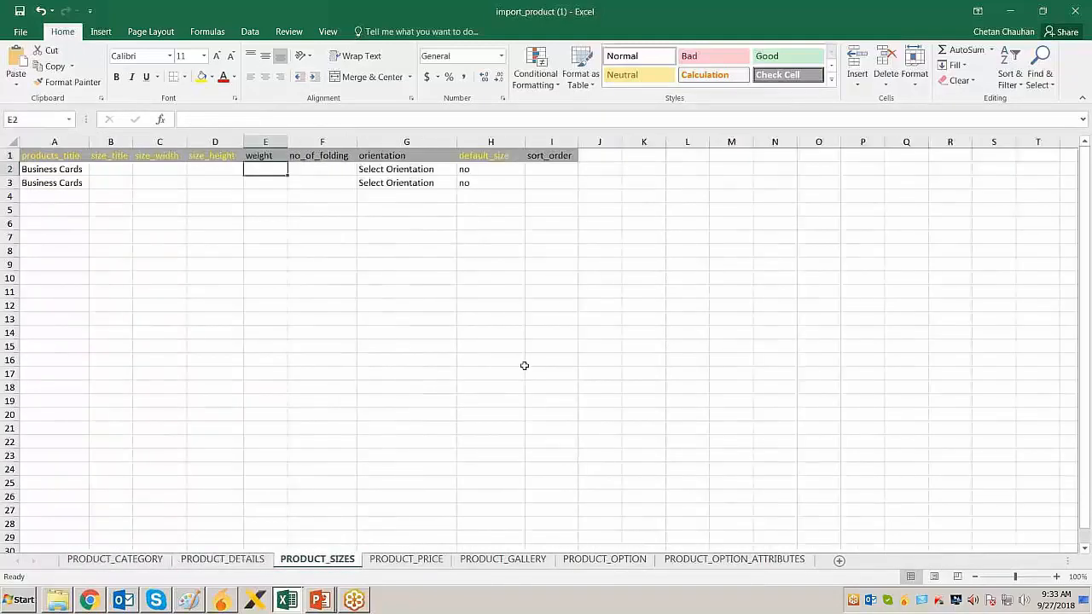
{"action": "key", "text": "ctrl+Page_Down"}
{"action": "key", "text": "ctrl+Page_Down"}
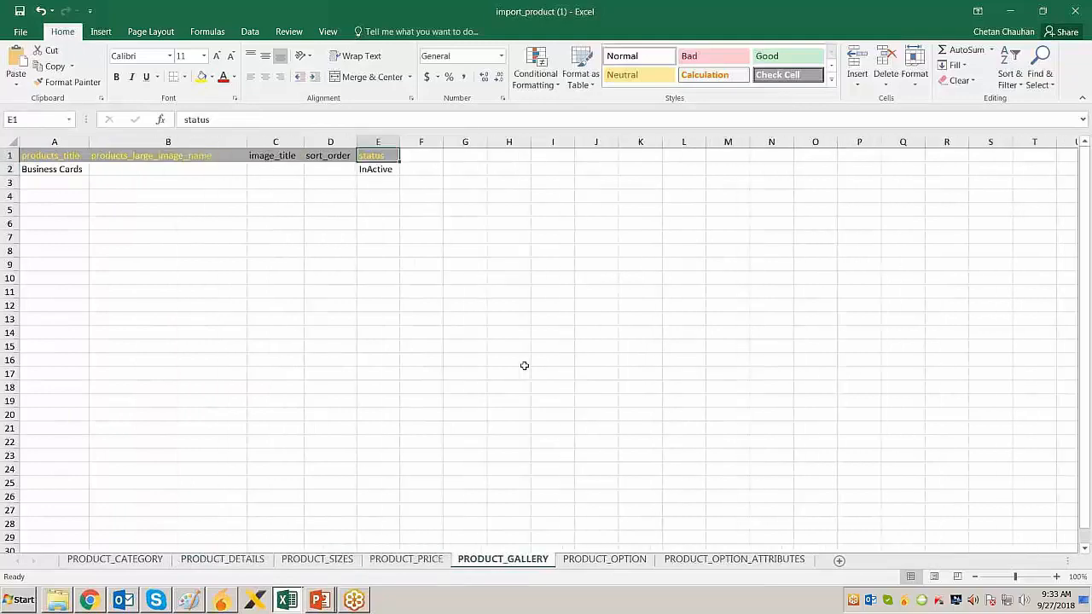
{"action": "key", "text": "ctrl+Page_Down"}
{"action": "key", "text": "ctrl+Page_Down"}
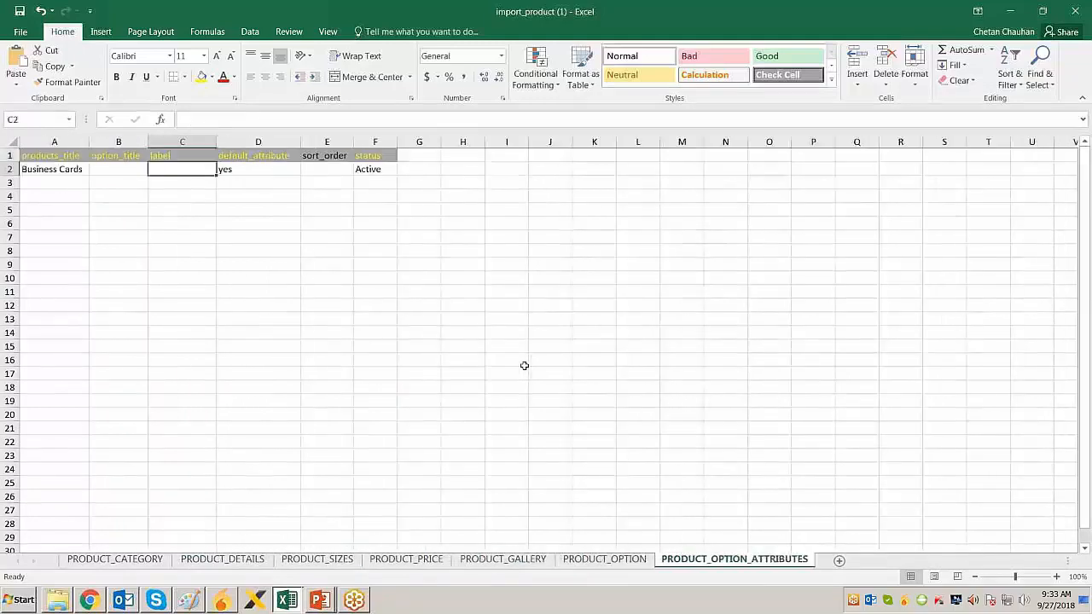
{"action": "key", "text": "ctrl+Page_Up"}
{"action": "key", "text": "ctrl+Page_Up"}
{"action": "key", "text": "ctrl+Page_Up"}
{"action": "key", "text": "ctrl+Page_Up"}
{"action": "key", "text": "ctrl+Page_Up"}
{"action": "key", "text": "ctrl+Page_Up"}
Replace the first two sample category names with Premium Business Card in A2 and Premium Stationary in A3
{"action": "key", "text": "Down"}
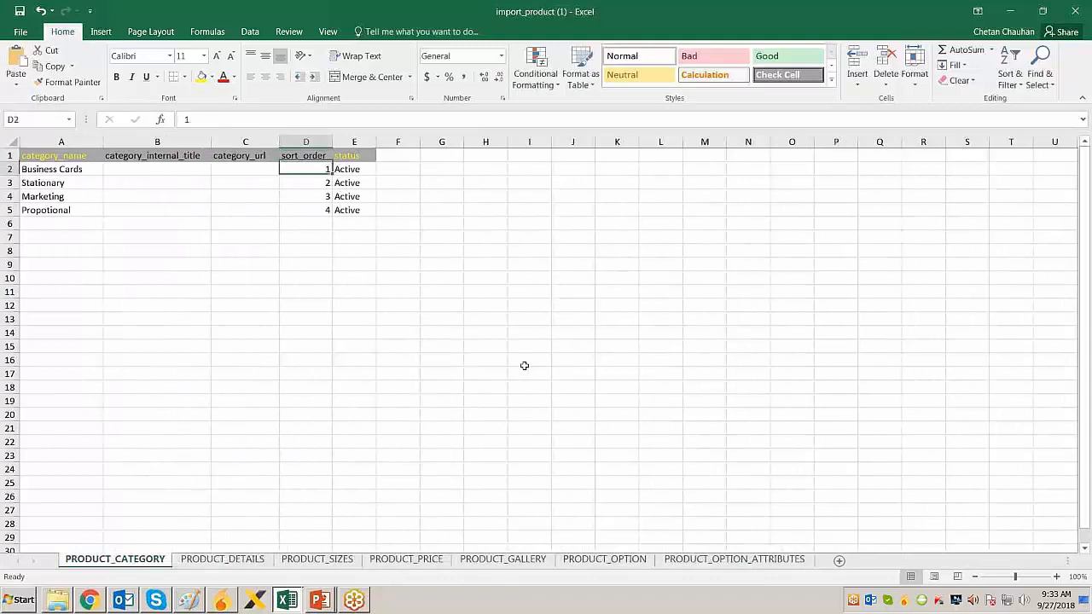
{"action": "key", "text": "Left"}
{"action": "key", "text": "Left"}
{"action": "key", "text": "Left"}
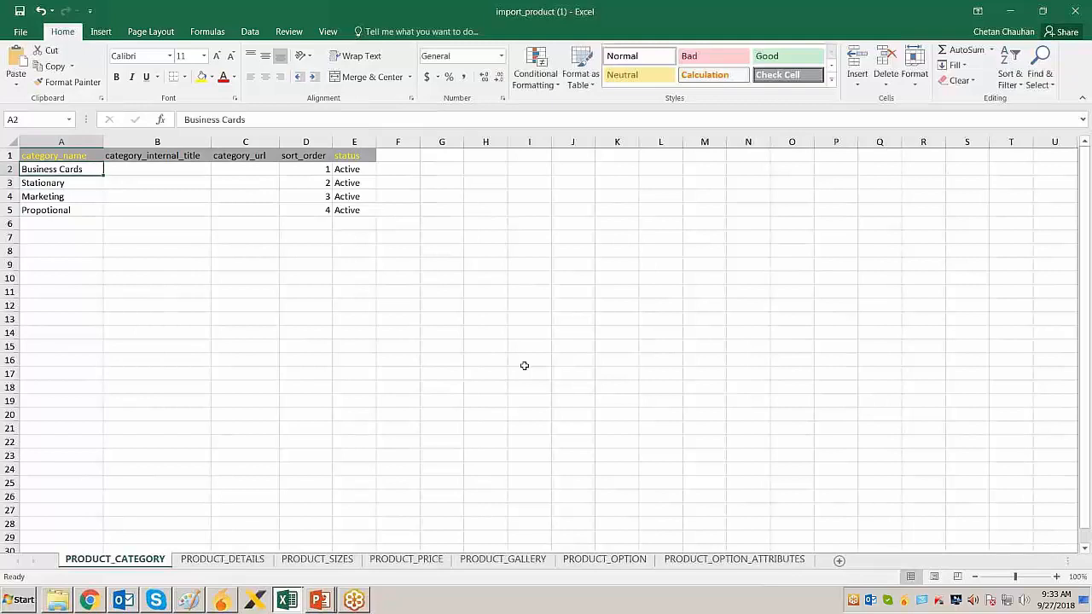
{"action": "type", "text": "Premium Business Card"}
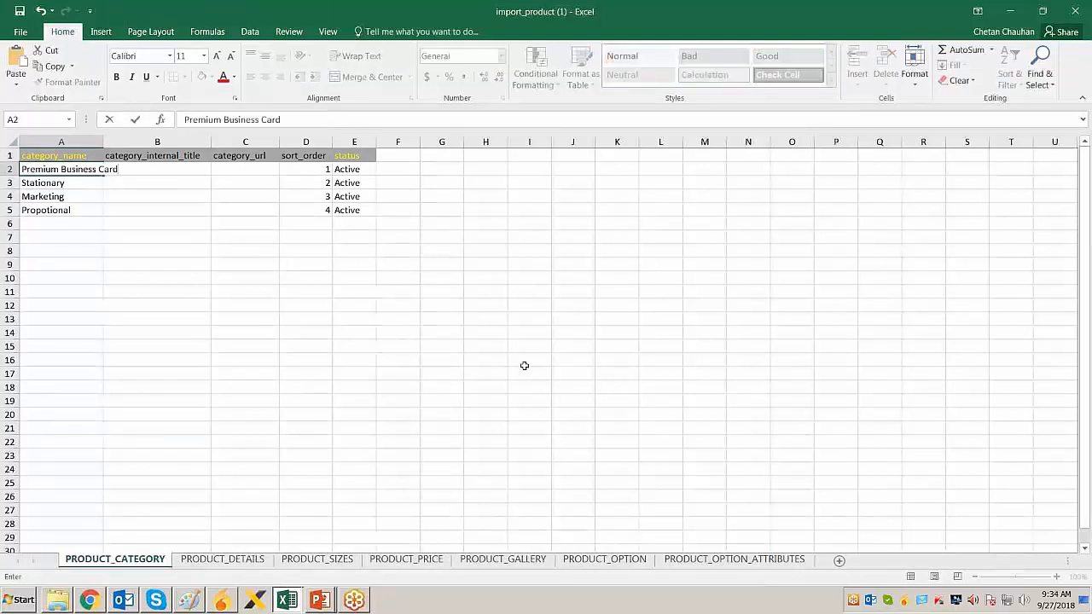
{"action": "key", "text": "Return"}
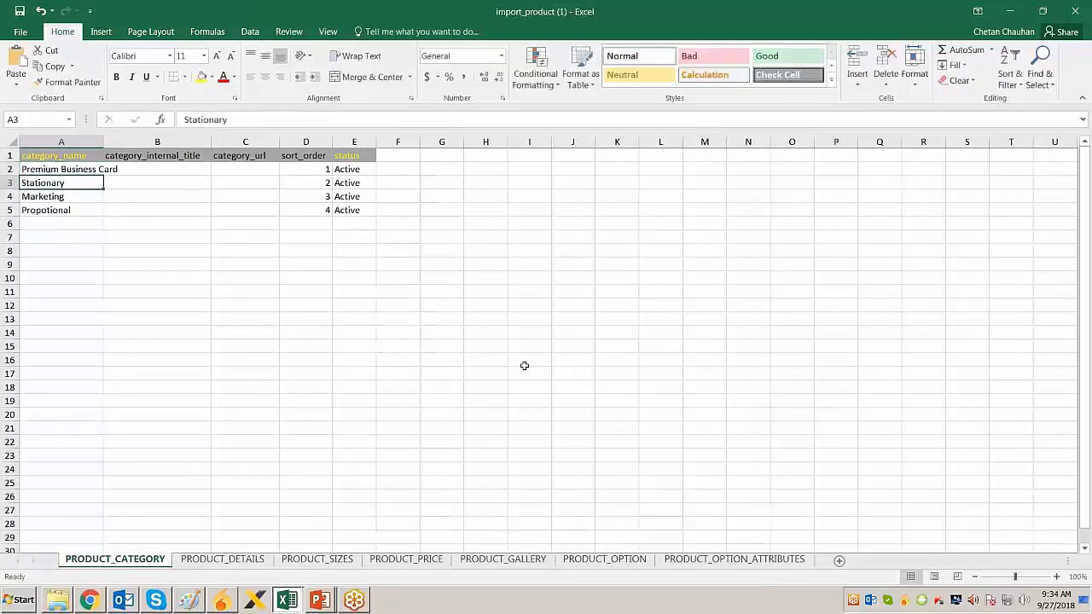
{"action": "type", "text": "Pre"}
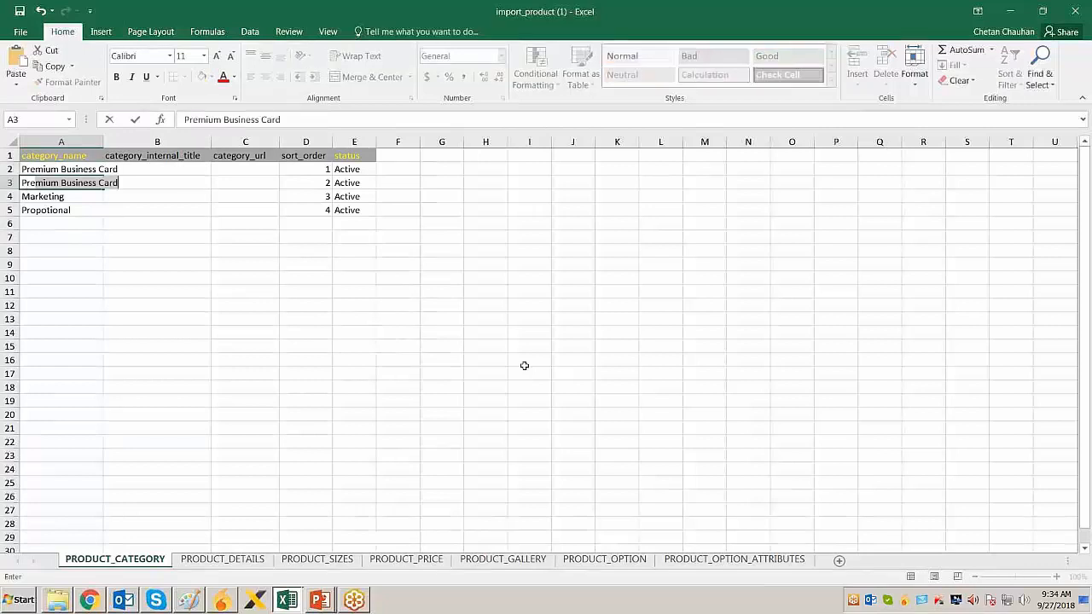
{"action": "type", "text": "mium Stationary"}
{"action": "key", "text": "Return"}
Clear the leftover sample category names, sort orders and statuses in rows 4 and 5, and save the workbook as import_product -video
{"action": "key", "text": "shift+Down"}
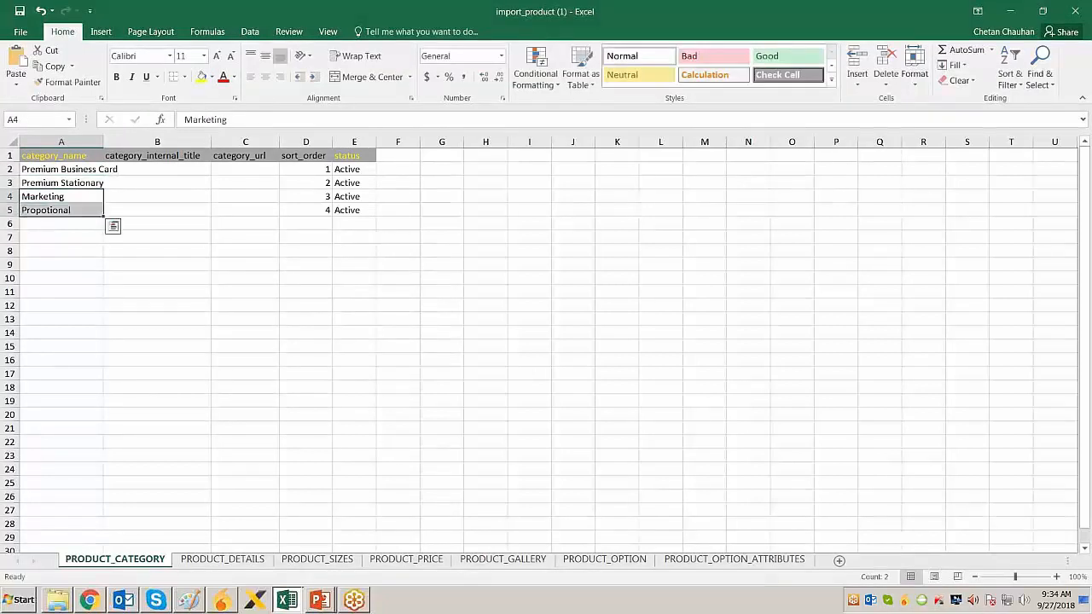
{"action": "key", "text": "Delete"}
{"action": "key", "text": "Up"}
{"action": "key", "text": "Right"}
{"action": "key", "text": "Right"}
{"action": "key", "text": "Right"}
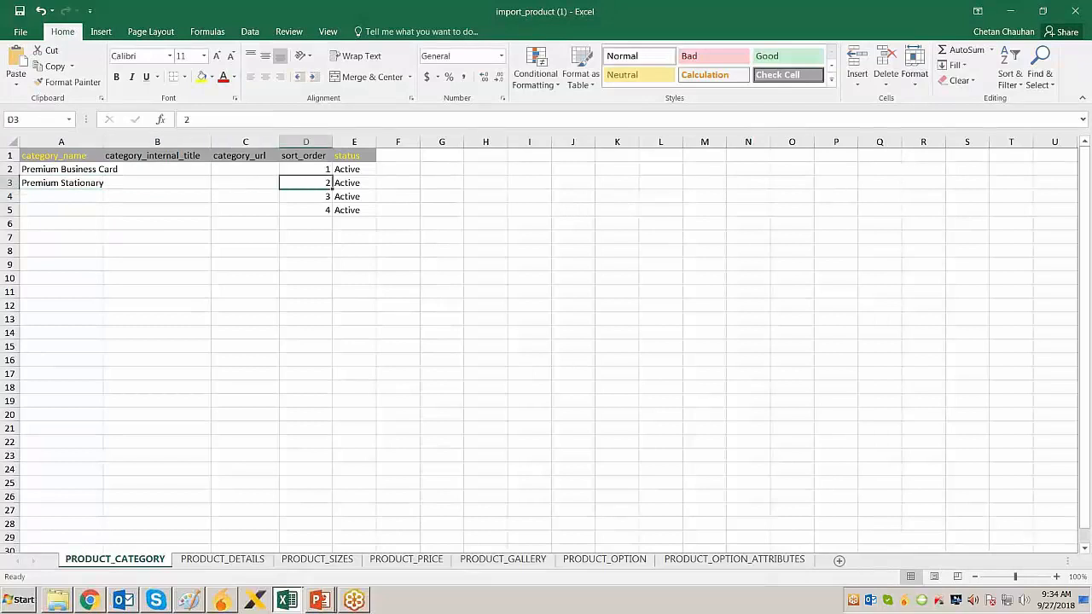
{"action": "key", "text": "Down"}
{"action": "key", "text": "shift+Down"}
{"action": "key", "text": "shift+Right"}
{"action": "key", "text": "Delete"}
{"action": "key", "text": "Left"}
{"action": "key", "text": "Left"}
{"action": "key", "text": "Left"}
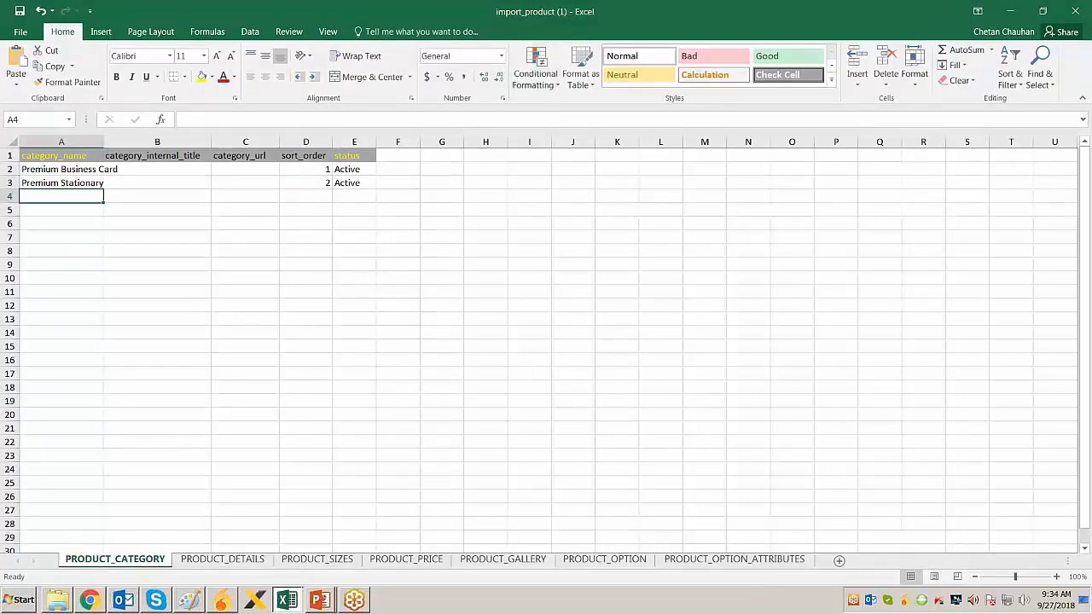
{"action": "left_click", "coordinate": [20, 31]}
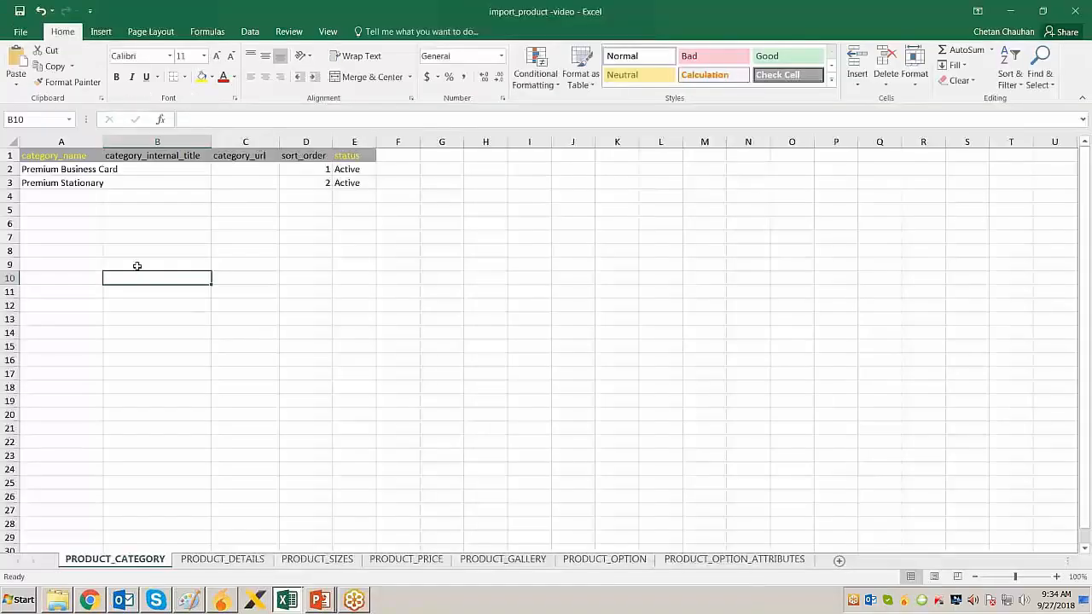
On the PRODUCT_DETAILS sheet, set the product_category of rows 2 and 3 to Premium Business Card
{"action": "left_click", "coordinate": [215, 560]}
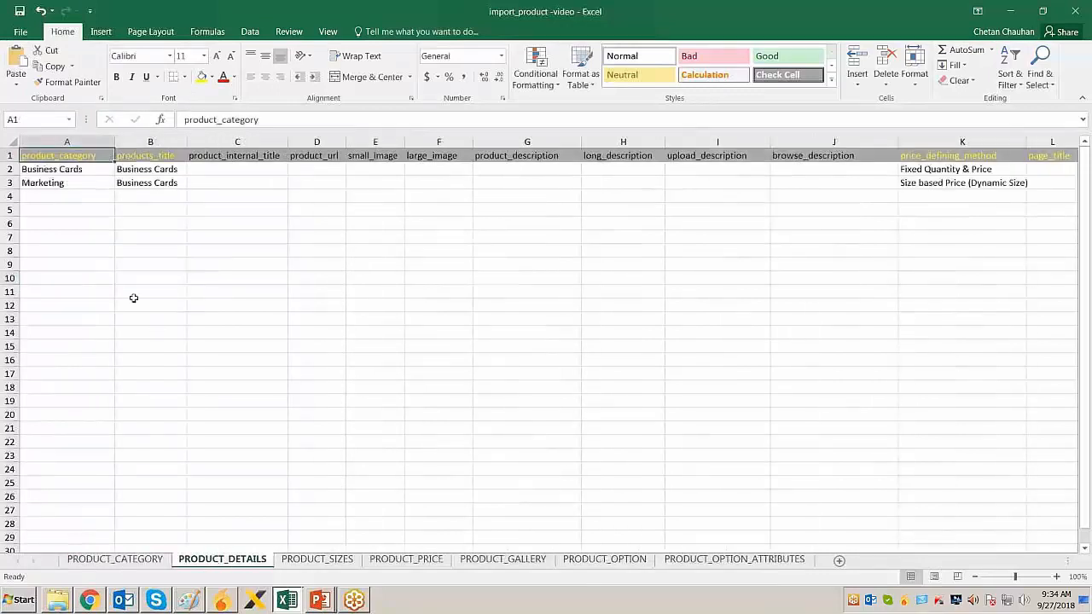
{"action": "left_click", "coordinate": [76, 224]}
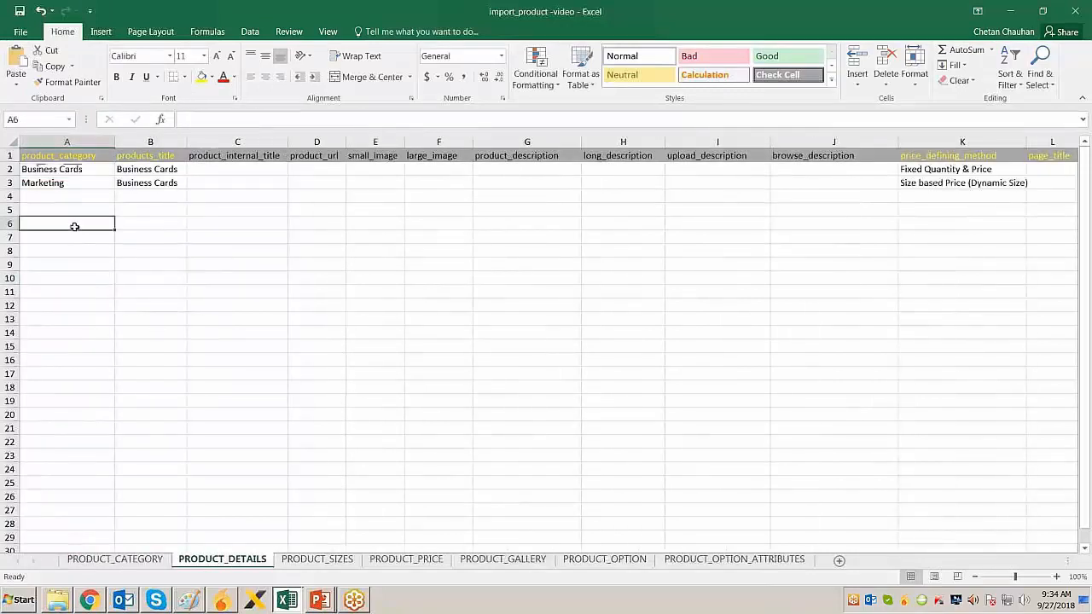
{"action": "left_click", "coordinate": [80, 156]}
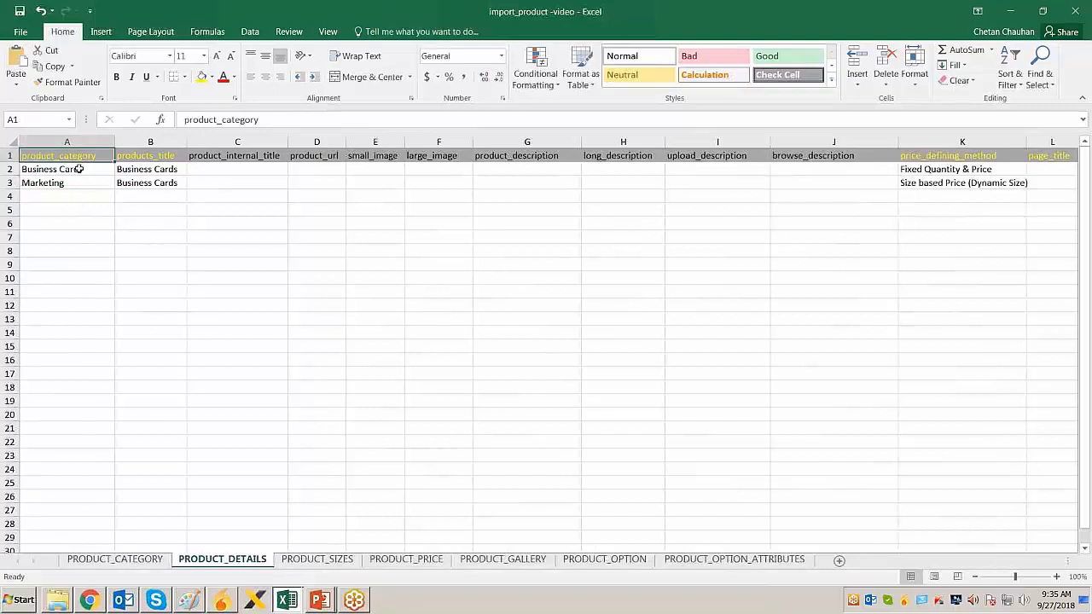
{"action": "left_click", "coordinate": [80, 169]}
{"action": "left_click", "coordinate": [123, 179]}
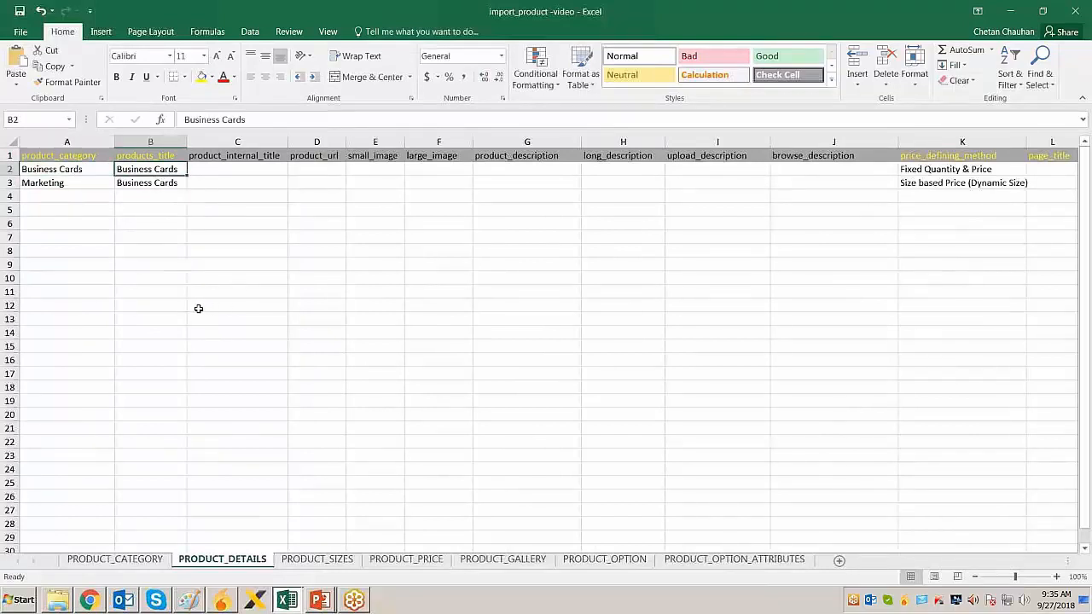
{"action": "left_click", "coordinate": [52, 155]}
{"action": "left_click", "coordinate": [58, 170]}
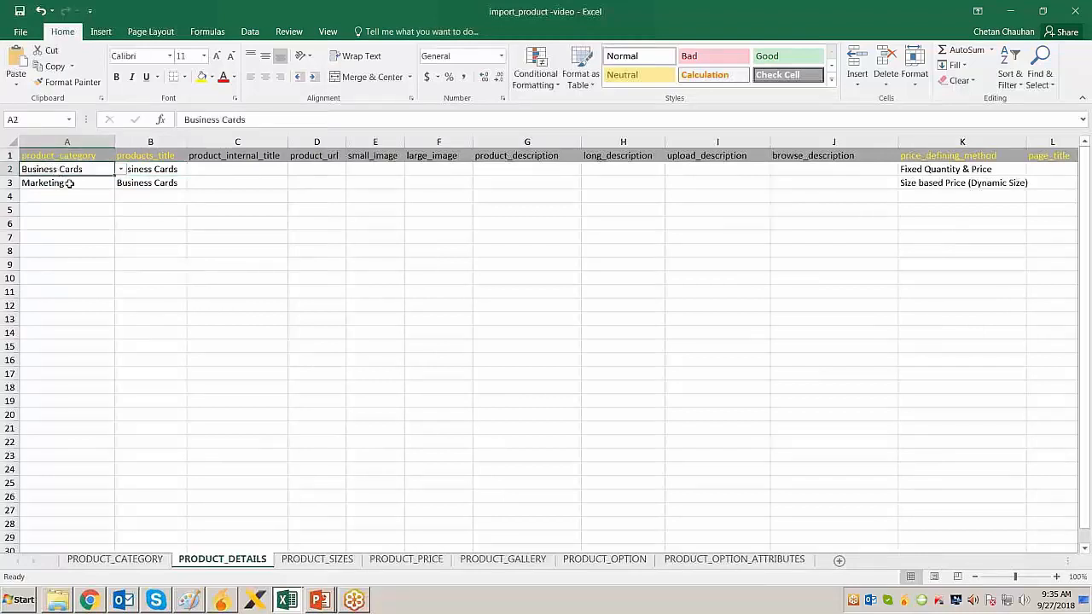
{"action": "left_click", "coordinate": [121, 171]}
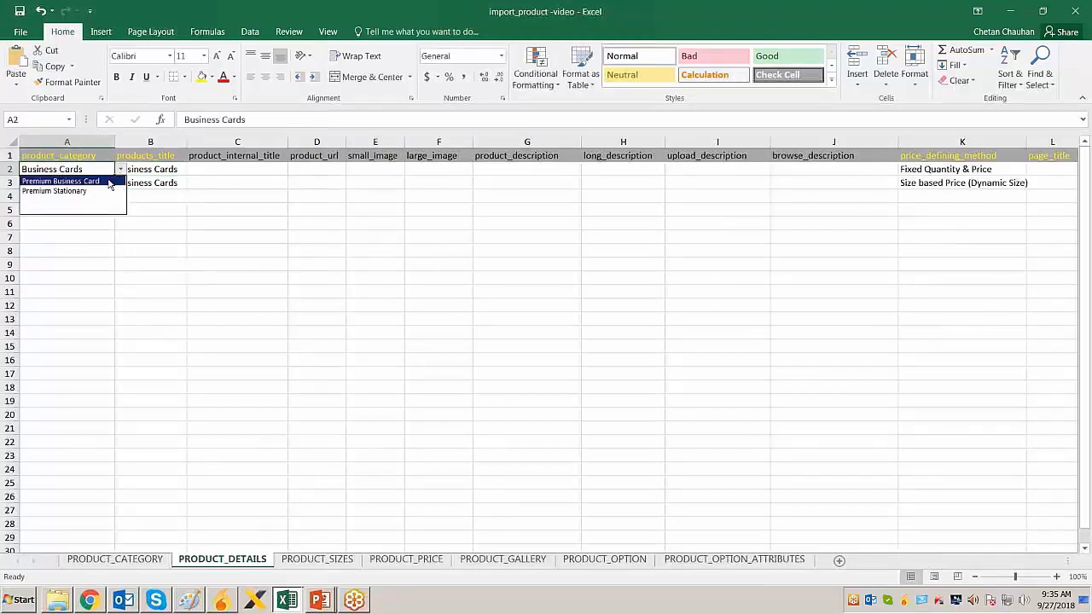
{"action": "left_click", "coordinate": [62, 181]}
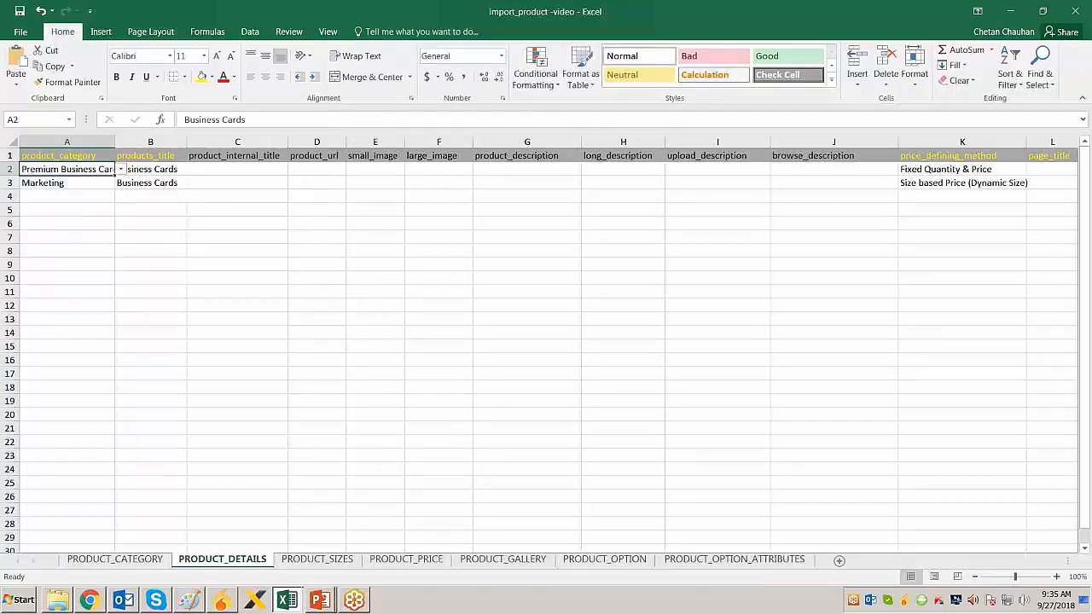
{"action": "left_click", "coordinate": [105, 183]}
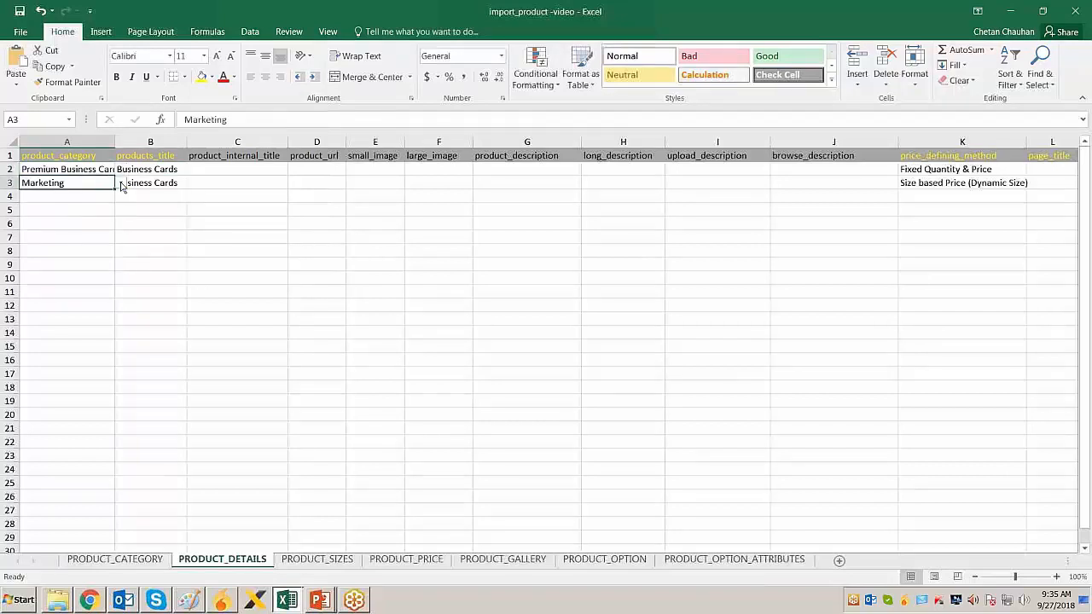
{"action": "left_click", "coordinate": [120, 182]}
{"action": "left_click", "coordinate": [109, 196]}
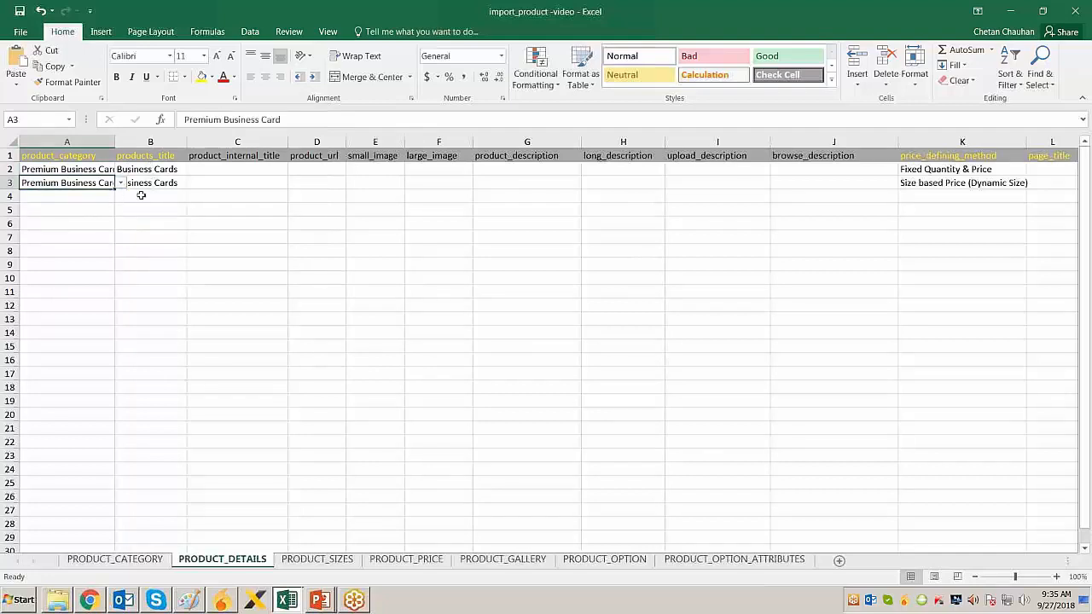
Copy the product_category cell A3 into A4 and A5
{"action": "left_click", "coordinate": [82, 196]}
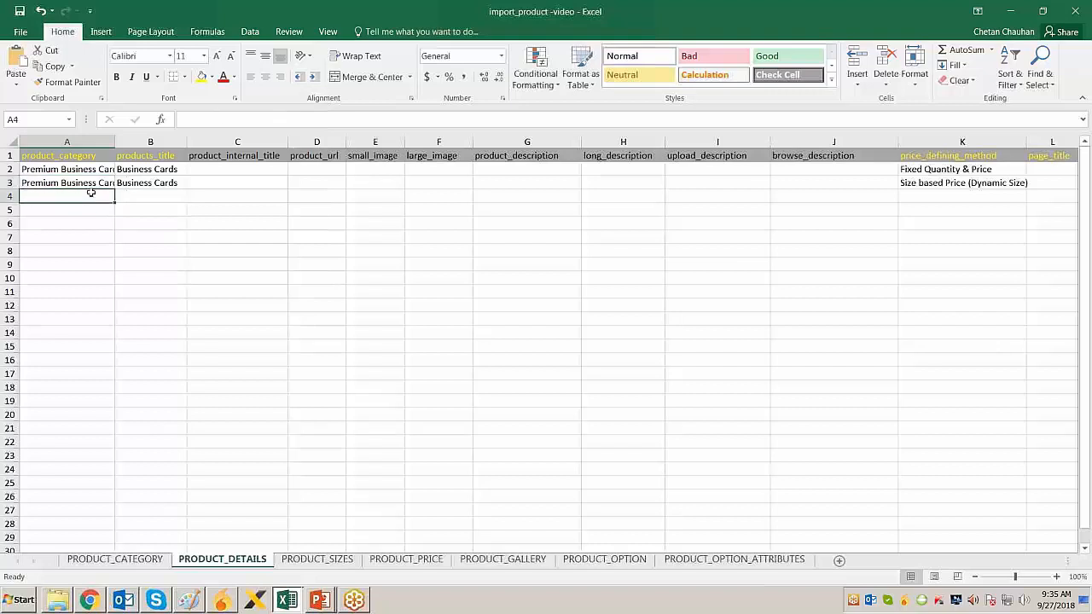
{"action": "left_click", "coordinate": [96, 184]}
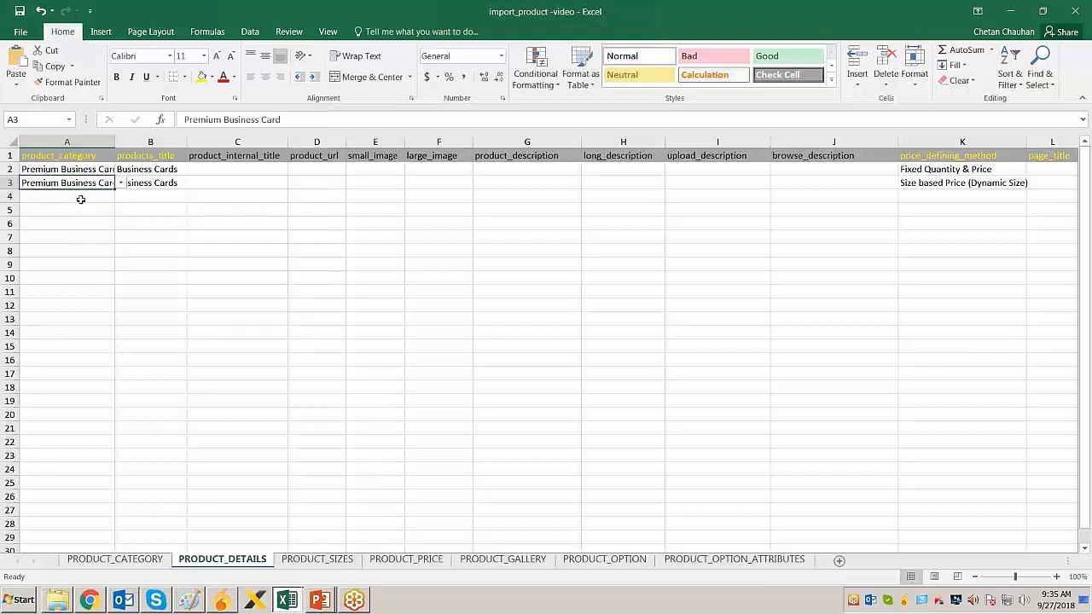
{"action": "left_click", "coordinate": [81, 198]}
{"action": "left_click", "coordinate": [108, 183]}
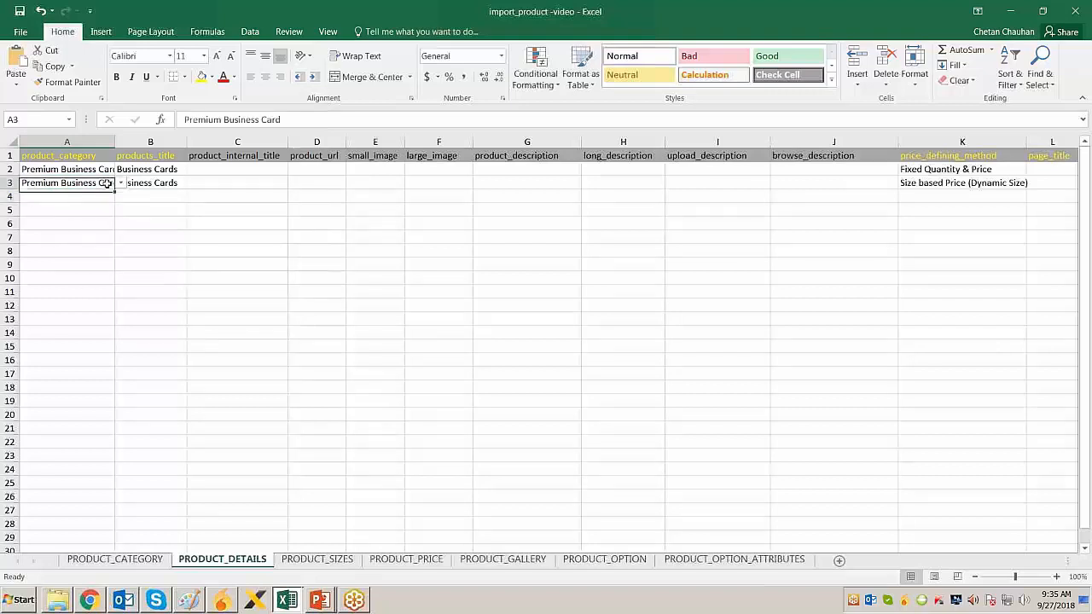
{"action": "key", "text": "ctrl+c"}
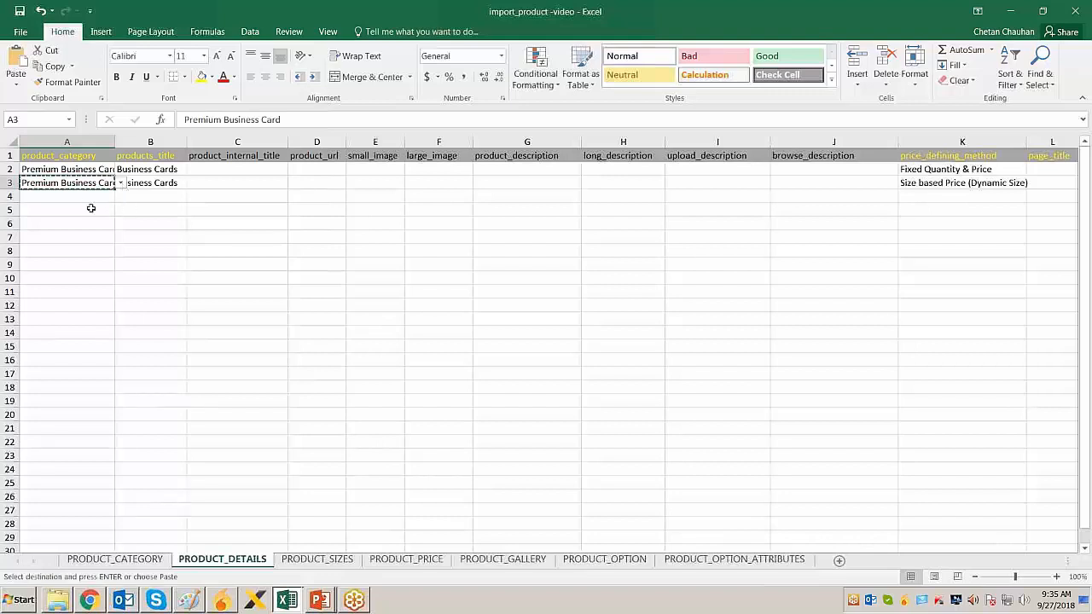
{"action": "left_click", "coordinate": [88, 197]}
{"action": "key", "text": "Return"}
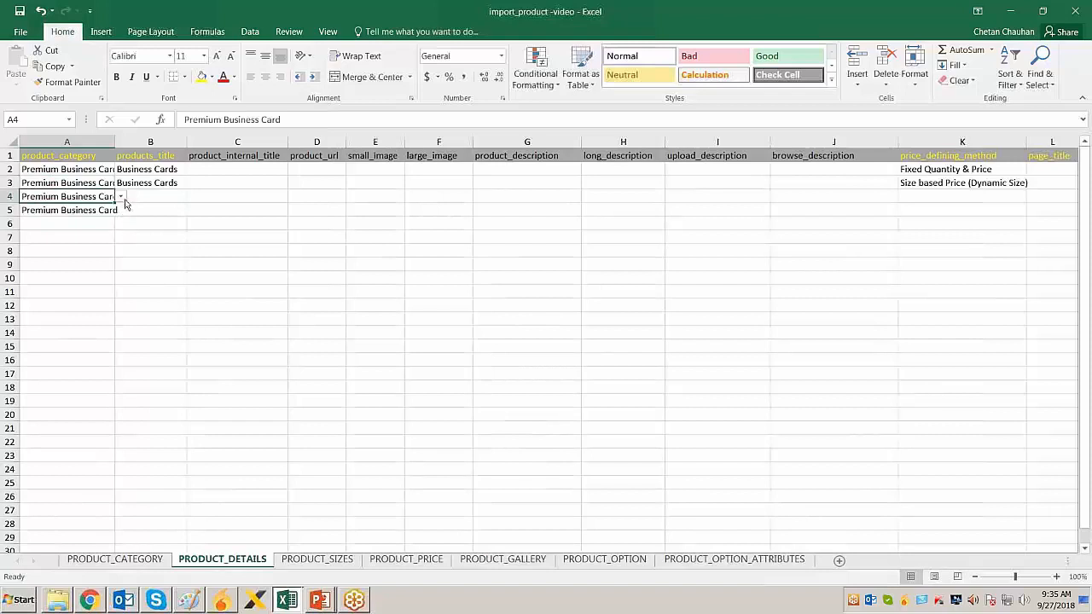
Change the product_category in A4 and A5 to Premium Stationary
{"action": "left_click", "coordinate": [122, 197]}
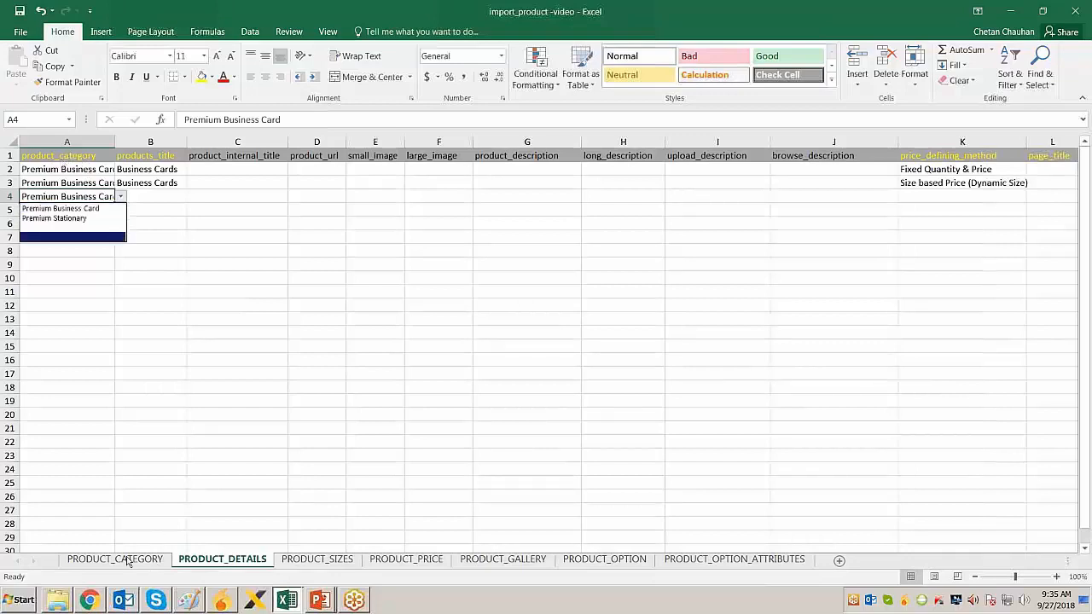
{"action": "left_click", "coordinate": [86, 219]}
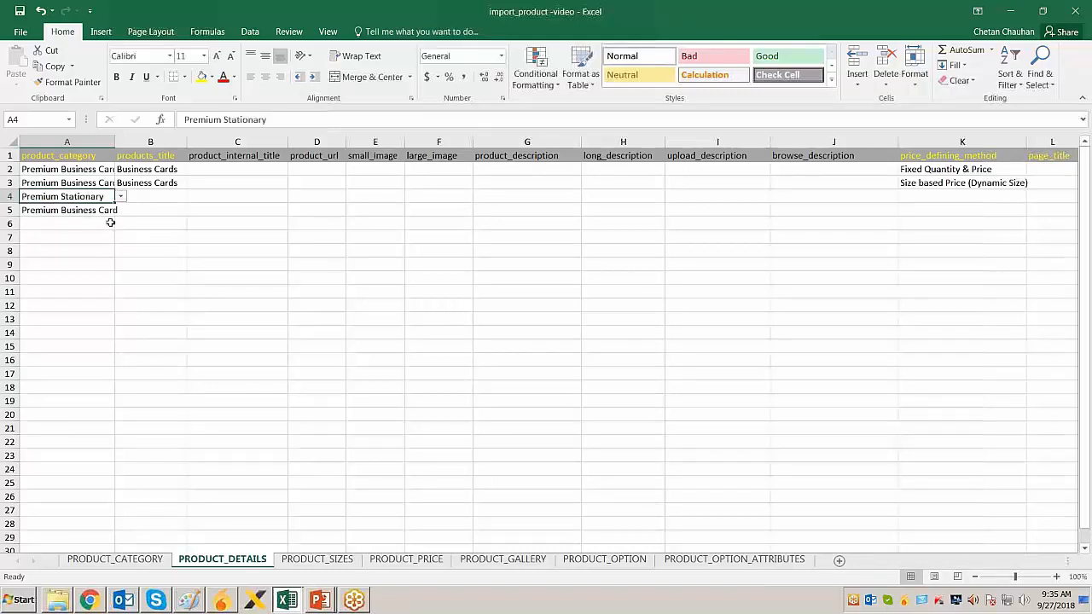
{"action": "left_click", "coordinate": [102, 212]}
{"action": "left_click", "coordinate": [121, 210]}
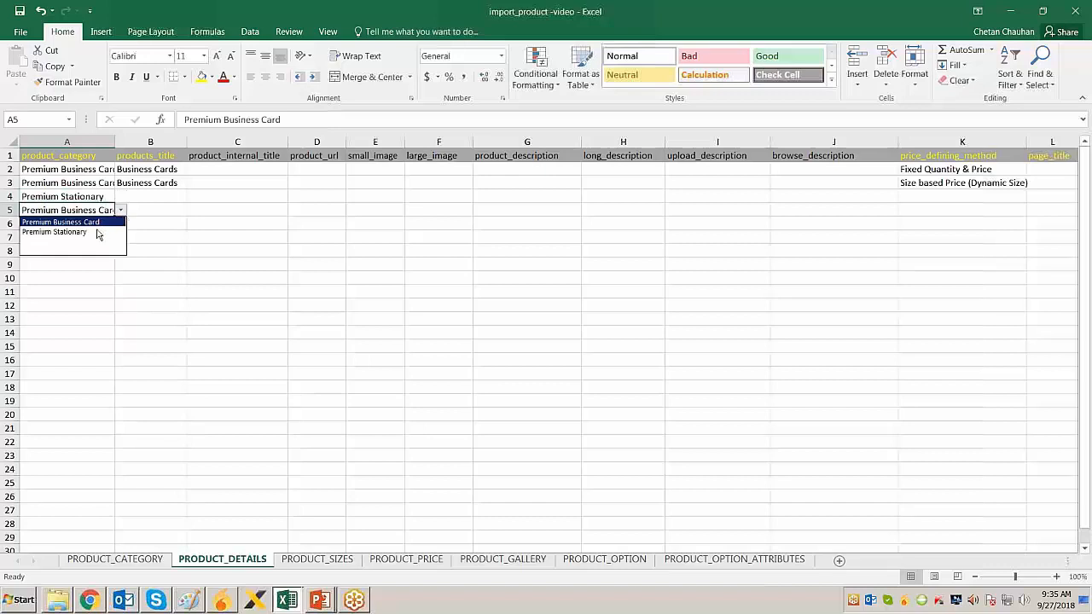
{"action": "left_click", "coordinate": [98, 234]}
Widen the products_title column and enter the titles Transparent Business Card in B2 and Velvette Business Card in B3
{"action": "left_click", "coordinate": [164, 197]}
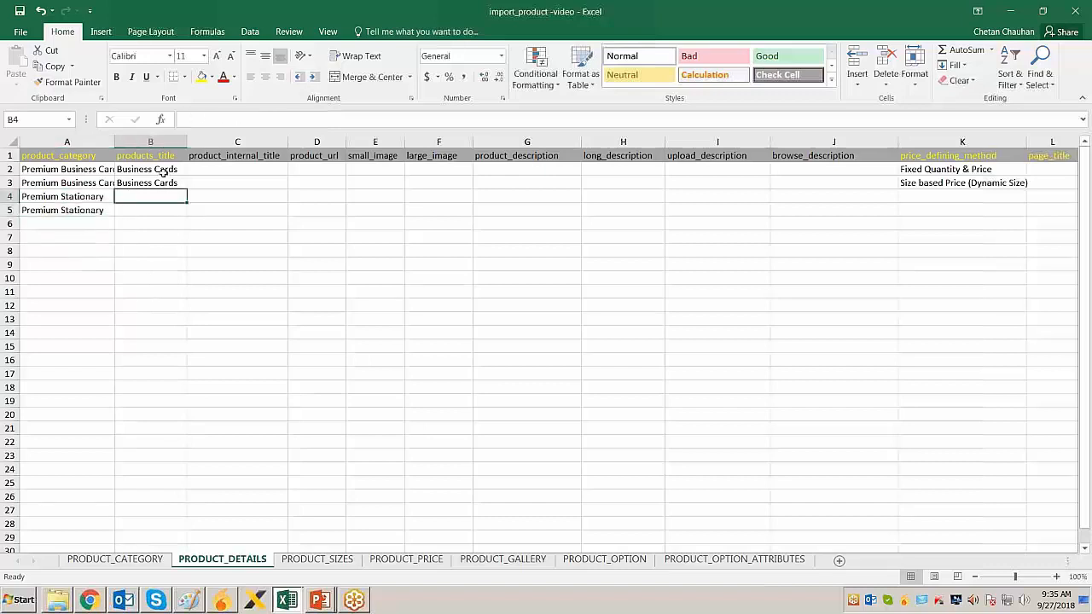
{"action": "left_click", "coordinate": [163, 170]}
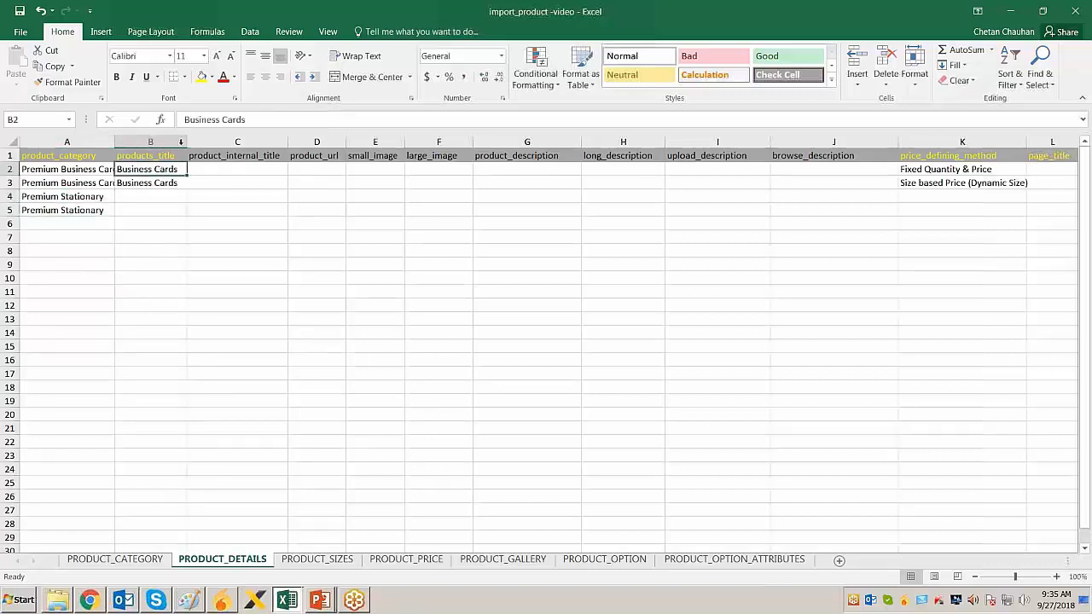
{"action": "left_click_drag", "start_coordinate": [187, 143], "coordinate": [217, 144]}
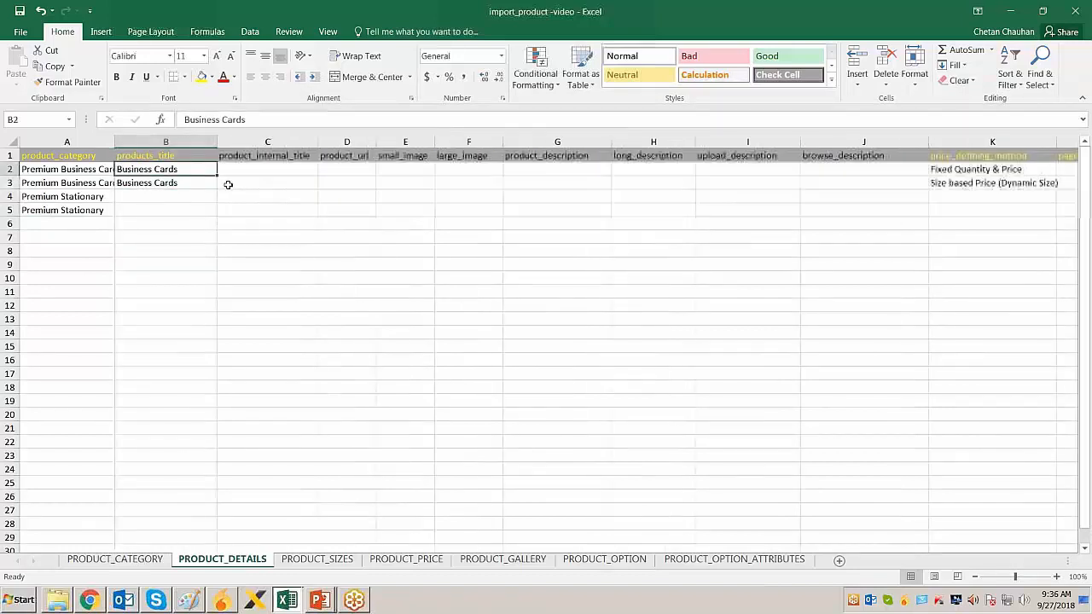
{"action": "type", "text": "Tra"}
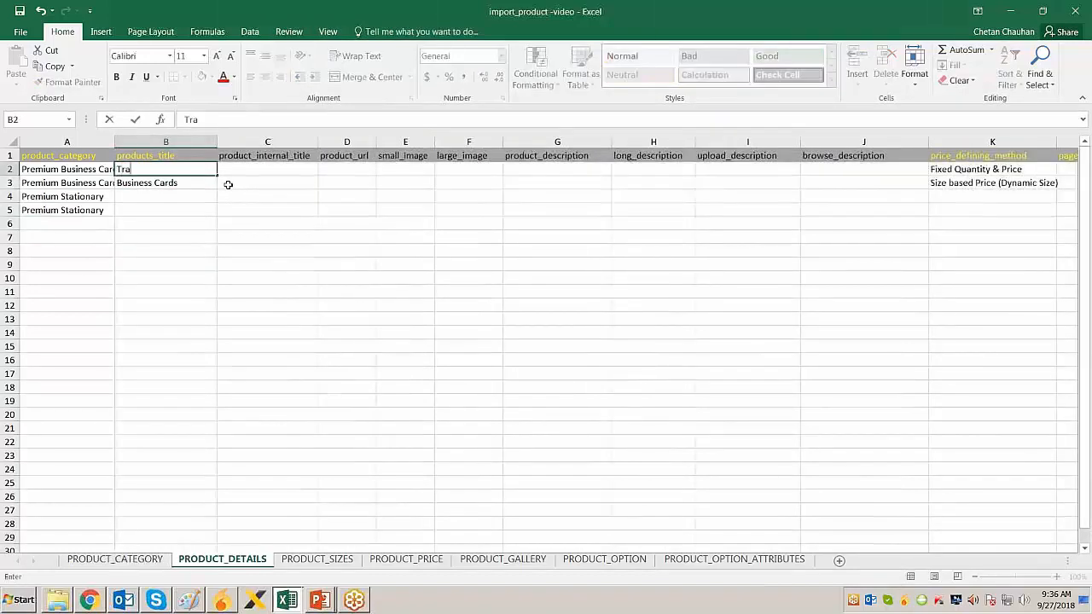
{"action": "type", "text": "nsparent B"}
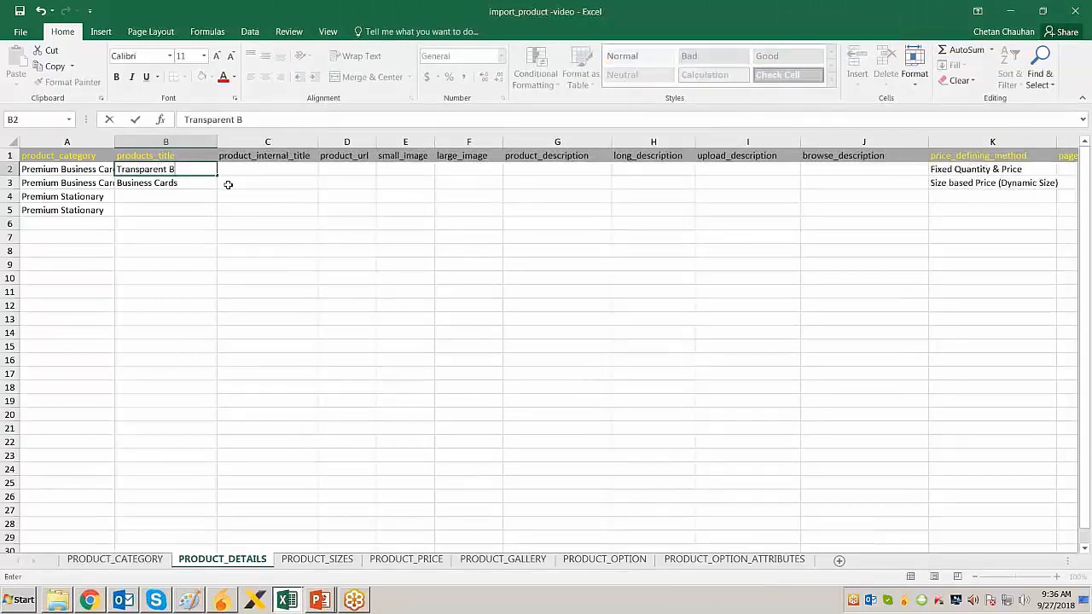
{"action": "type", "text": "usiness Card"}
{"action": "key", "text": "Return"}
{"action": "type", "text": "Velvette Business Card"}
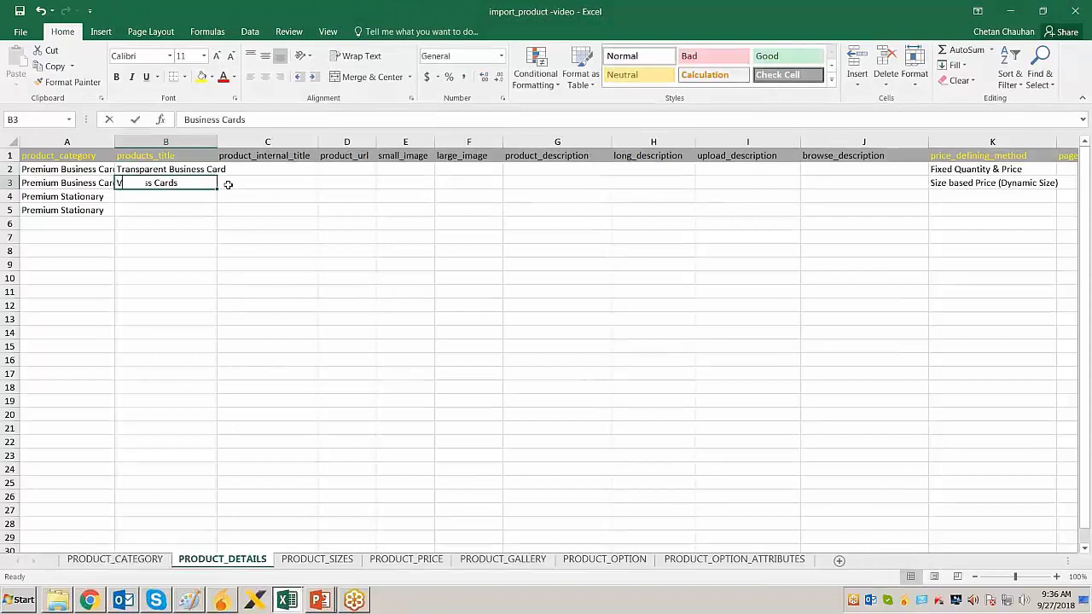
{"action": "key", "text": "Return"}
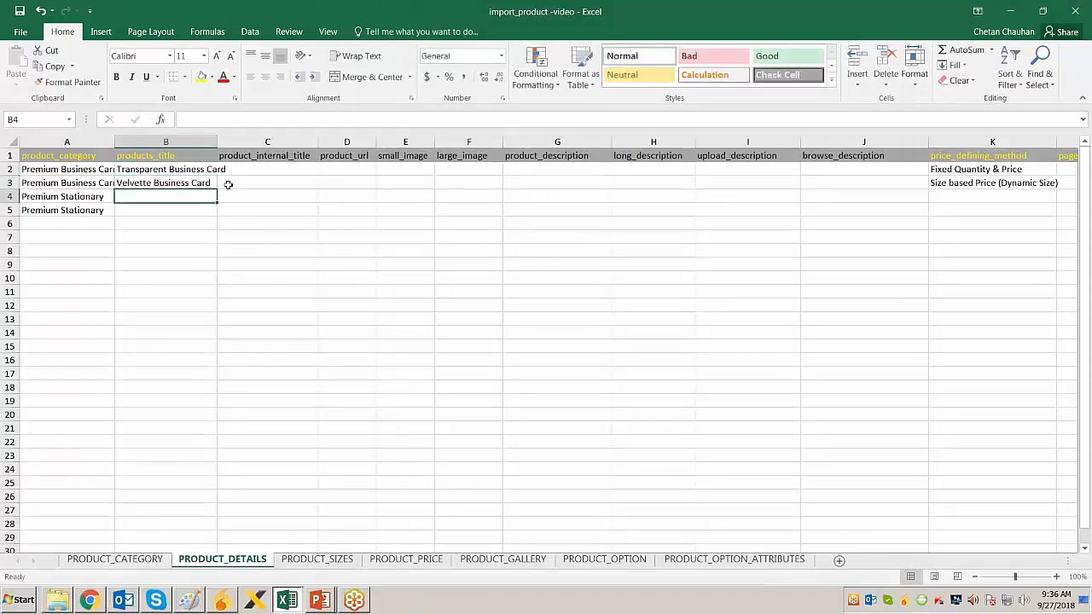
Enter the Premium Stationary product titles Executive Letter Head in B4 and Executive Envelope in B5
{"action": "key", "text": "Left"}
{"action": "key", "text": "Right"}
{"action": "type", "text": "Ex"}
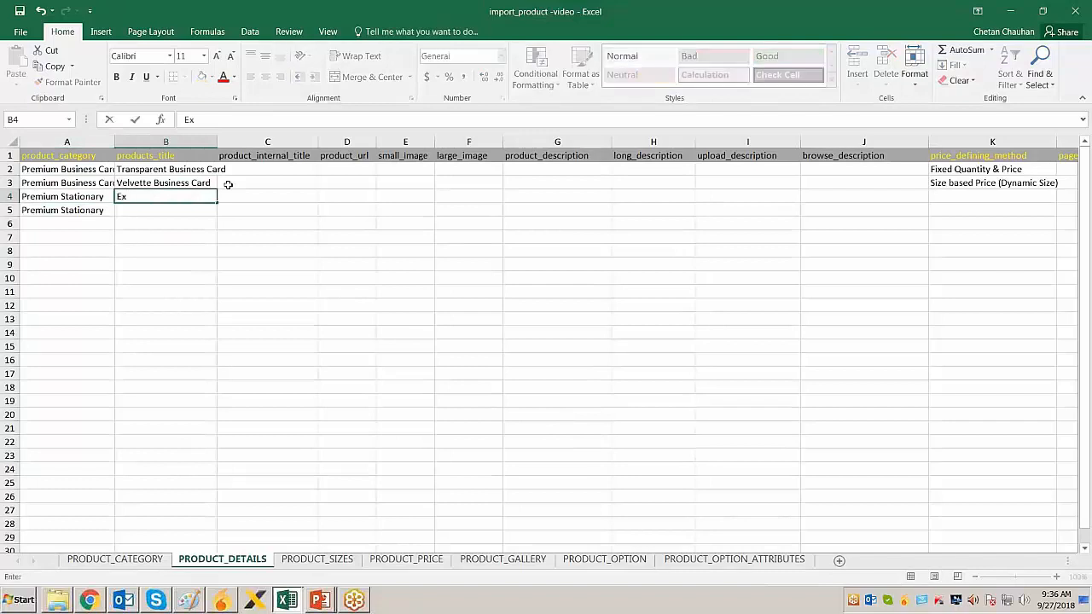
{"action": "type", "text": "ecutive Letter Head"}
{"action": "key", "text": "Return"}
{"action": "type", "text": "Executive Envelope"}
{"action": "key", "text": "Return"}
Check row 2 from products_title across the internal title, URL, small image and large image columns
{"action": "key", "text": "Up"}
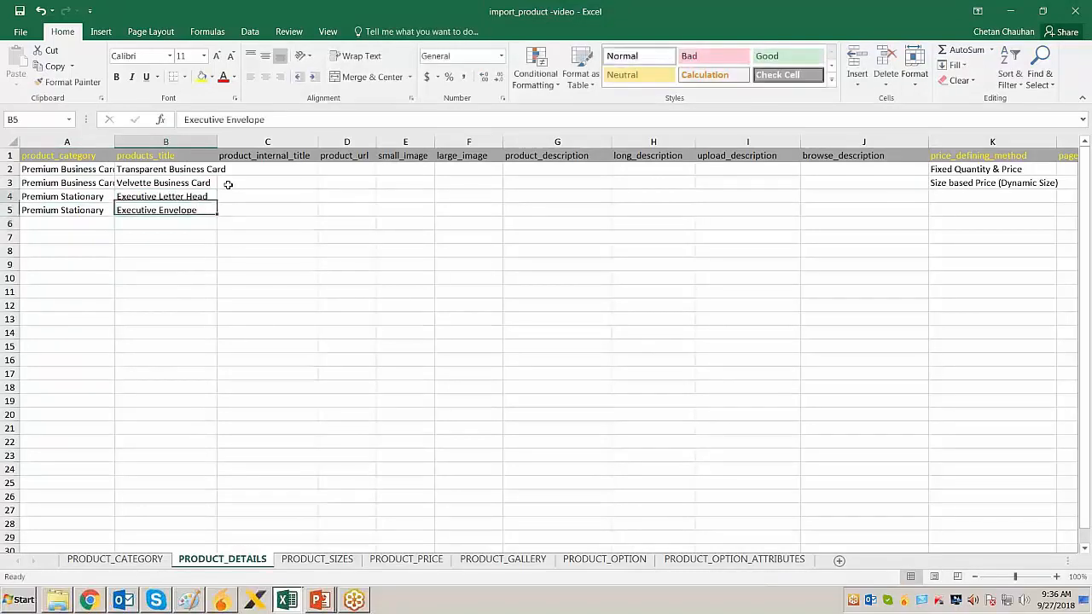
{"action": "key", "text": "Up"}
{"action": "key", "text": "Up"}
{"action": "key", "text": "Up"}
{"action": "key", "text": "Left"}
{"action": "key", "text": "Right"}
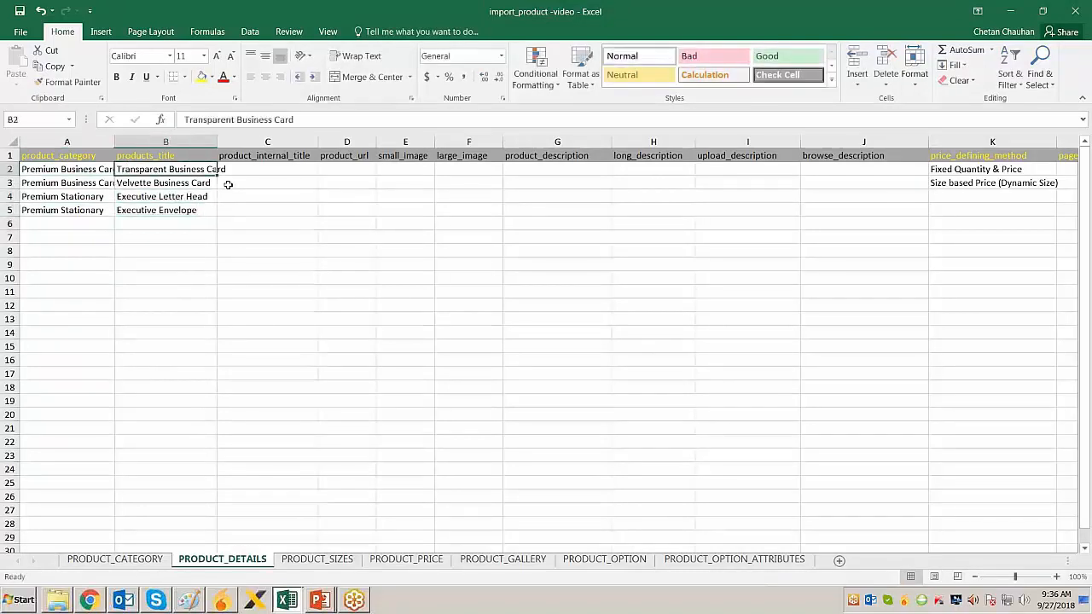
{"action": "key", "text": "Right"}
{"action": "key", "text": "Right"}
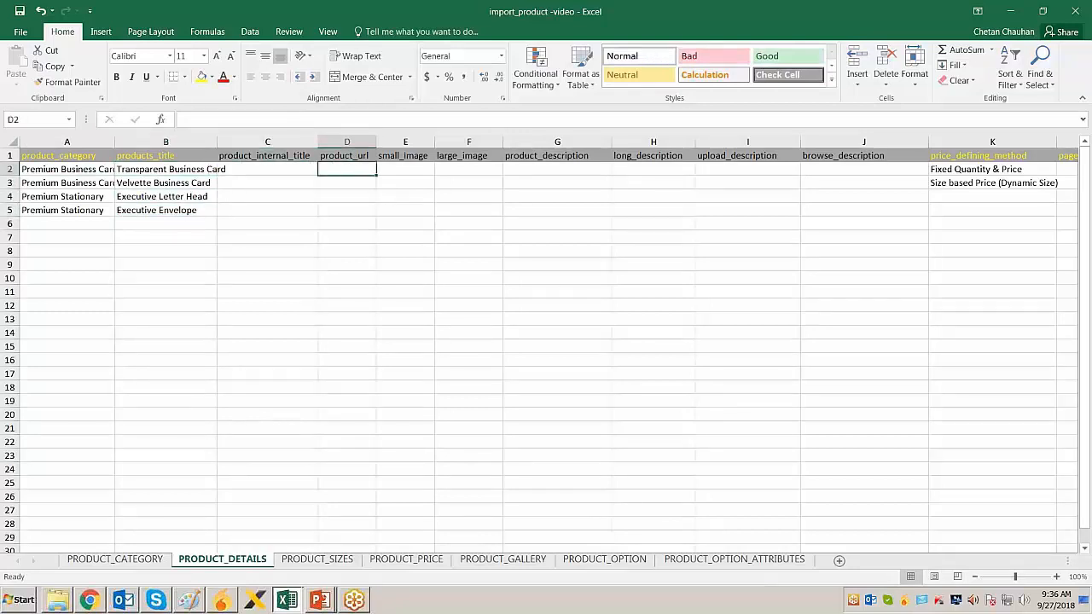
{"action": "key", "text": "Left"}
{"action": "key", "text": "Right"}
{"action": "key", "text": "Right"}
{"action": "key", "text": "Right"}
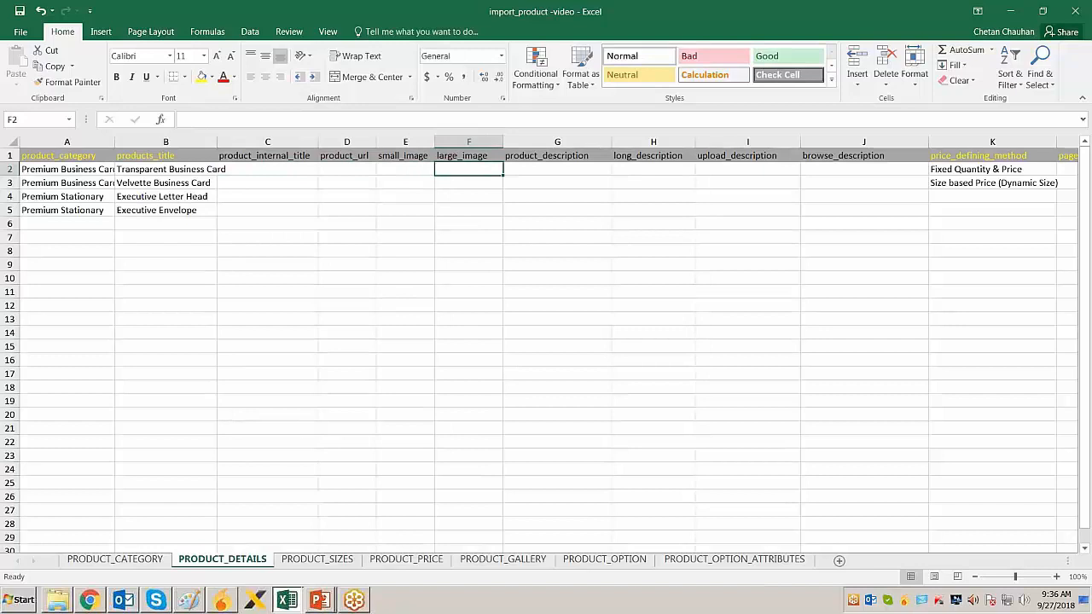
Enter the product_description "Premium Business Card to give Status to your brand" in G2 and "Velvette Touch Premium Business Cards for your branding" in G3
{"action": "key", "text": "Right"}
{"action": "key", "text": "Right"}
{"action": "key", "text": "Left"}
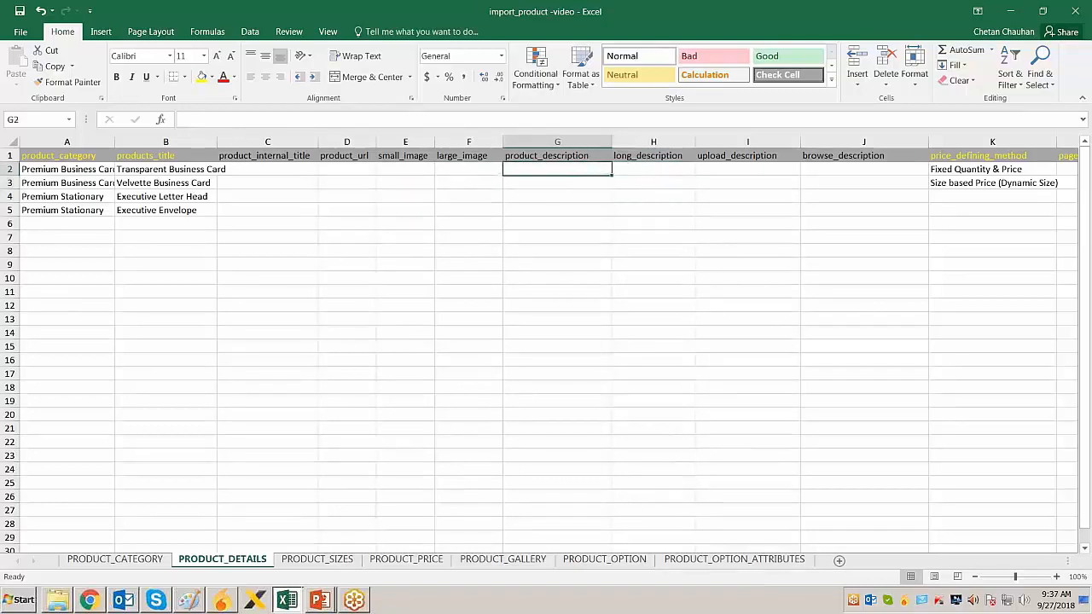
{"action": "type", "text": "Premium Business Card to give Status to your brand Velvette Touch Premium Business Cards for your branding"}
{"action": "key", "text": "Right"}
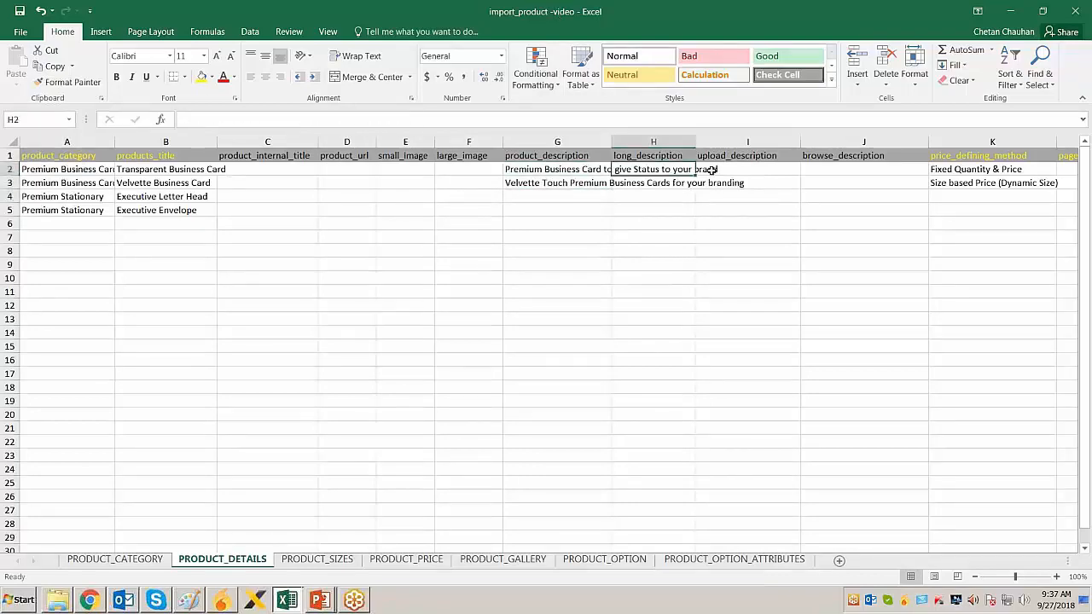
Look through the columns from upload_description to department_id in row 2 and return to price_defining_method
{"action": "key", "text": "Right"}
{"action": "key", "text": "Right"}
{"action": "key", "text": "Right"}
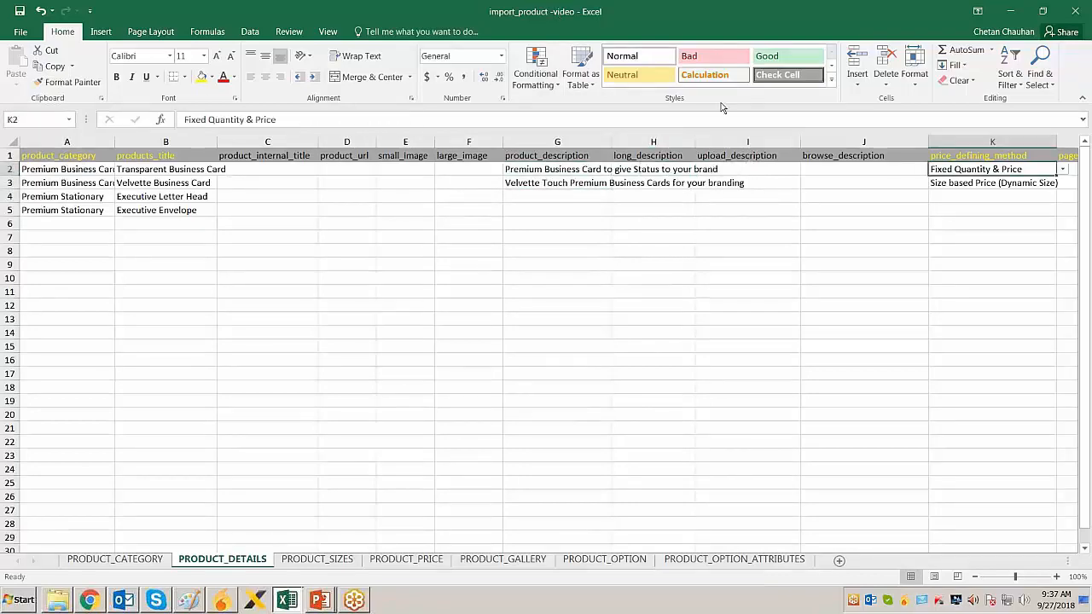
{"action": "key", "text": "Right"}
{"action": "key", "text": "Right"}
{"action": "key", "text": "Right"}
{"action": "key", "text": "Right"}
{"action": "key", "text": "Left"}
{"action": "key", "text": "Left"}
{"action": "key", "text": "Left"}
{"action": "key", "text": "Left"}
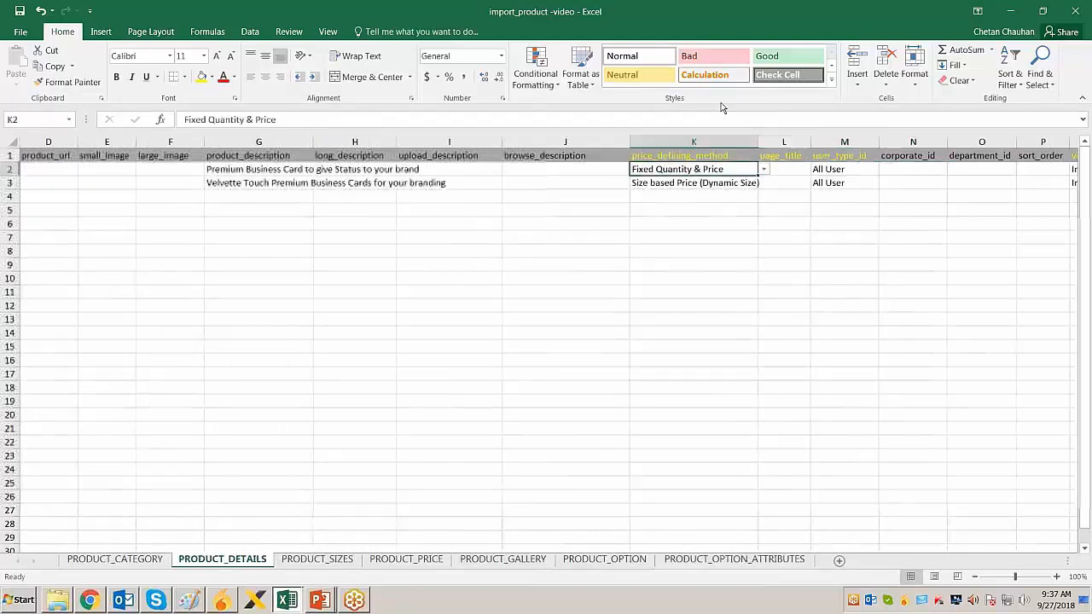
Set the price_defining_method of the Velvette Business Card in K3 to Fixed Quantity & Price
{"action": "key", "text": "Down"}
{"action": "key", "text": "Up"}
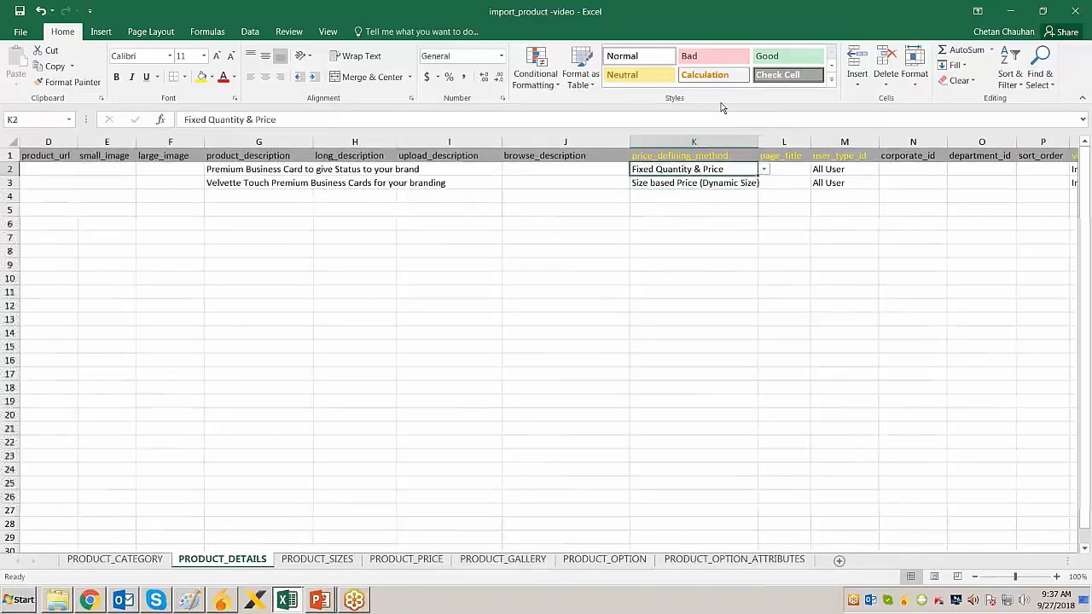
{"action": "key", "text": "Down"}
{"action": "key", "text": "alt+Down"}
{"action": "key", "text": "Up"}
{"action": "key", "text": "Up"}
{"action": "key", "text": "Up"}
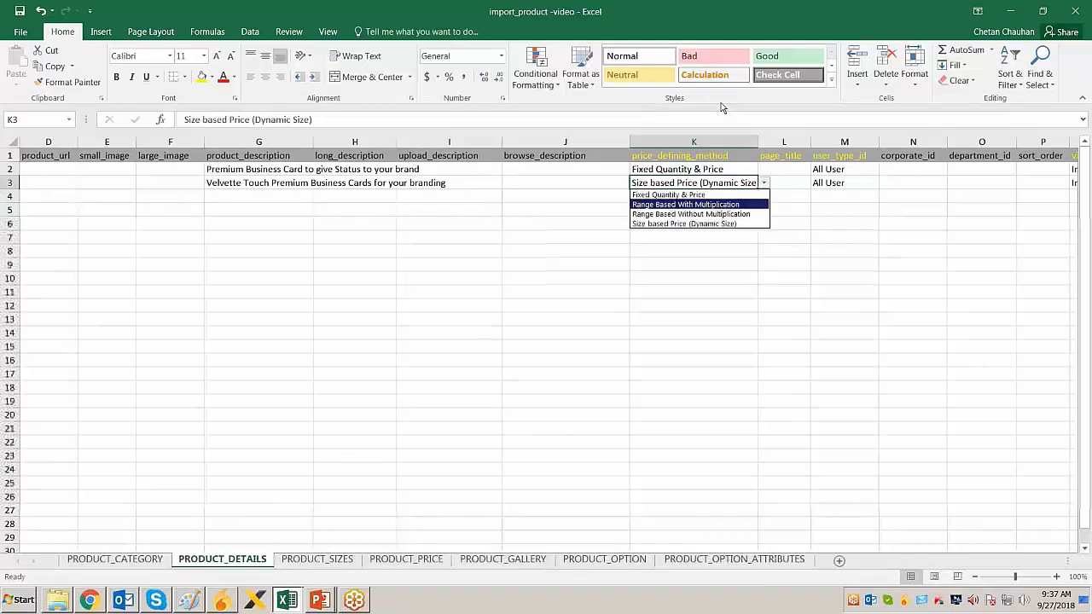
{"action": "key", "text": "Return"}
{"action": "key", "text": "Down"}
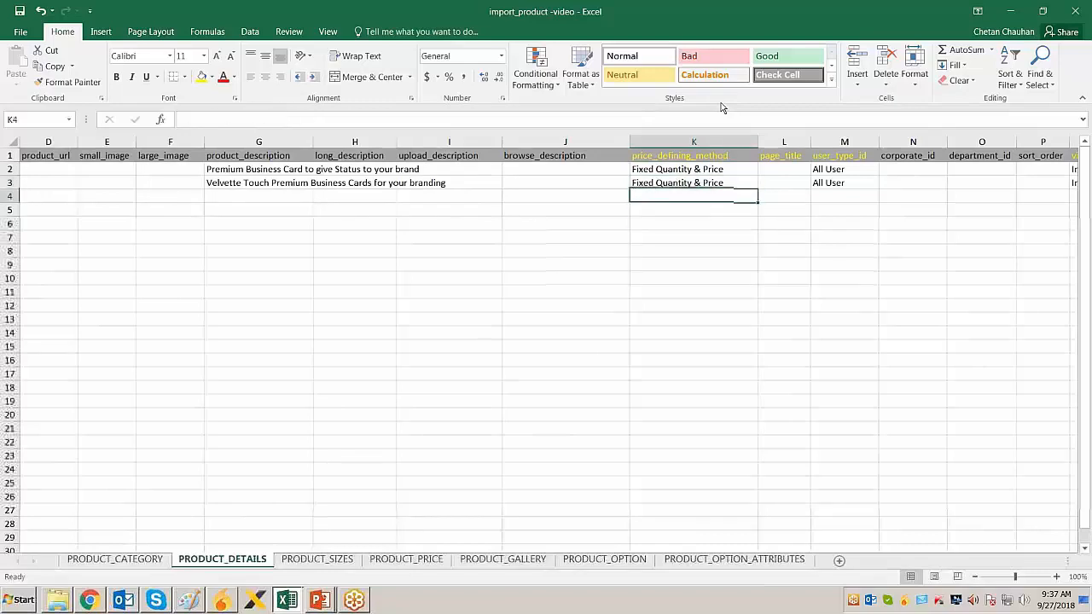
Copy the price_defining_method cell K3 to K4:K5 for the two Premium Stationary products
{"action": "key", "text": "Home"}
{"action": "key", "text": "Right"}
{"action": "key", "text": "Right"}
{"action": "key", "text": "Right"}
{"action": "key", "text": "Right"}
{"action": "key", "text": "Right"}
{"action": "key", "text": "Right"}
{"action": "key", "text": "Right"}
{"action": "key", "text": "Right"}
{"action": "key", "text": "Right"}
{"action": "key", "text": "Right"}
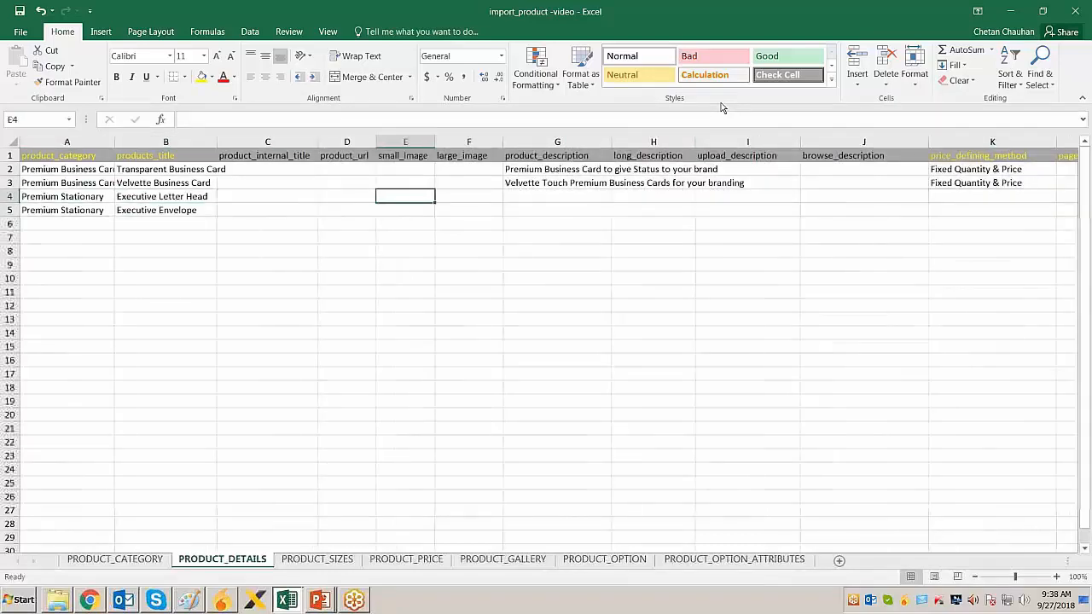
{"action": "key", "text": "Up"}
{"action": "key", "text": "ctrl+c"}
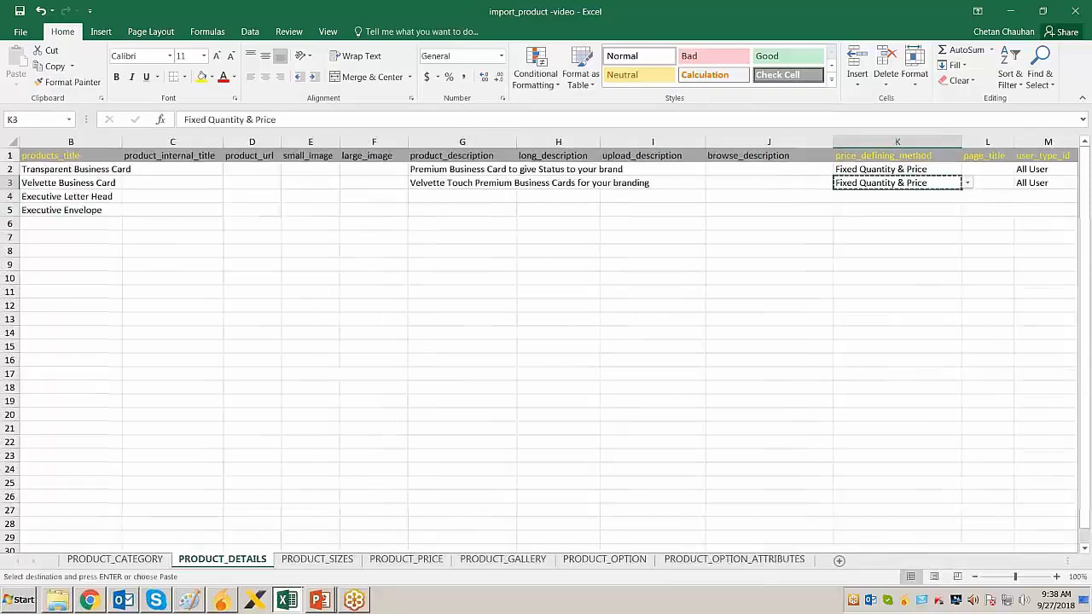
{"action": "key", "text": "Down"}
{"action": "key", "text": "shift+Down"}
{"action": "key", "text": "Return"}
Set the price_defining_method in K4 and K5 to Range Based With Multiplication
{"action": "key", "text": "Down"}
{"action": "key", "text": "Up"}
{"action": "key", "text": "alt+Down"}
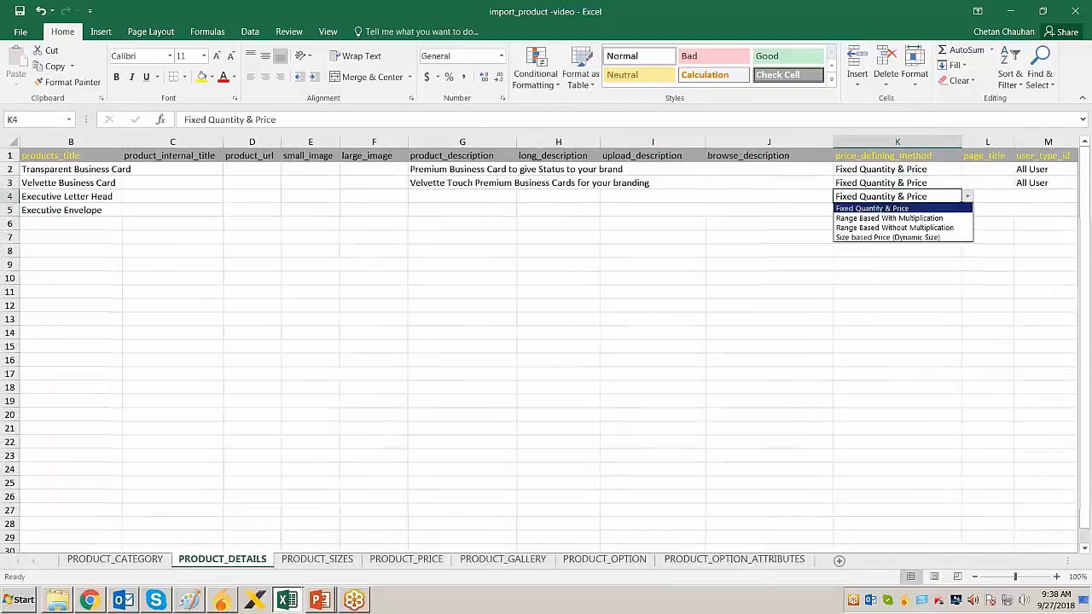
{"action": "key", "text": "Down"}
{"action": "key", "text": "Return"}
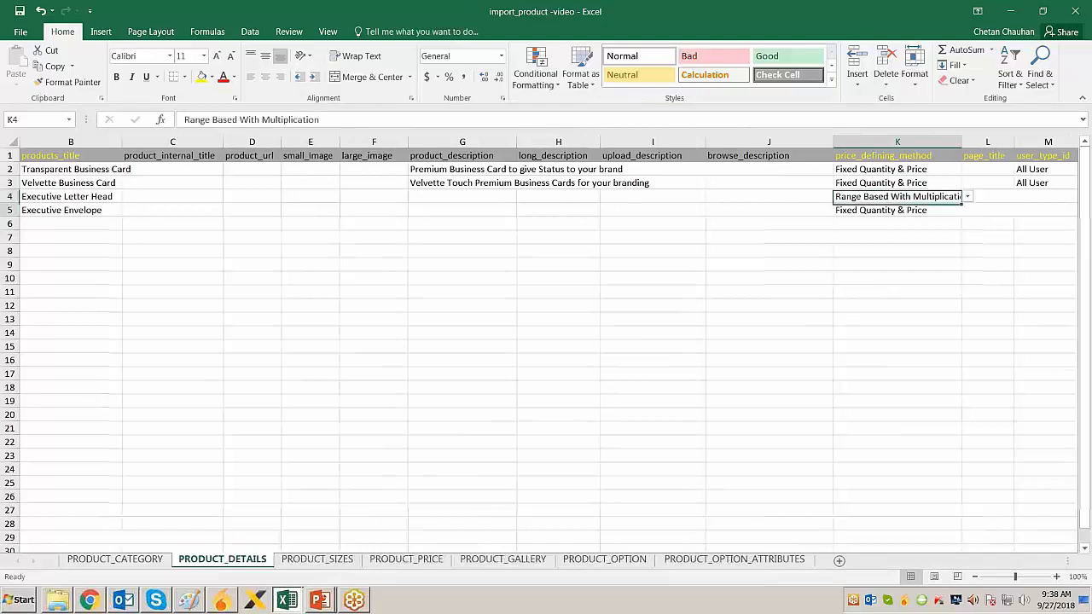
{"action": "key", "text": "Down"}
{"action": "key", "text": "alt+Down"}
{"action": "key", "text": "Down"}
{"action": "key", "text": "Return"}
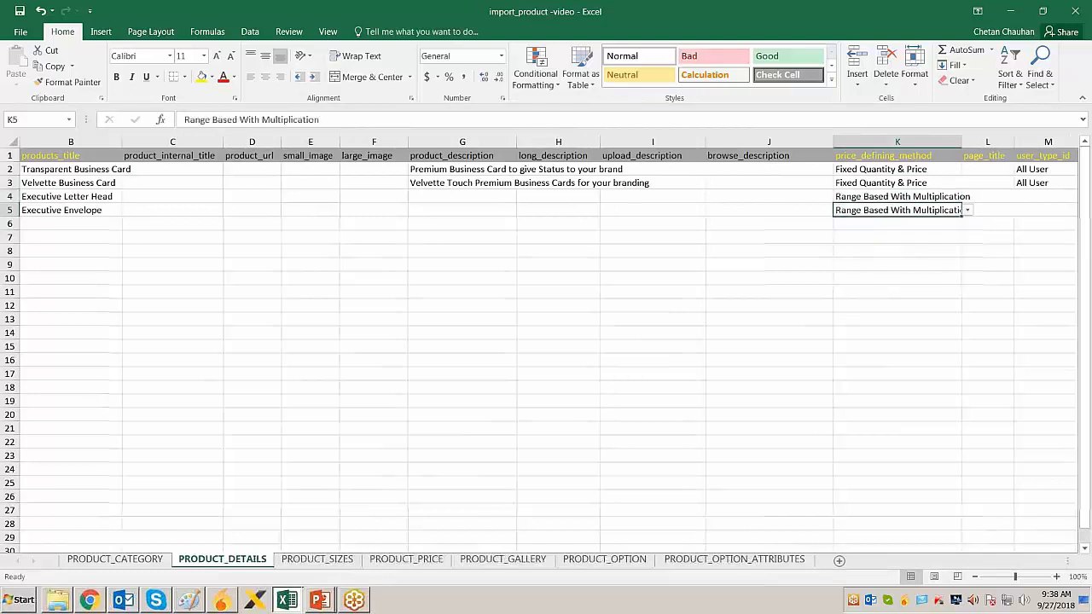
Review the pricing methods of the two business cards in K2:K3 and the two stationary products in K4:K5
{"action": "key", "text": "Down"}
{"action": "key", "text": "Up"}
{"action": "key", "text": "Up"}
{"action": "key", "text": "Up"}
{"action": "key", "text": "Up"}
{"action": "key", "text": "shift+Down"}
{"action": "key", "text": "shift+Down"}
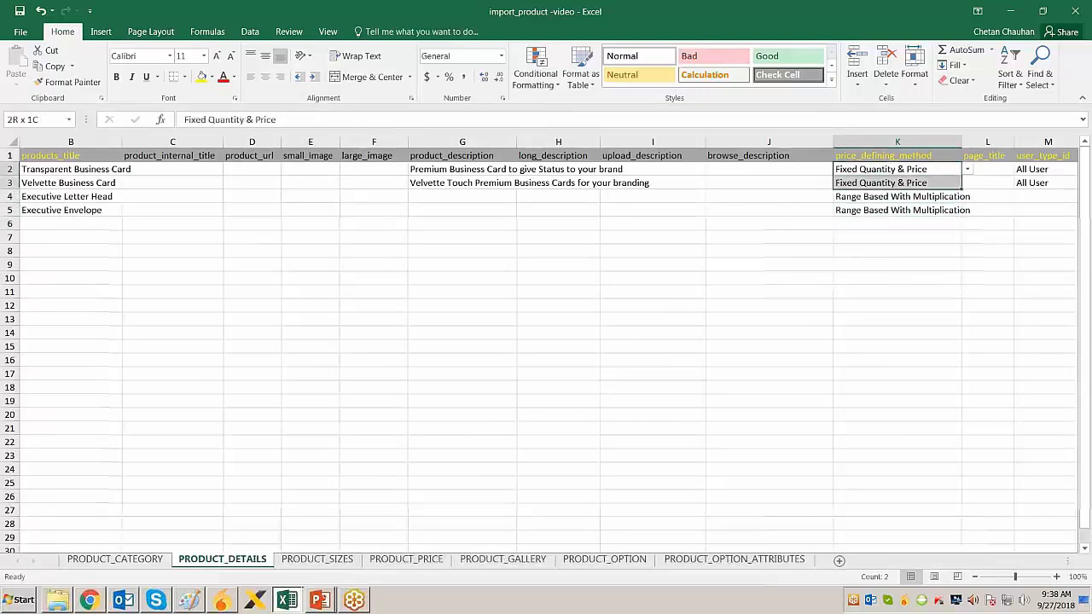
{"action": "key", "text": "shift+Up"}
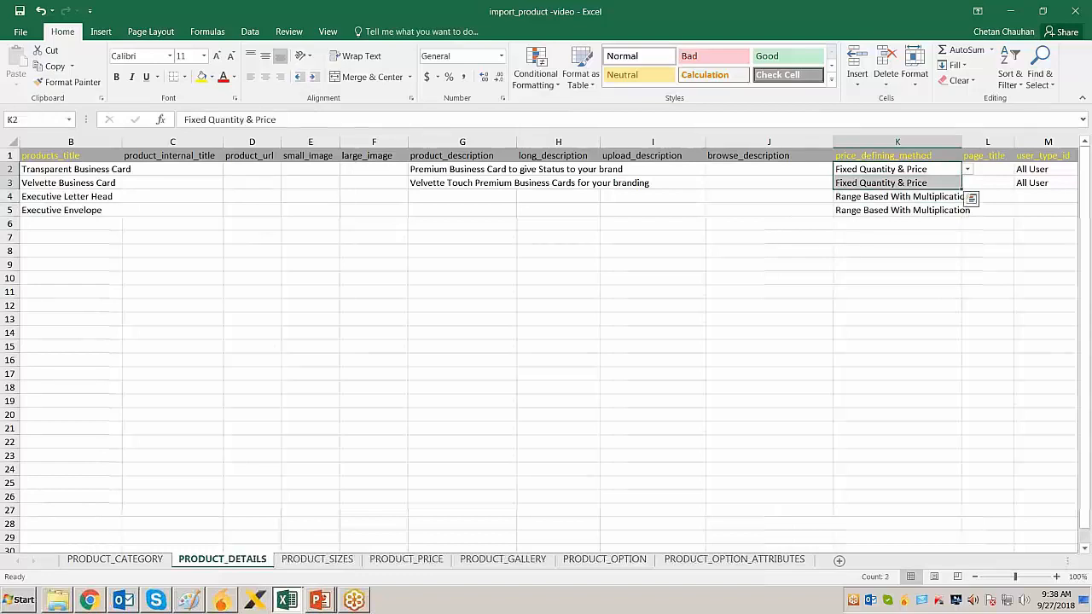
{"action": "key", "text": "Down"}
{"action": "key", "text": "Down"}
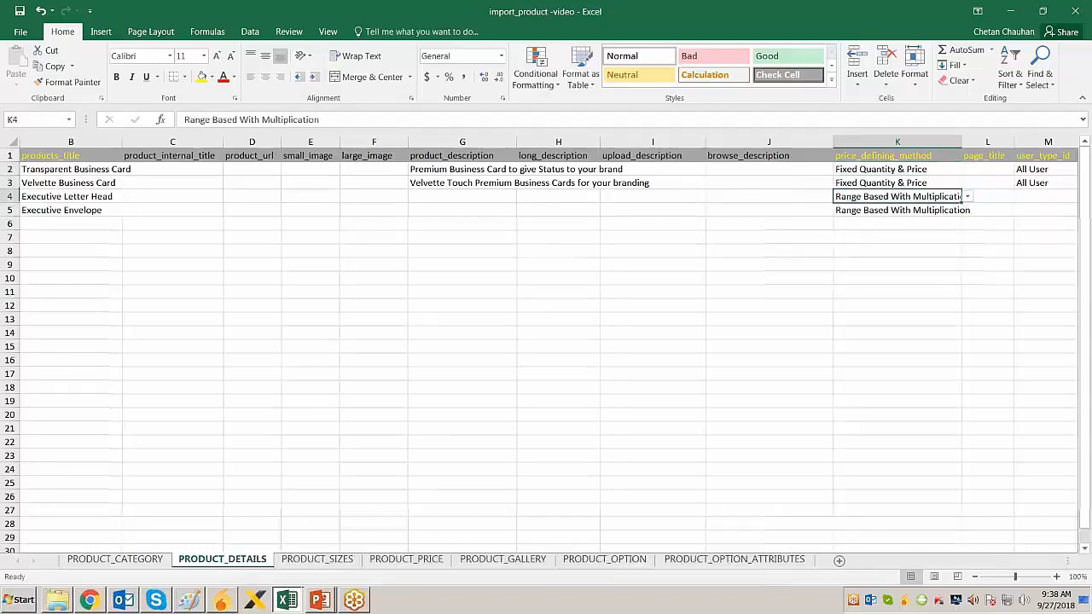
{"action": "key", "text": "shift+Down"}
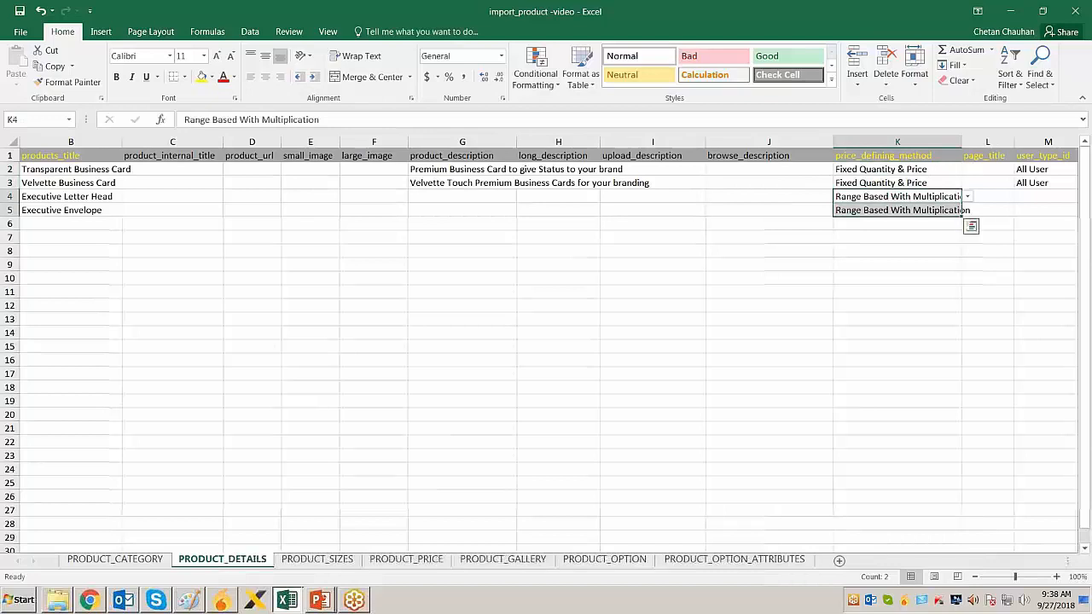
Fill in the page_title of all four products in L2:L5, with Executive Letter Heads in L4 and Executive Envelopes in L5
{"action": "key", "text": "Right"}
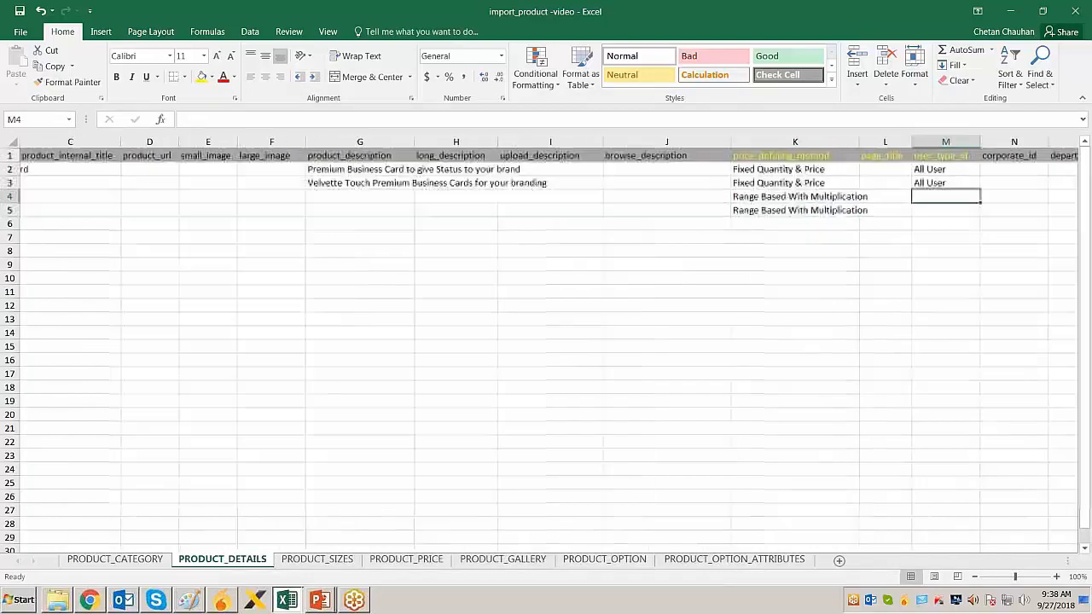
{"action": "key", "text": "Up"}
{"action": "key", "text": "Up"}
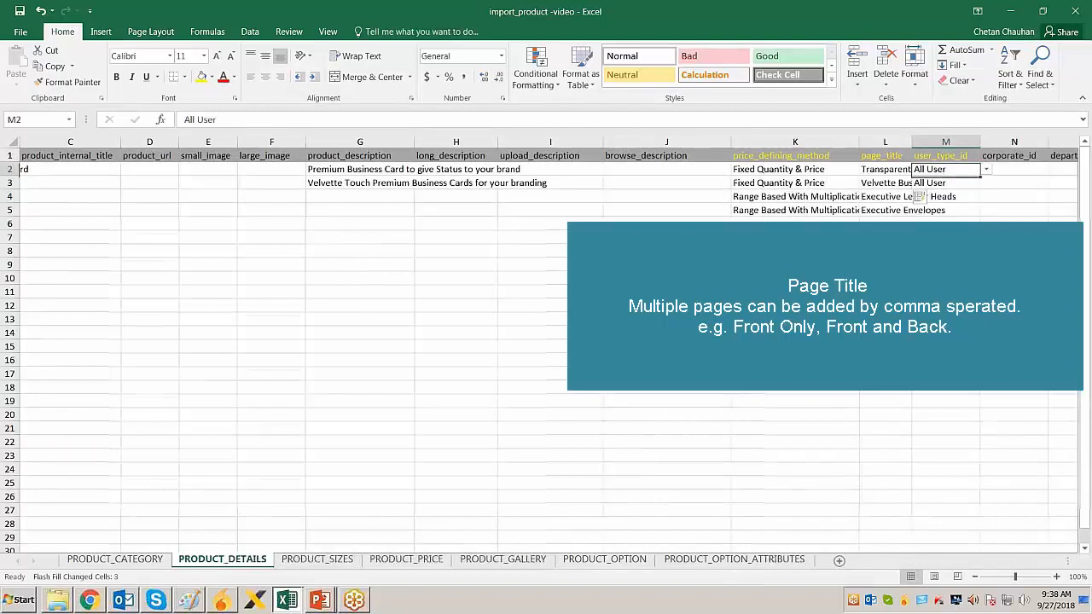
Copy the user_type_id All User to M4:M5 for the two Premium Stationary products
{"action": "key", "text": "Down"}
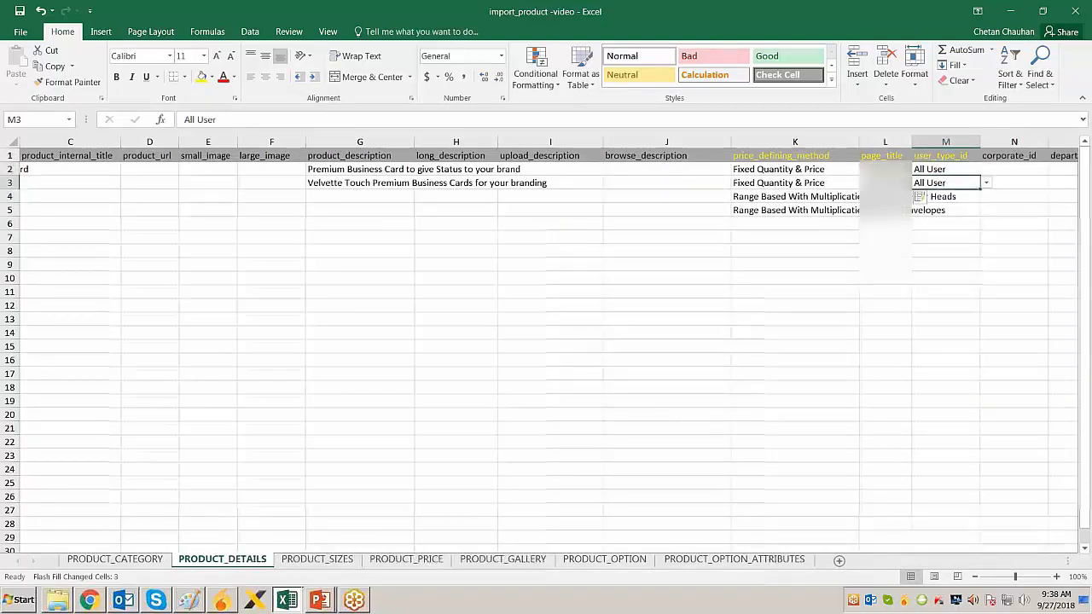
{"action": "key", "text": "shift+Down"}
{"action": "key", "text": "shift+Down"}
{"action": "key", "text": "Return"}
{"action": "key", "text": "Up"}
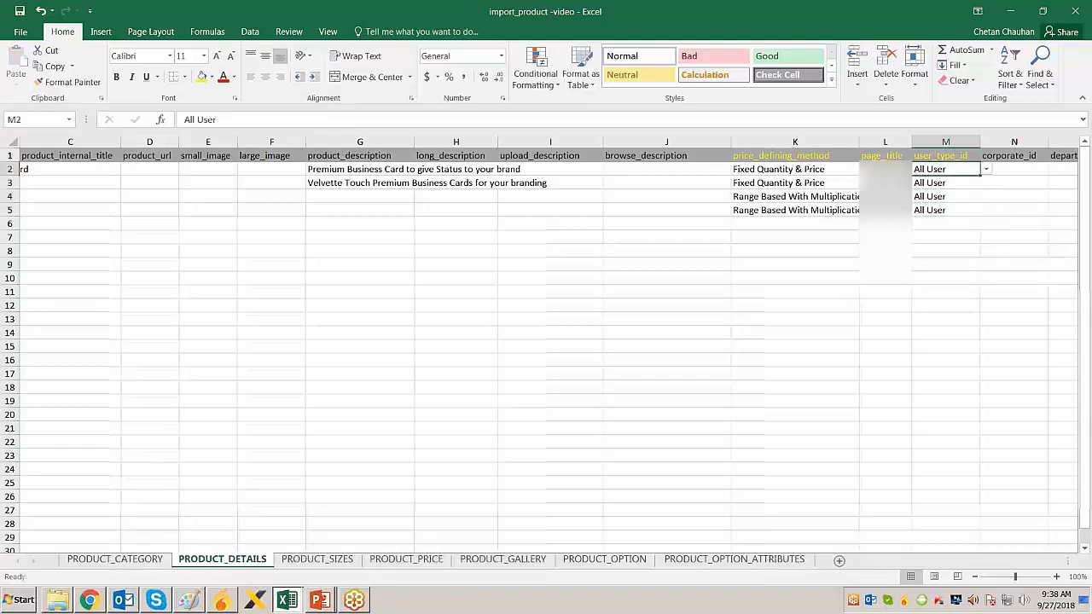
Check the available user_type_id options in M2 and review the user types down to M5
{"action": "key", "text": "alt+Down"}
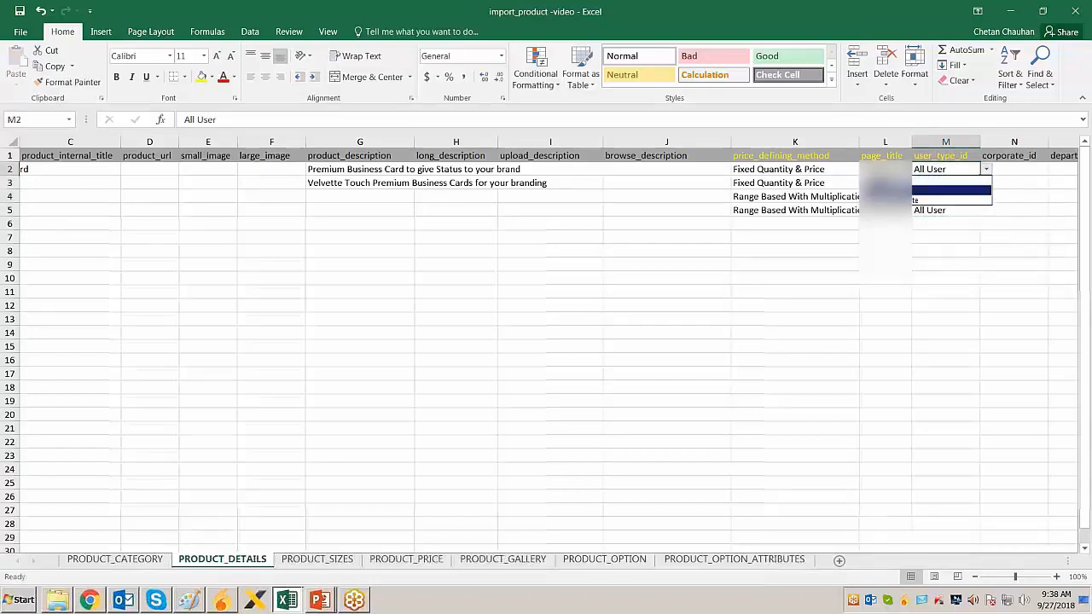
{"action": "key", "text": "Down"}
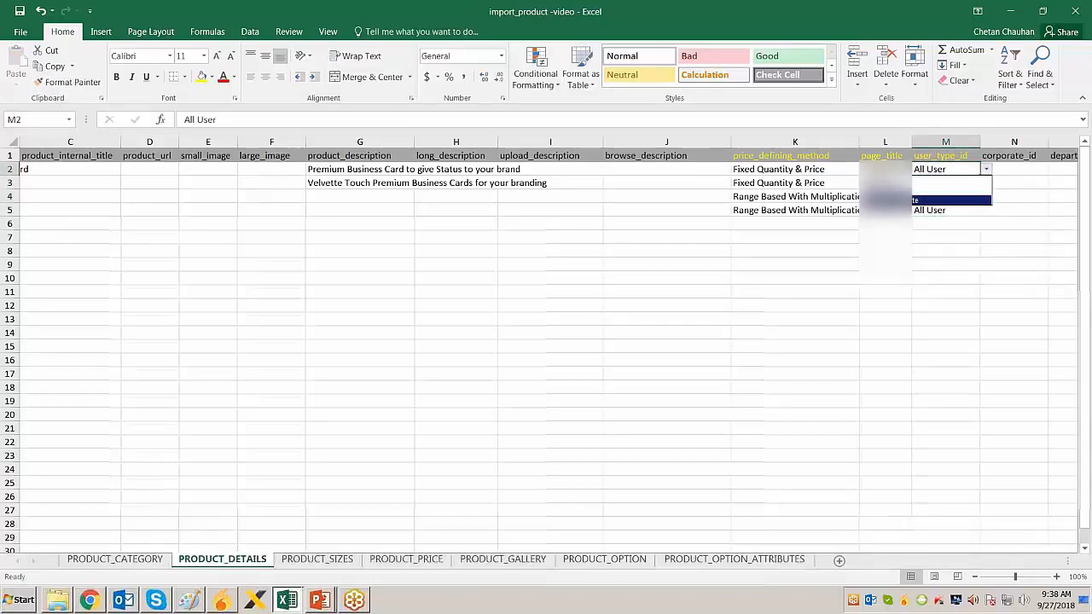
{"action": "key", "text": "Escape"}
{"action": "key", "text": "Down"}
{"action": "key", "text": "Down"}
{"action": "key", "text": "Down"}
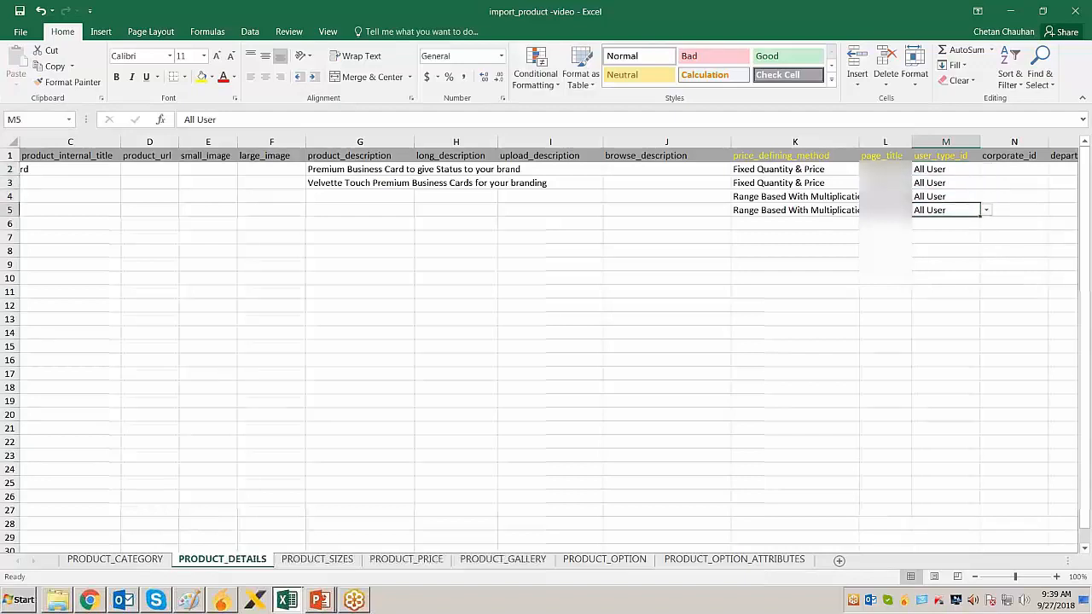
{"action": "key", "text": "Up"}
{"action": "key", "text": "Up"}
{"action": "key", "text": "Up"}
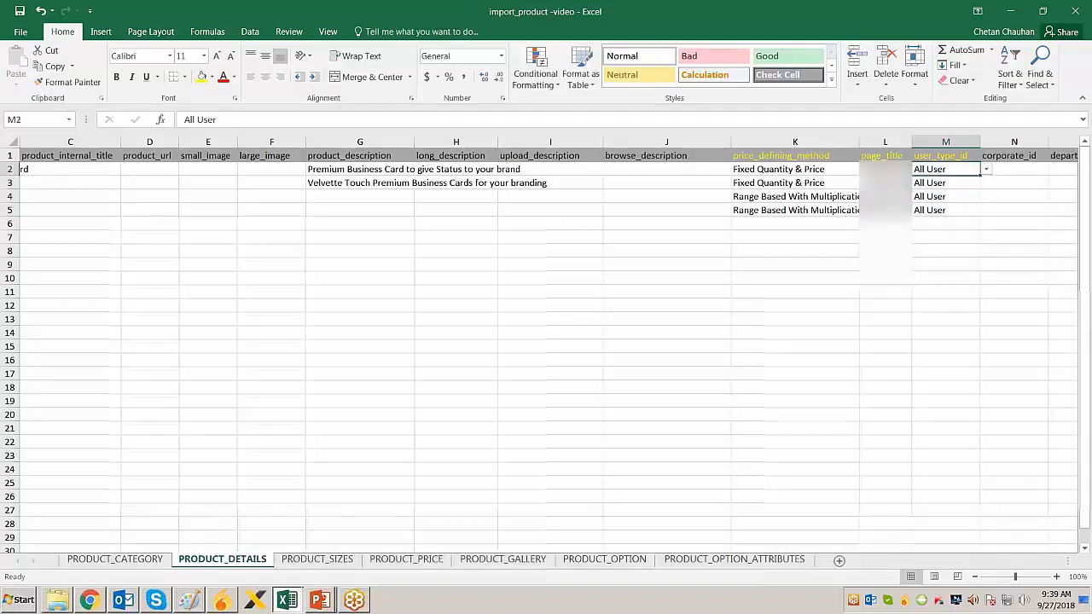
Enter the sort_order values 1, 2, 1 and 2 for the four products in P2:P5
{"action": "key", "text": "Right"}
{"action": "key", "text": "Right"}
{"action": "key", "text": "Right"}
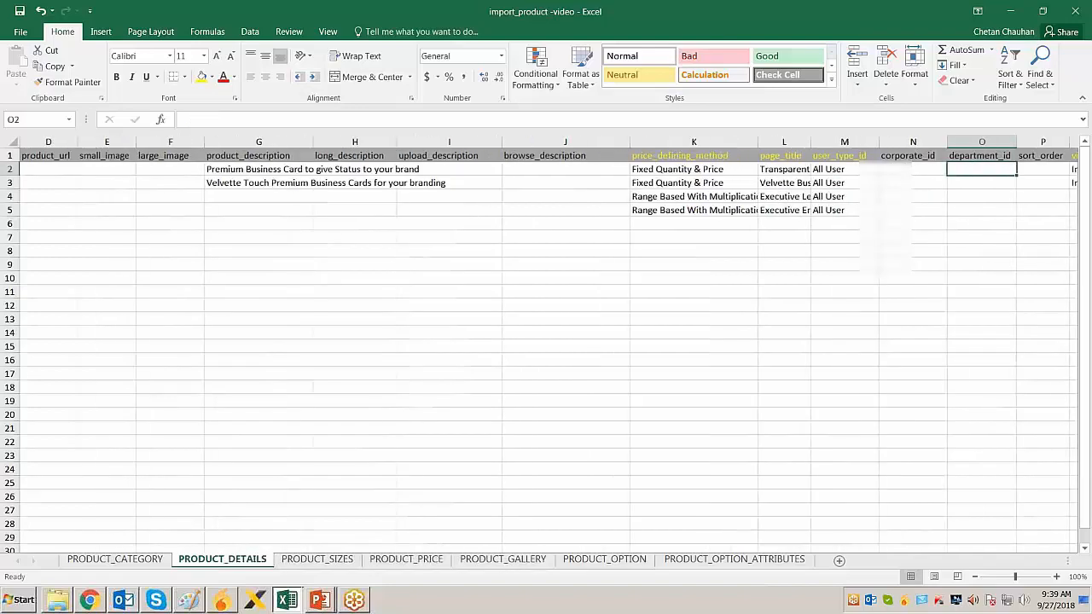
{"action": "type", "text": "0"}
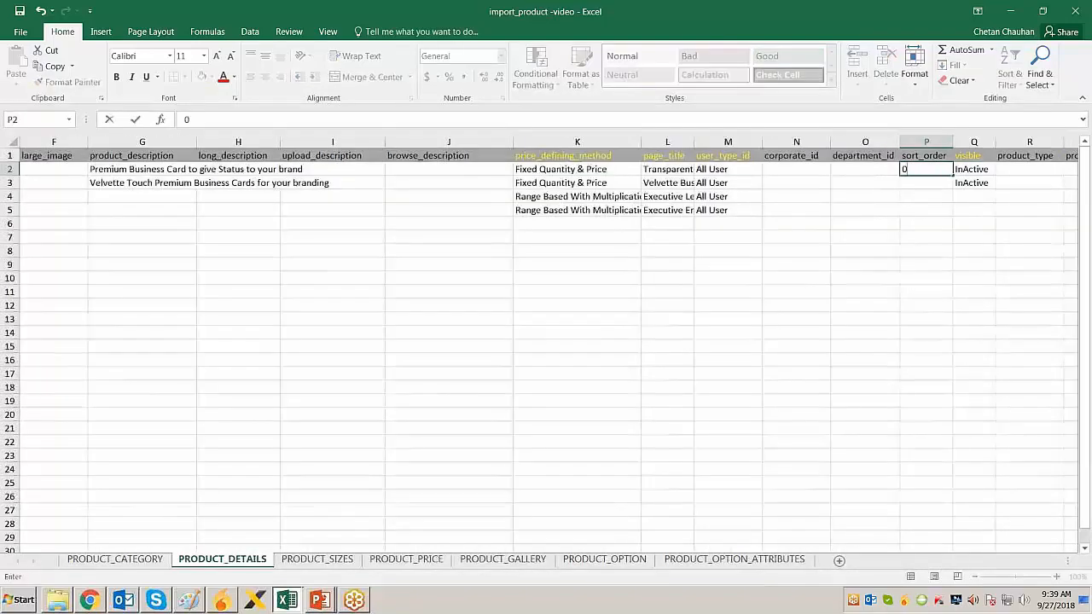
{"action": "key", "text": "Return"}
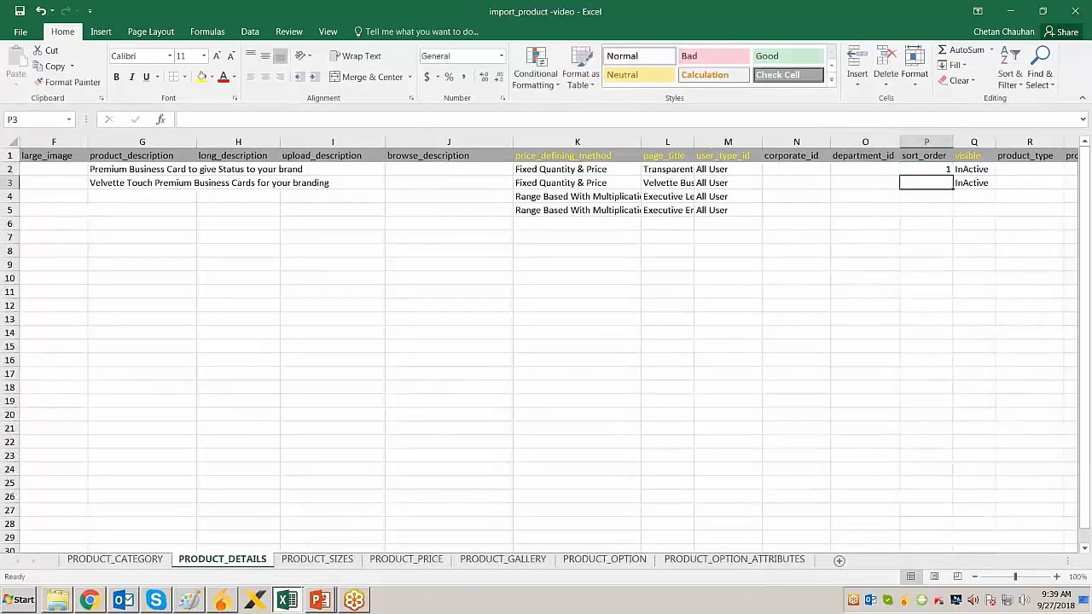
{"action": "type", "text": "2"}
{"action": "key", "text": "Return"}
{"action": "type", "text": "1"}
{"action": "key", "text": "Return"}
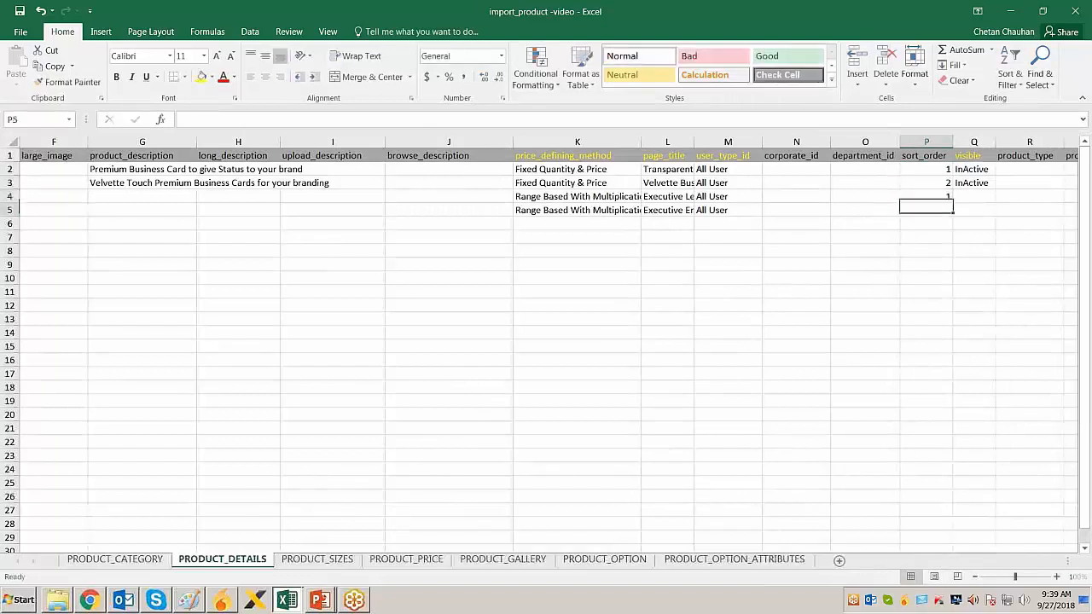
{"action": "type", "text": "2"}
Set the visible status of the first product in Q2 to Active
{"action": "left_click", "coordinate": [973, 169]}
{"action": "key", "text": "alt+Down"}
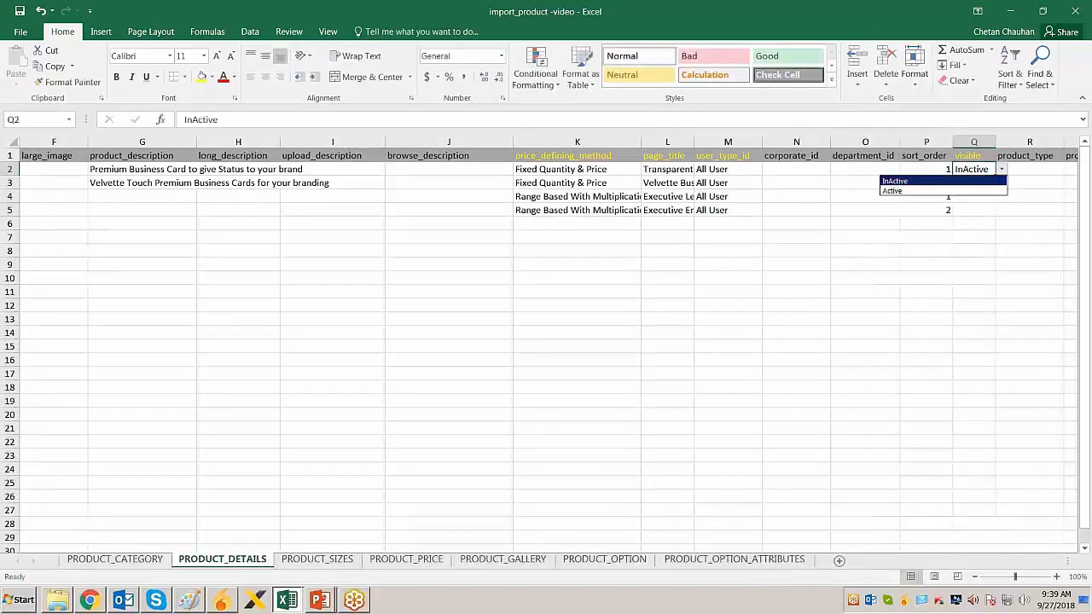
{"action": "key", "text": "Down"}
{"action": "key", "text": "Return"}
{"action": "key", "text": "Down"}
{"action": "key", "text": "Up"}
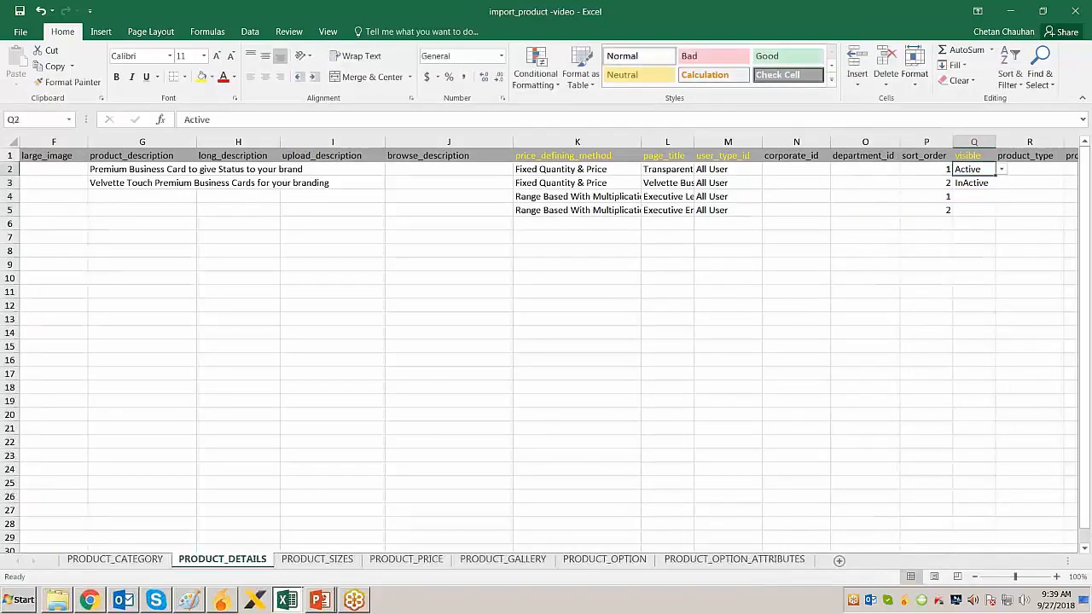
Copy the Active status from Q2 down the visible column to Q5
{"action": "key", "text": "ctrl+c"}
{"action": "key", "text": "shift+Down"}
{"action": "key", "text": "shift+Down"}
{"action": "key", "text": "shift+Down"}
{"action": "key", "text": "Return"}
Look over the columns around product_type and select its cell R2 for the first product
{"action": "key", "text": "Right"}
{"action": "key", "text": "Right"}
{"action": "key", "text": "Right"}
{"action": "key", "text": "Right"}
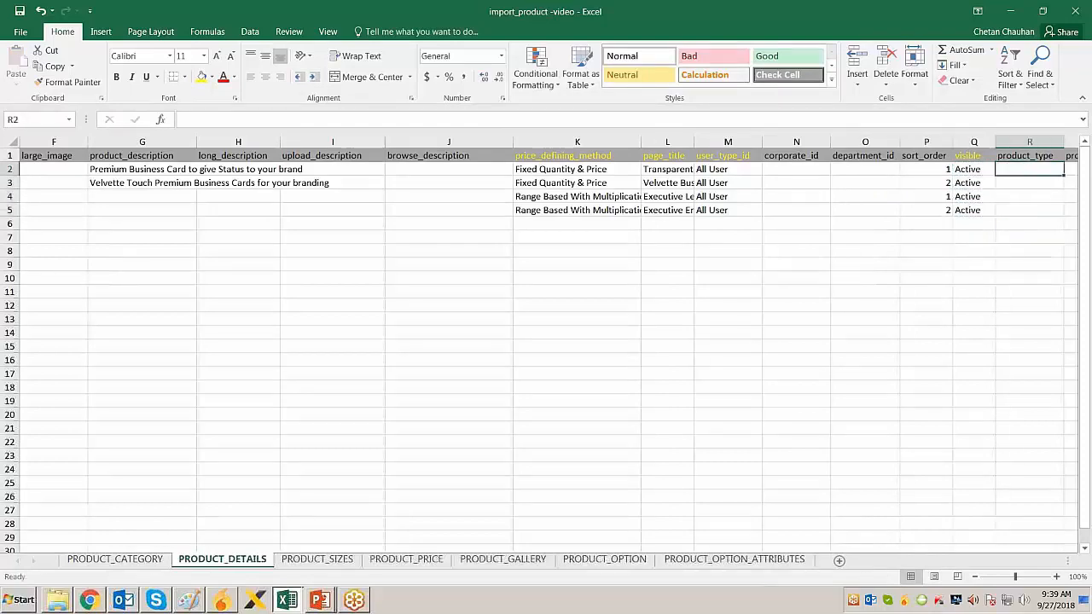
{"action": "key", "text": "Left"}
{"action": "key", "text": "Left"}
{"action": "key", "text": "Left"}
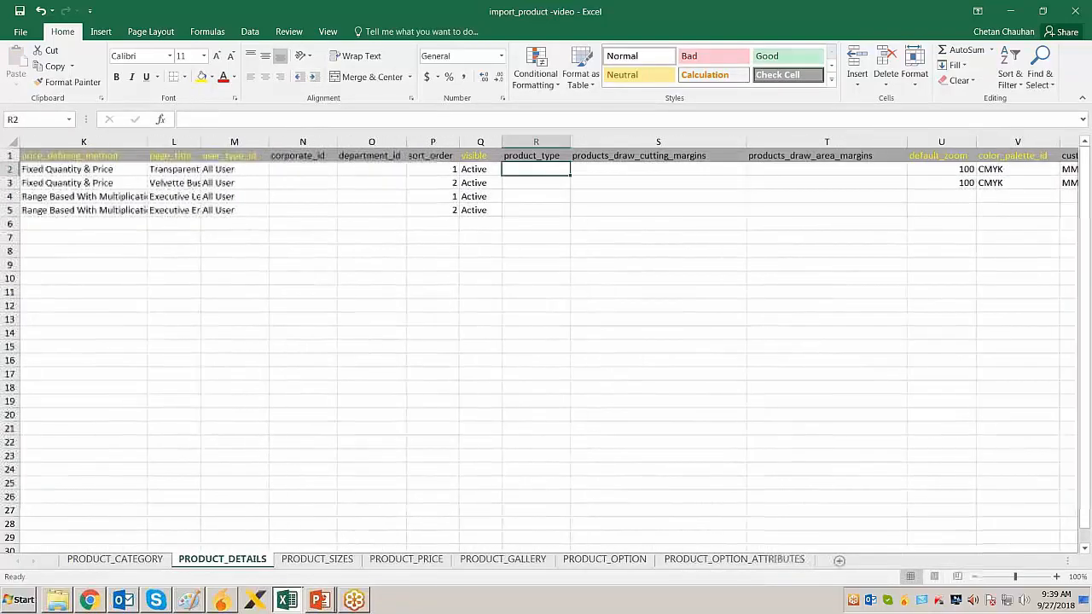
{"action": "key", "text": "Right"}
Switch to the OnPrintShop Import Products page in Chrome and look through the Product Details field help
{"action": "key", "text": "alt+Tab"}
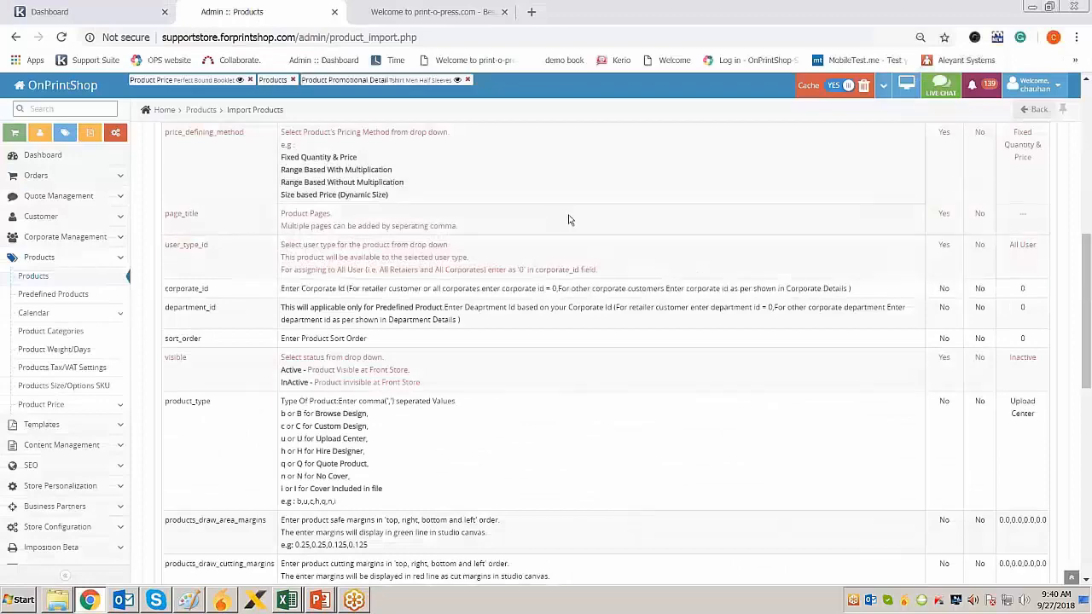
{"action": "scroll", "coordinate": [663, 280], "scroll_direction": "up", "scroll_amount": 10}
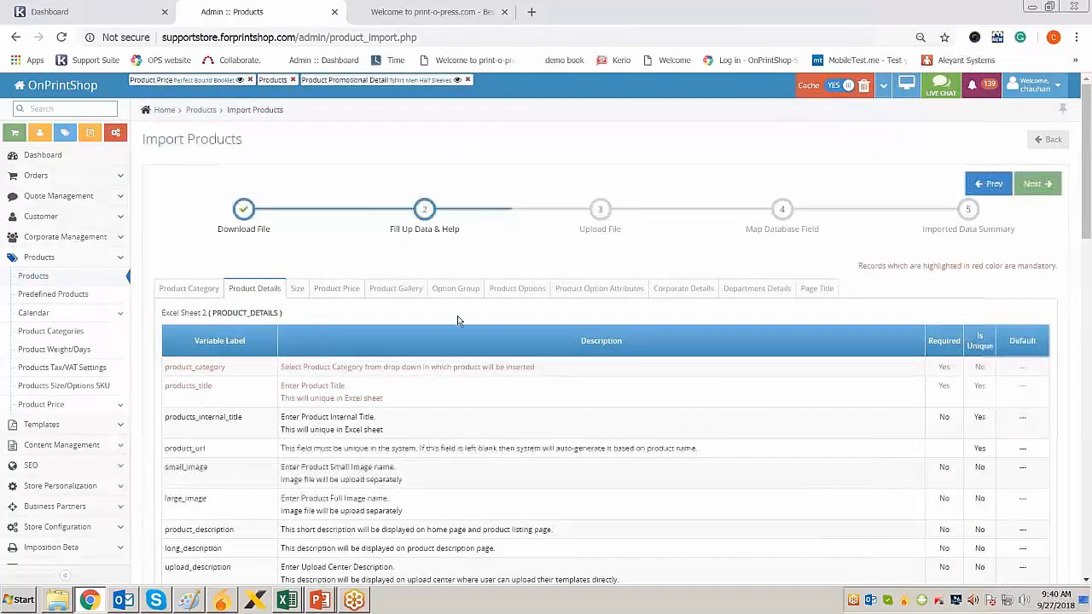
{"action": "scroll", "coordinate": [457, 321], "scroll_direction": "down", "scroll_amount": 3}
{"action": "scroll", "coordinate": [547, 244], "scroll_direction": "up", "scroll_amount": 3}
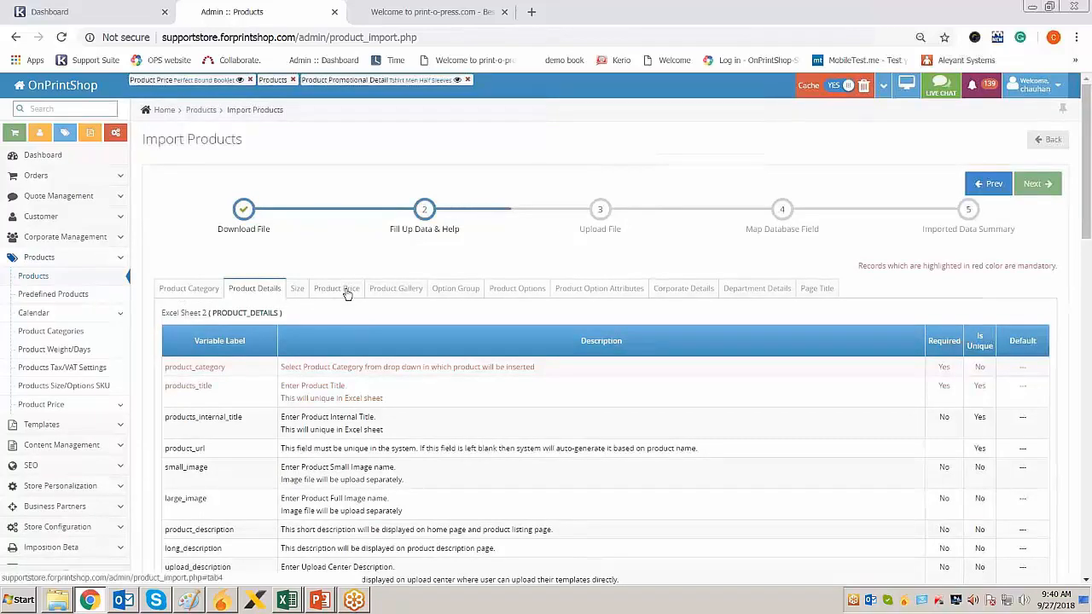
Check the product_type header in the Excel sheet, and find its allowed letter codes in the OnPrintShop Product Details help
{"action": "key", "text": "alt+Tab"}
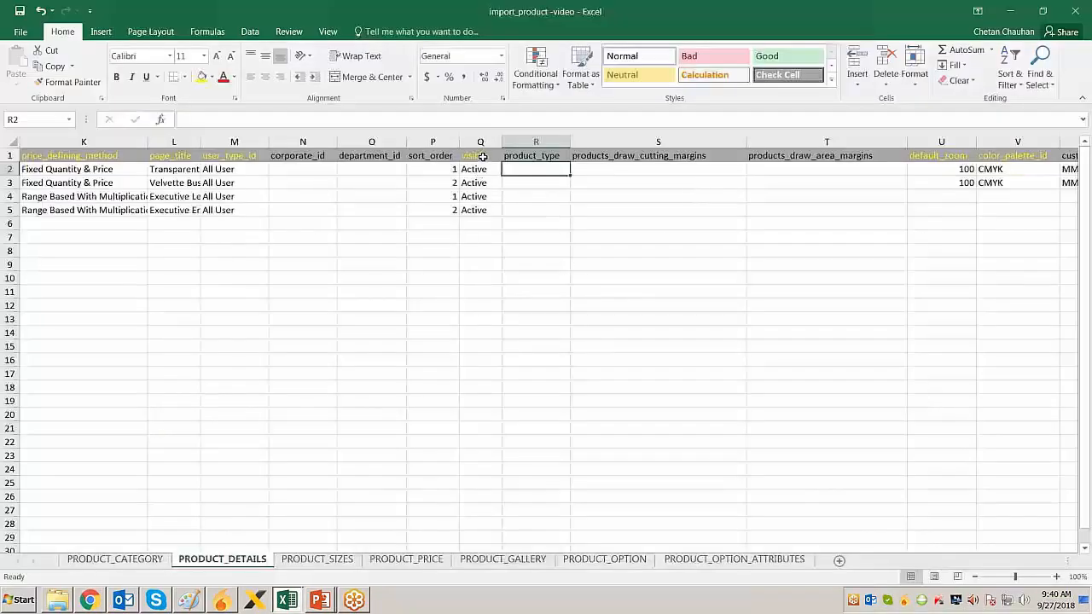
{"action": "left_click", "coordinate": [552, 157]}
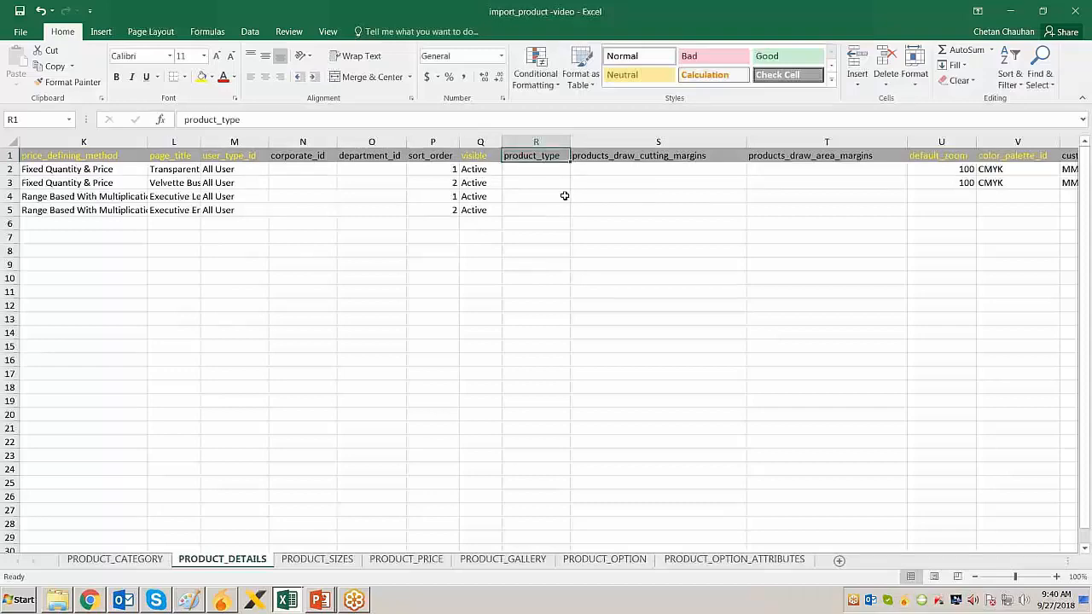
{"action": "key", "text": "alt+Tab"}
{"action": "scroll", "coordinate": [563, 401], "scroll_direction": "down", "scroll_amount": 3}
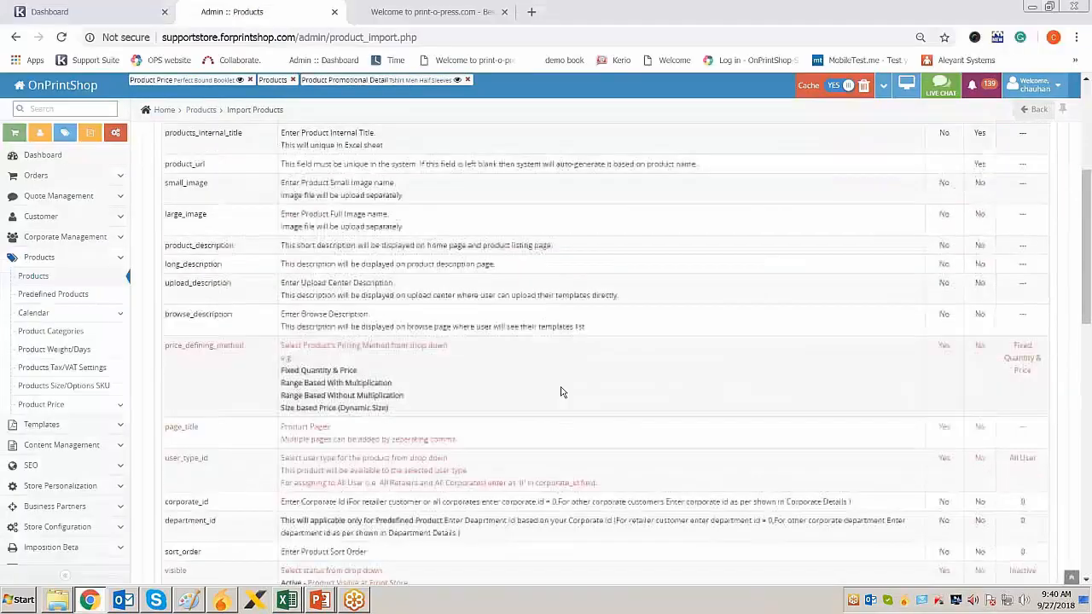
{"action": "scroll", "coordinate": [512, 401], "scroll_direction": "down", "scroll_amount": 2}
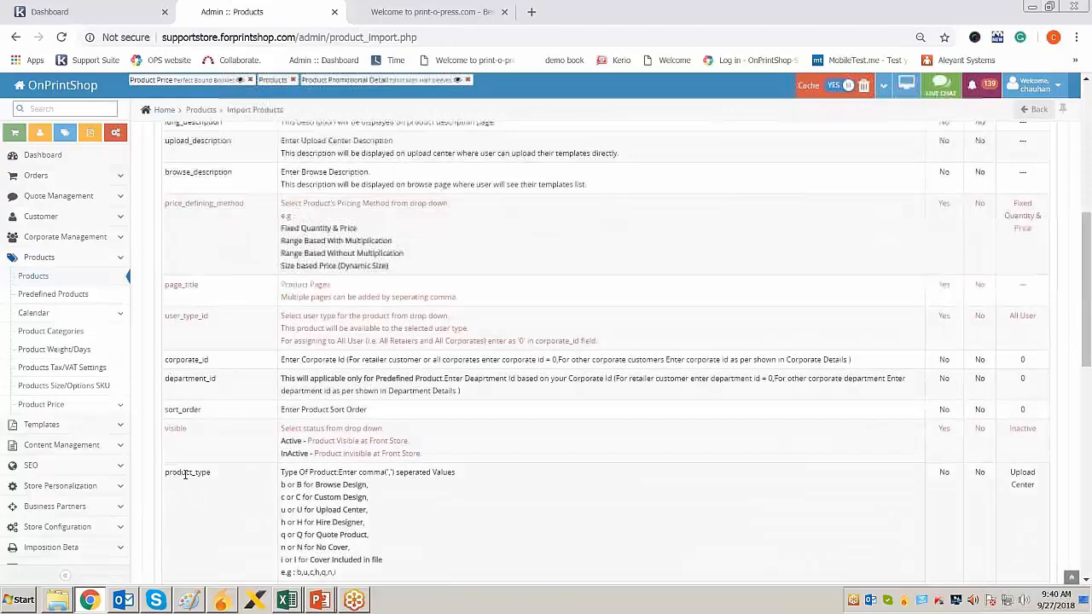
Check the product_type help entry, and view the design options offered for Standard Business Cards on the storefront
{"action": "left_click_drag", "start_coordinate": [172, 473], "coordinate": [198, 473]}
{"action": "scroll", "coordinate": [317, 493], "scroll_direction": "down", "scroll_amount": 2}
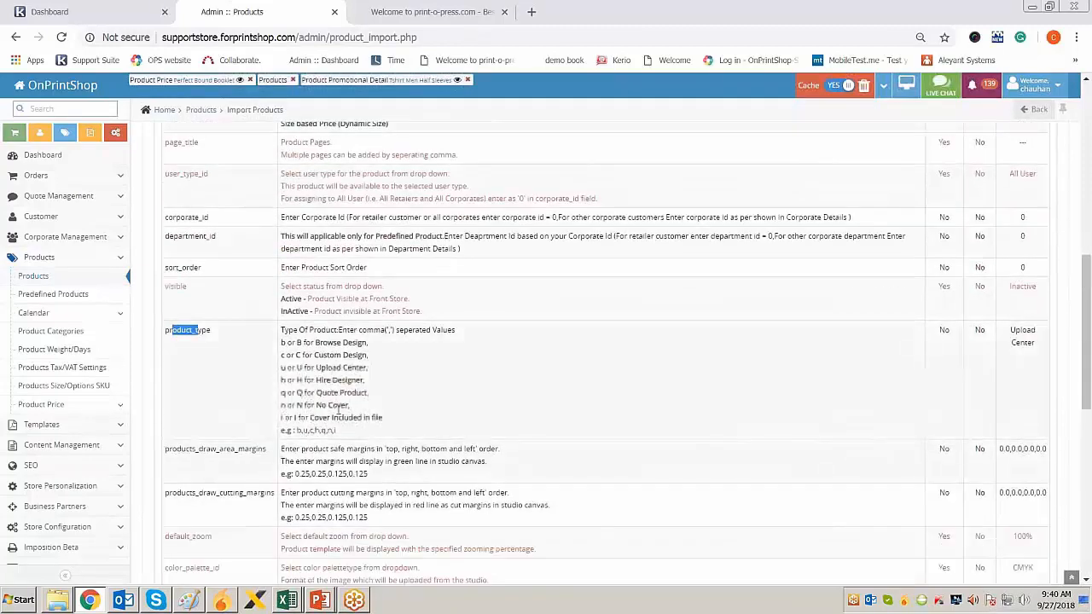
{"action": "left_click", "coordinate": [435, 12]}
{"action": "mouse_move", "coordinate": [443, 132]}
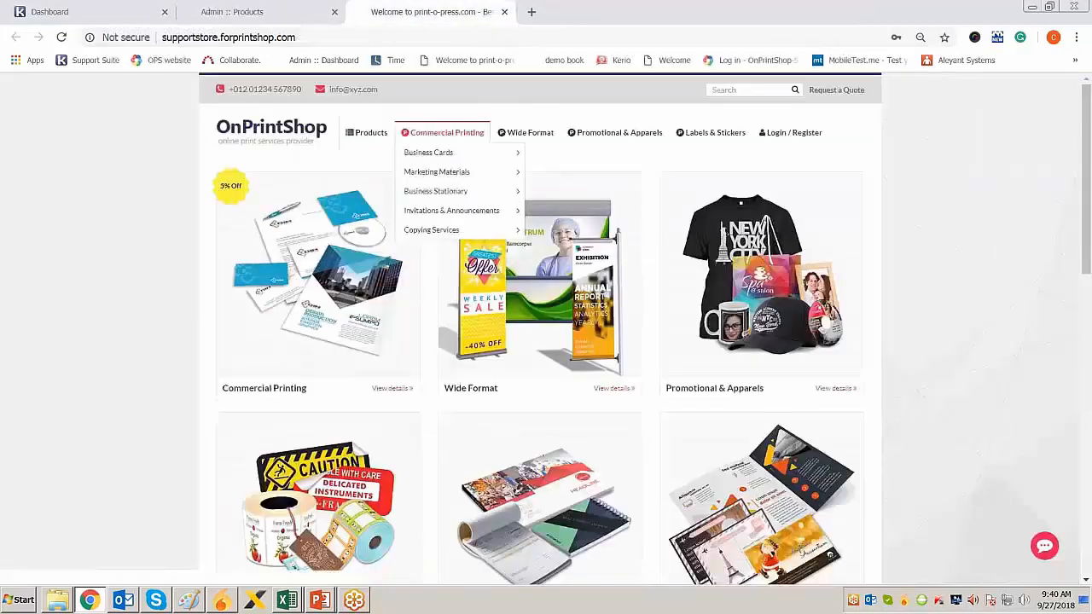
{"action": "left_click", "coordinate": [539, 153]}
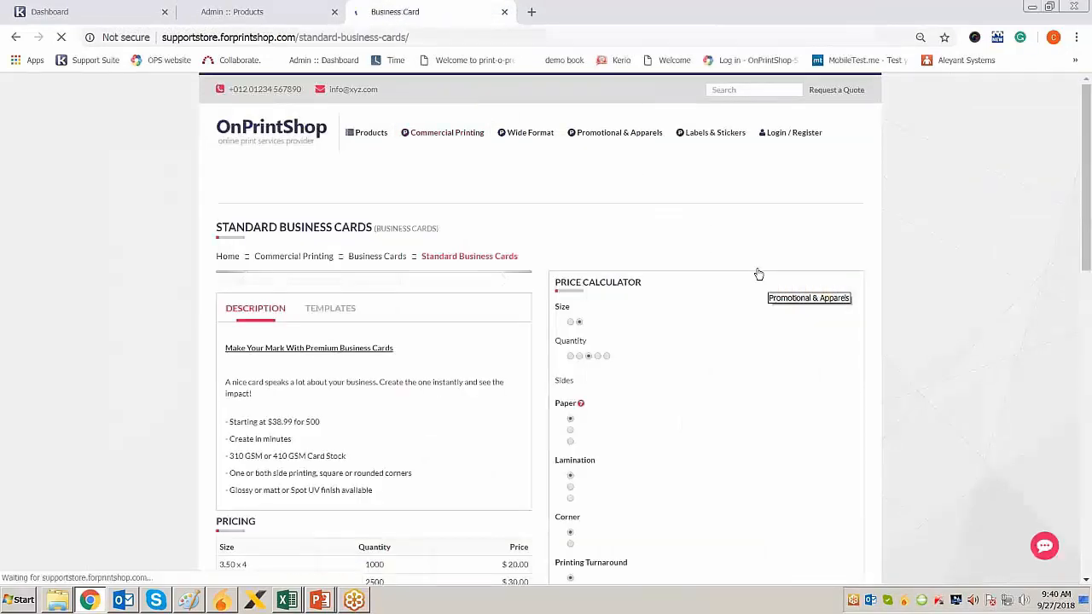
{"action": "scroll", "coordinate": [758, 274], "scroll_direction": "down", "scroll_amount": 2}
{"action": "scroll", "coordinate": [758, 273], "scroll_direction": "down", "scroll_amount": 8}
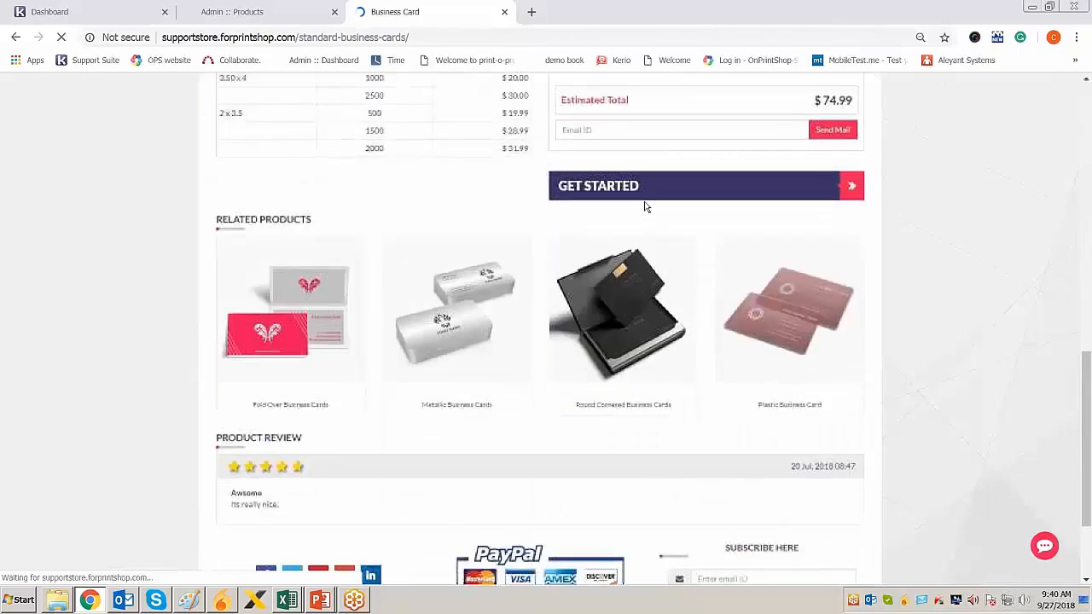
{"action": "left_click", "coordinate": [647, 193]}
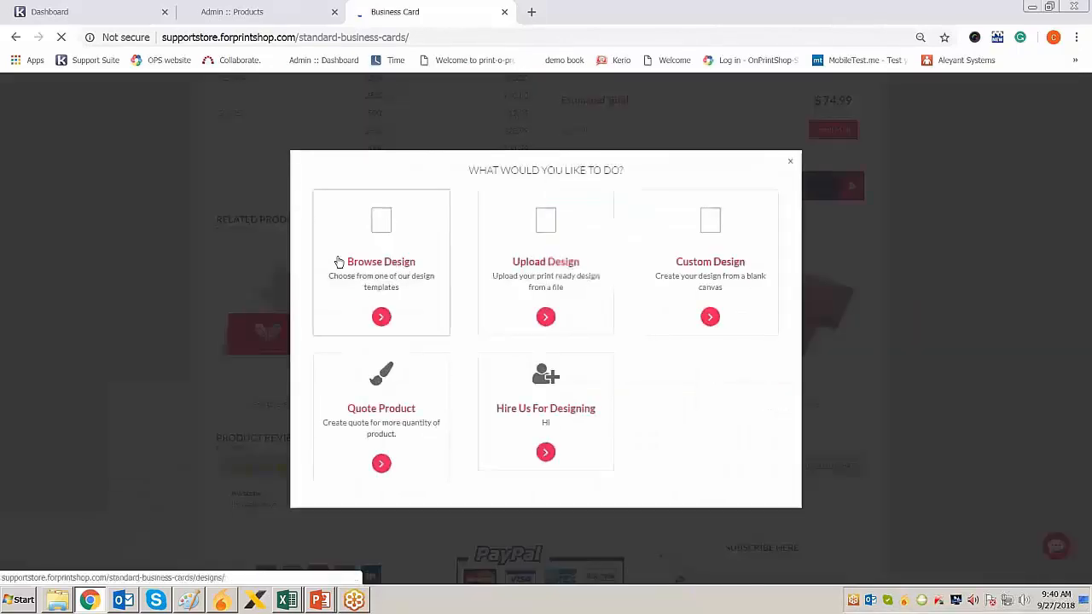
Check the Browse Design code in the Import Products help, and enter b,c,u as the first product's product_type in Excel cell R2
{"action": "left_click", "coordinate": [218, 12]}
{"action": "left_click_drag", "start_coordinate": [283, 343], "coordinate": [305, 343]}
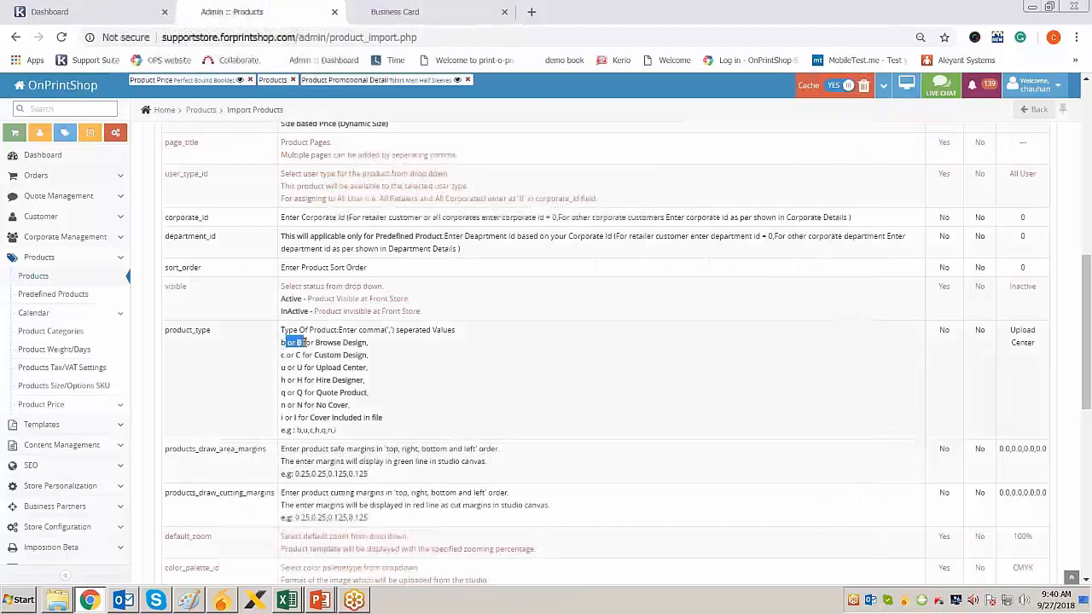
{"action": "left_click", "coordinate": [378, 352]}
{"action": "key", "text": "alt+Tab"}
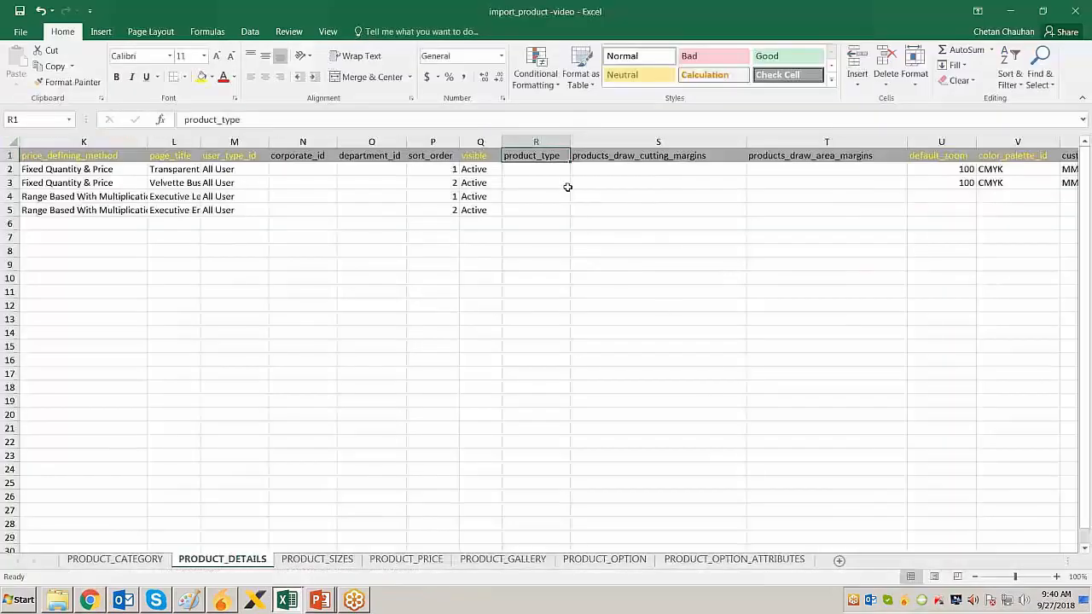
{"action": "left_click", "coordinate": [551, 171]}
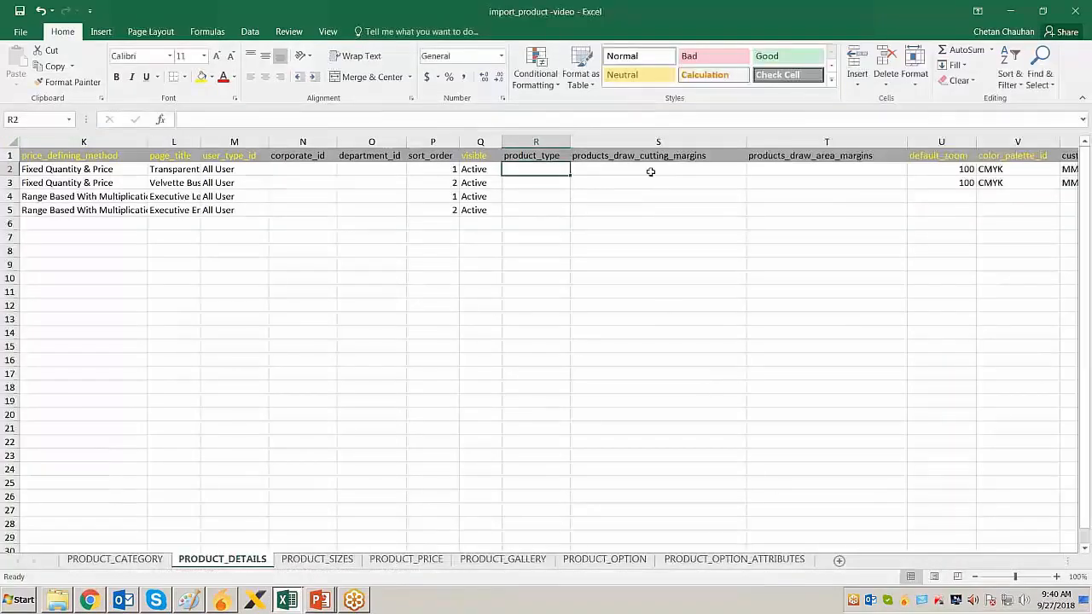
{"action": "type", "text": "b,c,u"}
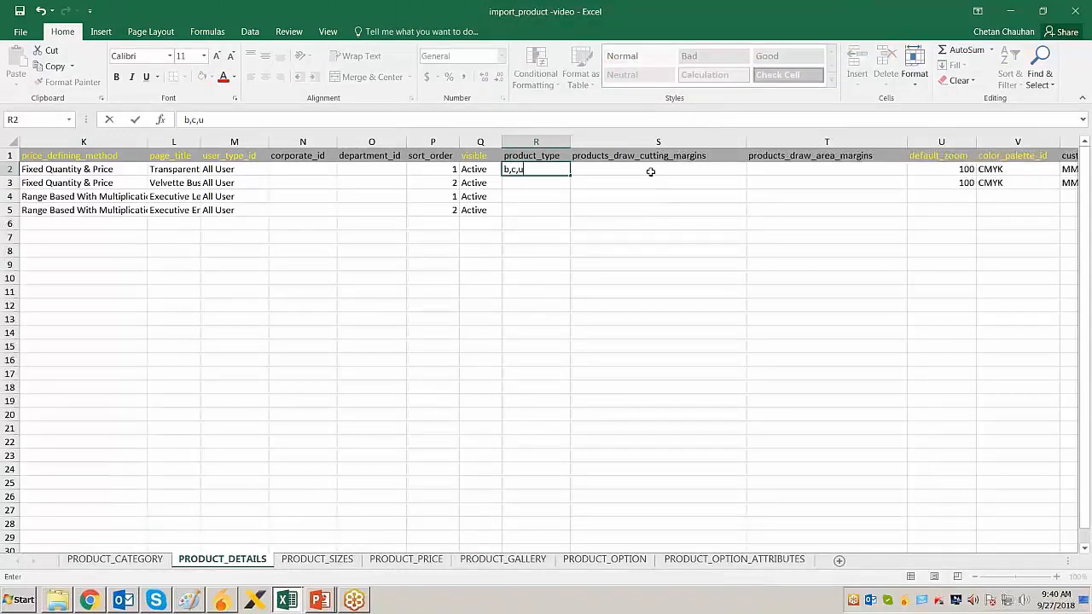
{"action": "key", "text": "Return"}
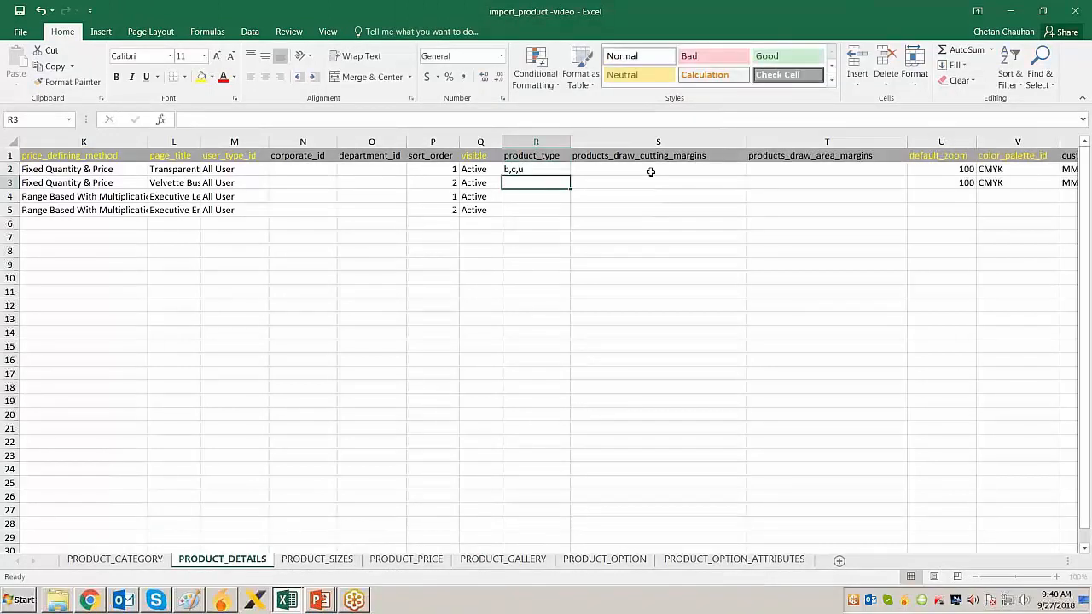
Enter b,c,u,h as the product_type in R4 and copy it to R5, consulting the import help for the codes
{"action": "key", "text": "Down"}
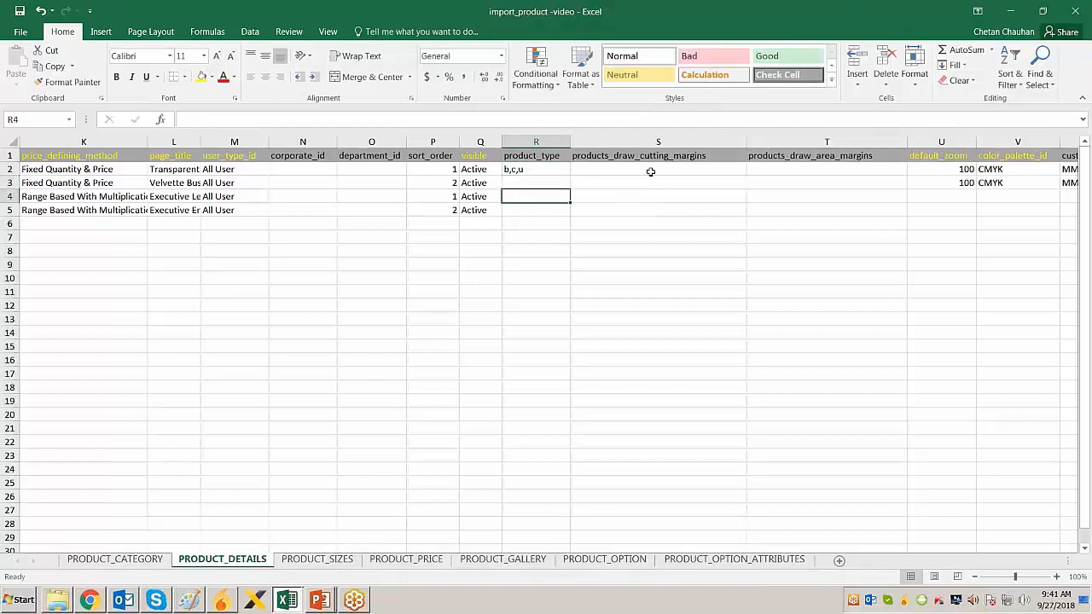
{"action": "key", "text": "alt+Tab"}
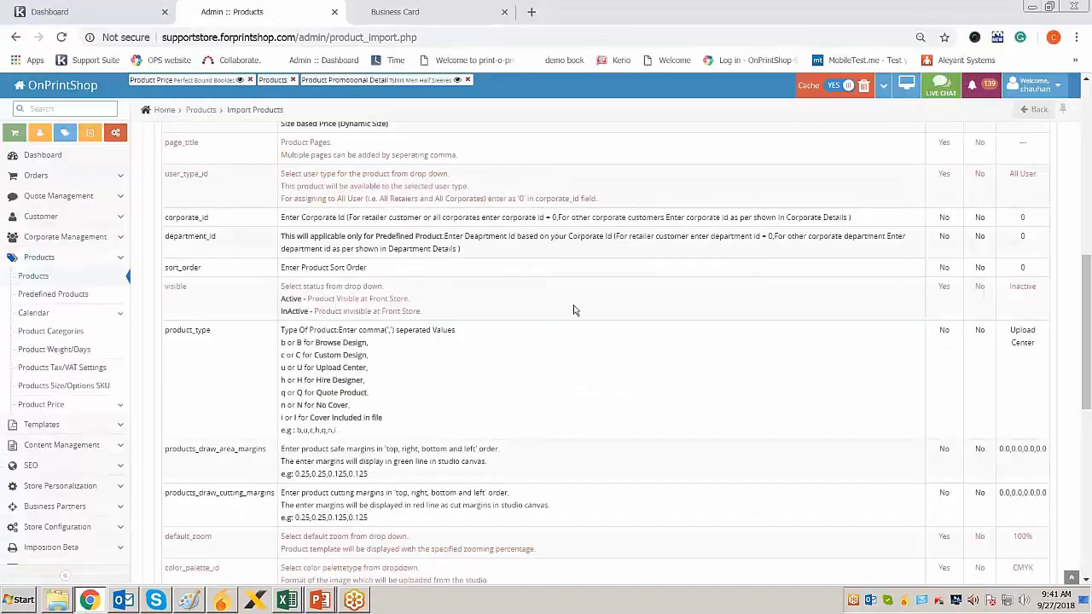
{"action": "key", "text": "alt+Tab"}
{"action": "type", "text": "h"}
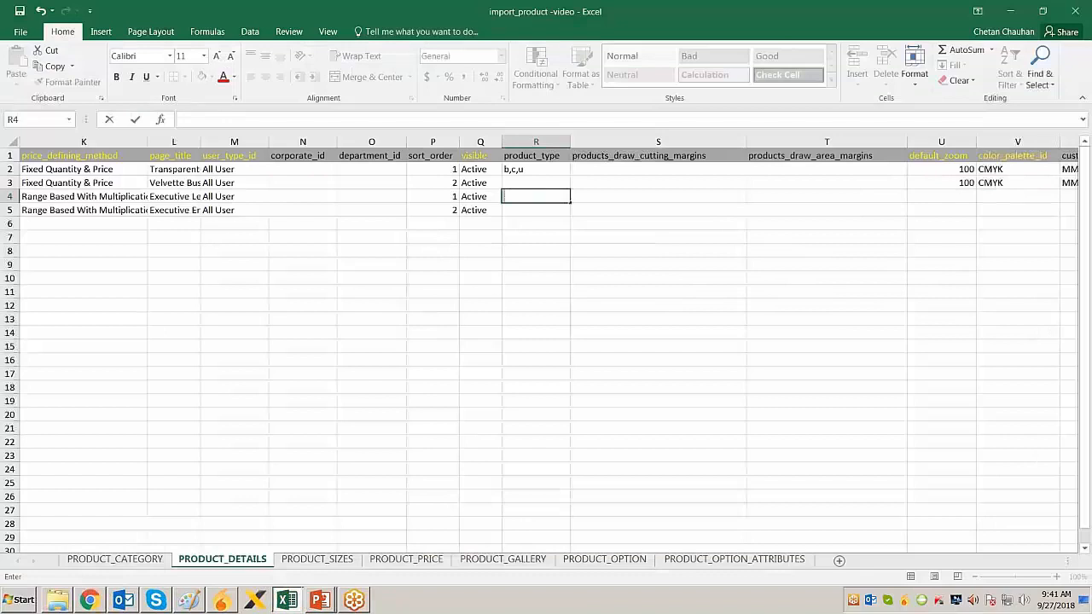
{"action": "type", "text": "b,c,u,h"}
{"action": "key", "text": "Return"}
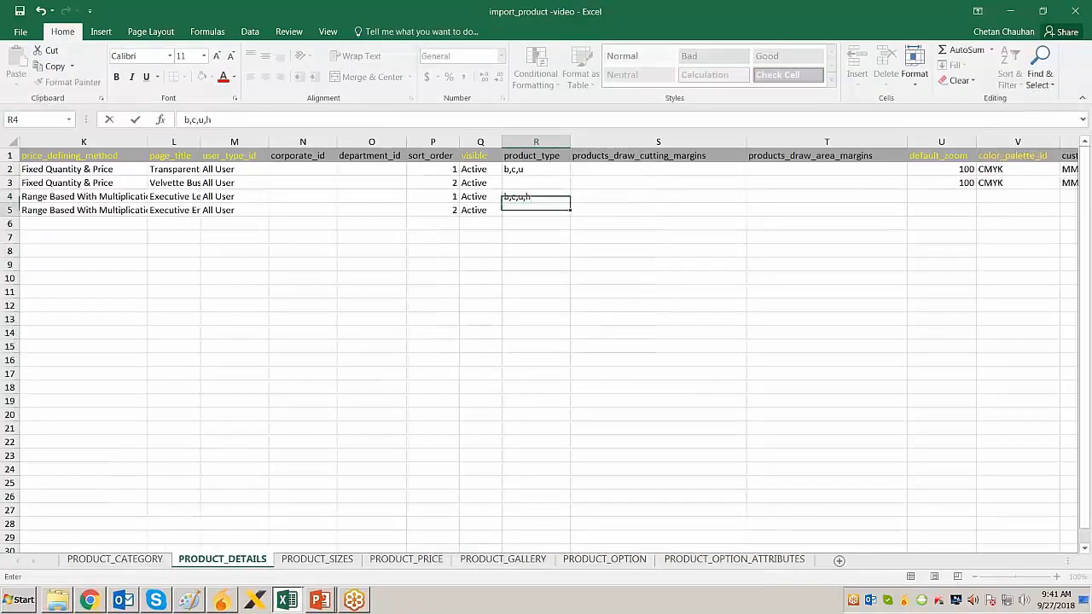
{"action": "key", "text": "Up"}
{"action": "key", "text": "ctrl+c"}
{"action": "key", "text": "Down"}
{"action": "key", "text": "Return"}
Copy the product_type codes from R2 to R3 for the second business card product
{"action": "key", "text": "Up"}
{"action": "key", "text": "Up"}
{"action": "key", "text": "Up"}
{"action": "key", "text": "ctrl+c"}
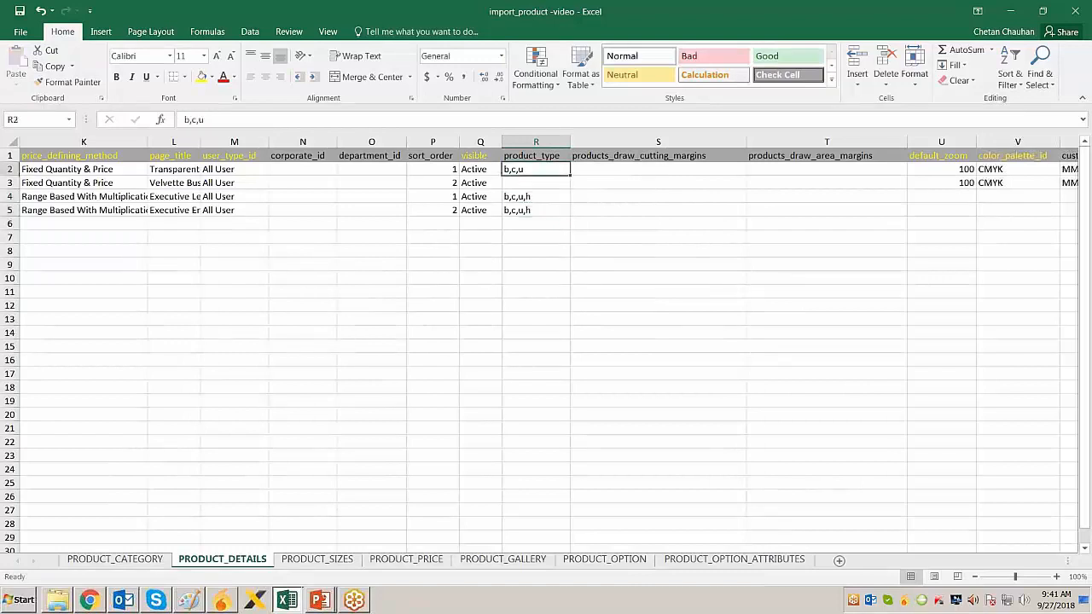
{"action": "key", "text": "Down"}
{"action": "key", "text": "Return"}
Copy the default_zoom value 100 from U2:U3 into U4:U5, leaving the drawing margin columns blank
{"action": "key", "text": "Right"}
{"action": "key", "text": "Right"}
{"action": "key", "text": "Up"}
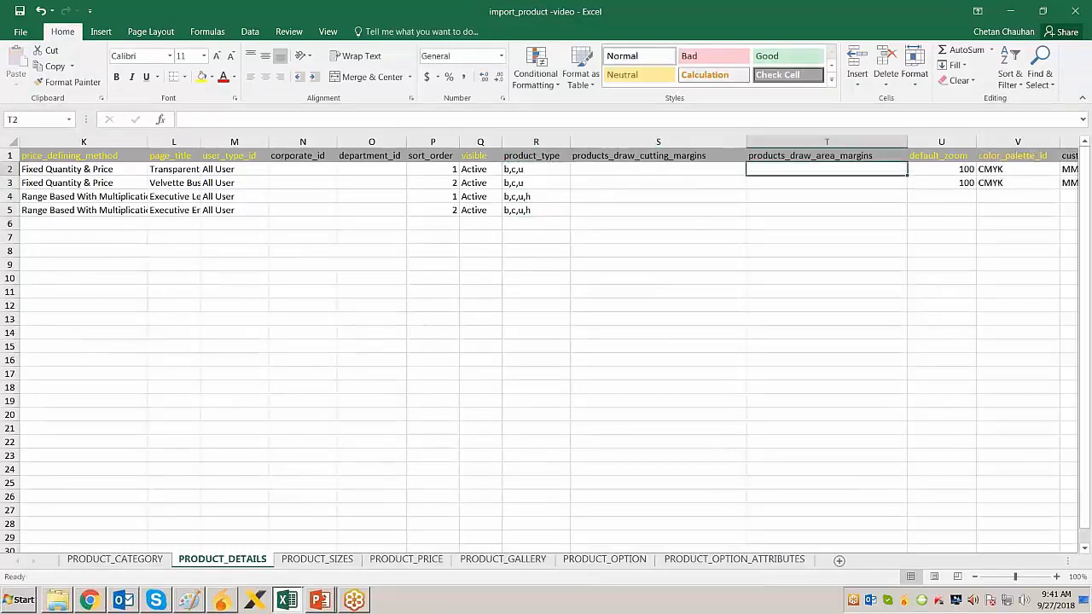
{"action": "key", "text": "Left"}
{"action": "key", "text": "Right"}
{"action": "key", "text": "Right"}
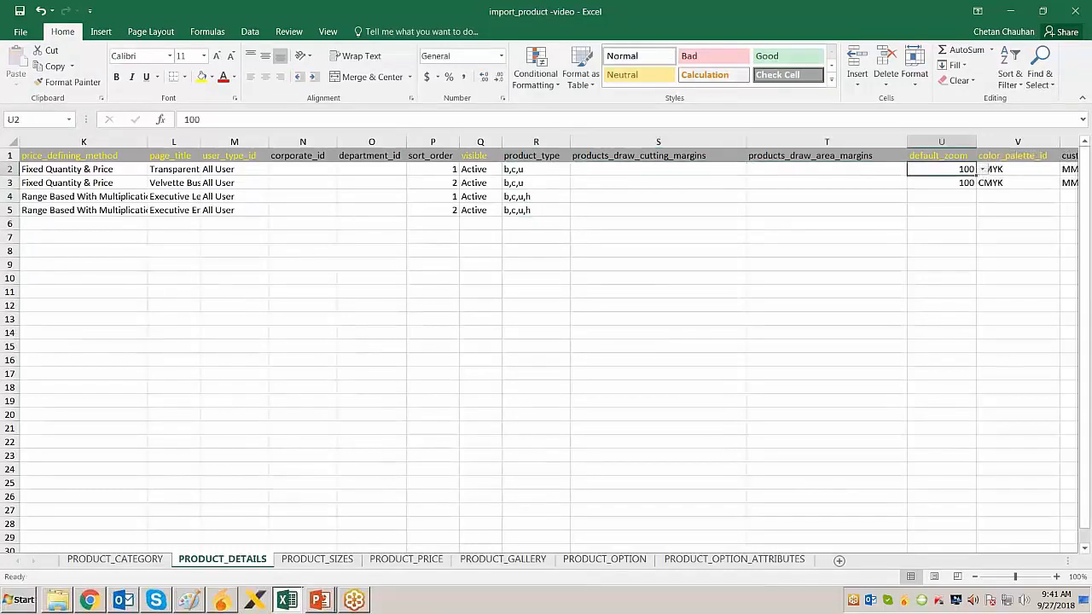
{"action": "key", "text": "shift+Down"}
{"action": "key", "text": "ctrl+c"}
{"action": "key", "text": "Down"}
{"action": "key", "text": "Down"}
{"action": "key", "text": "shift+Down"}
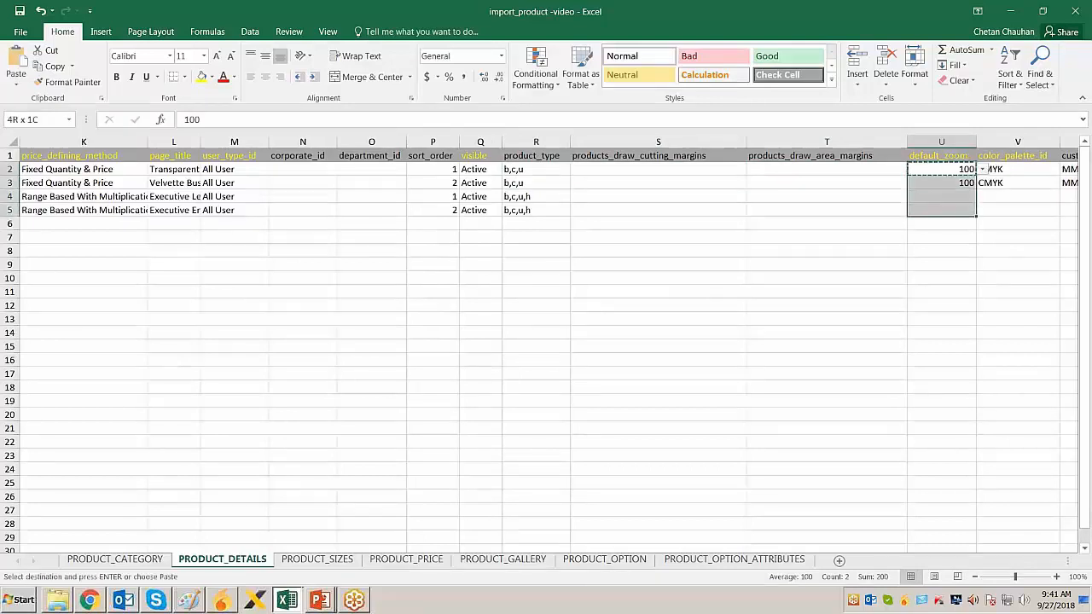
{"action": "key", "text": "Return"}
Copy the CMYK color_palette_id from V2:V3 into V4:V5 for the two stationary products
{"action": "key", "text": "Right"}
{"action": "key", "text": "Up"}
{"action": "key", "text": "Up"}
{"action": "key", "text": "Right"}
{"action": "key", "text": "Left"}
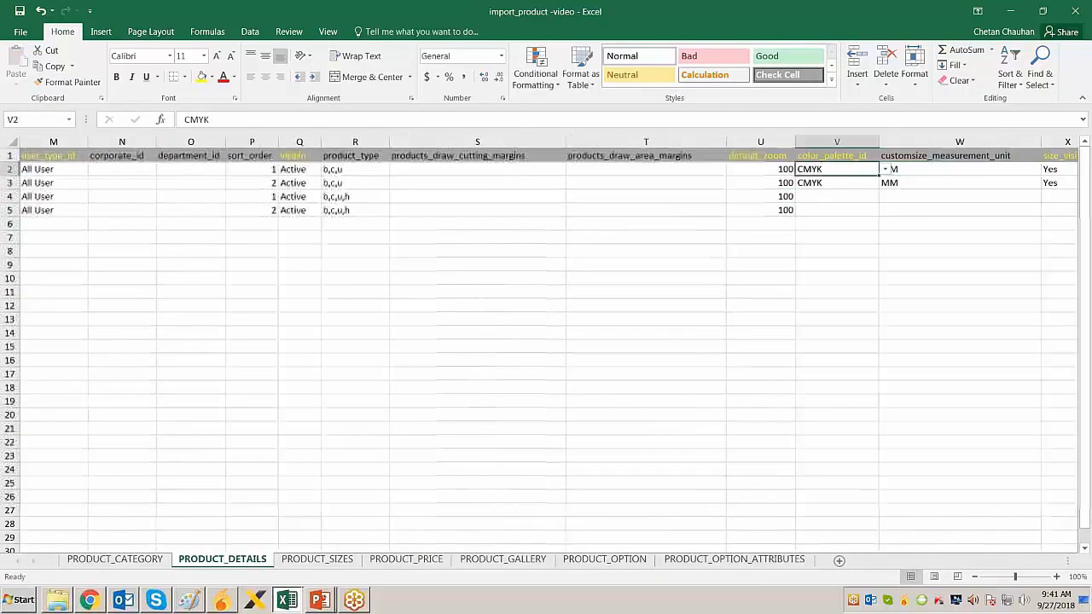
{"action": "key", "text": "shift+Down"}
{"action": "key", "text": "ctrl+c"}
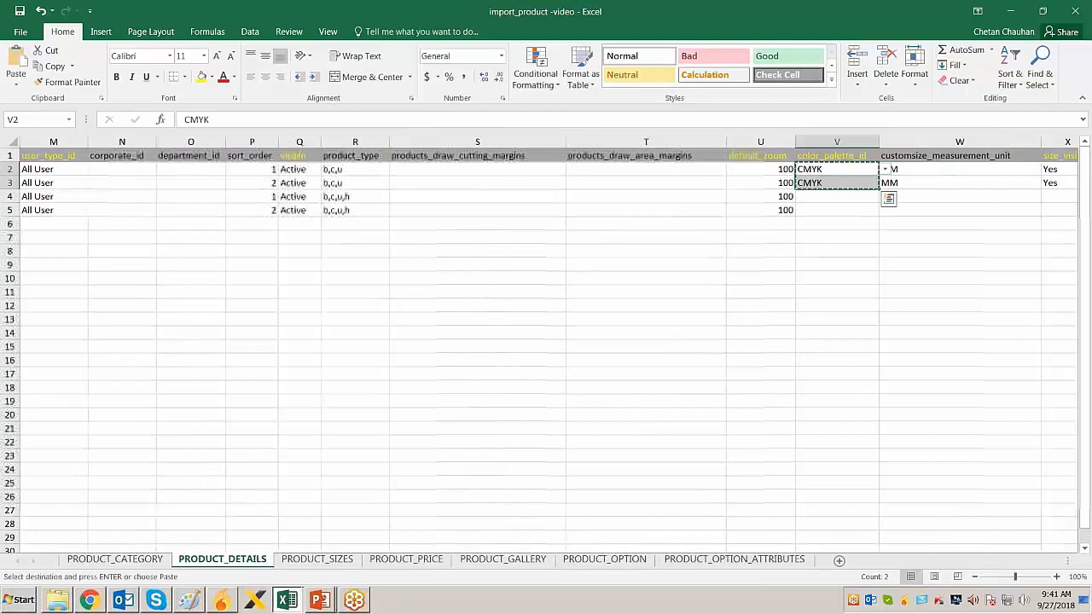
{"action": "key", "text": "Down"}
{"action": "key", "text": "Down"}
{"action": "key", "text": "shift+Down"}
{"action": "key", "text": "Return"}
Copy the size_visible value Yes from X3 into X4:X5 for the two stationary products
{"action": "key", "text": "Right"}
{"action": "key", "text": "Up"}
{"action": "key", "text": "Up"}
{"action": "key", "text": "Right"}
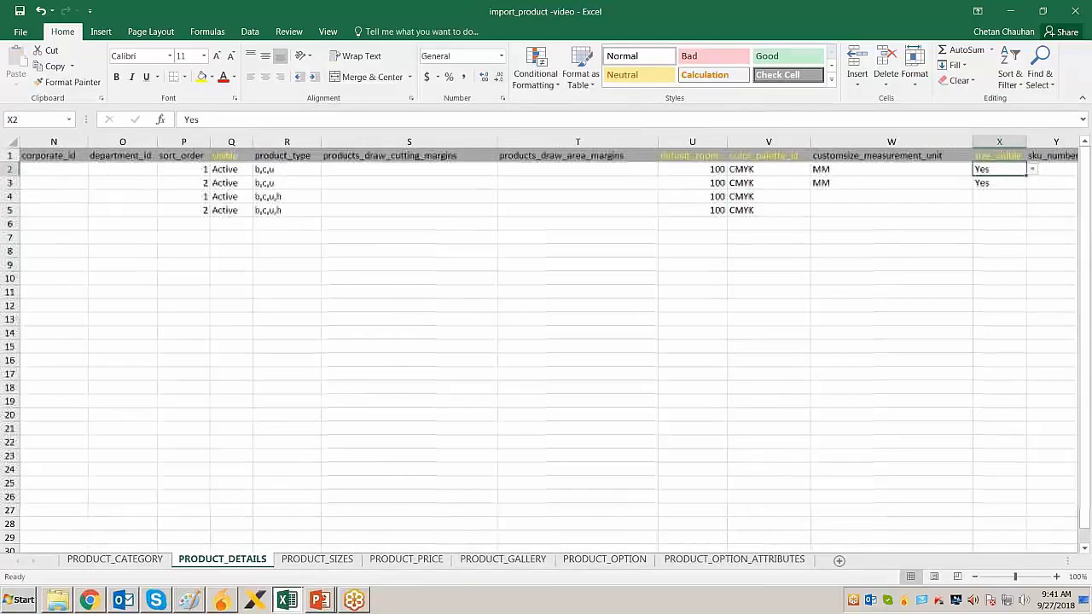
{"action": "key", "text": "Left"}
{"action": "key", "text": "Right"}
{"action": "key", "text": "Right"}
{"action": "key", "text": "Right"}
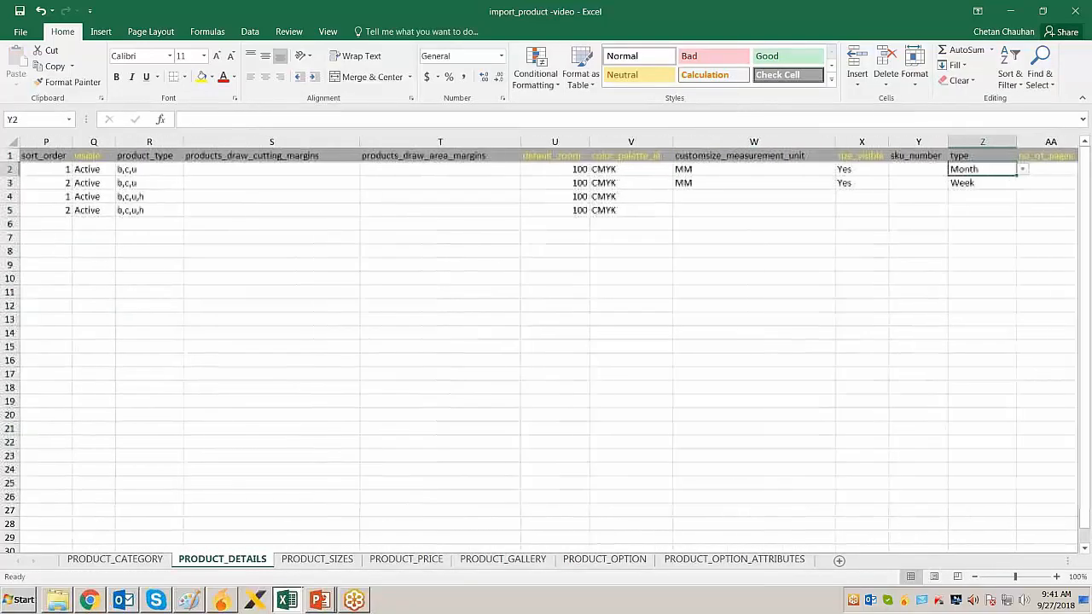
{"action": "key", "text": "Left"}
{"action": "key", "text": "Left"}
{"action": "key", "text": "alt"}
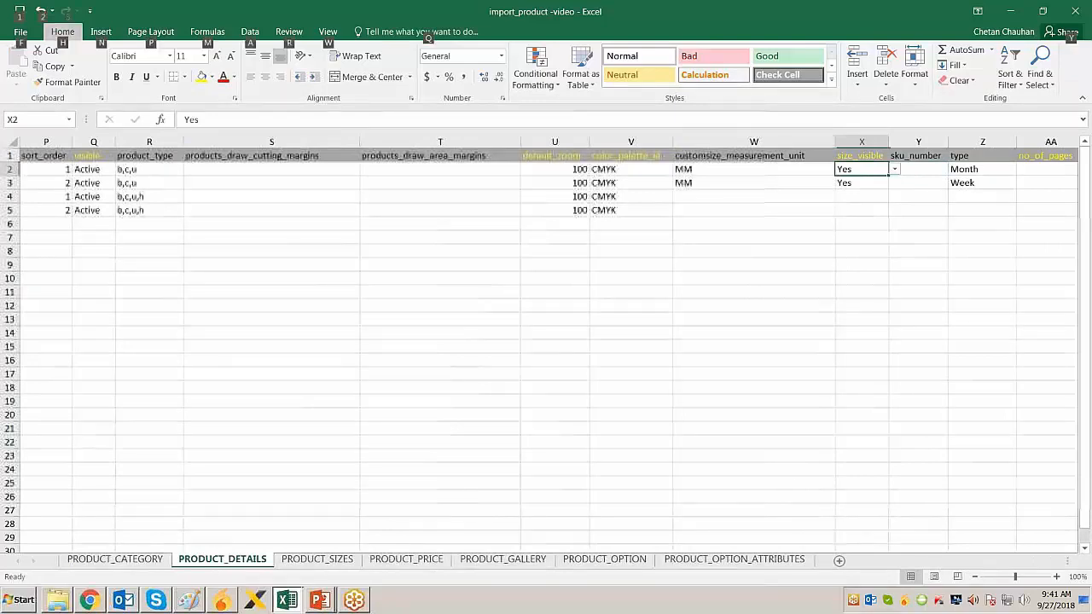
{"action": "key", "text": "alt"}
{"action": "key", "text": "Down"}
{"action": "key", "text": "ctrl+c"}
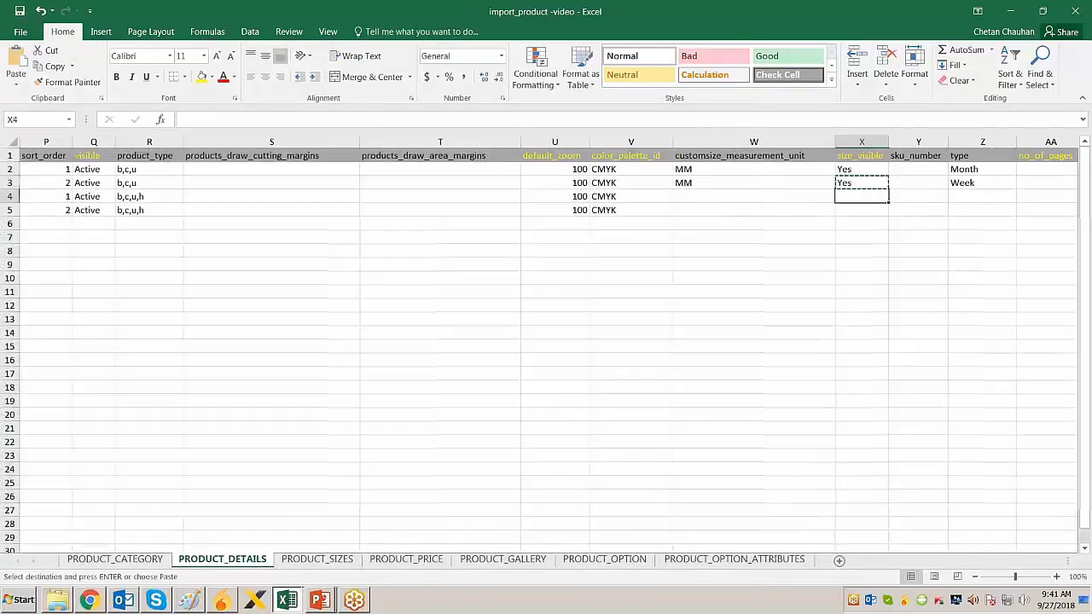
{"action": "key", "text": "Down"}
{"action": "key", "text": "shift+Down"}
{"action": "key", "text": "ctrl+v"}
{"action": "key", "text": "Escape"}
Set no_of_pages to 2 for the second product in AA3, and to 1 for the stationary products in AA4 and AA5
{"action": "key", "text": "Right"}
{"action": "key", "text": "Right"}
{"action": "key", "text": "Right"}
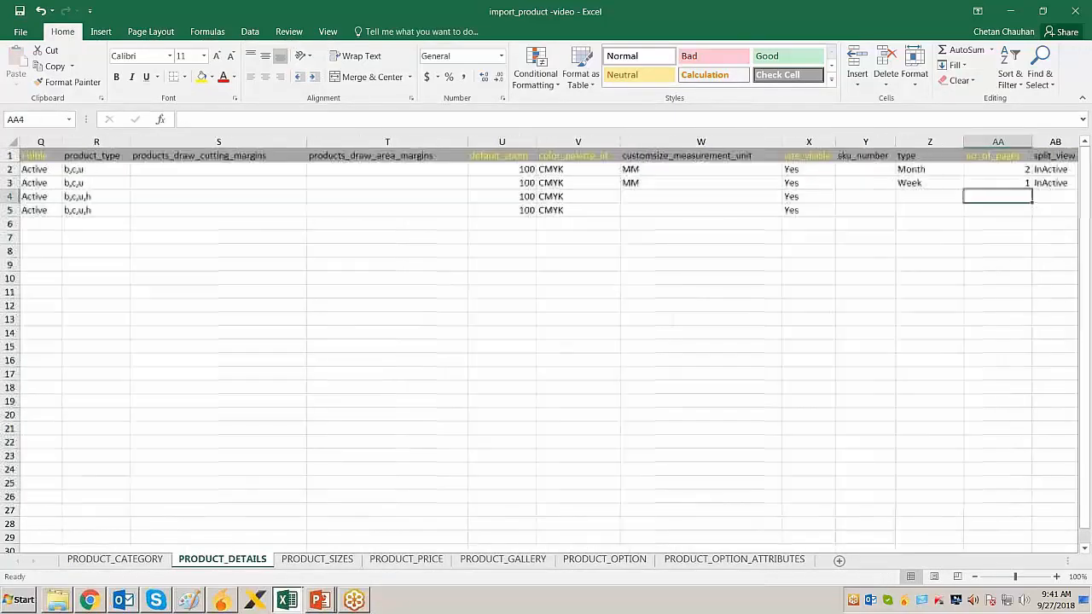
{"action": "key", "text": "Left"}
{"action": "key", "text": "Up"}
{"action": "key", "text": "Up"}
{"action": "key", "text": "Right"}
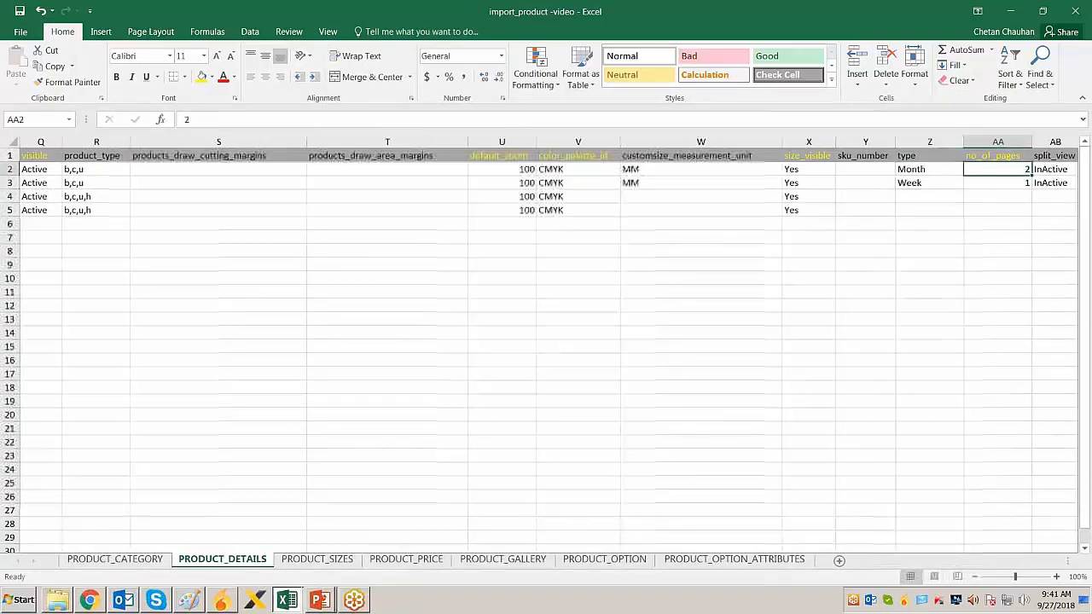
{"action": "key", "text": "Down"}
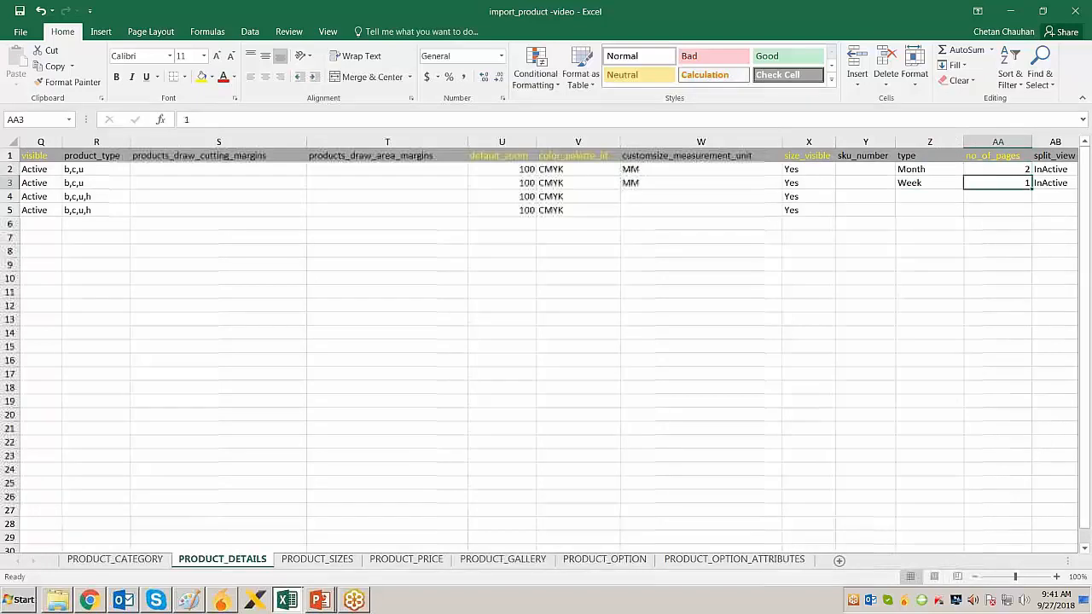
{"action": "type", "text": "2"}
{"action": "key", "text": "Return"}
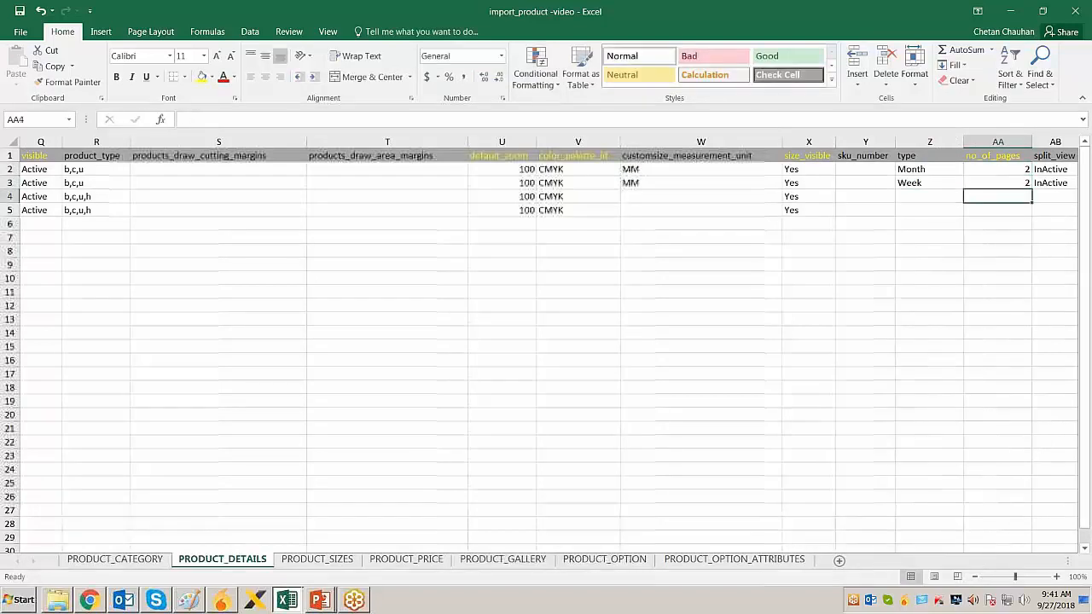
{"action": "type", "text": "1"}
{"action": "key", "text": "Return"}
{"action": "type", "text": "1"}
{"action": "key", "text": "Return"}
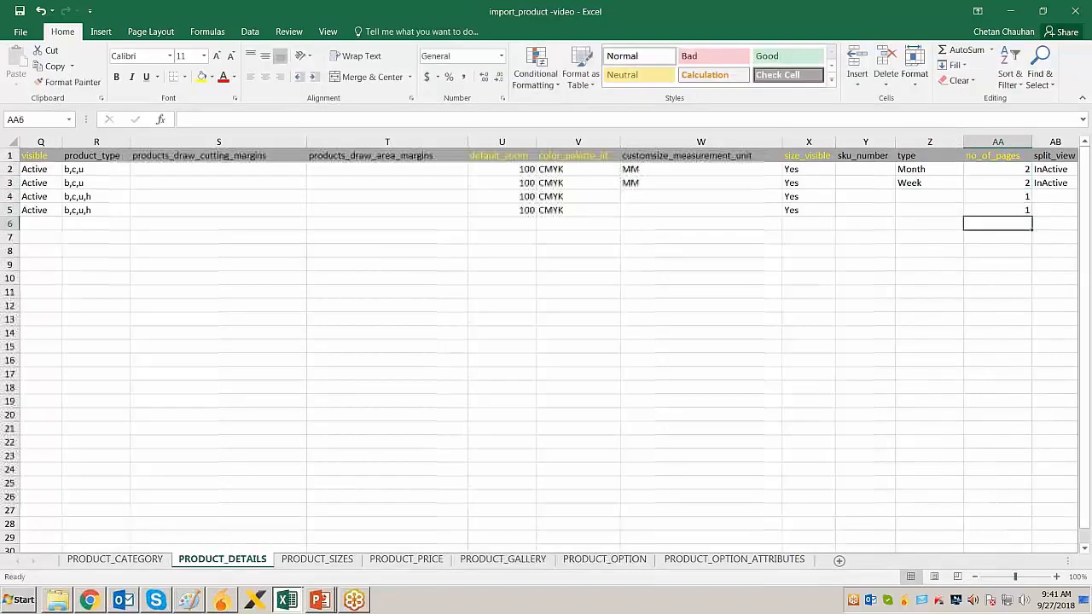
Look over the remaining product columns from split_view through allow_free_shipping
{"action": "key", "text": "Up"}
{"action": "key", "text": "Up"}
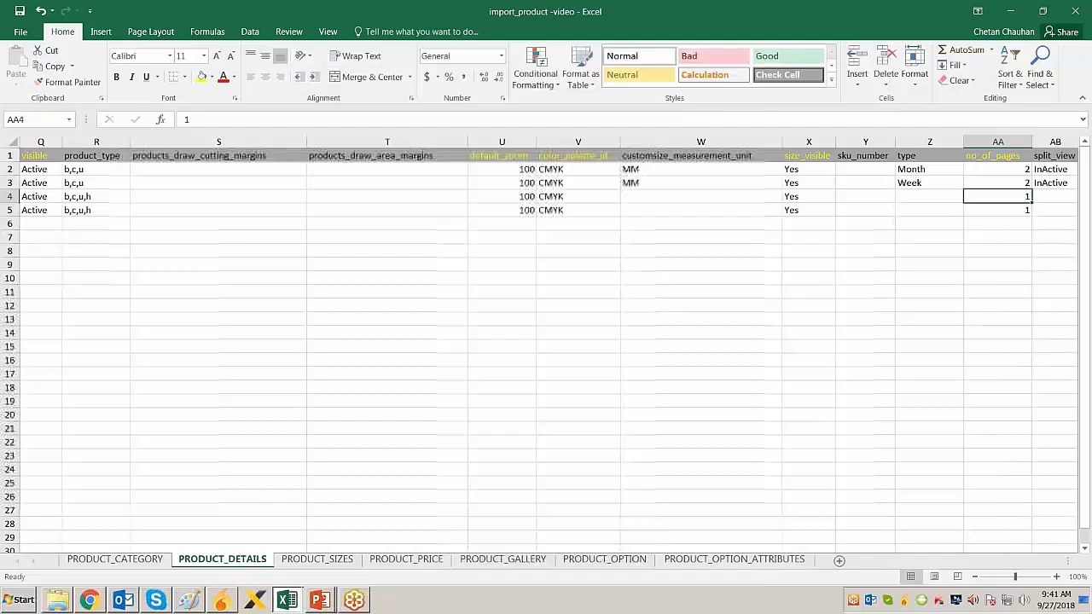
{"action": "key", "text": "Right"}
{"action": "key", "text": "Right"}
{"action": "key", "text": "Right"}
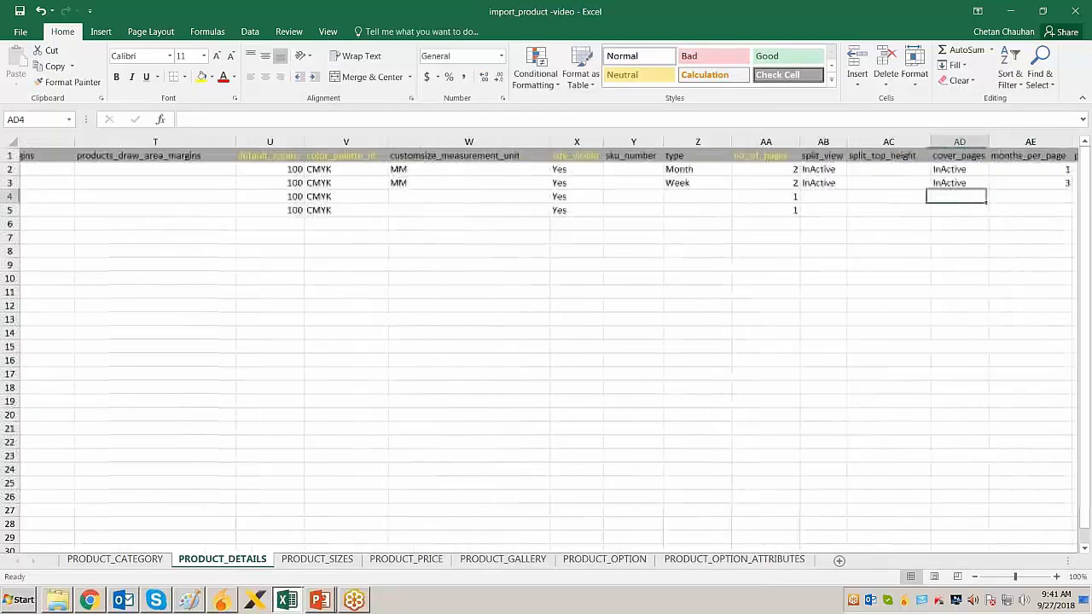
{"action": "key", "text": "Right"}
{"action": "key", "text": "Left"}
{"action": "key", "text": "Left"}
{"action": "key", "text": "Right"}
{"action": "key", "text": "Right"}
{"action": "key", "text": "Right"}
{"action": "key", "text": "Right"}
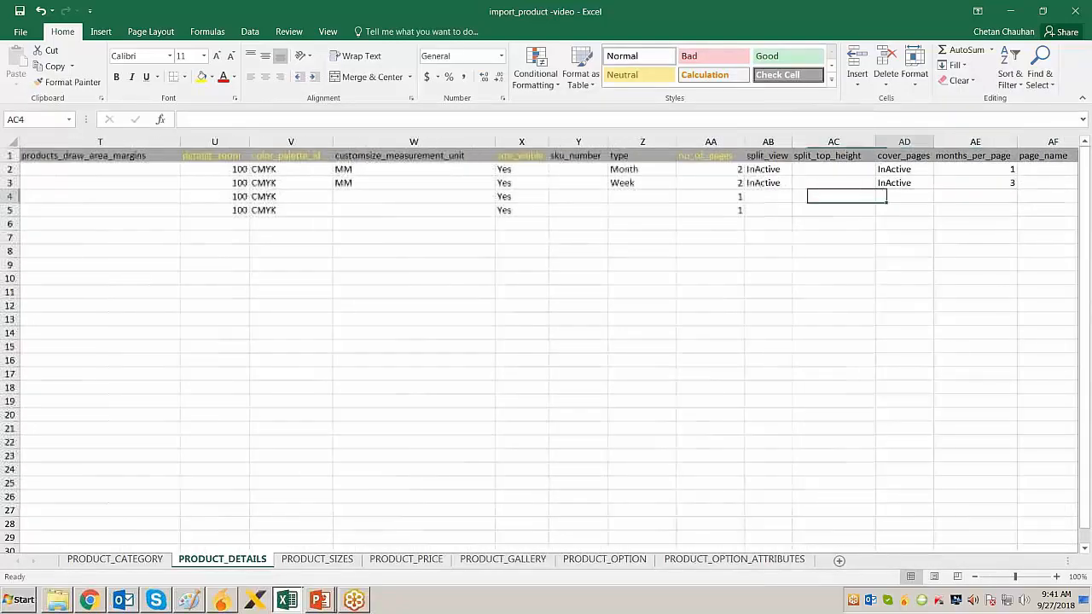
{"action": "key", "text": "Right"}
{"action": "key", "text": "Right"}
{"action": "key", "text": "Right"}
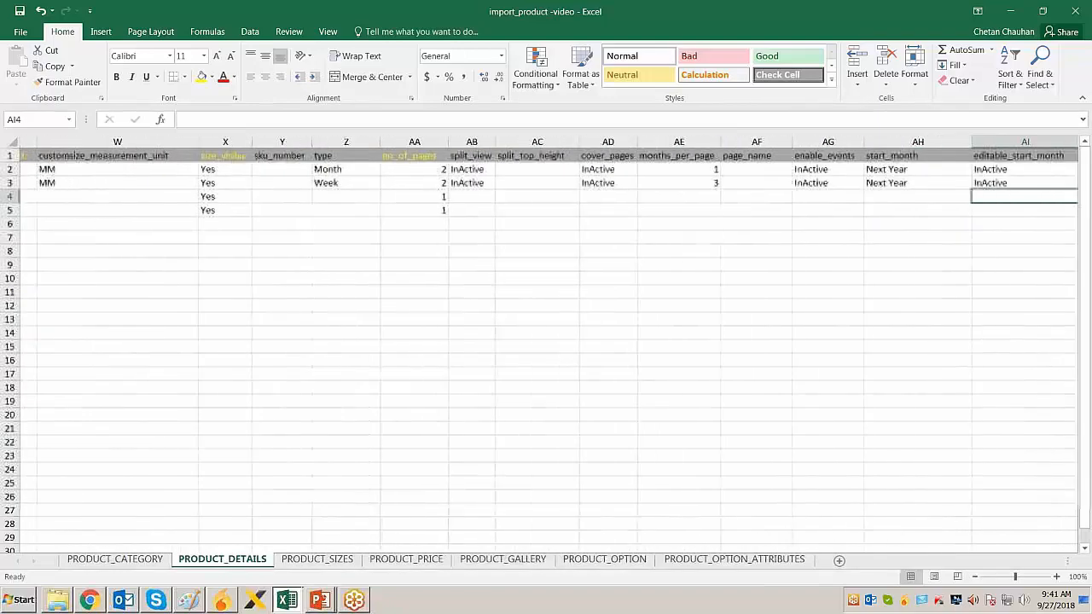
{"action": "key", "text": "Right"}
{"action": "key", "text": "Right"}
{"action": "key", "text": "Right"}
{"action": "key", "text": "Right"}
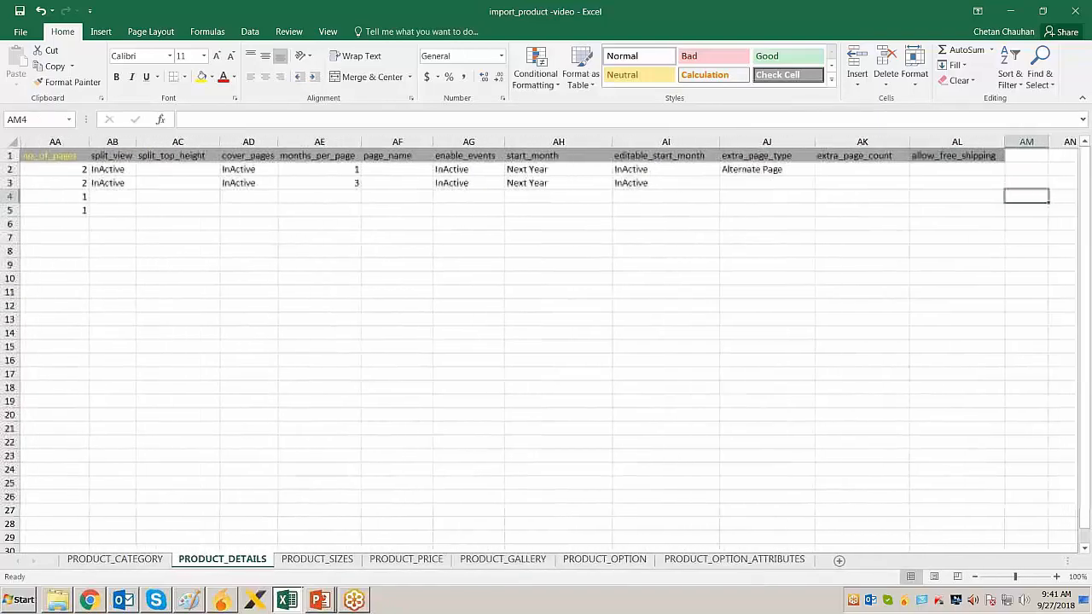
Return along row 4 to the product category cell A4, looking back over the completed columns
{"action": "key", "text": "Left"}
{"action": "key", "text": "Left"}
{"action": "key", "text": "Left"}
{"action": "key", "text": "Left"}
{"action": "key", "text": "Left"}
{"action": "key", "text": "Left"}
{"action": "key", "text": "Left"}
{"action": "key", "text": "Left"}
{"action": "key", "text": "Left"}
{"action": "key", "text": "Left"}
{"action": "key", "text": "Left"}
{"action": "key", "text": "Left"}
{"action": "key", "text": "Left"}
{"action": "key", "text": "Left"}
{"action": "key", "text": "Left"}
{"action": "key", "text": "Left"}
{"action": "key", "text": "Left"}
{"action": "key", "text": "Left"}
{"action": "key", "text": "Left"}
{"action": "key", "text": "Left"}
{"action": "key", "text": "Left"}
{"action": "key", "text": "Left"}
{"action": "key", "text": "Left"}
{"action": "key", "text": "Left"}
{"action": "key", "text": "Left"}
{"action": "key", "text": "Left"}
{"action": "key", "text": "Left"}
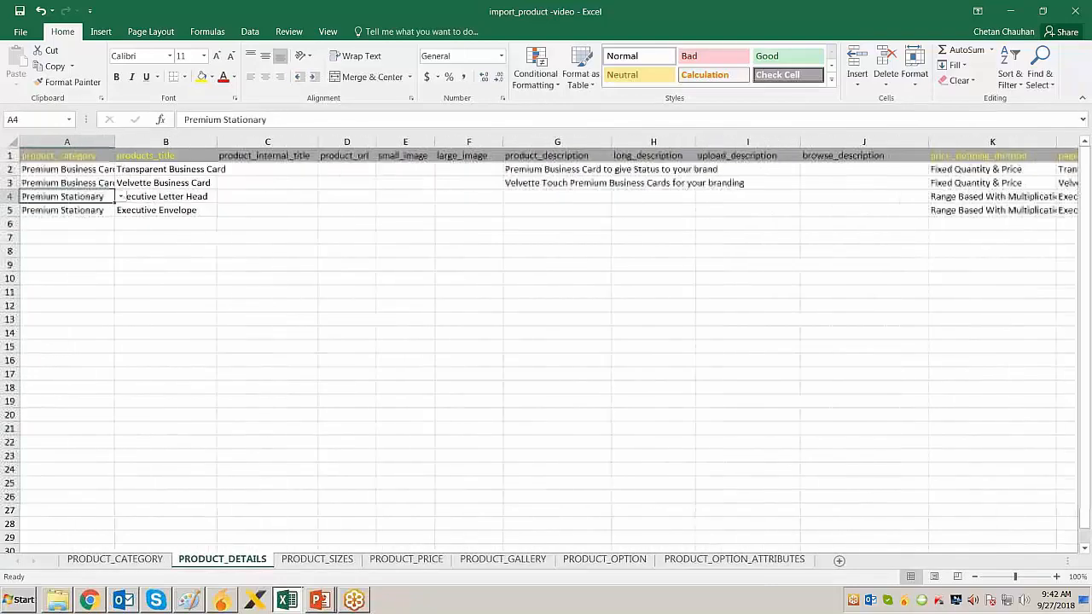
Set products_title in A2 of the PRODUCT_SIZES sheet to Transparent Business Card
{"action": "left_click", "coordinate": [330, 562]}
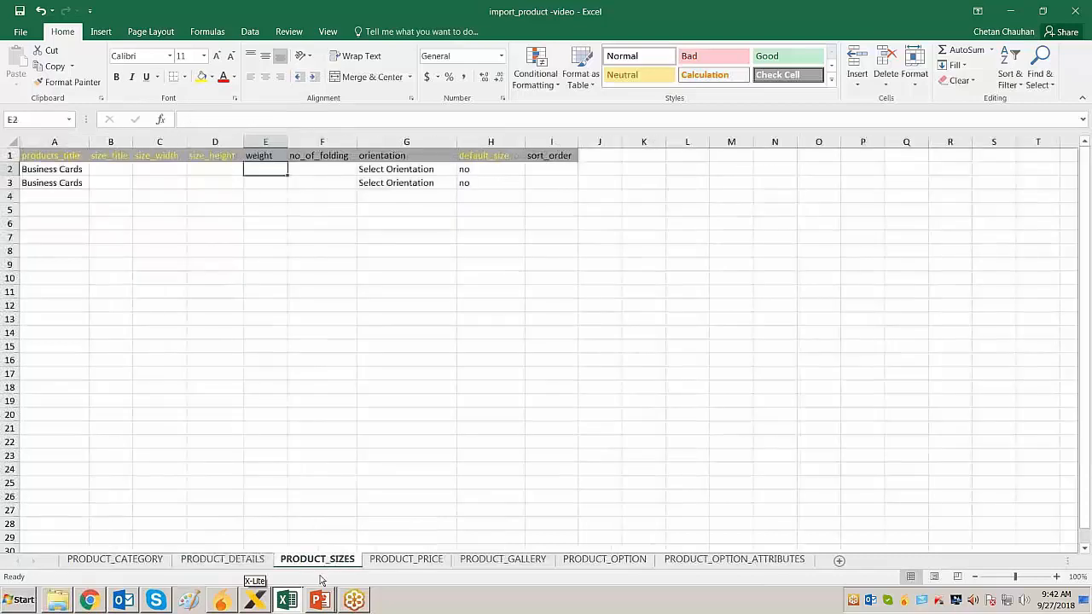
{"action": "left_click", "coordinate": [44, 171]}
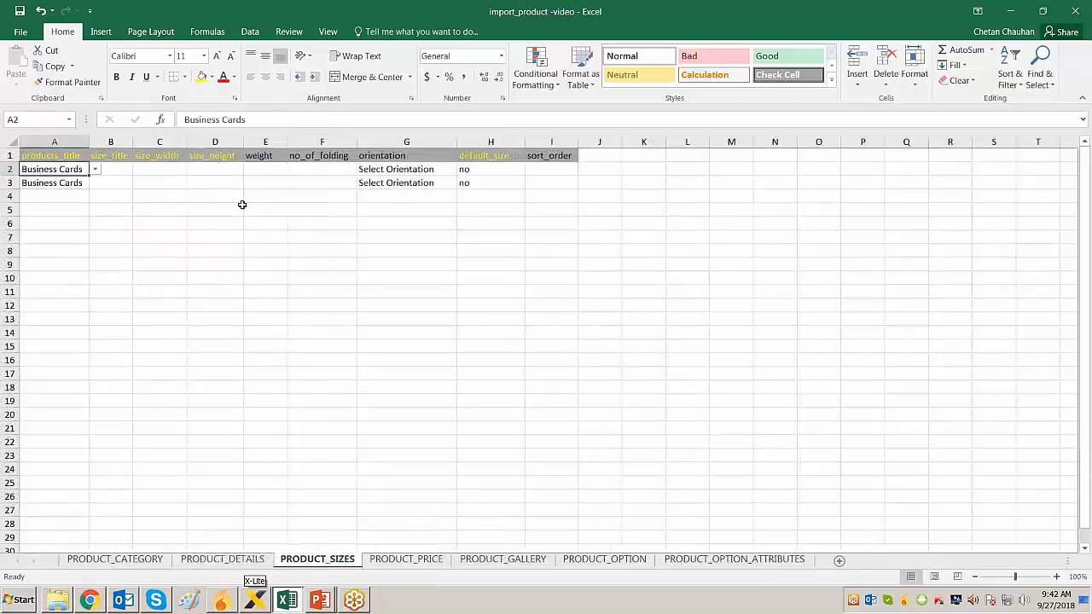
{"action": "key", "text": "Up"}
{"action": "key", "text": "Down"}
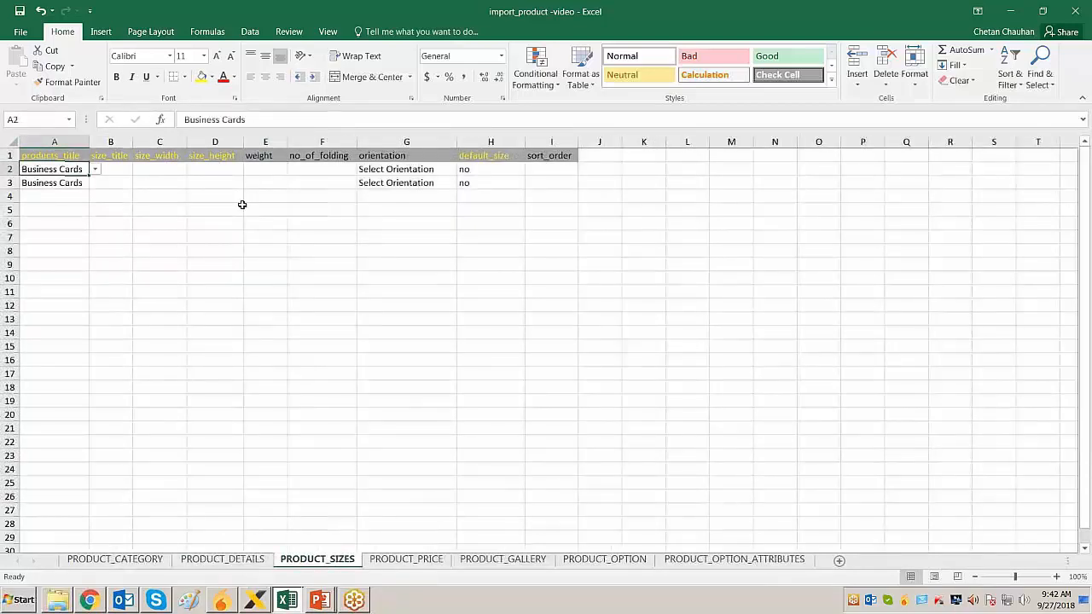
{"action": "key", "text": "alt+Down"}
{"action": "key", "text": "Down"}
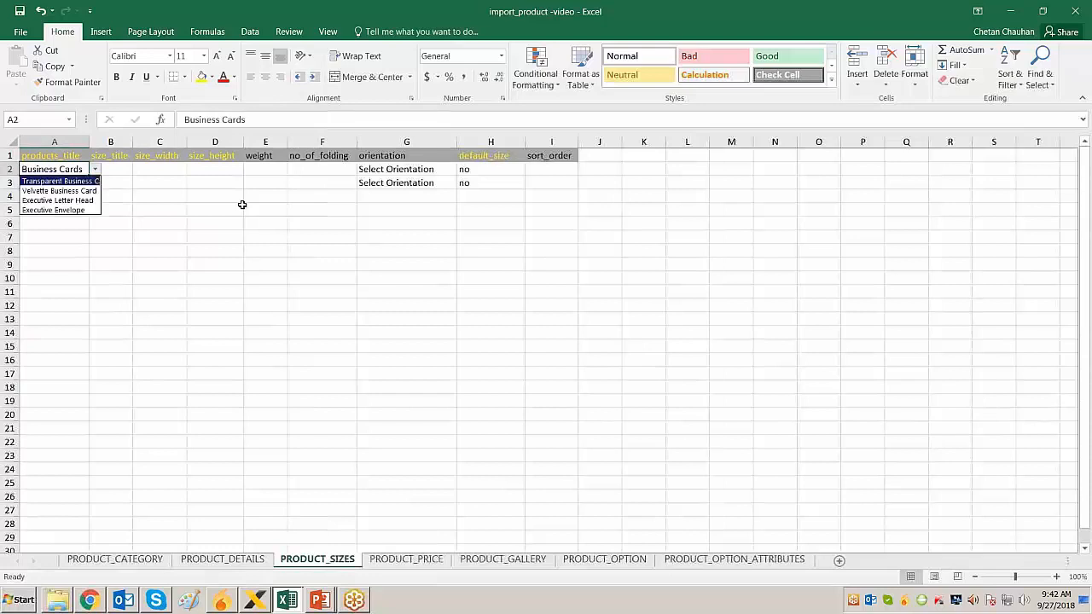
{"action": "key", "text": "Return"}
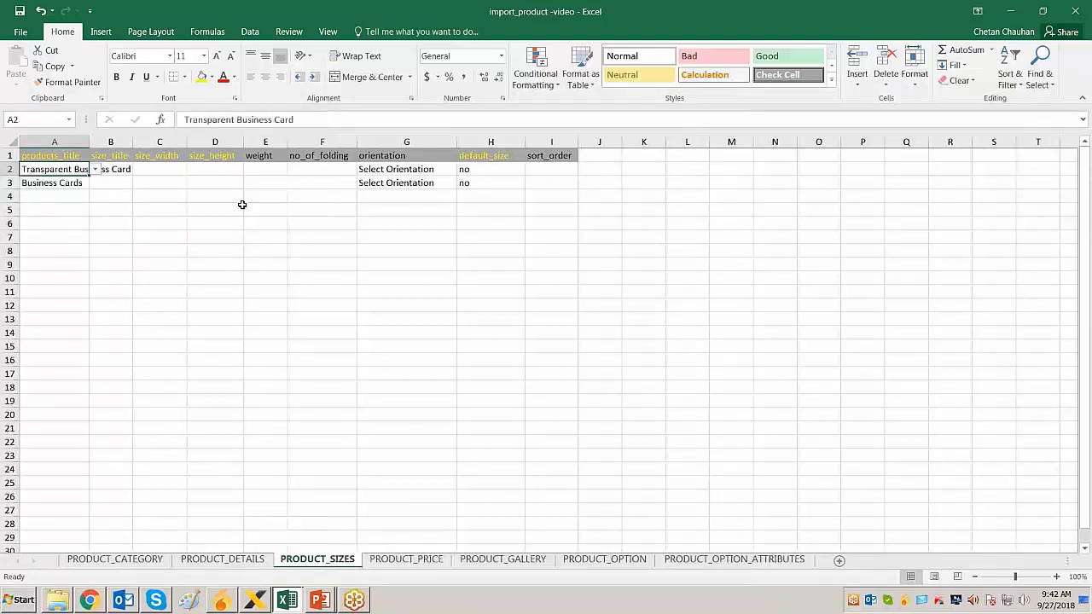
Fill Transparent Business Card from A2 down through A5 and widen column A to fit the titles
{"action": "left_click_drag", "start_coordinate": [89, 176], "coordinate": [92, 218]}
{"action": "key", "text": "Down"}
{"action": "key", "text": "Up"}
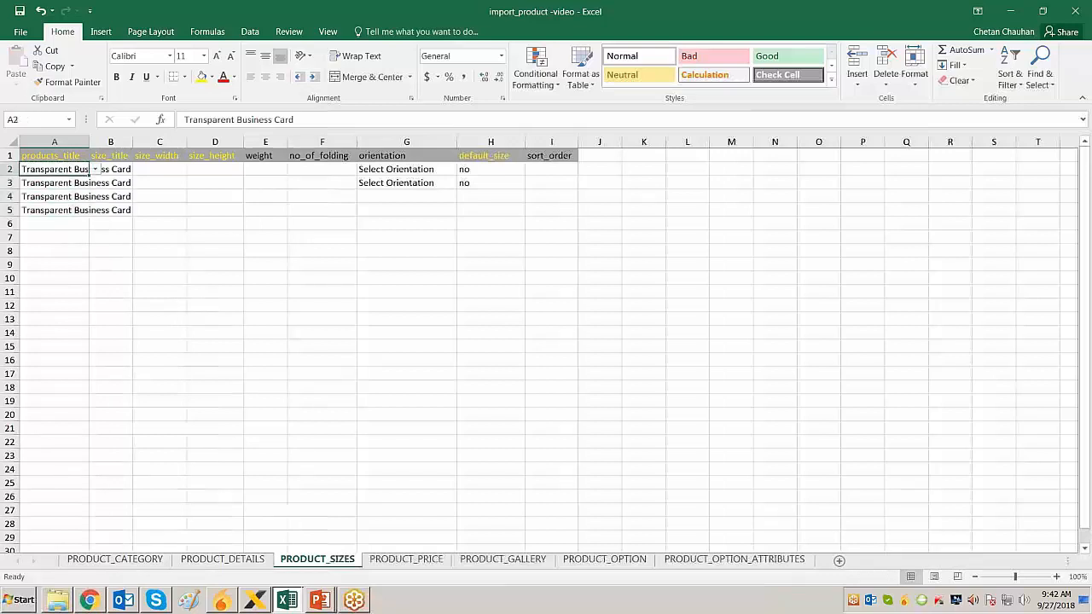
{"action": "key", "text": "Right"}
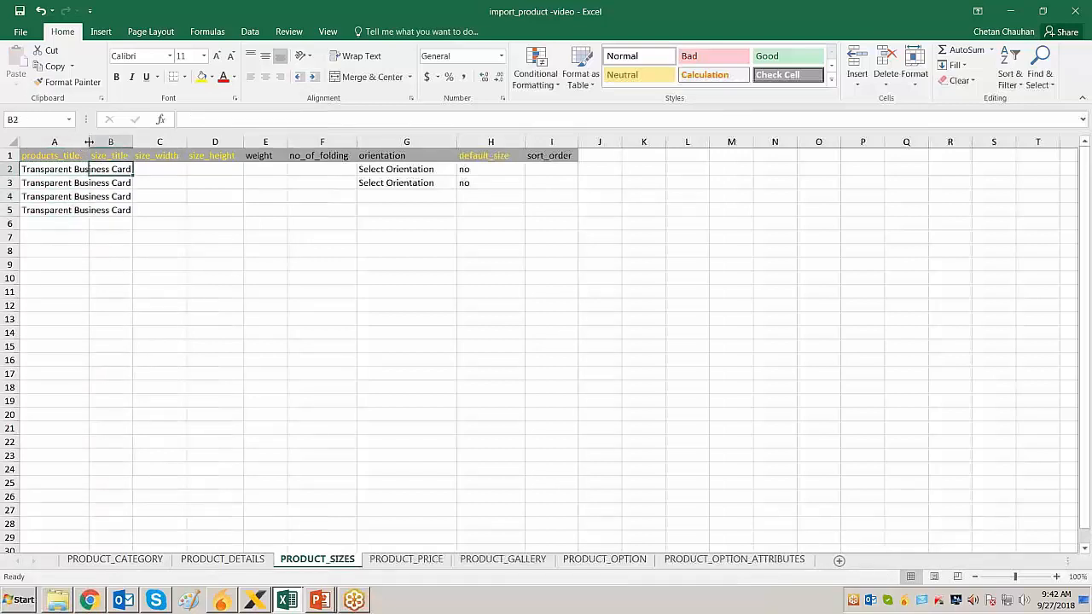
{"action": "left_click_drag", "start_coordinate": [89, 141], "coordinate": [135, 141]}
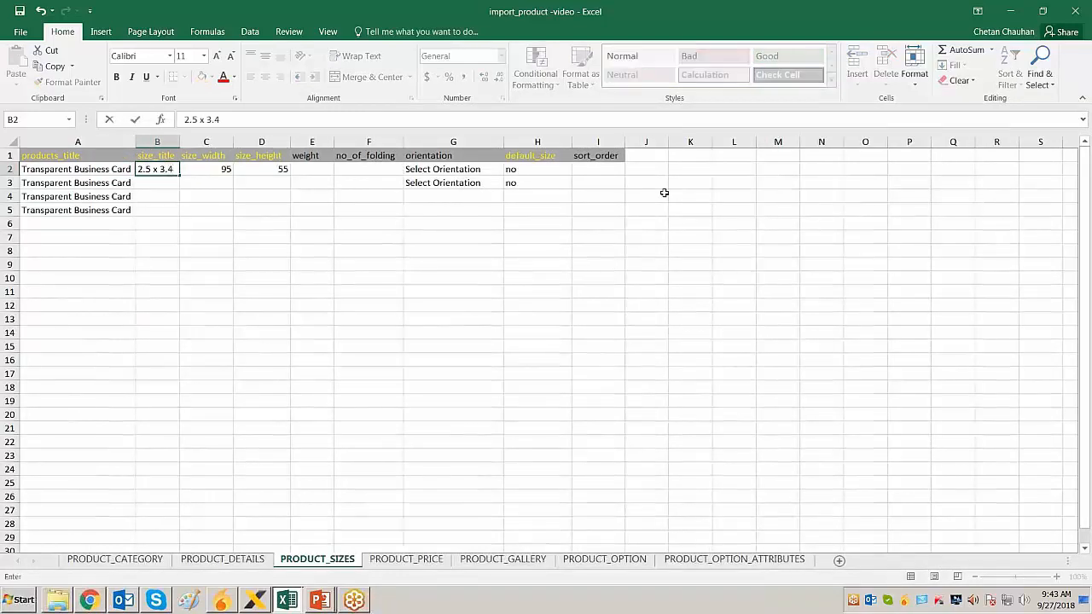
Enter 2 x 3.5 inch as the size_title in B2 and widen column B to show it fully
{"action": "key", "text": "BackSpace"}
{"action": "type", "text": "5"}
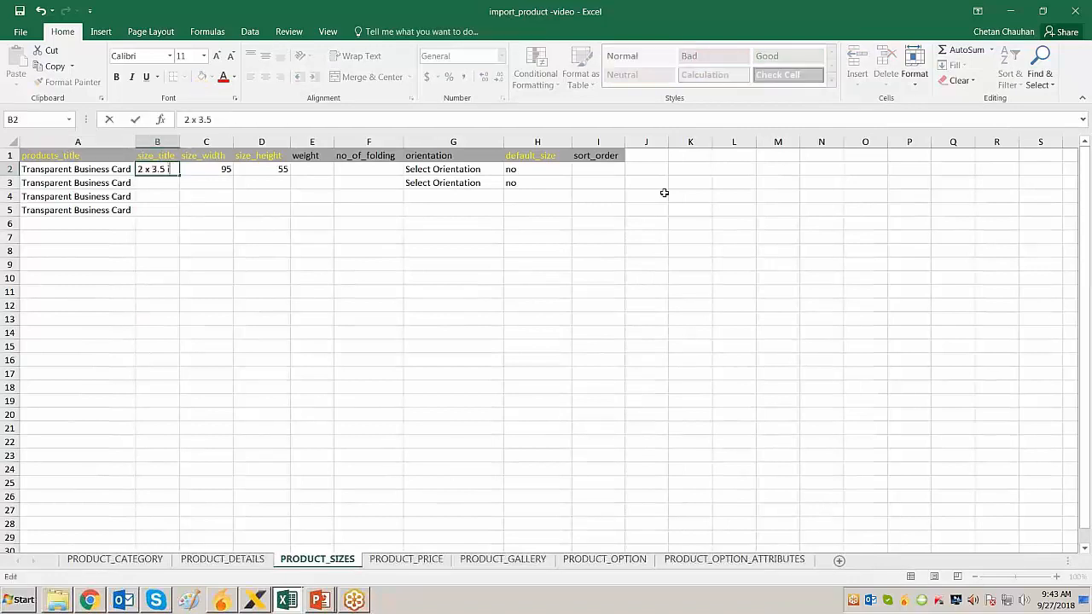
{"action": "type", "text": "inch"}
{"action": "key", "text": "Return"}
{"action": "key", "text": "Up"}
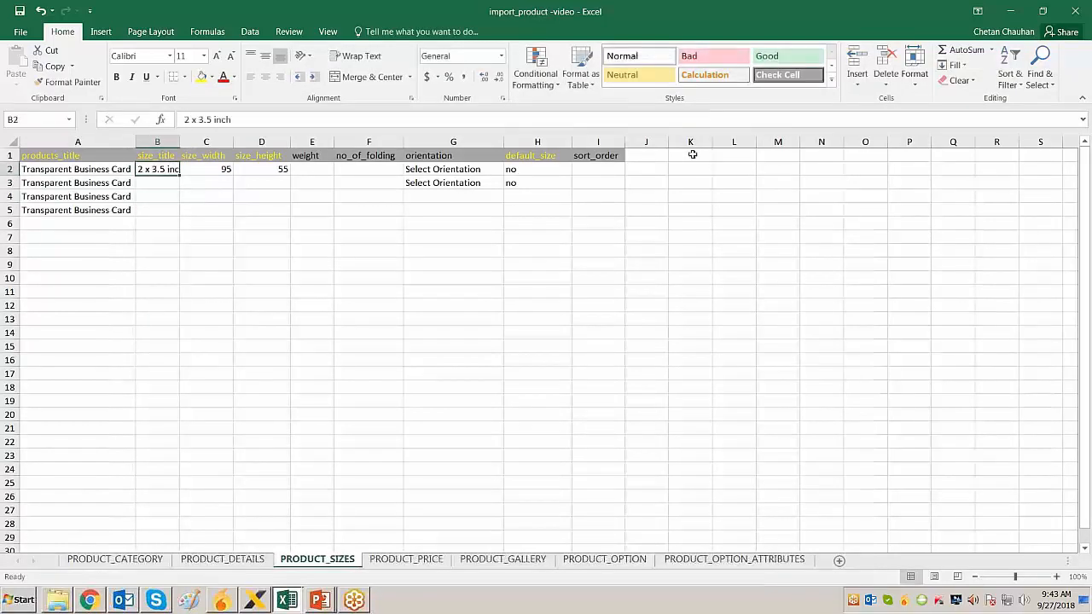
{"action": "left_click_drag", "start_coordinate": [195, 142], "coordinate": [205, 142]}
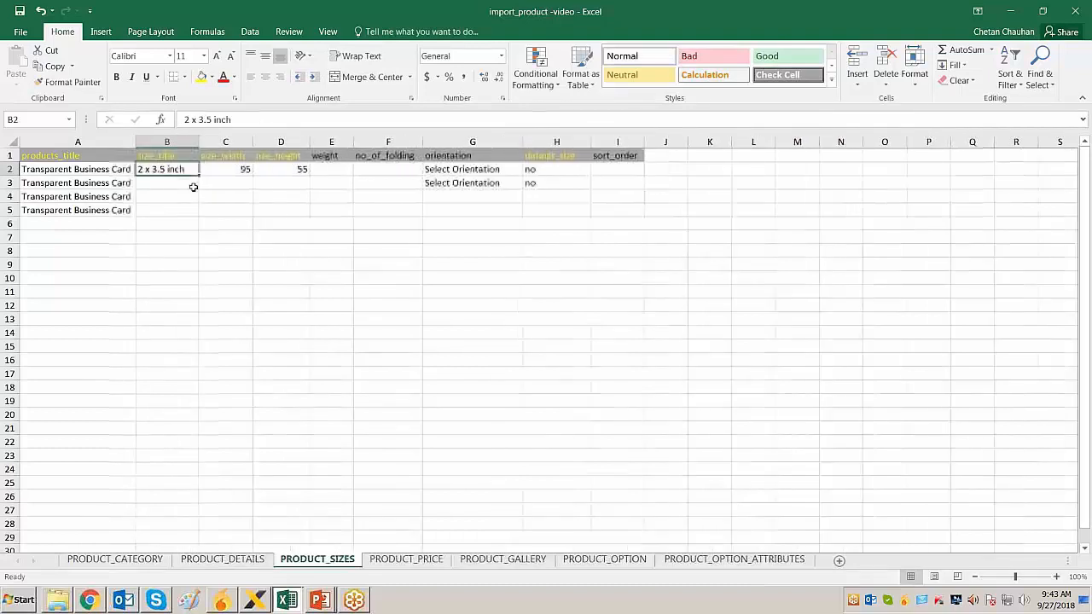
Set size_width to 3.5 in C2 and size_height to 2 in D2 for the first product
{"action": "left_click", "coordinate": [233, 171]}
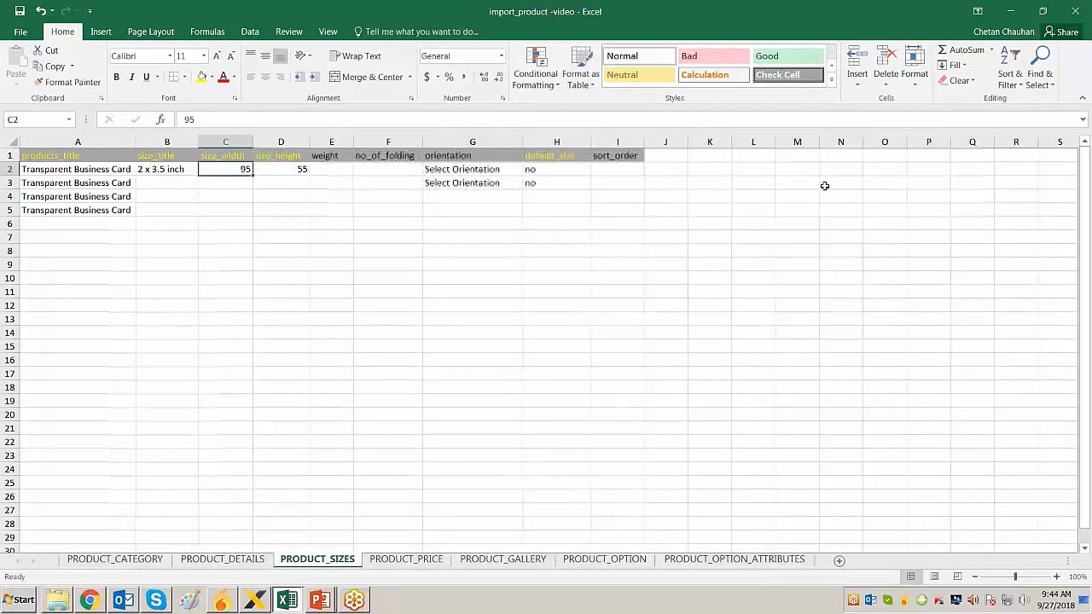
{"action": "type", "text": "3.5"}
{"action": "key", "text": "Tab"}
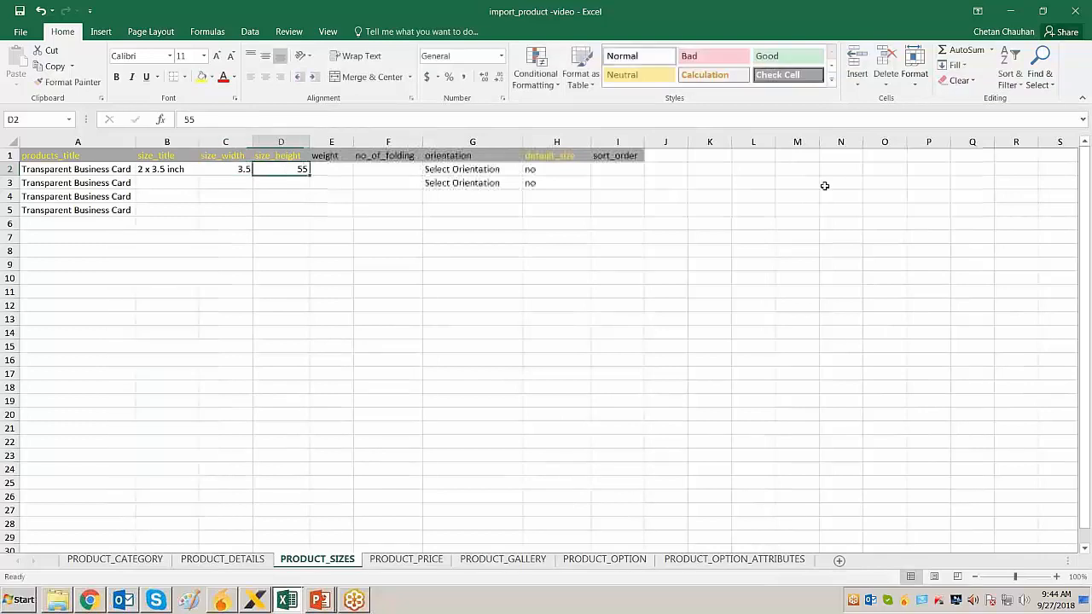
{"action": "type", "text": "2"}
{"action": "key", "text": "Return"}
Copy the size title, width and height from B2:D2 into row 3
{"action": "key", "text": "Up"}
{"action": "key", "text": "Left"}
{"action": "key", "text": "Left"}
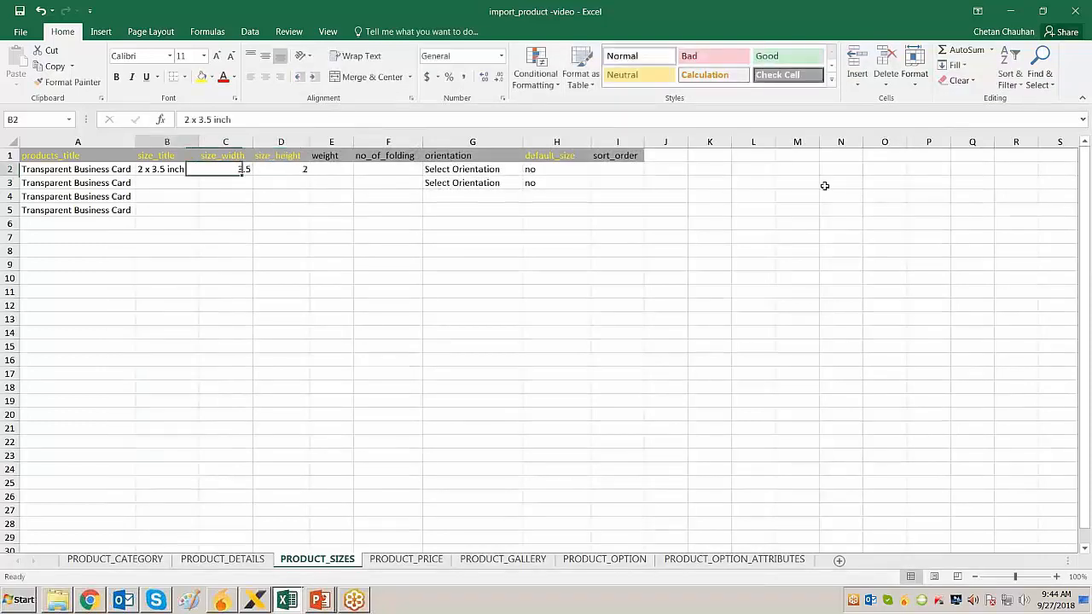
{"action": "key", "text": "Down"}
{"action": "key", "text": "Up"}
{"action": "key", "text": "shift+Right"}
{"action": "key", "text": "shift+Right"}
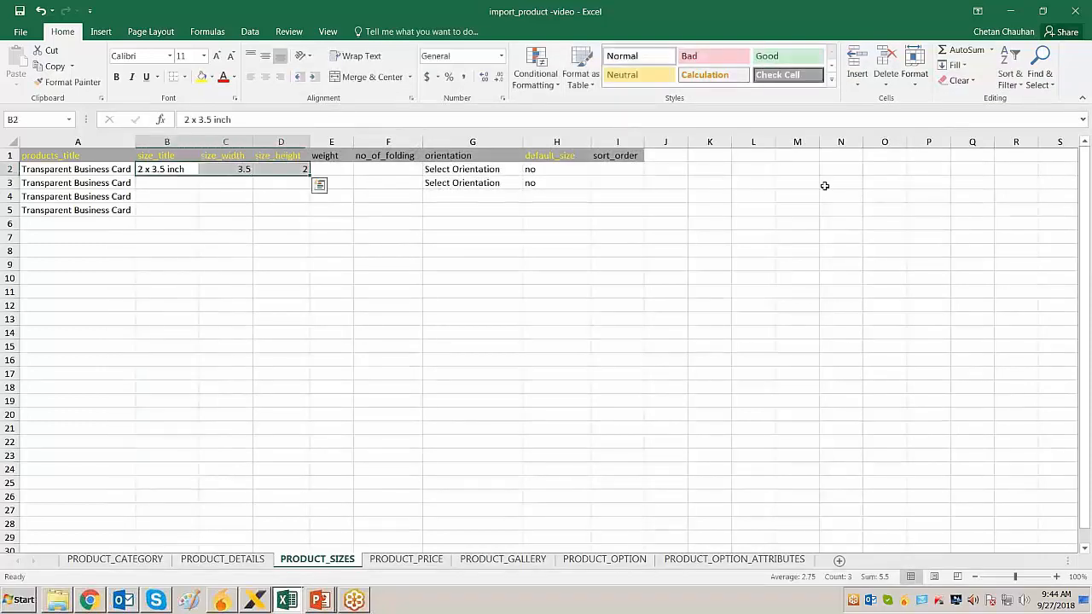
{"action": "key", "text": "ctrl+c"}
{"action": "key", "text": "Down"}
{"action": "key", "text": "ctrl+v"}
{"action": "key", "text": "Down"}
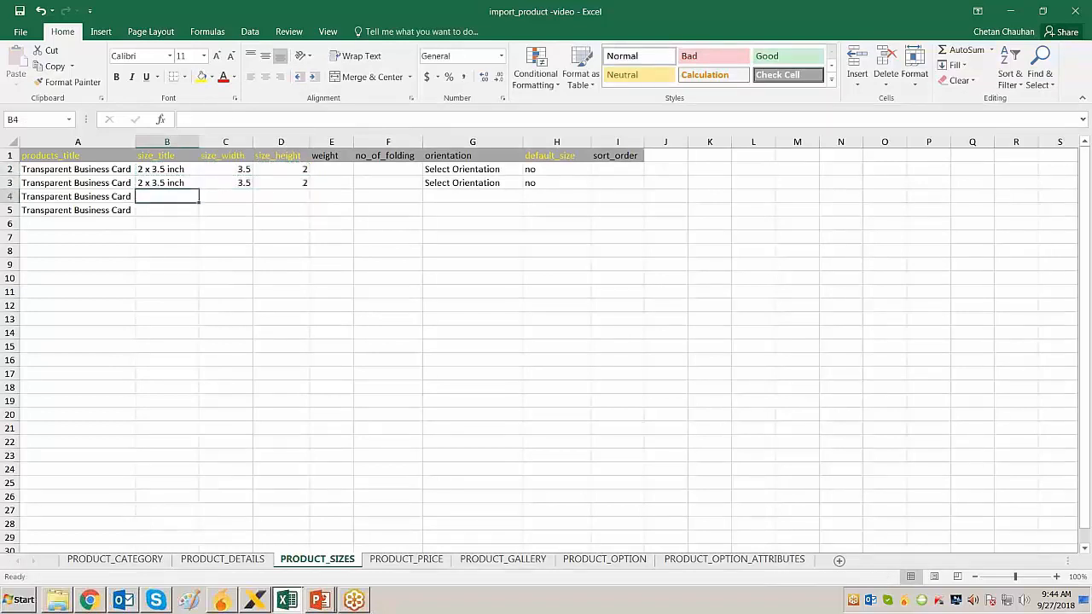
Change the products_title in A4 of the sizes sheet to Executive Letter Head
{"action": "key", "text": "Left"}
{"action": "key", "text": "alt+Down"}
{"action": "key", "text": "Down"}
{"action": "key", "text": "Down"}
{"action": "key", "text": "Return"}
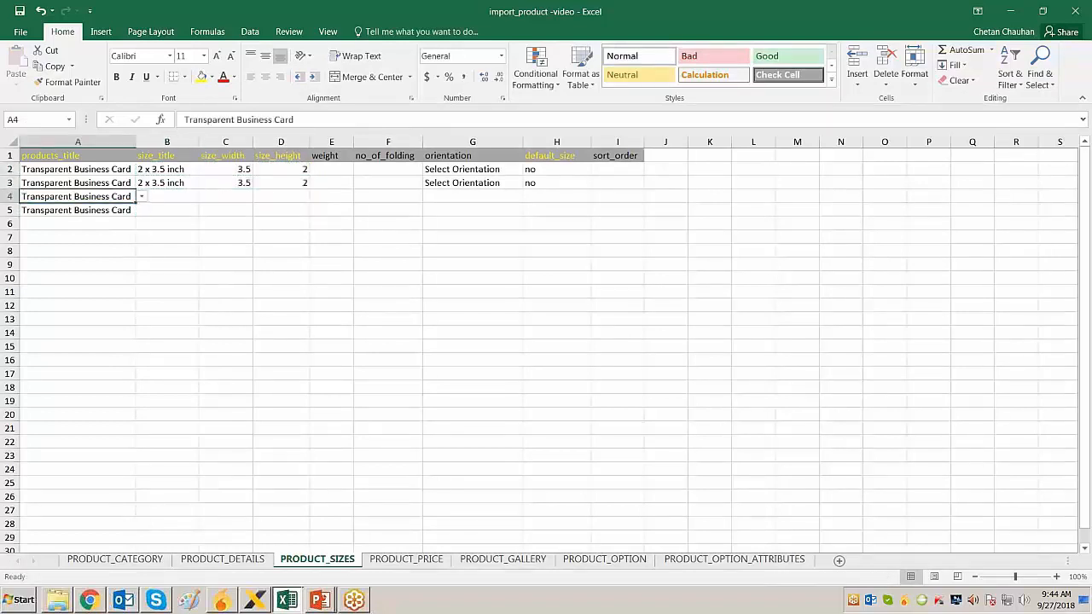
Change the products_title in A5 of the sizes sheet to Executive Envelope
{"action": "key", "text": "Down"}
{"action": "key", "text": "alt+Down"}
{"action": "key", "text": "Down"}
{"action": "key", "text": "Down"}
{"action": "key", "text": "Down"}
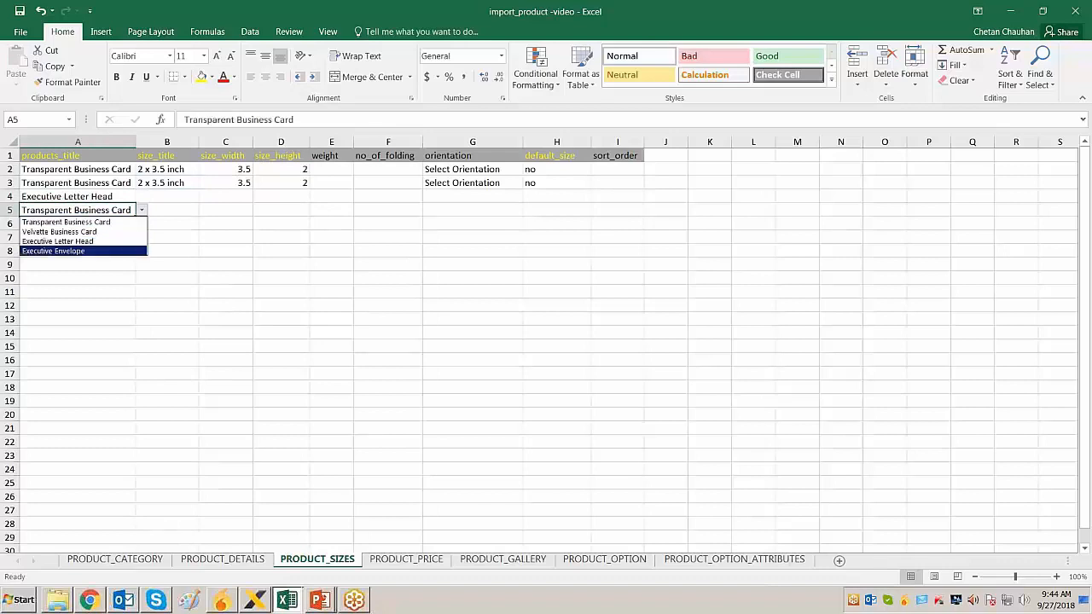
{"action": "key", "text": "Return"}
{"action": "key", "text": "Up"}
{"action": "key", "text": "Right"}
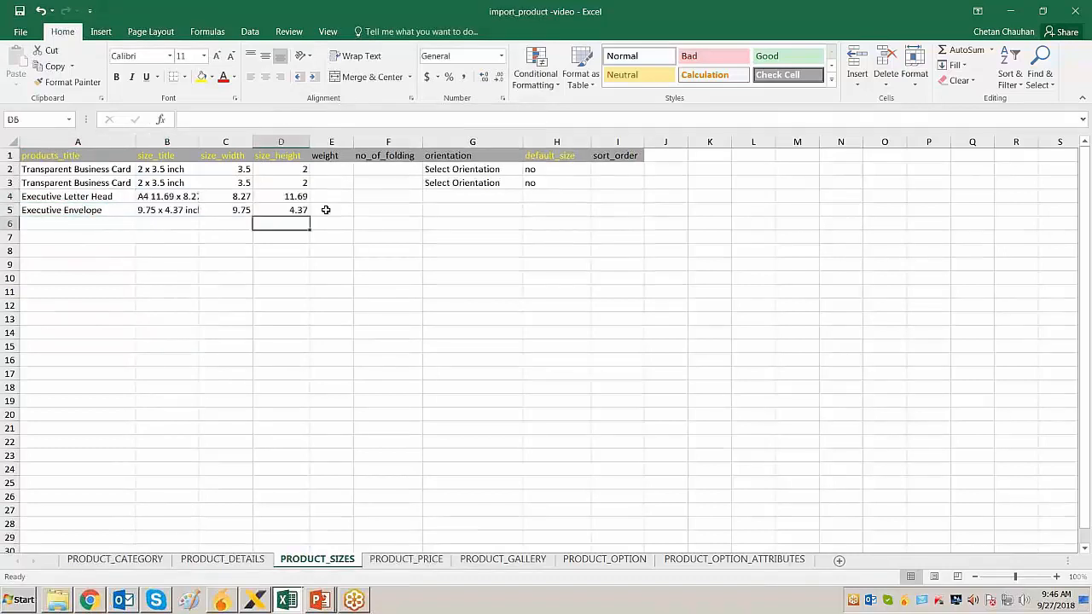
Look over the size columns from weight to default_size, including the orientation choices offered in G2
{"action": "left_click", "coordinate": [325, 210]}
{"action": "key", "text": "Right"}
{"action": "key", "text": "Right"}
{"action": "key", "text": "Up"}
{"action": "key", "text": "Up"}
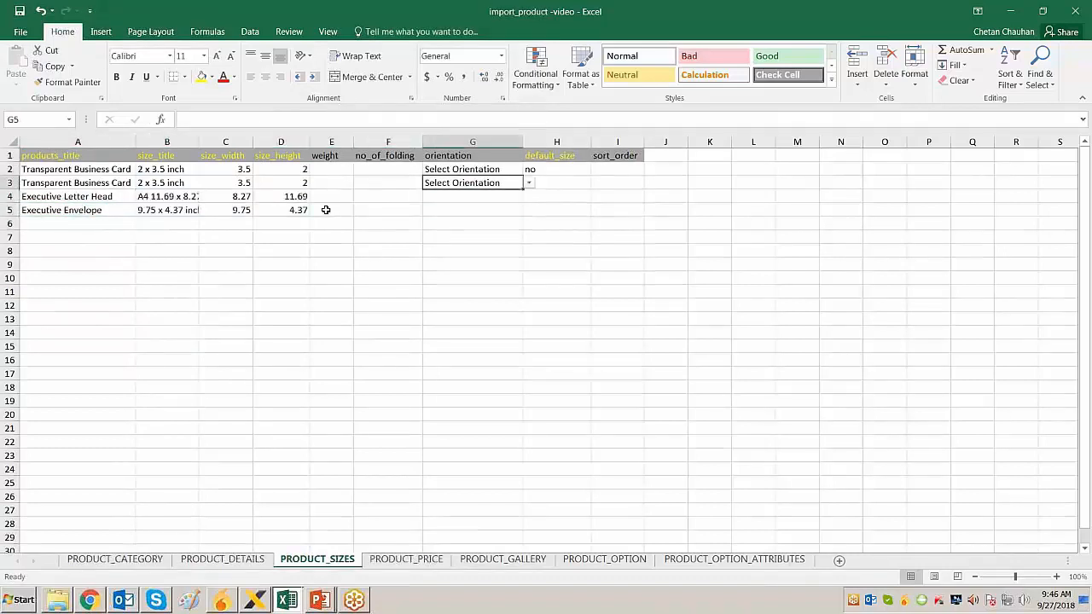
{"action": "key", "text": "Right"}
{"action": "key", "text": "Up"}
{"action": "key", "text": "Left"}
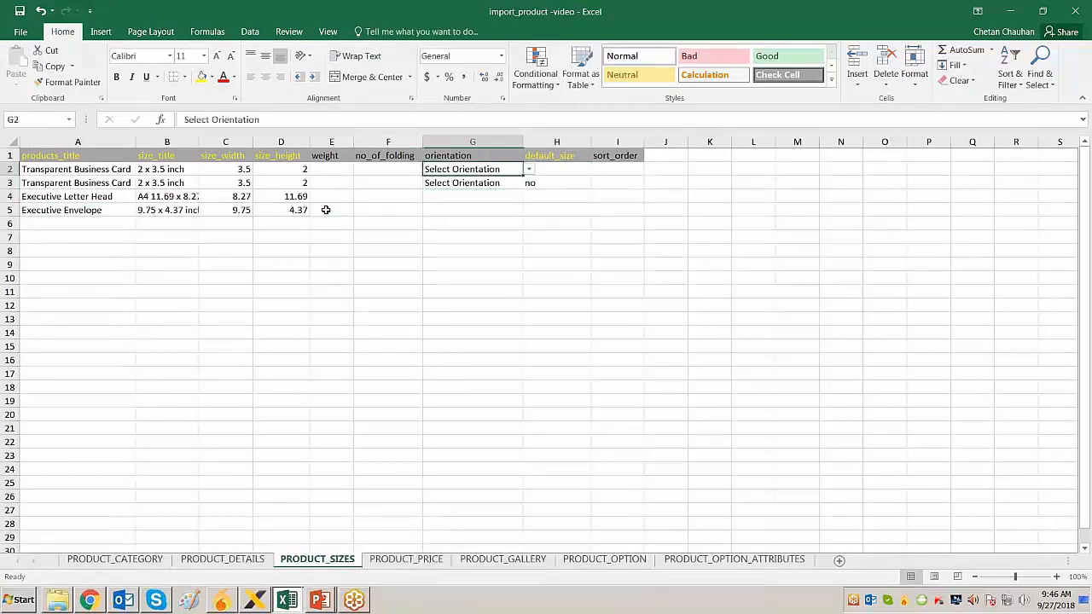
{"action": "key", "text": "alt+Down"}
{"action": "key", "text": "Escape"}
{"action": "key", "text": "Down"}
{"action": "key", "text": "Right"}
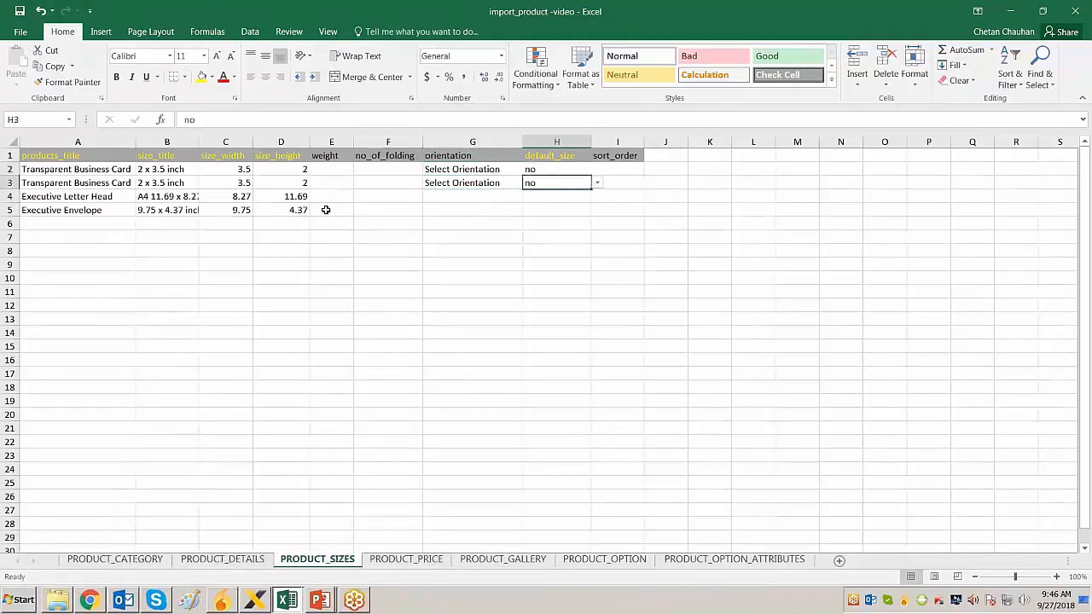
{"action": "key", "text": "Up"}
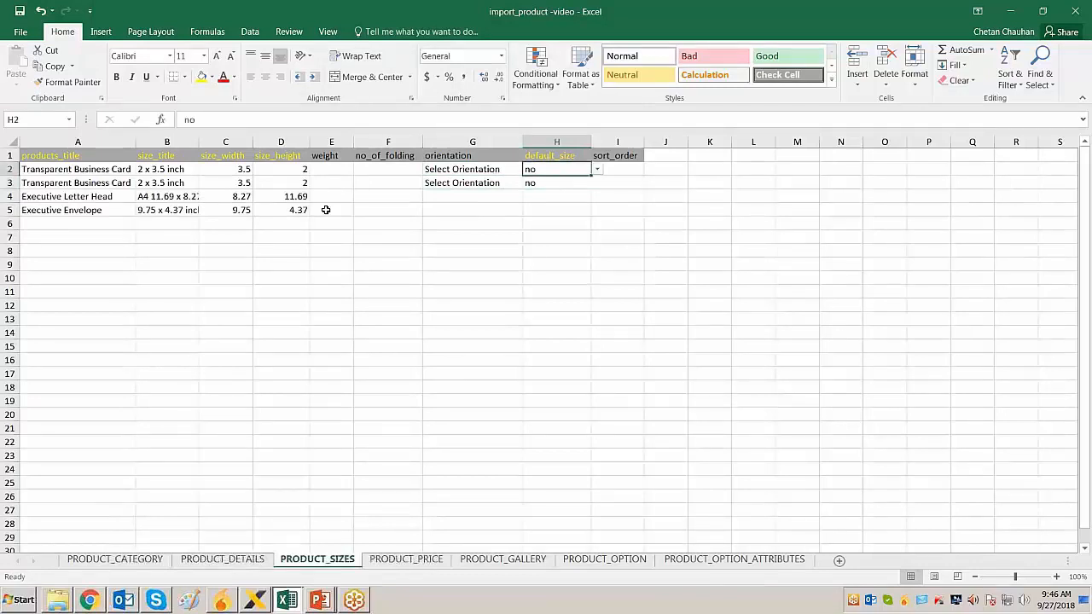
Copy the default_size value no from H3 into H4:H5 for the letter head and envelope
{"action": "key", "text": "Down"}
{"action": "key", "text": "ctrl+c"}
{"action": "key", "text": "shift+Down"}
{"action": "key", "text": "shift+Down"}
{"action": "key", "text": "Return"}
{"action": "key", "text": "Down"}
{"action": "key", "text": "Down"}
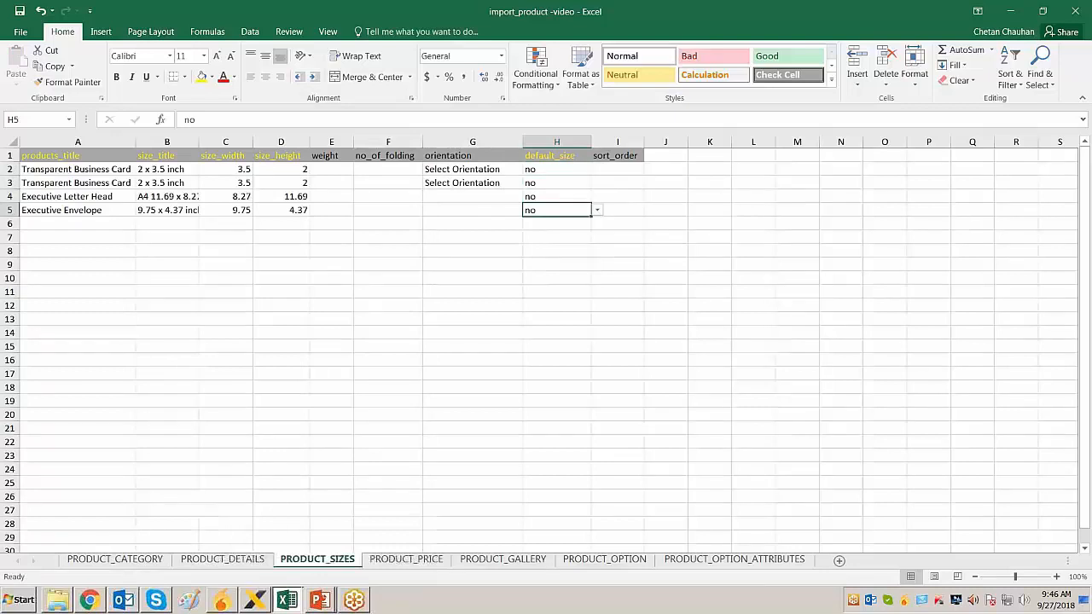
Go to the first products_title cell, A2, on the PRODUCT_PRICE sheet
{"action": "left_click", "coordinate": [421, 565]}
{"action": "left_click", "coordinate": [72, 192]}
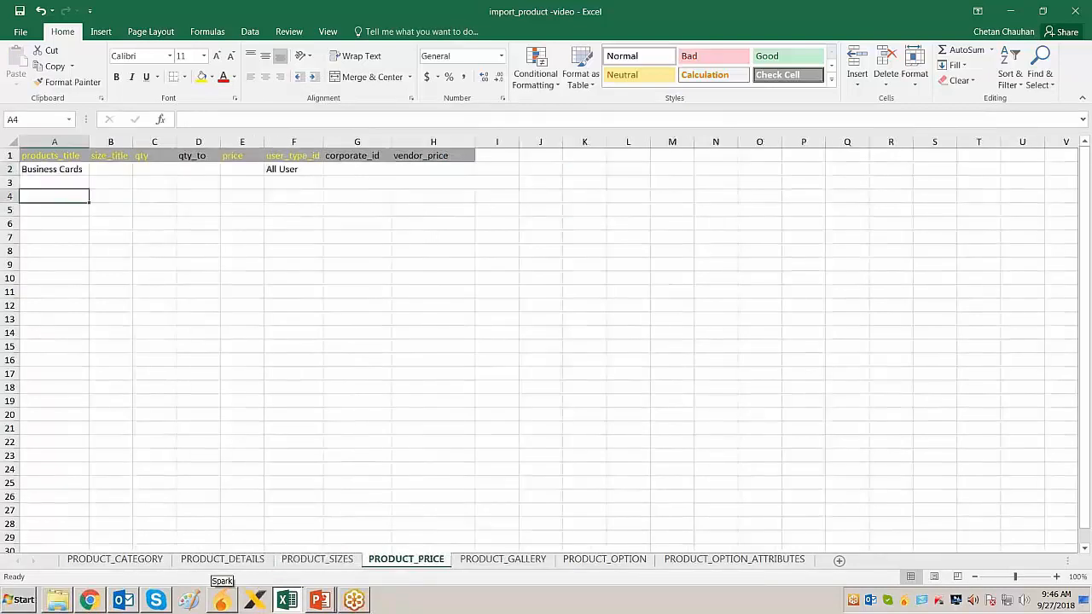
{"action": "left_click", "coordinate": [73, 169]}
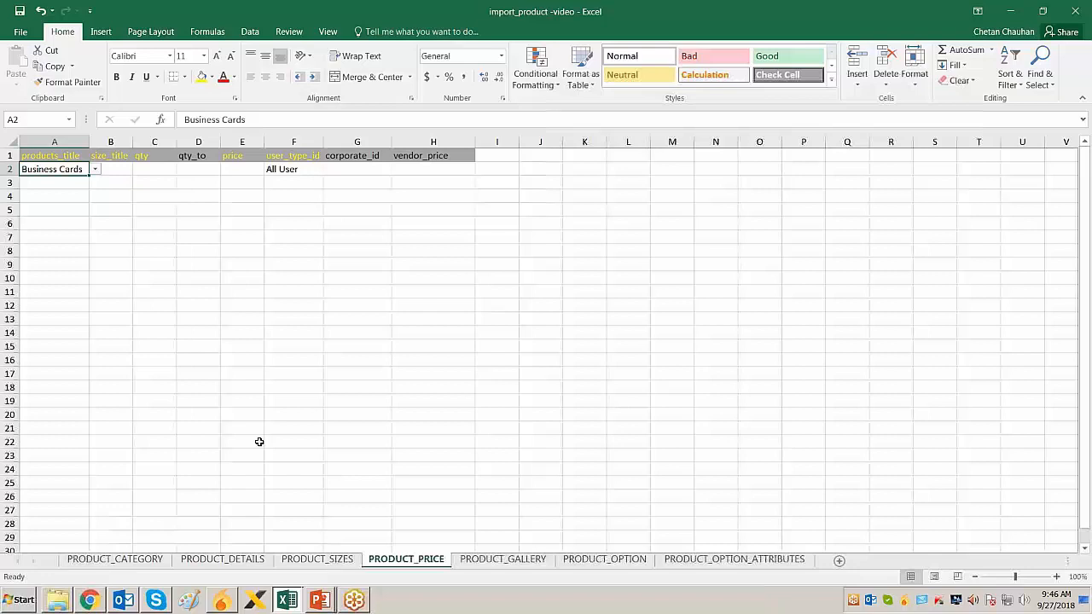
Check the price_defining_method of both business cards in K2:K3 of PRODUCT_DETAILS, and return to the PRODUCT_PRICE sheet
{"action": "key", "text": "ctrl+Page_Up"}
{"action": "key", "text": "ctrl+Page_Up"}
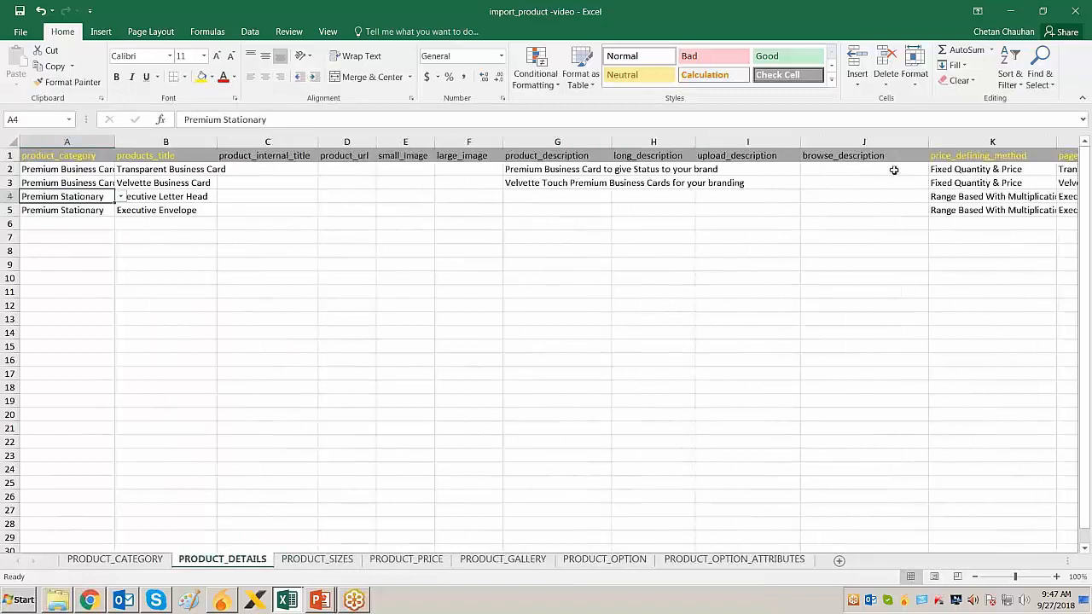
{"action": "left_click_drag", "start_coordinate": [954, 171], "coordinate": [958, 183]}
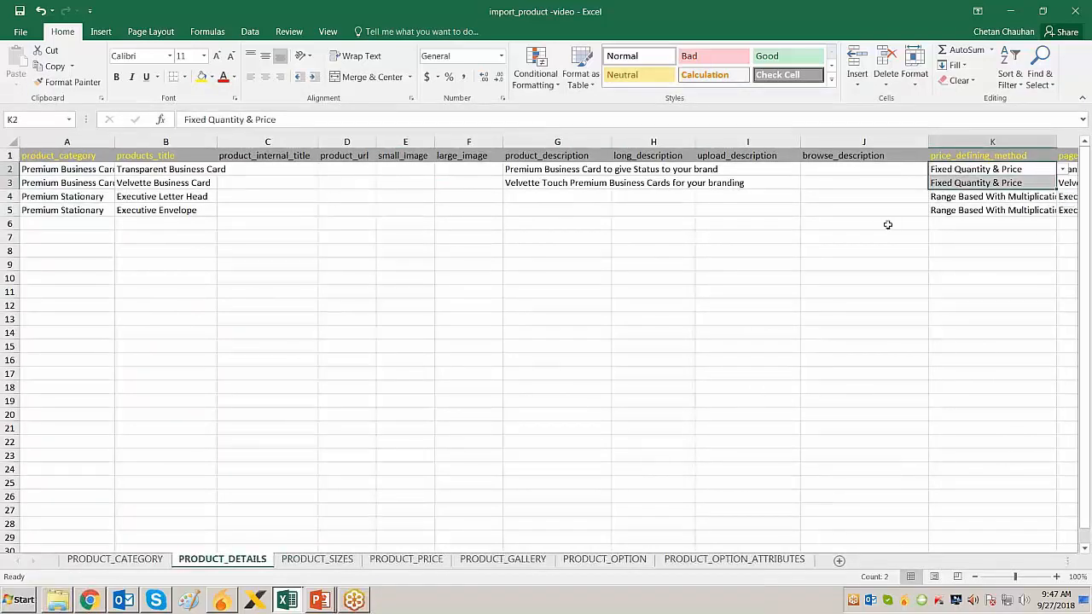
{"action": "key", "text": "ctrl+Page_Down"}
{"action": "key", "text": "Left"}
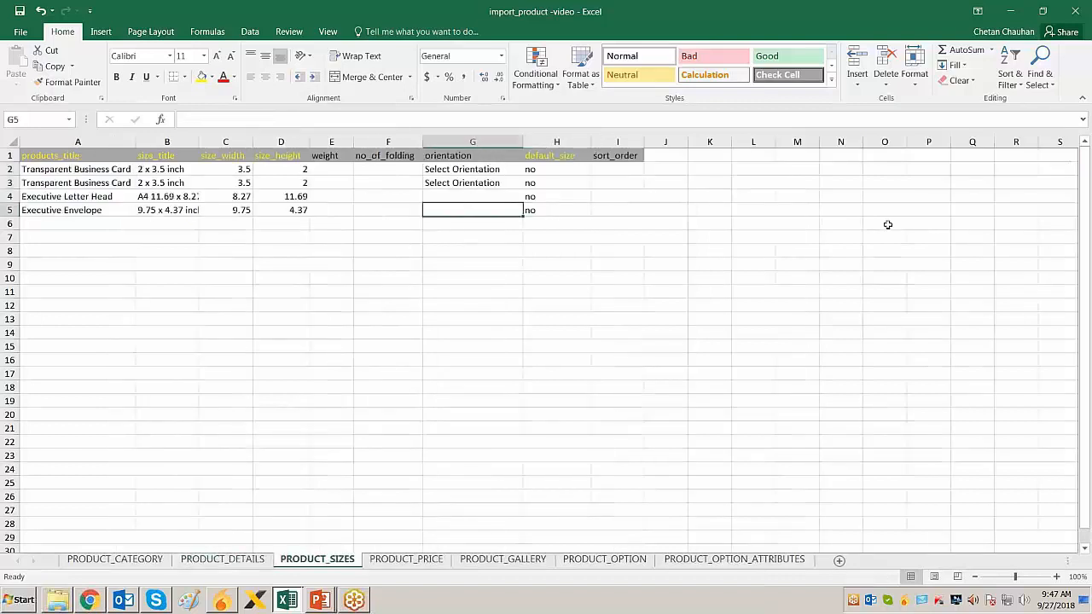
{"action": "key", "text": "ctrl+Page_Down"}
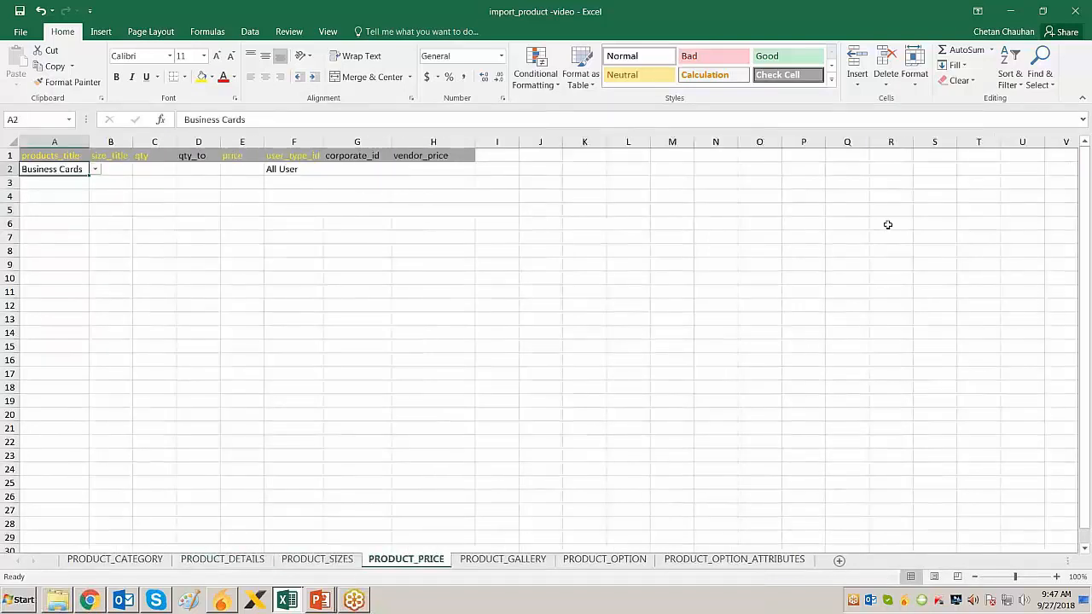
Set products_title in A2 of the price sheet to Transparent Business Card and copy it into A3:A5
{"action": "key", "text": "alt+Down"}
{"action": "key", "text": "Down"}
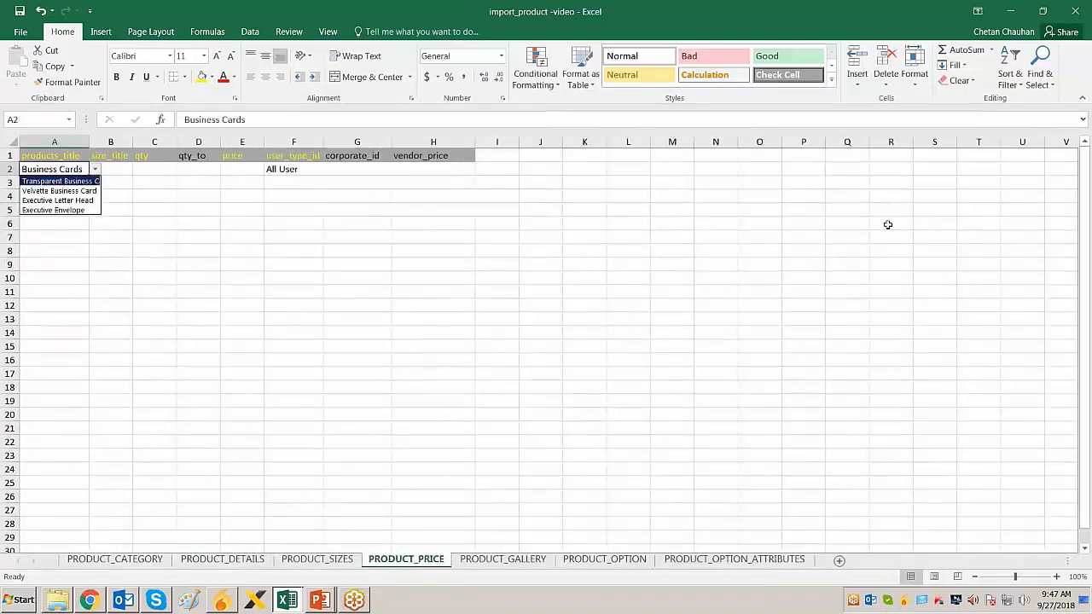
{"action": "key", "text": "Return"}
{"action": "key", "text": "ctrl+c"}
{"action": "key", "text": "shift+Down"}
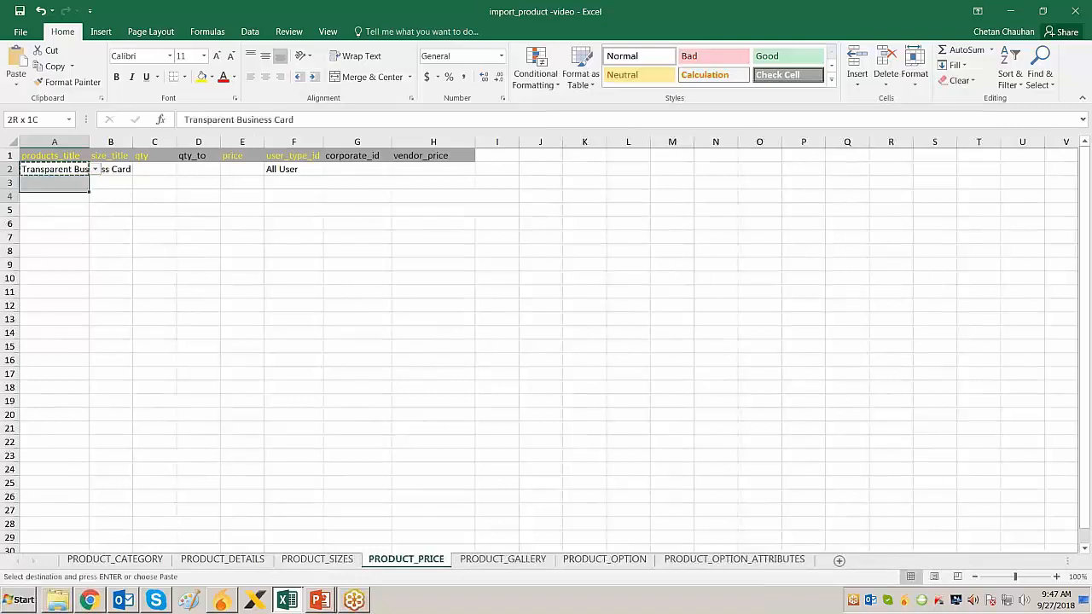
{"action": "key", "text": "shift+Down"}
{"action": "key", "text": "shift+Down"}
{"action": "key", "text": "Return"}
Change the products_title in A3 of the price sheet to Velvette Business Card
{"action": "key", "text": "alt+Down"}
{"action": "key", "text": "Down"}
{"action": "key", "text": "Down"}
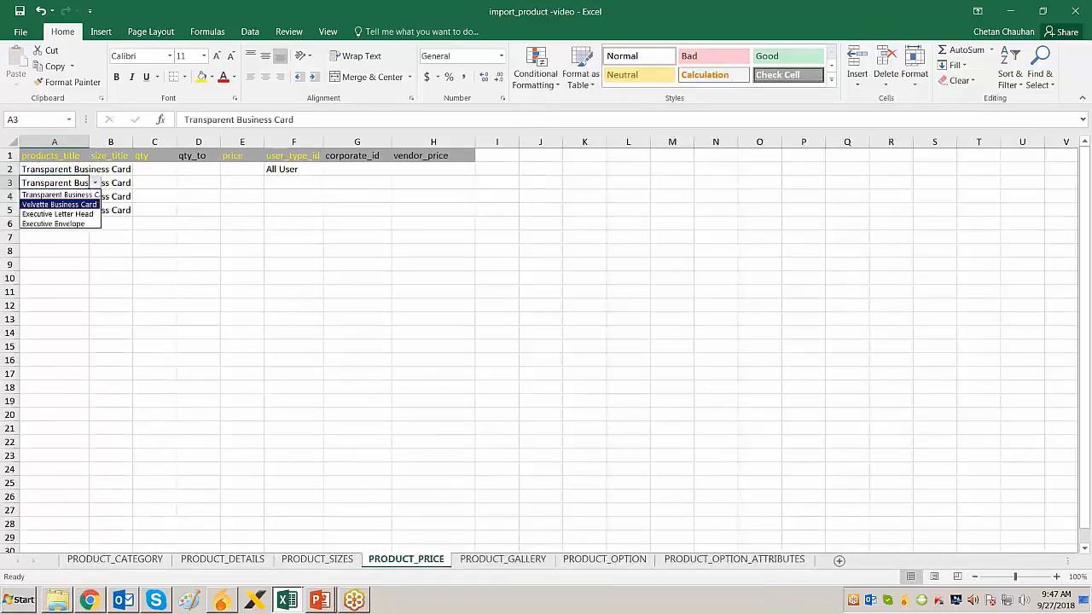
{"action": "key", "text": "Return"}
Change the products_title in A4 of the price sheet to Executive Letter Head
{"action": "key", "text": "Down"}
{"action": "key", "text": "alt+Down"}
{"action": "key", "text": "Down"}
{"action": "key", "text": "Down"}
{"action": "key", "text": "Down"}
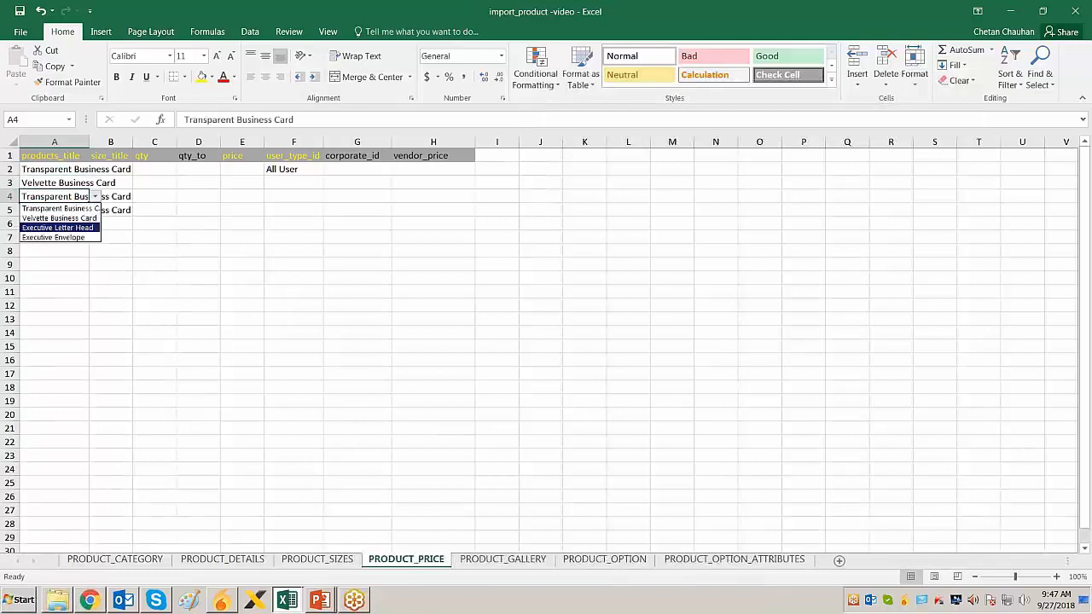
{"action": "key", "text": "Return"}
Change the products_title in A5 of the price sheet to Executive Envelope
{"action": "key", "text": "Down"}
{"action": "key", "text": "alt+Down"}
{"action": "key", "text": "Down"}
{"action": "key", "text": "Down"}
{"action": "key", "text": "Down"}
{"action": "key", "text": "Return"}
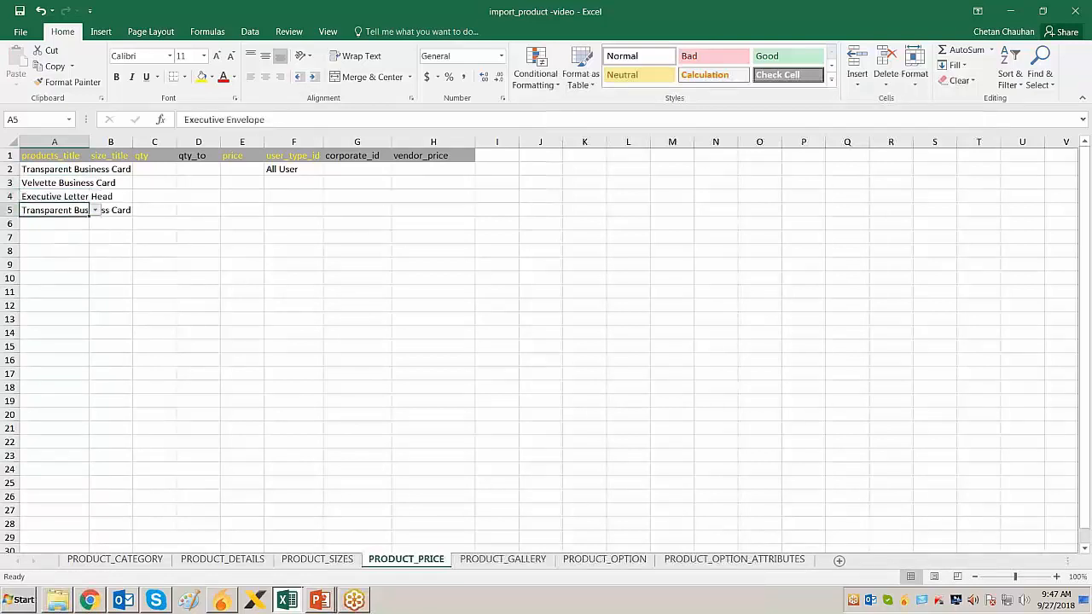
Widen the products_title column in the price sheet to fit the product names
{"action": "key", "text": "Up"}
{"action": "key", "text": "Up"}
{"action": "key", "text": "Up"}
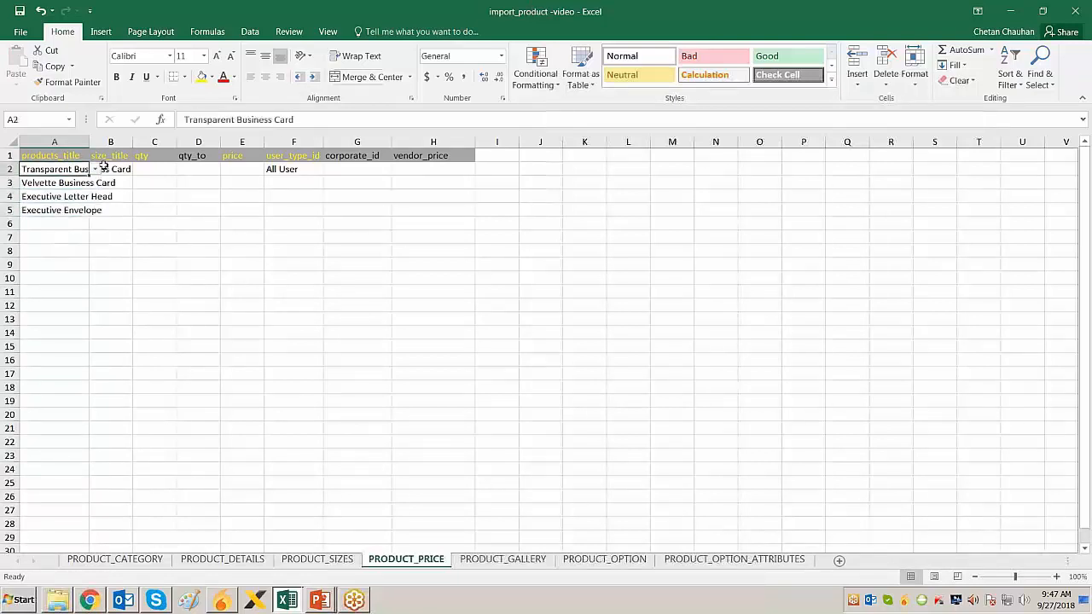
{"action": "left_click_drag", "start_coordinate": [90, 141], "coordinate": [142, 144]}
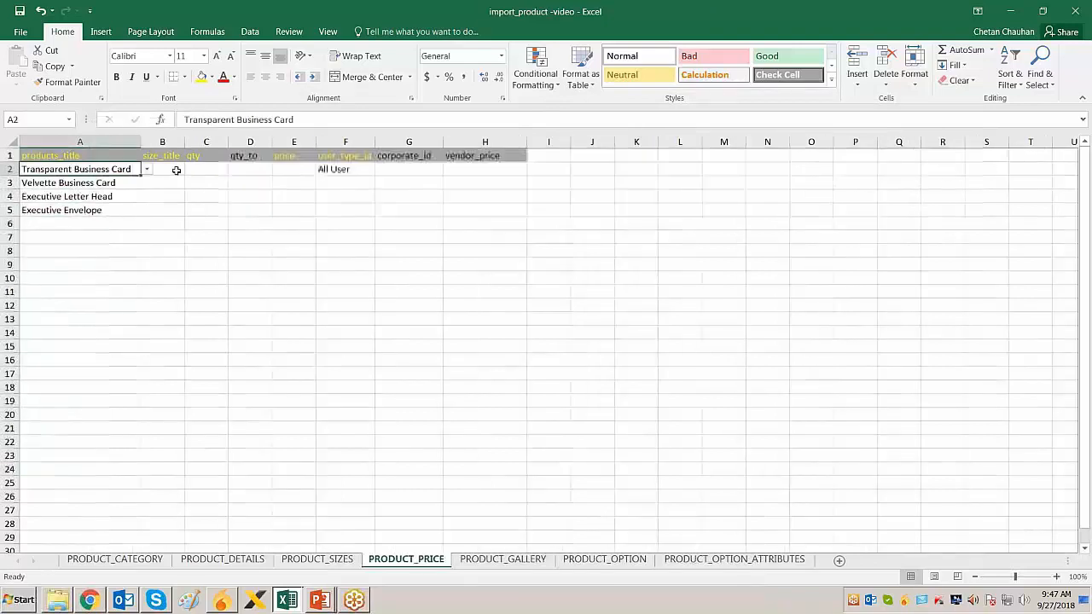
Fill size_title in B2:B5 of the price sheet with 2 x 3.5 inch and pick Velvette Business Card's own 2 x 3.5 inch entry
{"action": "left_click", "coordinate": [175, 170]}
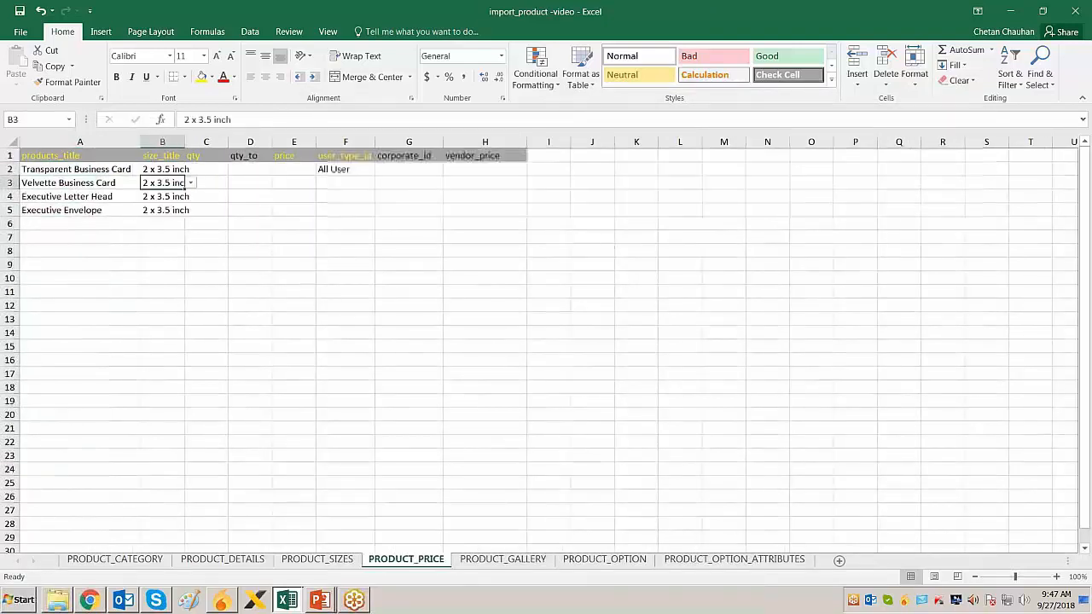
{"action": "key", "text": "alt+Down"}
{"action": "key", "text": "Down"}
{"action": "key", "text": "Return"}
Change the size_title of Executive Letter Head in the price sheet to A4 11.69 x 8.27
{"action": "key", "text": "Down"}
{"action": "key", "text": "alt+Down"}
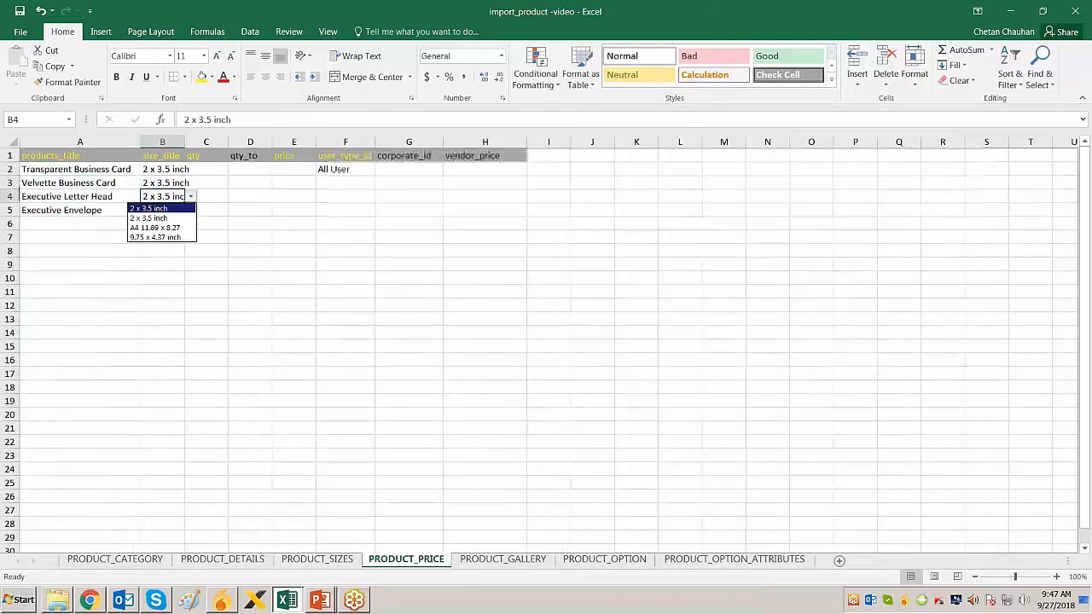
{"action": "key", "text": "Down"}
{"action": "key", "text": "Down"}
{"action": "key", "text": "Down"}
{"action": "key", "text": "Return"}
Change the size_title of Executive Envelope in the price sheet to 9.75 x 4.37 inch
{"action": "key", "text": "Down"}
{"action": "key", "text": "alt+Down"}
{"action": "key", "text": "Down"}
{"action": "key", "text": "Down"}
{"action": "key", "text": "Down"}
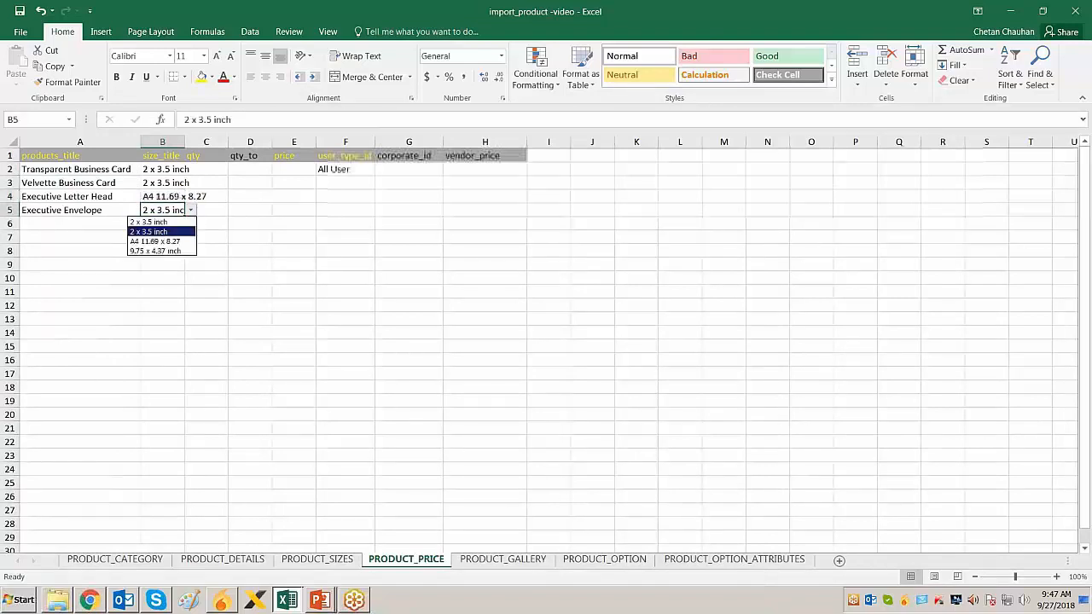
{"action": "key", "text": "Return"}
{"action": "key", "text": "Right"}
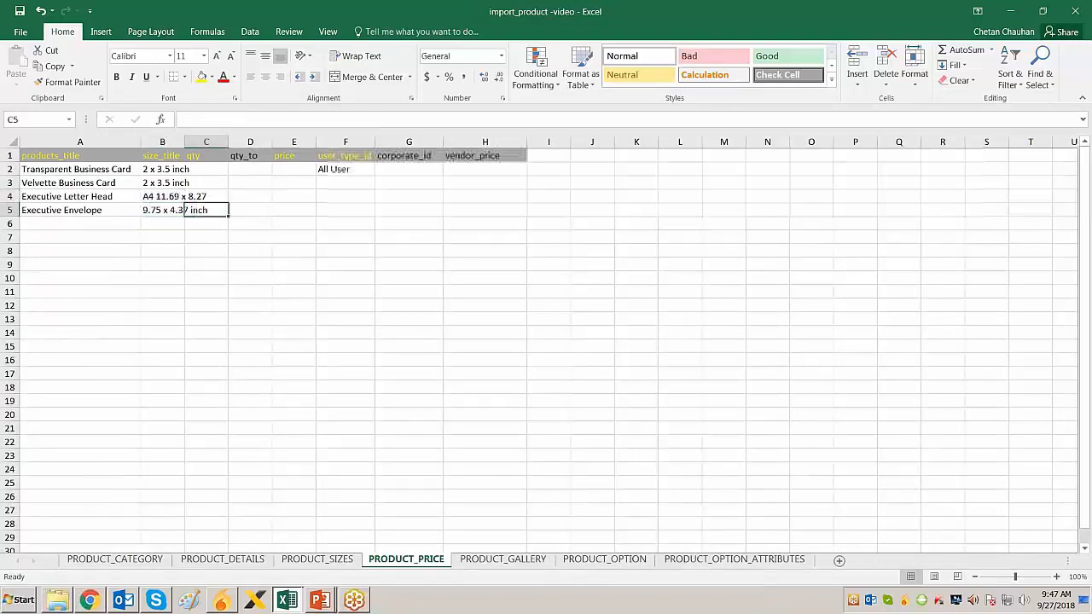
Insert a blank row above Velvette Business Card in the price sheet
{"action": "key", "text": "Up"}
{"action": "key", "text": "Up"}
{"action": "key", "text": "Up"}
{"action": "key", "text": "Left"}
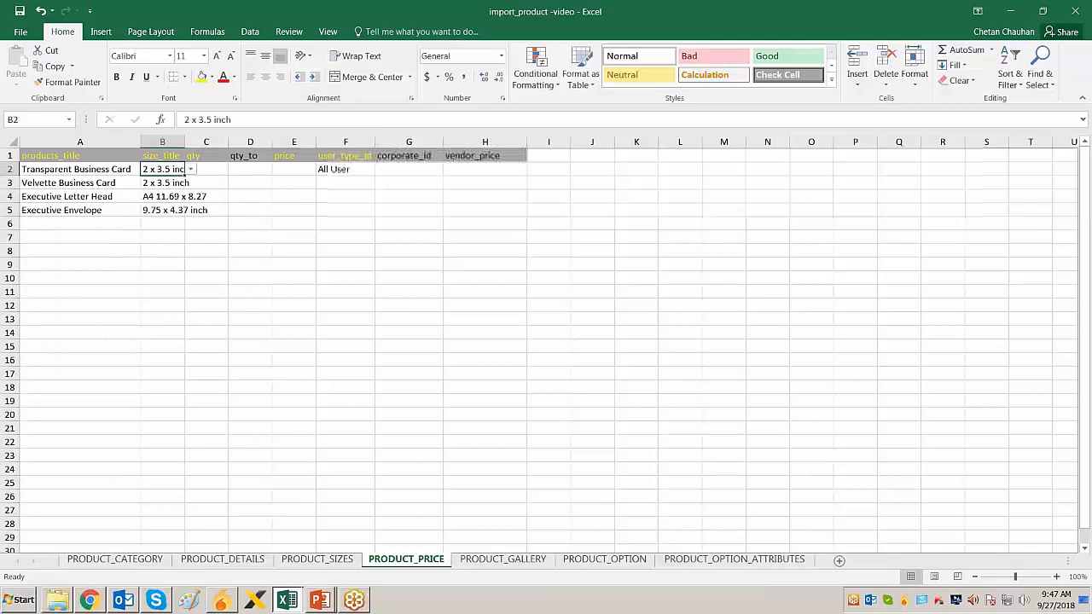
{"action": "key", "text": "Down"}
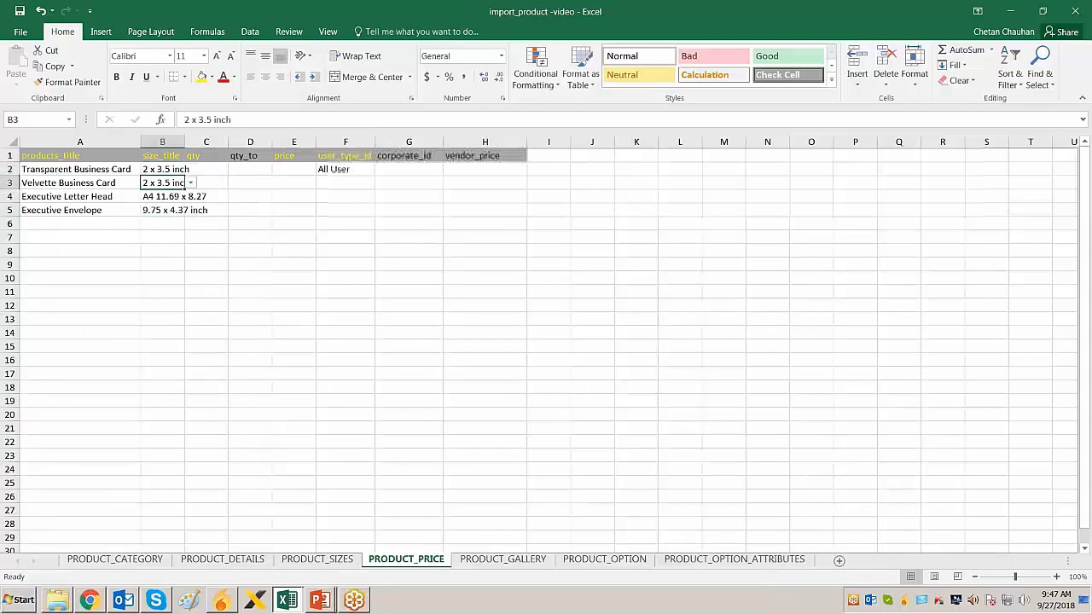
{"action": "key", "text": "alt+i"}
{"action": "key", "text": "r"}
{"action": "key", "text": "Left"}
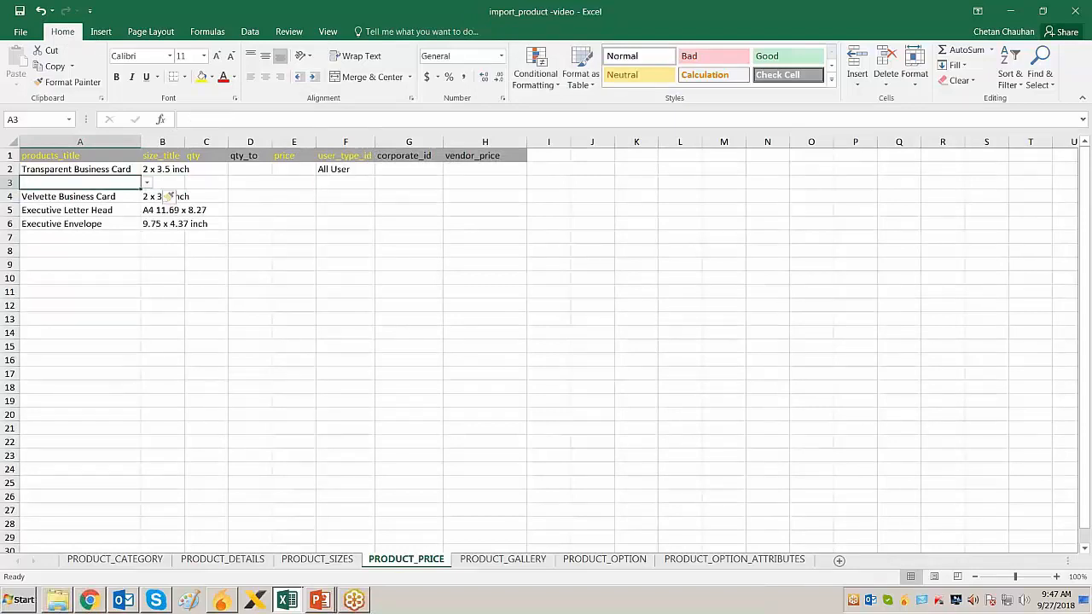
Insert a blank row 3 below the first Transparent Business Card row in the PRODUCT_SIZES sheet
{"action": "key", "text": "ctrl+Page_Up"}
{"action": "key", "text": "Left"}
{"action": "key", "text": "Left"}
{"action": "key", "text": "Left"}
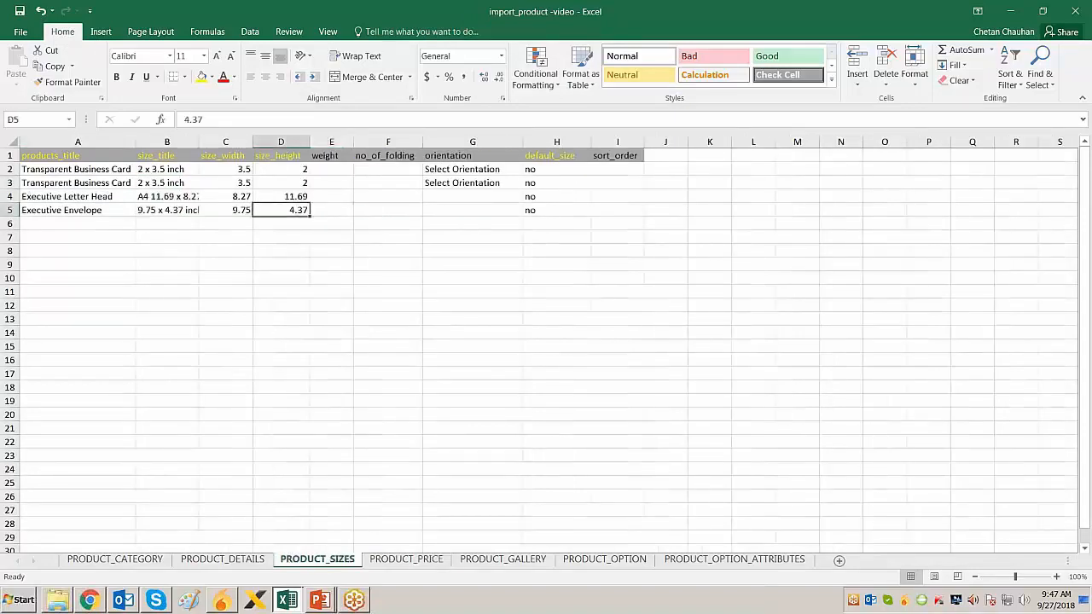
{"action": "key", "text": "Left"}
{"action": "key", "text": "Up"}
{"action": "key", "text": "Up"}
{"action": "key", "text": "Left"}
{"action": "key", "text": "Left"}
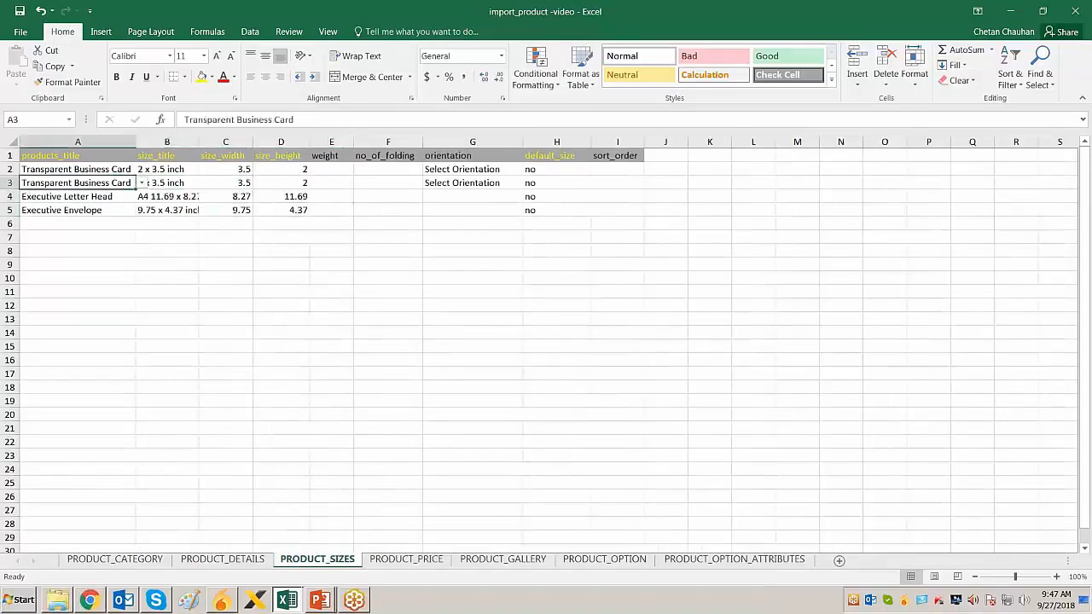
{"action": "key", "text": "alt"}
{"action": "key", "text": "Escape"}
{"action": "key", "text": "alt"}
{"action": "key", "text": "i"}
{"action": "key", "text": "Escape"}
{"action": "key", "text": "alt+i"}
{"action": "key", "text": "r"}
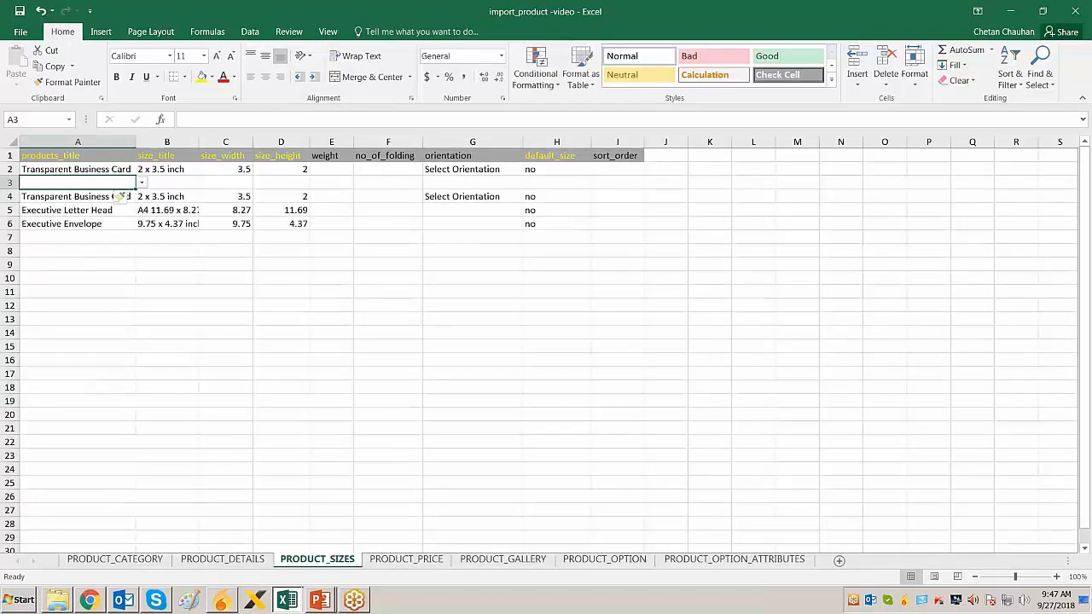
Copy Transparent Business Card from A2 into A3 of the sizes sheet
{"action": "key", "text": "Up"}
{"action": "key", "text": "ctrl+c"}
{"action": "key", "text": "Down"}
{"action": "key", "text": "ctrl+v"}
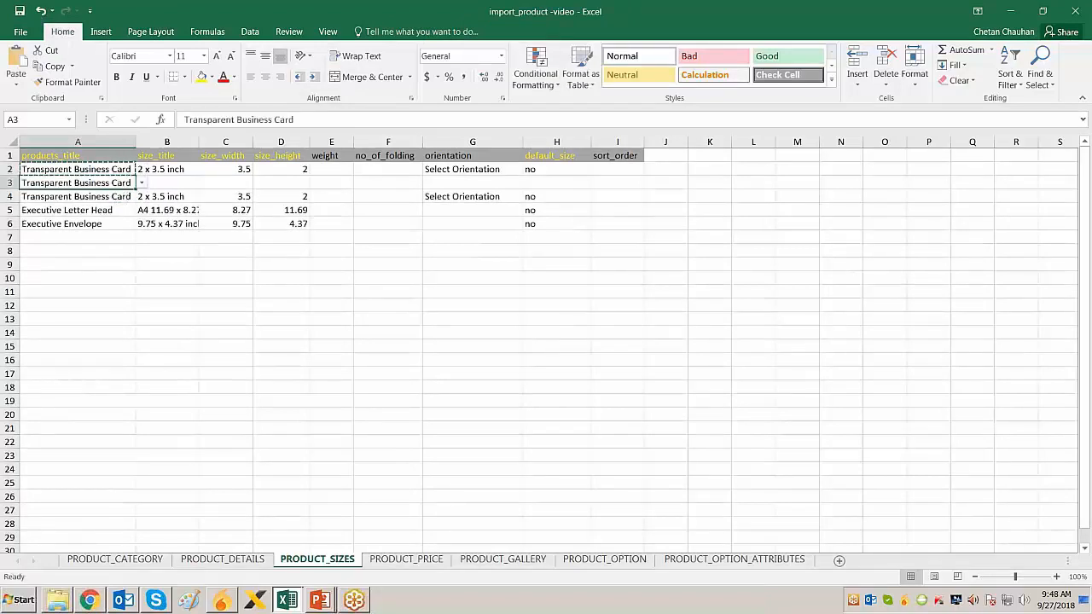
Set the size_title in B3 of the sizes sheet to Large size
{"action": "key", "text": "Right"}
{"action": "key", "text": "Up"}
{"action": "key", "text": "ctrl+c"}
{"action": "key", "text": "Down"}
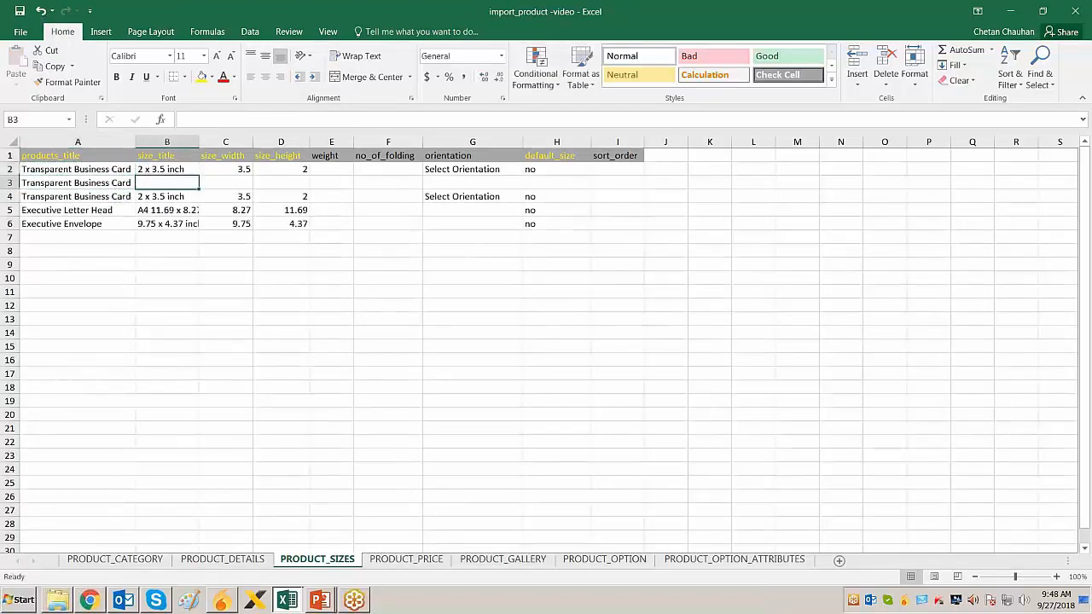
{"action": "type", "text": "2.5"}
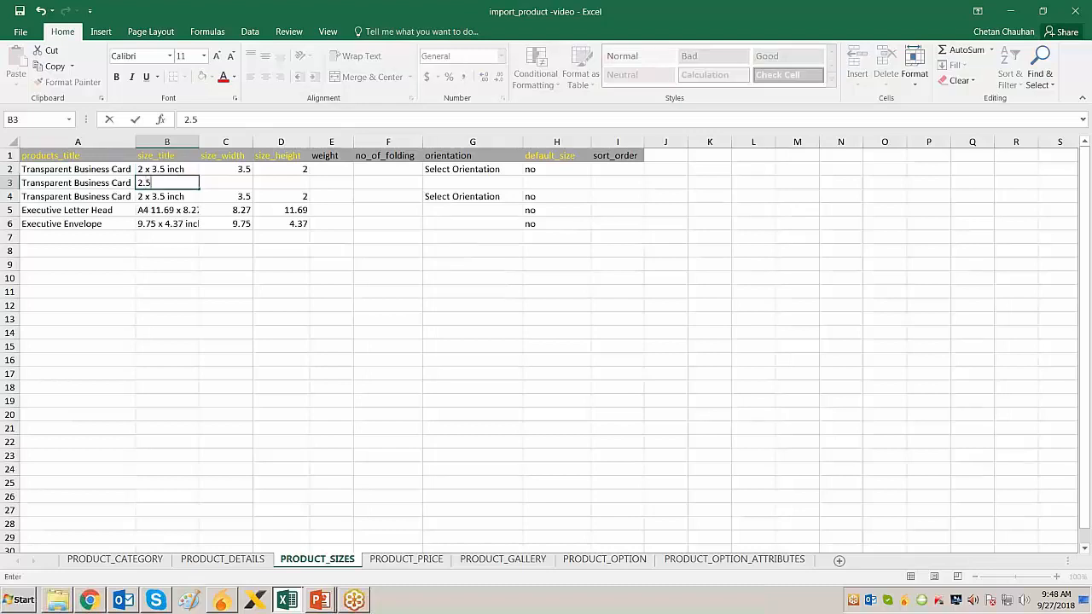
{"action": "type", "text": "Large size"}
{"action": "key", "text": "Return"}
{"action": "key", "text": "Up"}
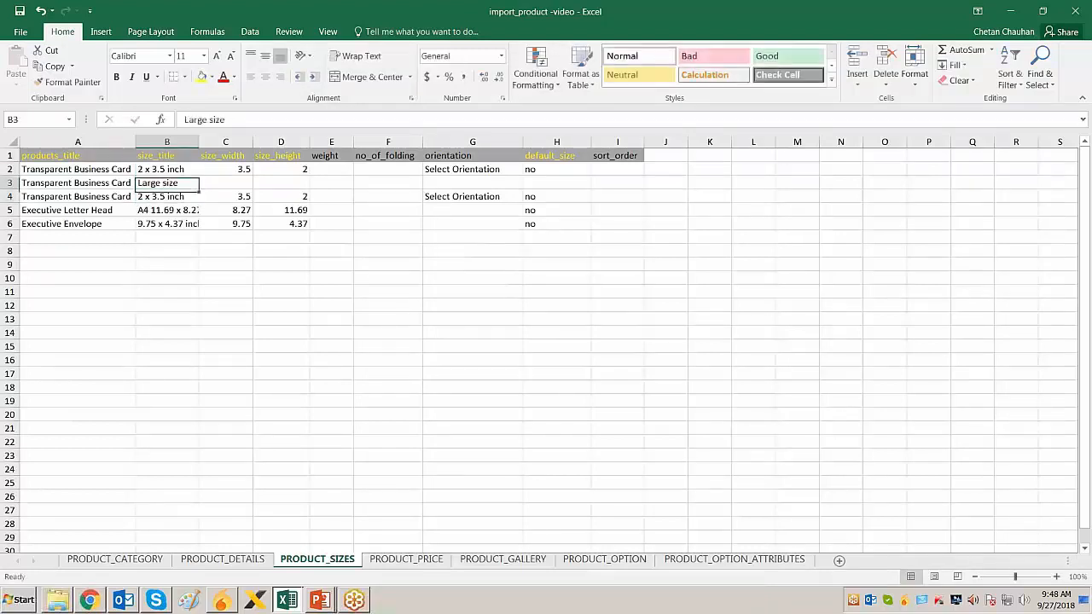
Set size_width to 4 and size_height to 2.5 for the Large size row
{"action": "key", "text": "Right"}
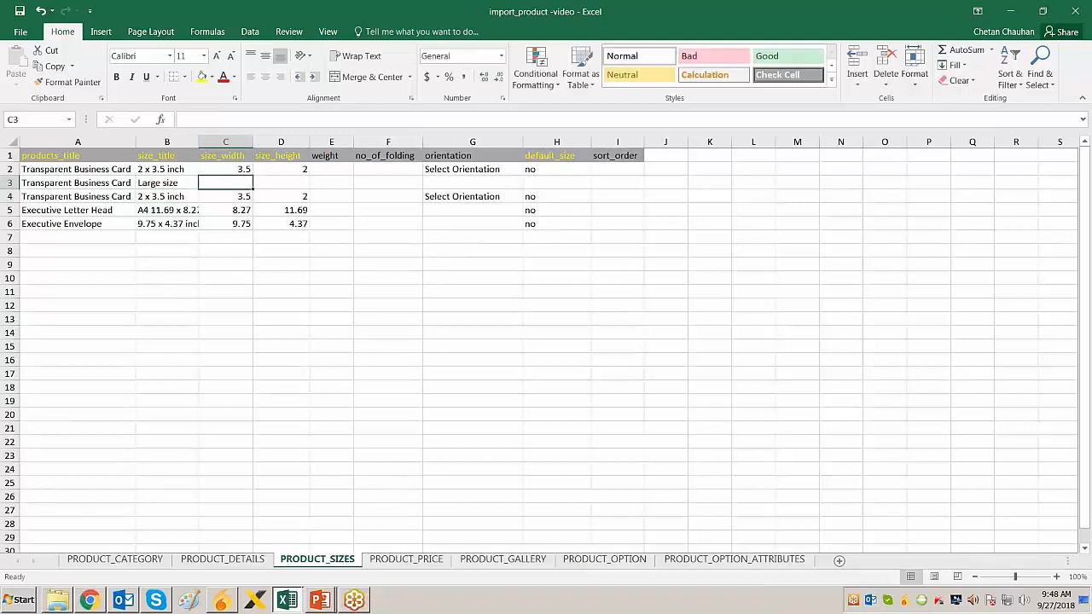
{"action": "type", "text": "4"}
{"action": "key", "text": "Tab"}
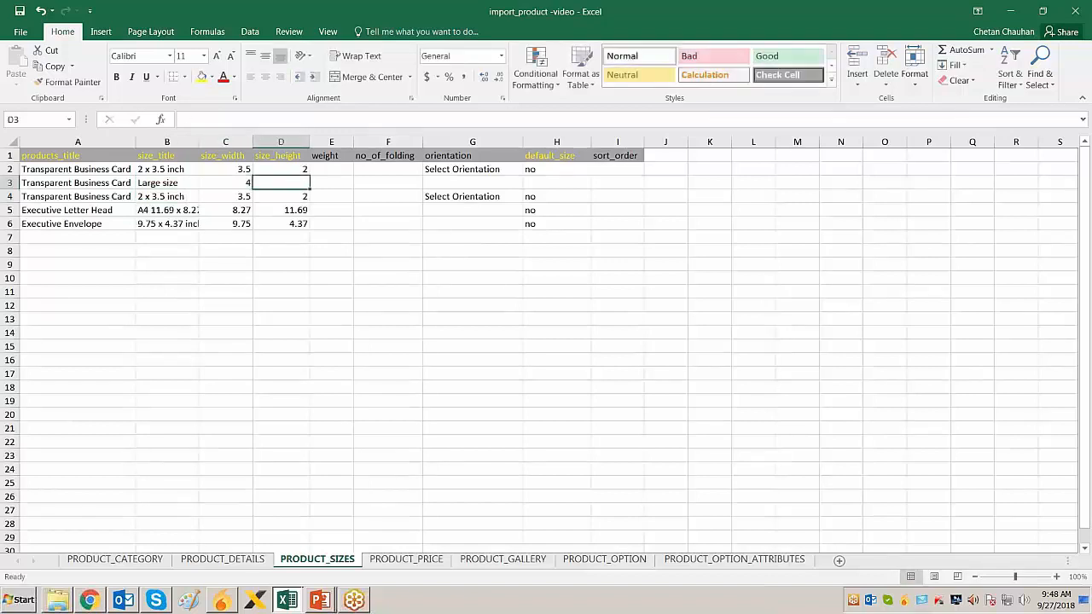
{"action": "type", "text": "2.5"}
{"action": "key", "text": "Return"}
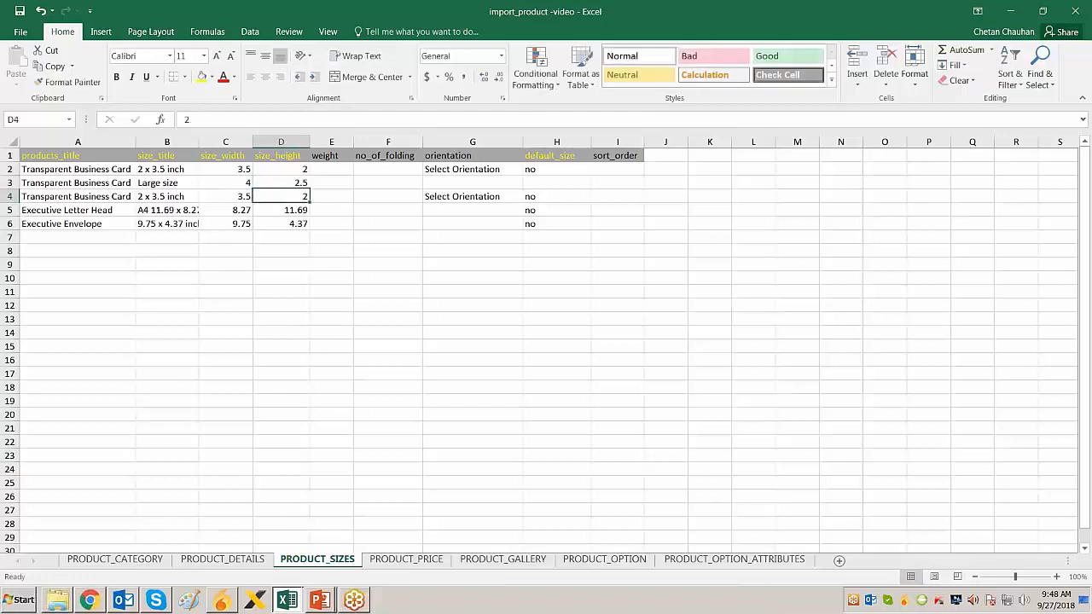
Copy default_size no into H3 and fill orientation in G3:G6 of the sizes sheet with Select Orientation
{"action": "key", "text": "Up"}
{"action": "key", "text": "Right"}
{"action": "key", "text": "Right"}
{"action": "key", "text": "Right"}
{"action": "key", "text": "Right"}
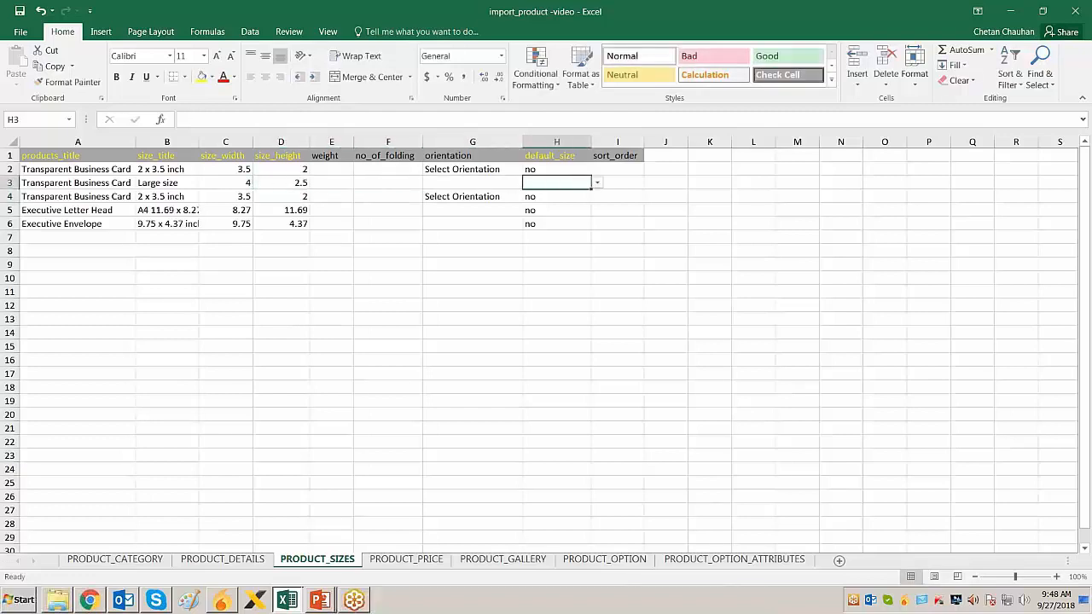
{"action": "key", "text": "Up"}
{"action": "key", "text": "ctrl+c"}
{"action": "key", "text": "Left"}
{"action": "key", "text": "Escape"}
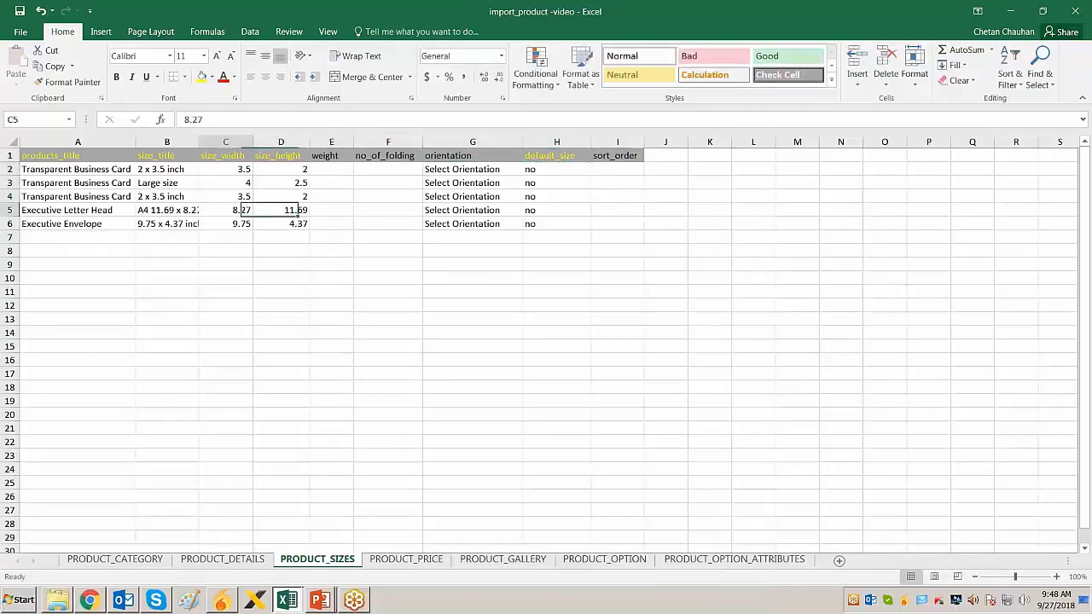
Examine the product title, size title and width of the Large size row
{"action": "key", "text": "Left"}
{"action": "key", "text": "Up"}
{"action": "key", "text": "Up"}
{"action": "key", "text": "Left"}
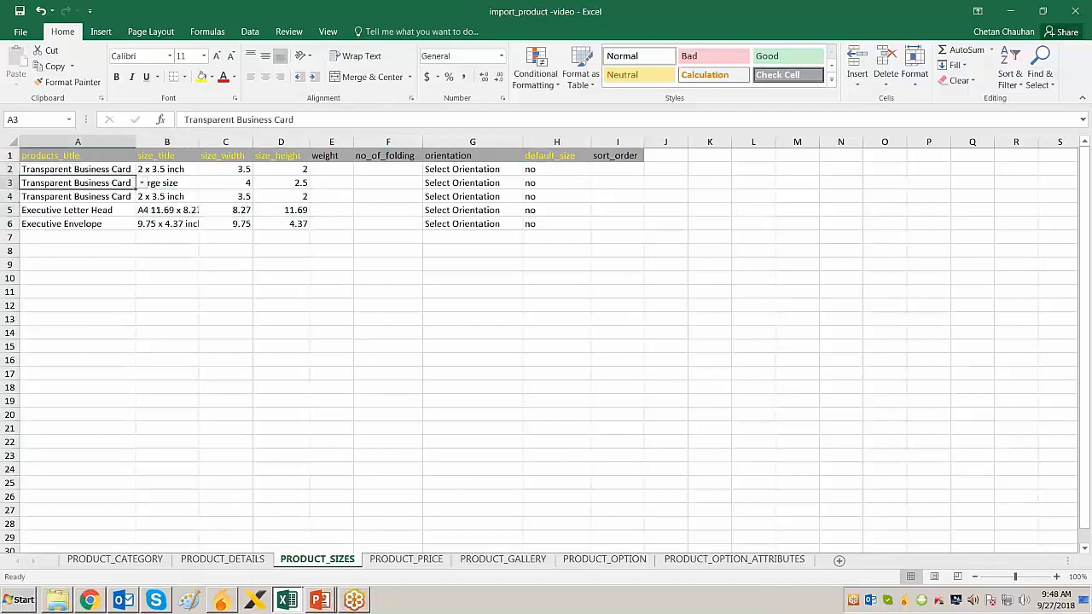
{"action": "key", "text": "Up"}
{"action": "key", "text": "Down"}
{"action": "key", "text": "Right"}
{"action": "key", "text": "Right"}
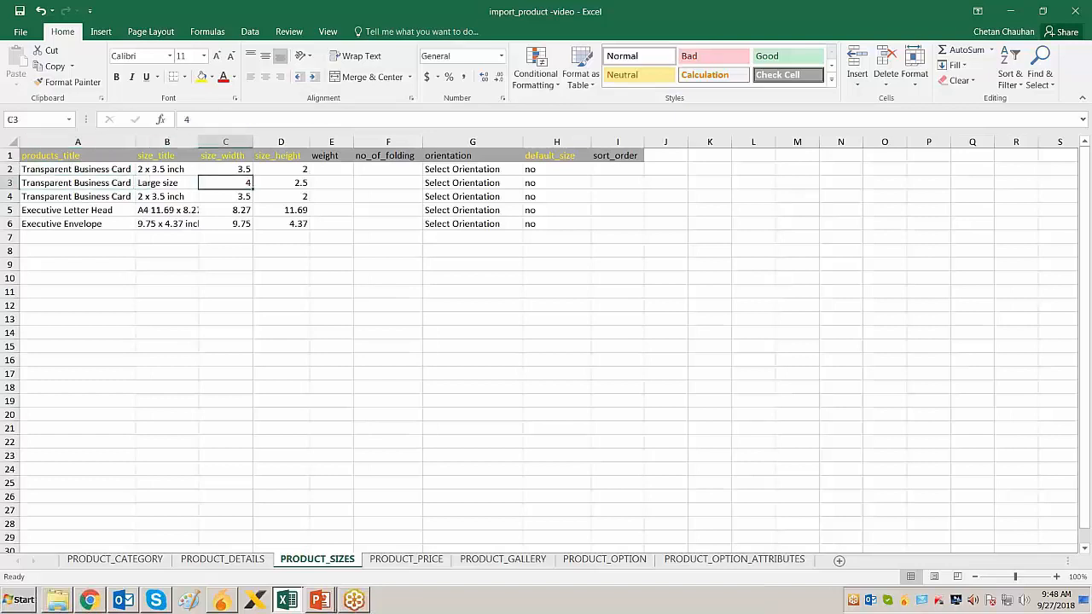
{"action": "key", "text": "Left"}
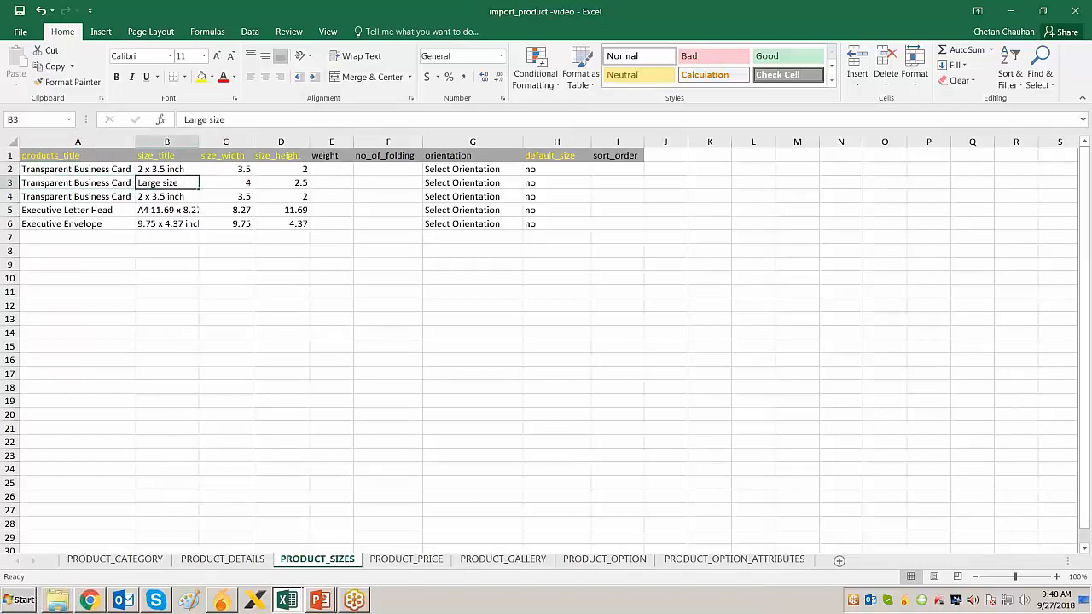
Set products_title in the blank row 3 of the PRODUCT_PRICE sheet to Transparent Business Card
{"action": "key", "text": "ctrl+Page_Down"}
{"action": "key", "text": "Up"}
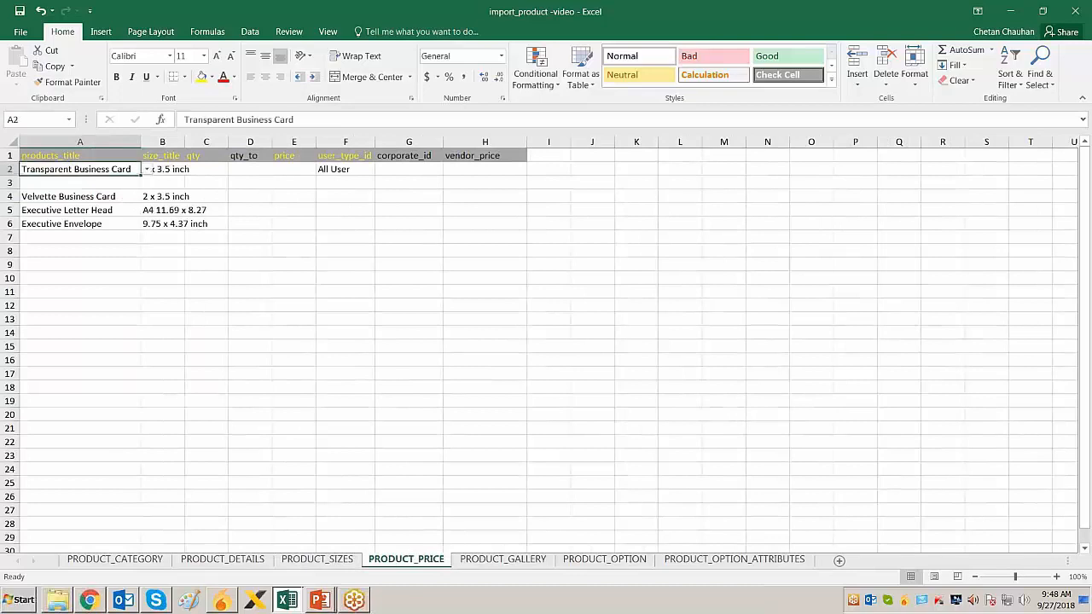
{"action": "key", "text": "Down"}
{"action": "key", "text": "Up"}
{"action": "key", "text": "Down"}
{"action": "key", "text": "alt+Down"}
{"action": "key", "text": "Down"}
{"action": "key", "text": "Return"}
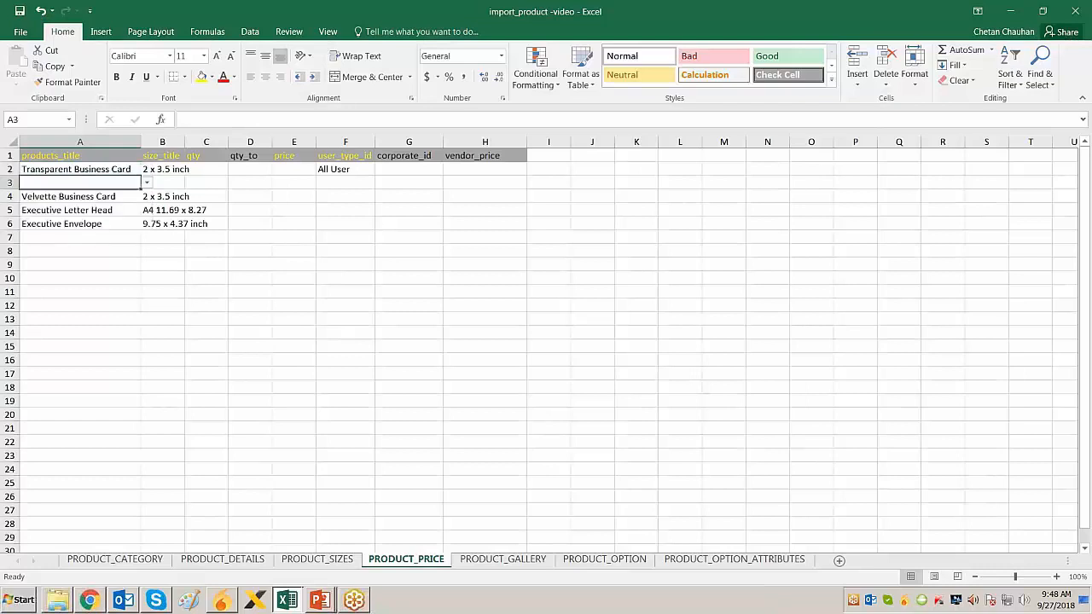
Set the size_title in B3 of the price sheet to Large size
{"action": "key", "text": "Right"}
{"action": "key", "text": "alt+Down"}
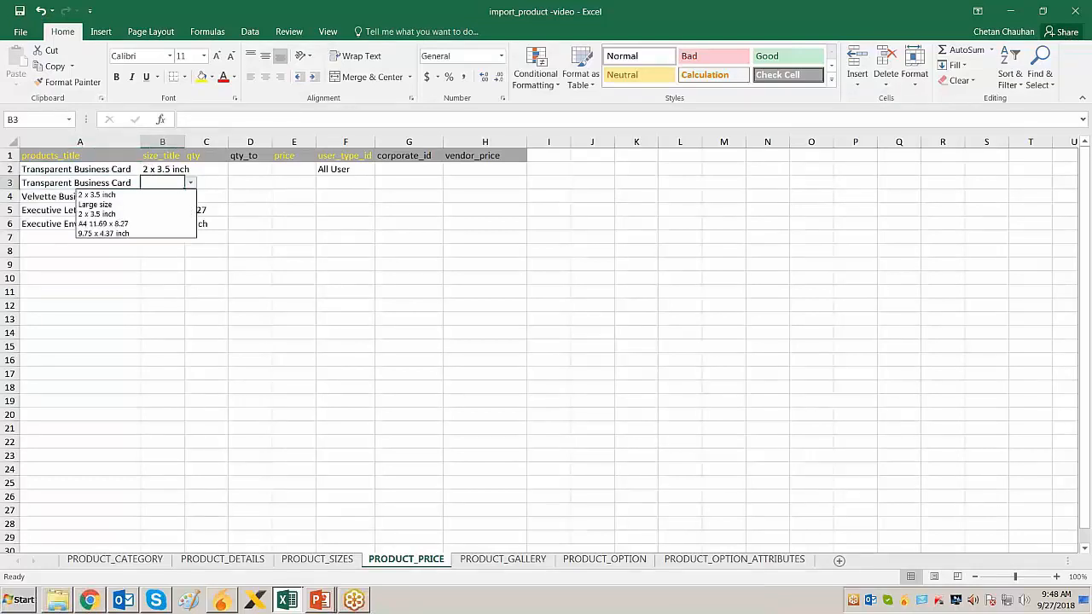
{"action": "key", "text": "Down"}
{"action": "key", "text": "Down"}
{"action": "key", "text": "Return"}
{"action": "key", "text": "Right"}
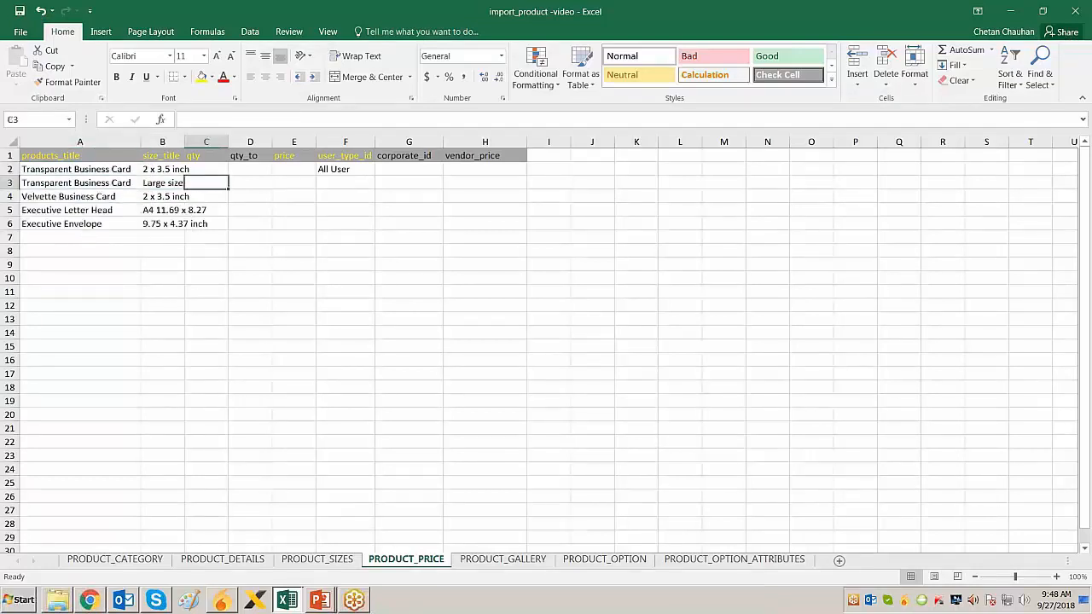
Widen the size_title column and set qty to 100 for both Transparent Business Card rows
{"action": "key", "text": "Up"}
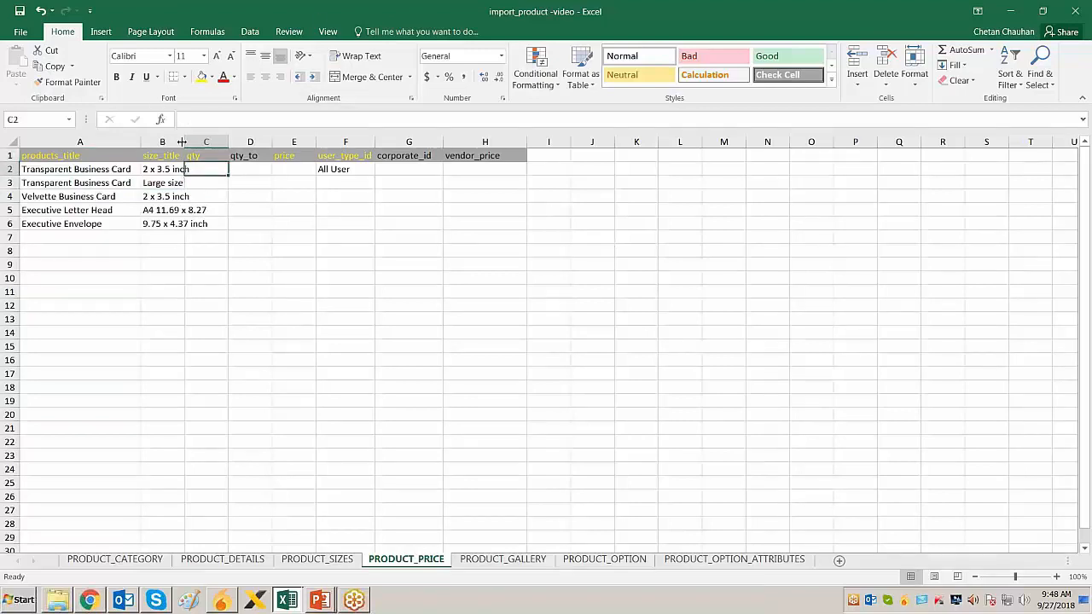
{"action": "left_click_drag", "start_coordinate": [186, 141], "coordinate": [219, 142]}
{"action": "type", "text": "100"}
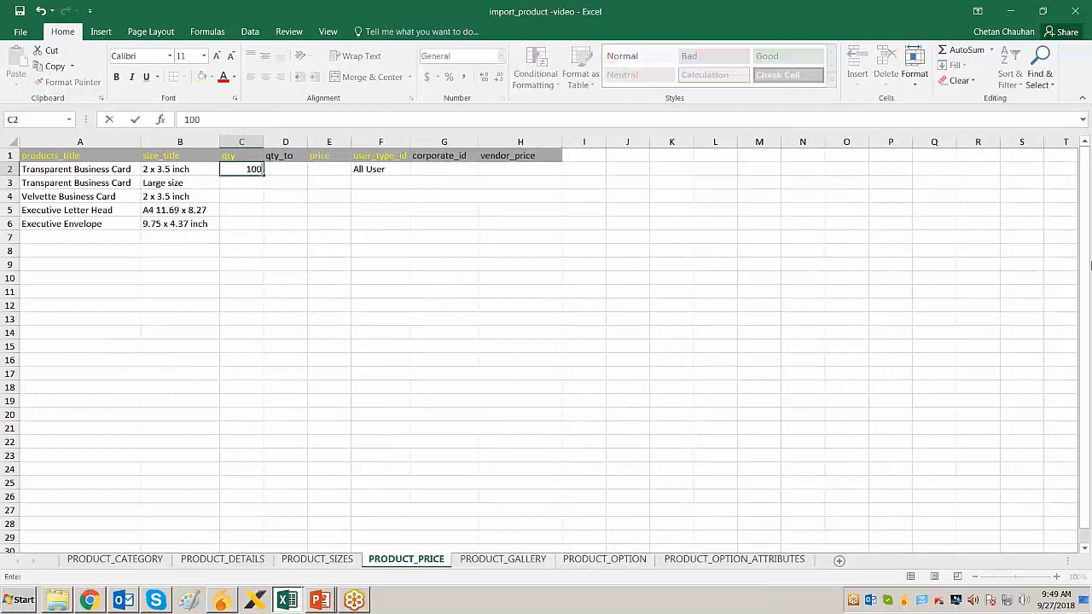
{"action": "key", "text": "Return"}
{"action": "key", "text": "Up"}
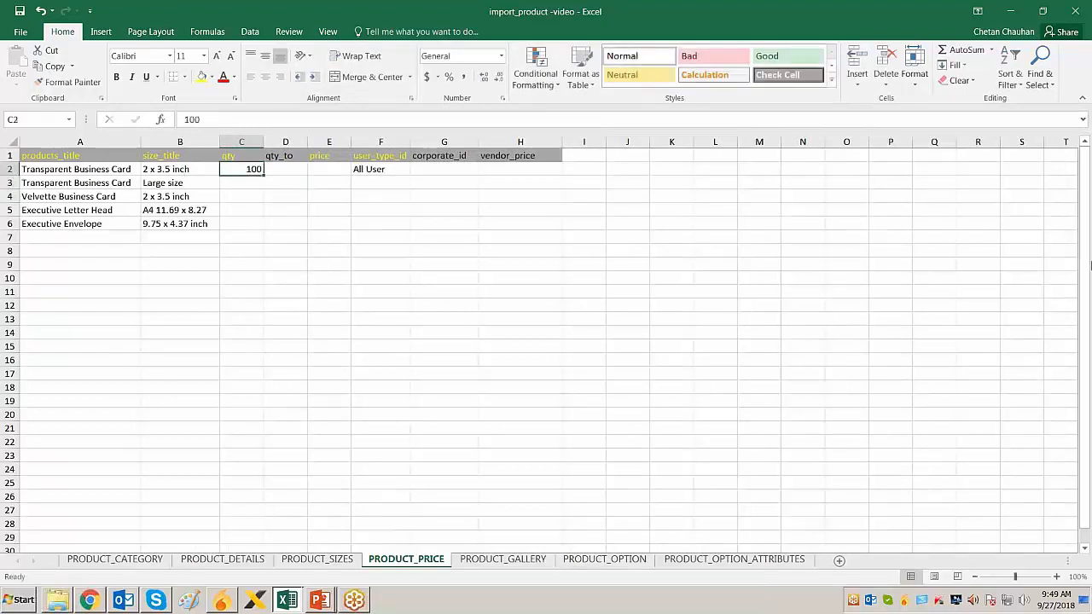
{"action": "key", "text": "Down"}
{"action": "type", "text": "100"}
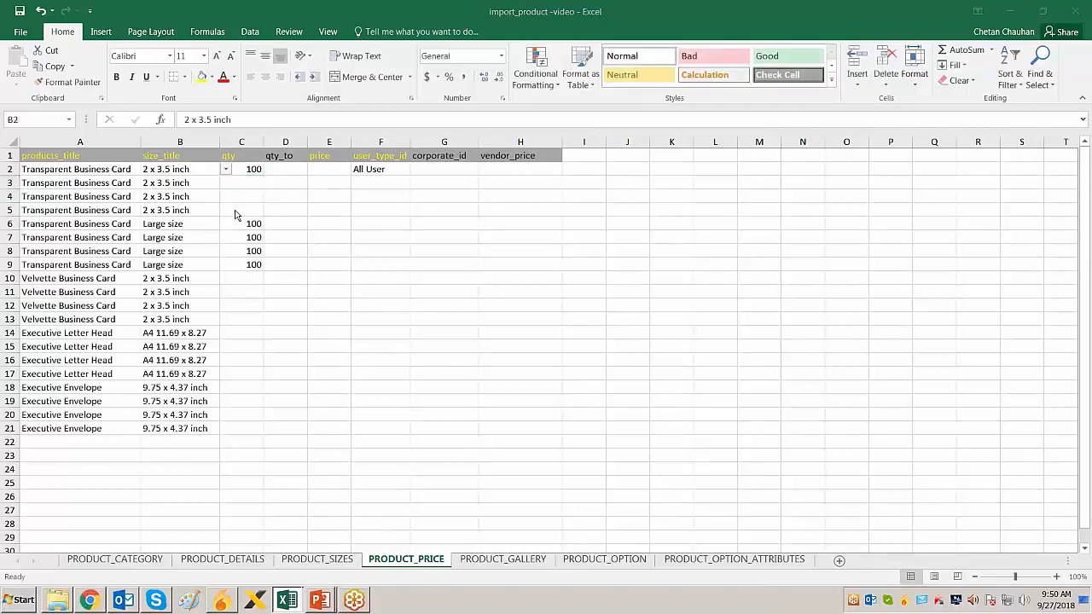
Set qty in C3:C5 to 250, 500 and 1000 for the 2 x 3.5 inch Transparent Business Card rows
{"action": "left_click", "coordinate": [103, 171]}
{"action": "left_click", "coordinate": [256, 181]}
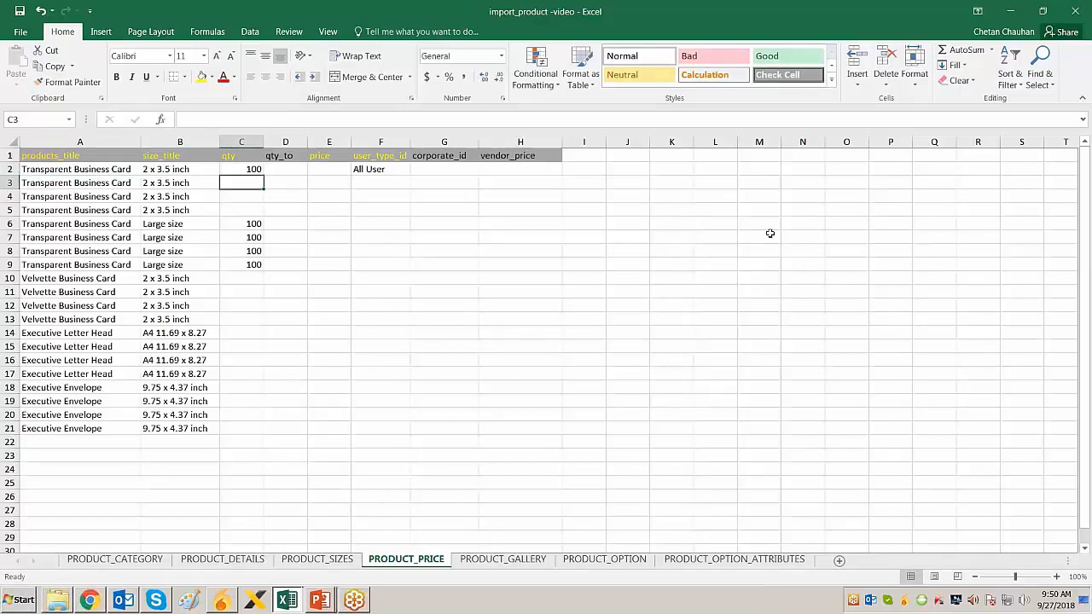
{"action": "type", "text": "250"}
{"action": "key", "text": "Return"}
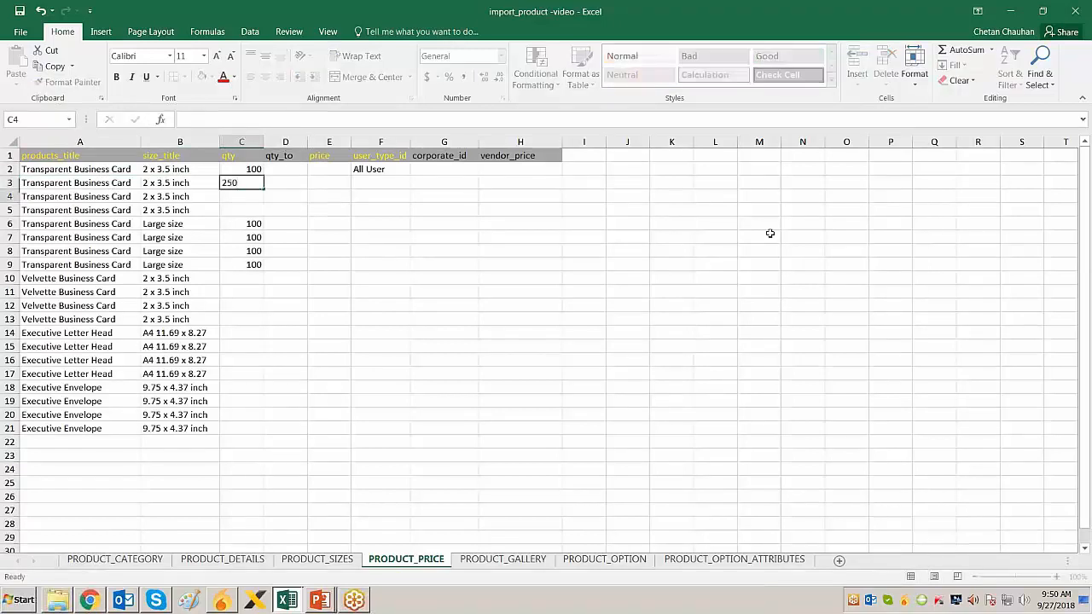
{"action": "type", "text": "500"}
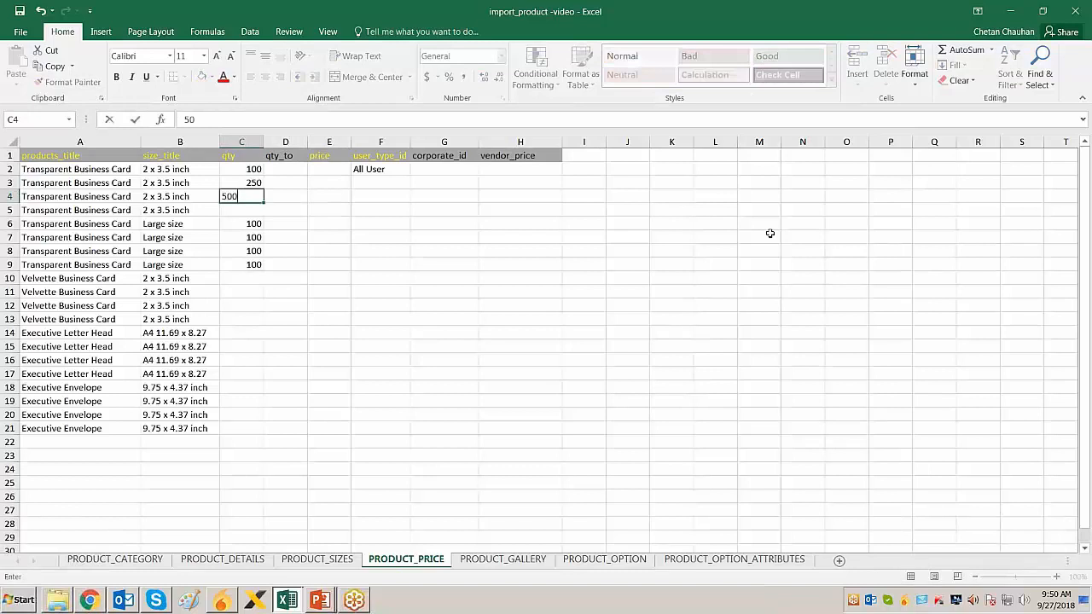
{"action": "key", "text": "Return"}
{"action": "type", "text": "100"}
{"action": "key", "text": "Return"}
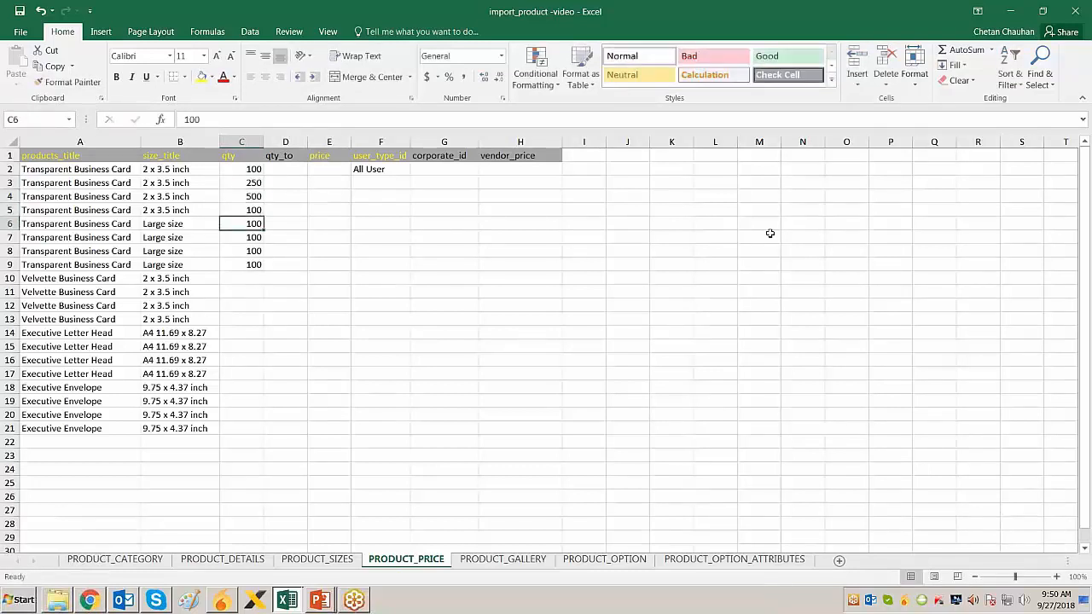
{"action": "key", "text": "Up"}
{"action": "type", "text": "1000"}
{"action": "key", "text": "Return"}
Examine how the product titles and size titles repeat for each quantity row of the business card products
{"action": "key", "text": "Up"}
{"action": "key", "text": "Up"}
{"action": "key", "text": "Left"}
{"action": "key", "text": "Left"}
{"action": "key", "text": "Up"}
{"action": "key", "text": "Up"}
{"action": "key", "text": "shift+Down"}
{"action": "key", "text": "shift+Down"}
{"action": "key", "text": "shift+Down"}
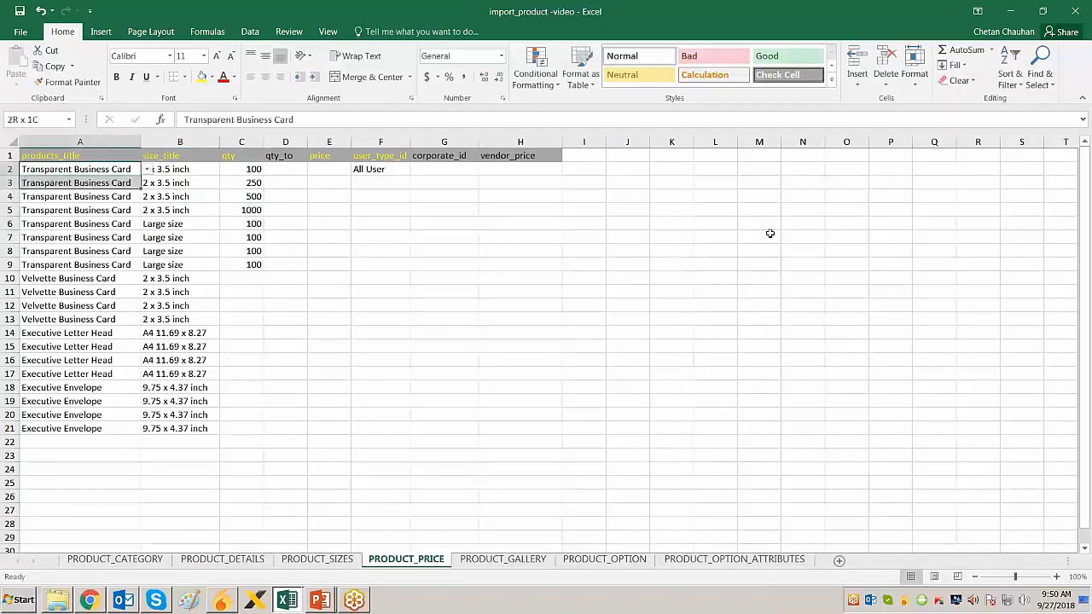
{"action": "key", "text": "Down"}
{"action": "key", "text": "Down"}
{"action": "key", "text": "Down"}
{"action": "key", "text": "Down"}
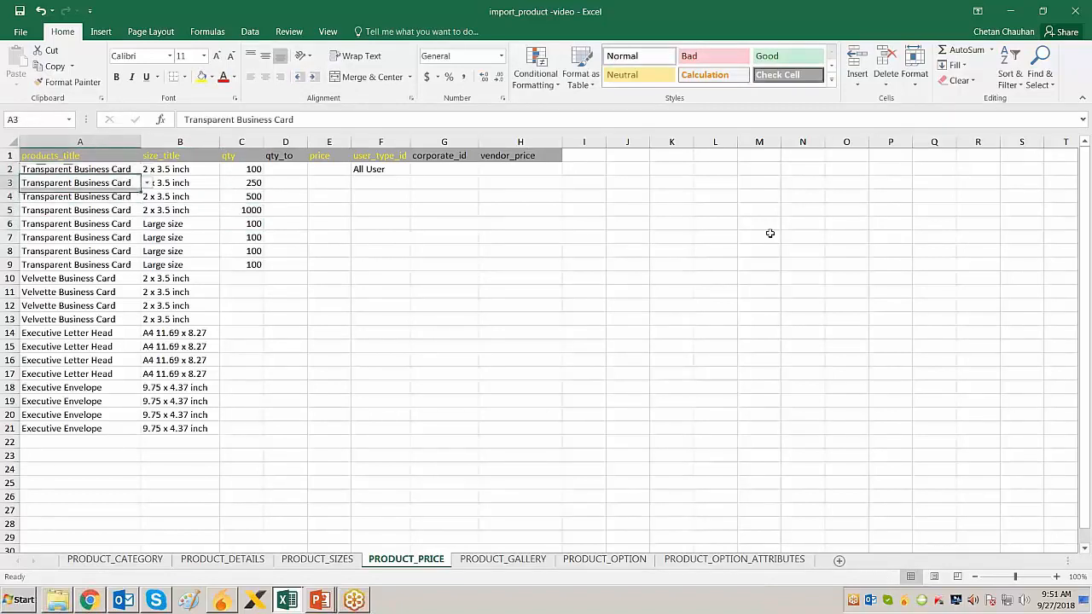
{"action": "key", "text": "Right"}
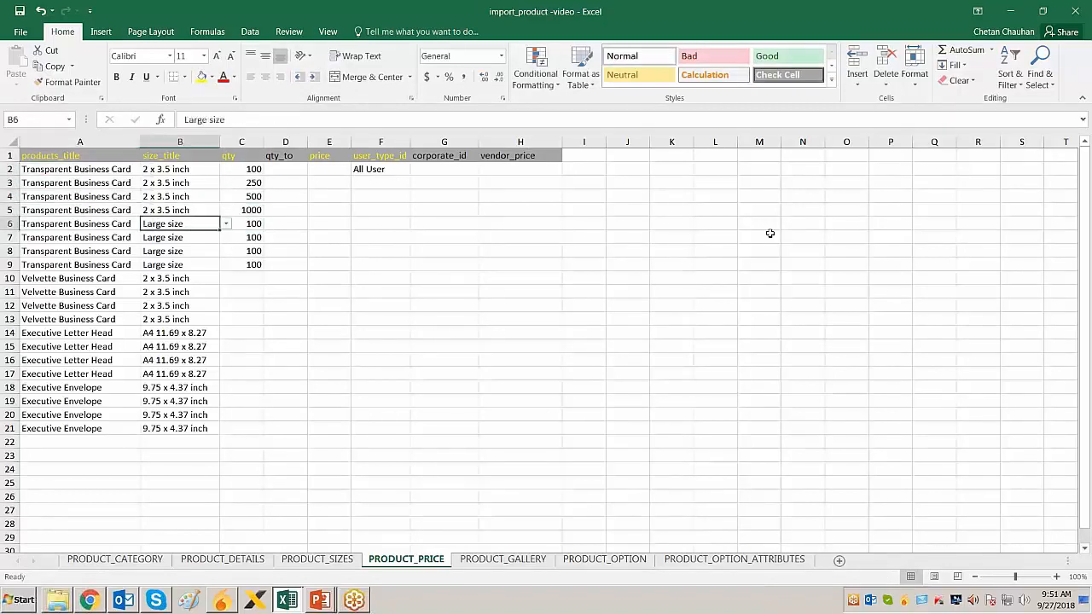
{"action": "key", "text": "Up"}
{"action": "key", "text": "Up"}
{"action": "key", "text": "Up"}
{"action": "key", "text": "Up"}
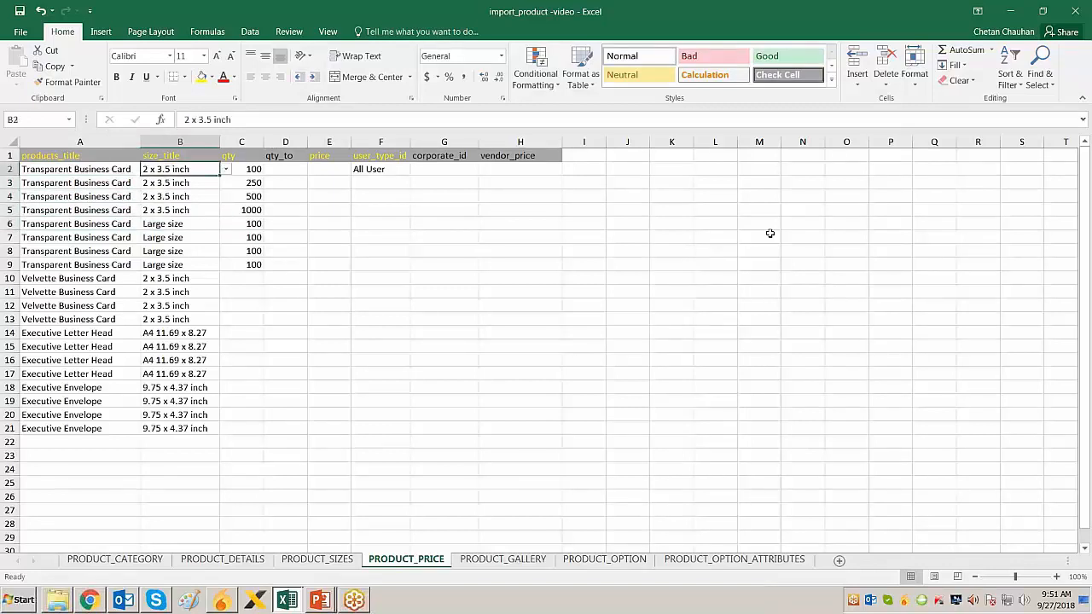
{"action": "key", "text": "Down"}
{"action": "key", "text": "Down"}
{"action": "key", "text": "Down"}
{"action": "key", "text": "Down"}
{"action": "key", "text": "Down"}
{"action": "key", "text": "Down"}
{"action": "key", "text": "Down"}
{"action": "key", "text": "Down"}
{"action": "key", "text": "Down"}
{"action": "key", "text": "Down"}
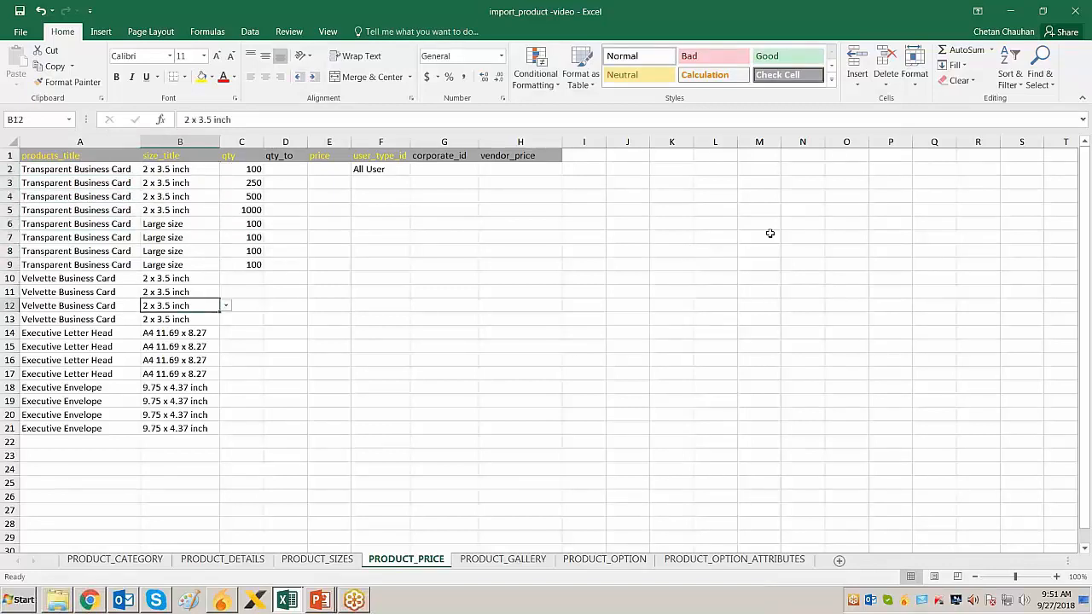
{"action": "key", "text": "Up"}
{"action": "key", "text": "Up"}
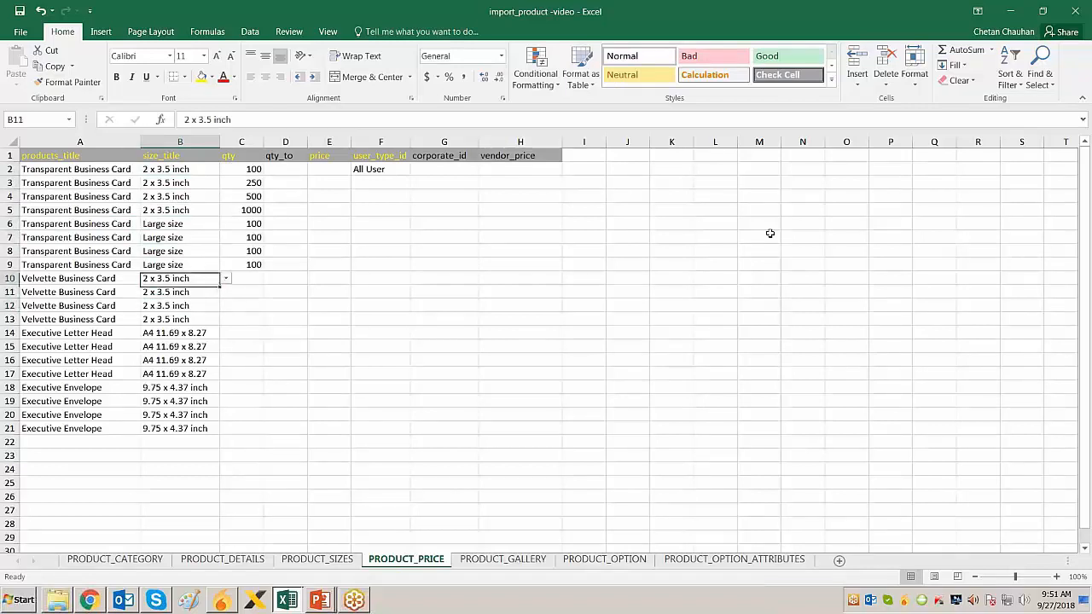
Set the prices of the four 2 x 3.5 inch Transparent Business Card rows to 500, 1000, 2500 and 5000
{"action": "key", "text": "Right"}
{"action": "key", "text": "Up"}
{"action": "key", "text": "Up"}
{"action": "key", "text": "Up"}
{"action": "key", "text": "Up"}
{"action": "key", "text": "Up"}
{"action": "key", "text": "Up"}
{"action": "key", "text": "Up"}
{"action": "key", "text": "Up"}
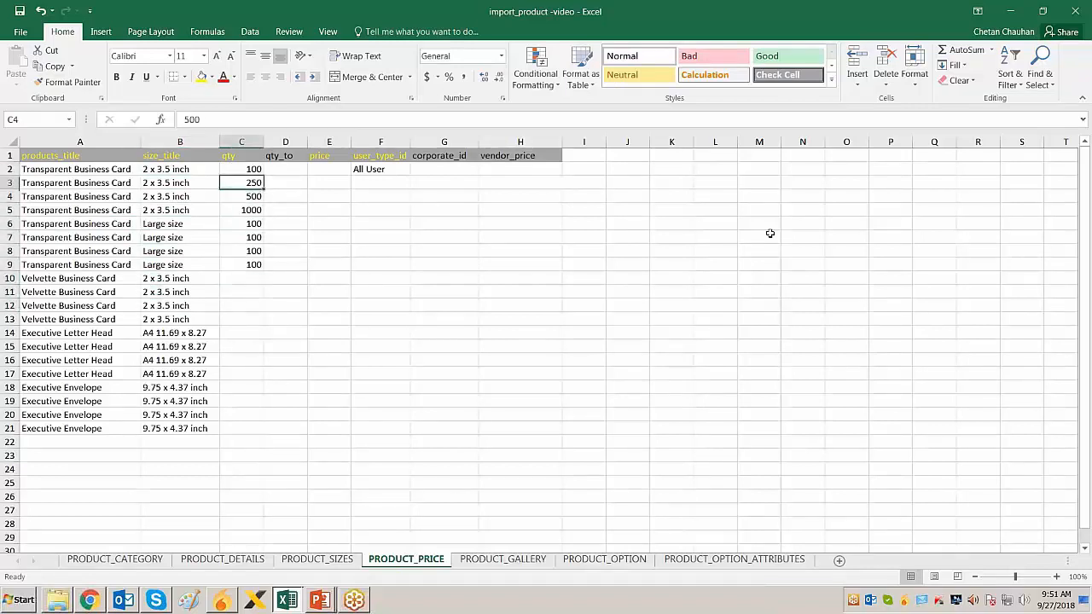
{"action": "key", "text": "Right"}
{"action": "key", "text": "Right"}
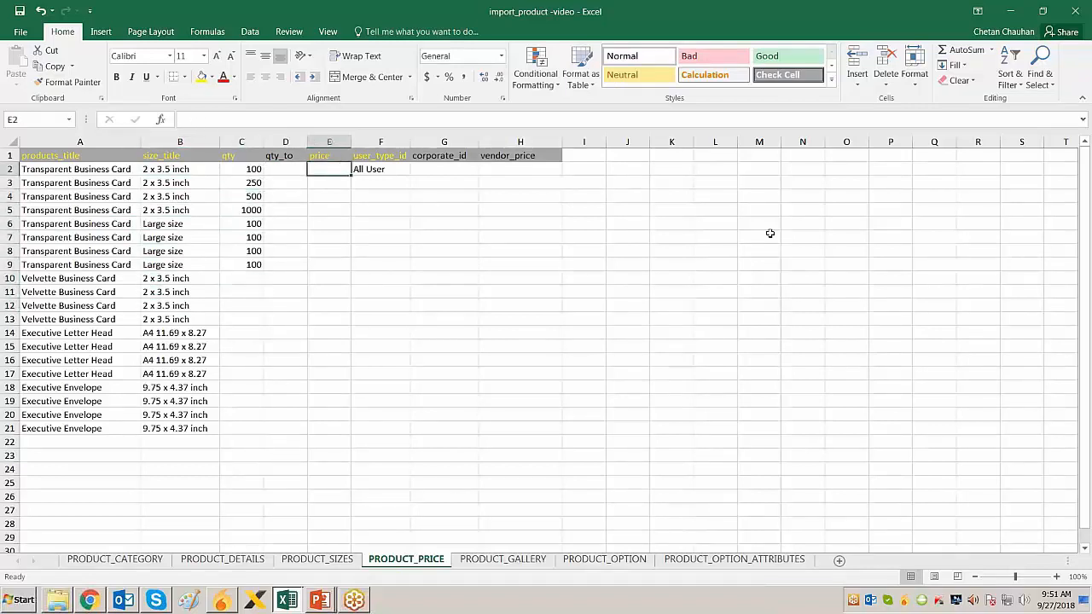
{"action": "type", "text": "500"}
{"action": "key", "text": "Return"}
{"action": "type", "text": "1000"}
{"action": "key", "text": "Return"}
{"action": "type", "text": "2500"}
{"action": "key", "text": "Return"}
{"action": "type", "text": "5000"}
{"action": "key", "text": "Return"}
{"action": "key", "text": "Up"}
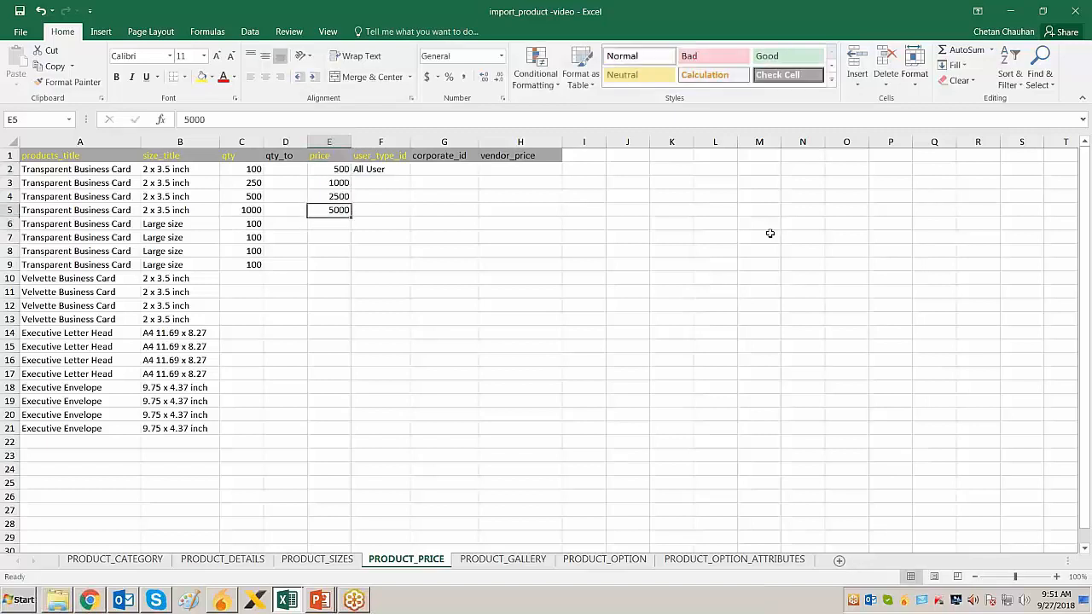
Set the prices of the four Large size Transparent Business Card rows to 700, 1400, 3500 and 7000
{"action": "key", "text": "Up"}
{"action": "key", "text": "Up"}
{"action": "key", "text": "Up"}
{"action": "key", "text": "shift+Down"}
{"action": "key", "text": "shift+Down"}
{"action": "key", "text": "Down"}
{"action": "key", "text": "Down"}
{"action": "key", "text": "Down"}
{"action": "key", "text": "Down"}
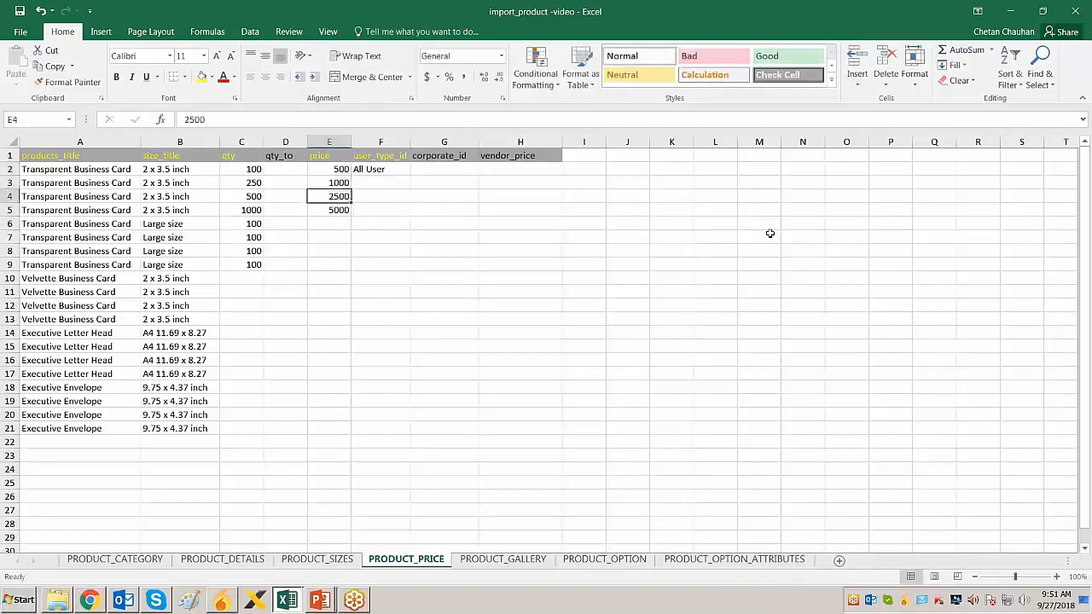
{"action": "type", "text": "700"}
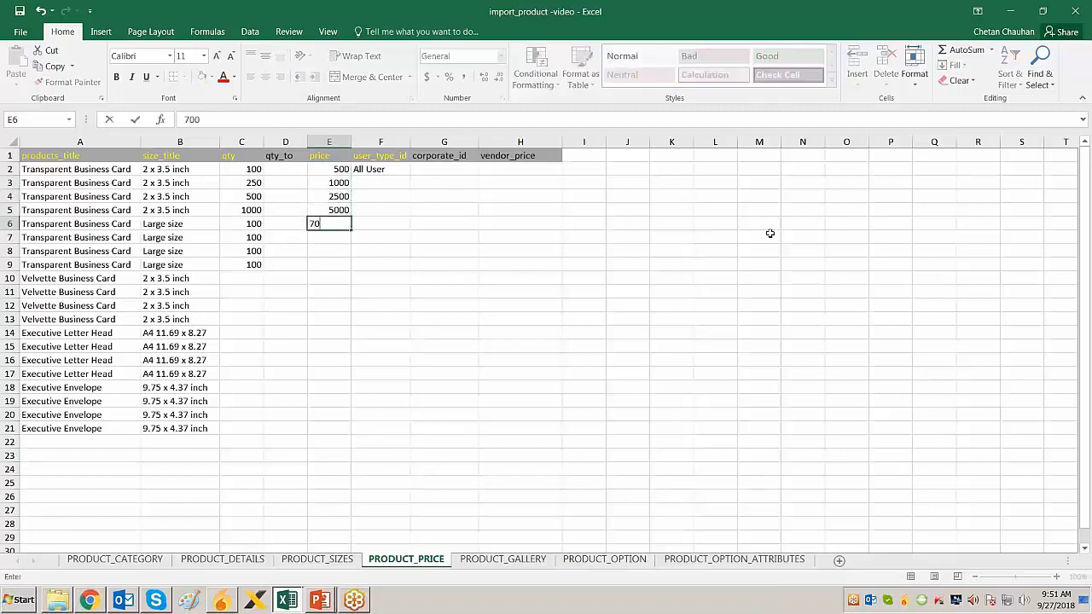
{"action": "key", "text": "Return"}
{"action": "type", "text": "1400"}
{"action": "key", "text": "Return"}
{"action": "type", "text": "3500"}
{"action": "key", "text": "Return"}
{"action": "type", "text": "7000"}
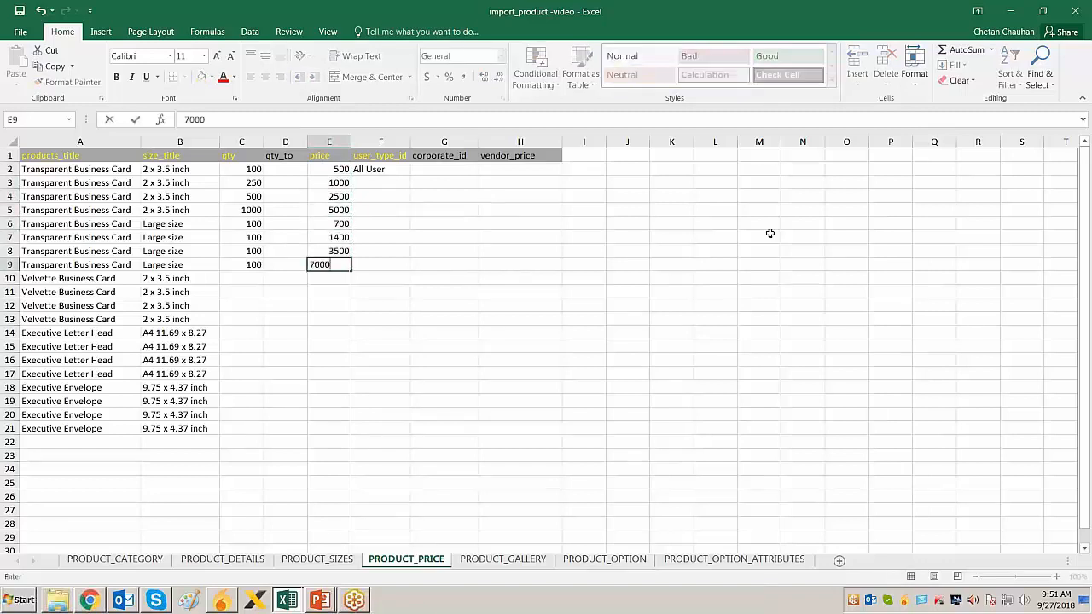
{"action": "key", "text": "Return"}
Set qty in C7:C9 to 250, 500 and 1000 for the Large size rows
{"action": "key", "text": "Left"}
{"action": "key", "text": "Left"}
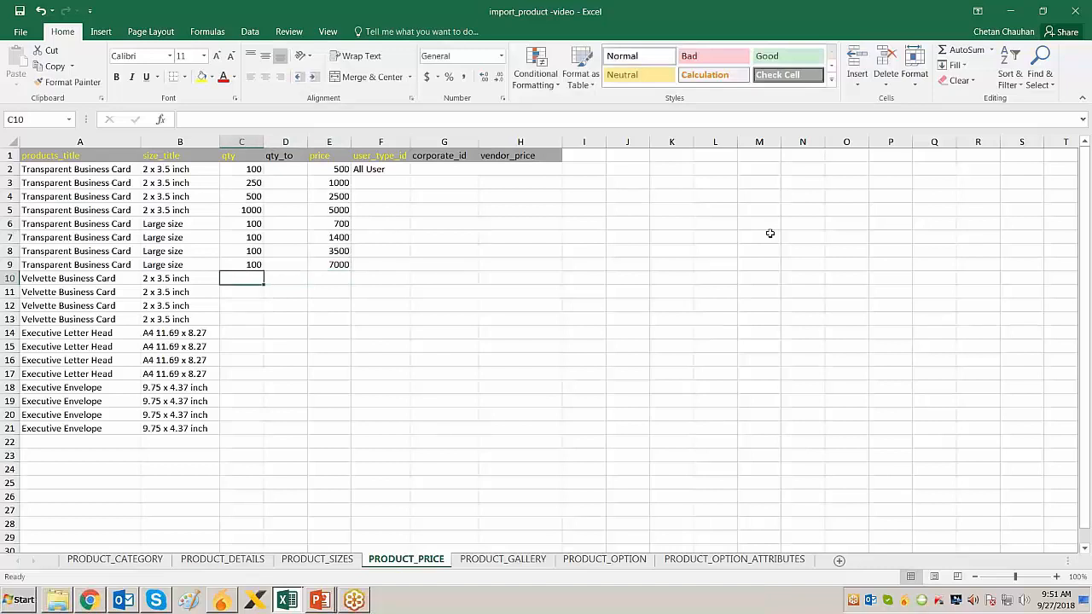
{"action": "key", "text": "Up"}
{"action": "key", "text": "Up"}
{"action": "key", "text": "Up"}
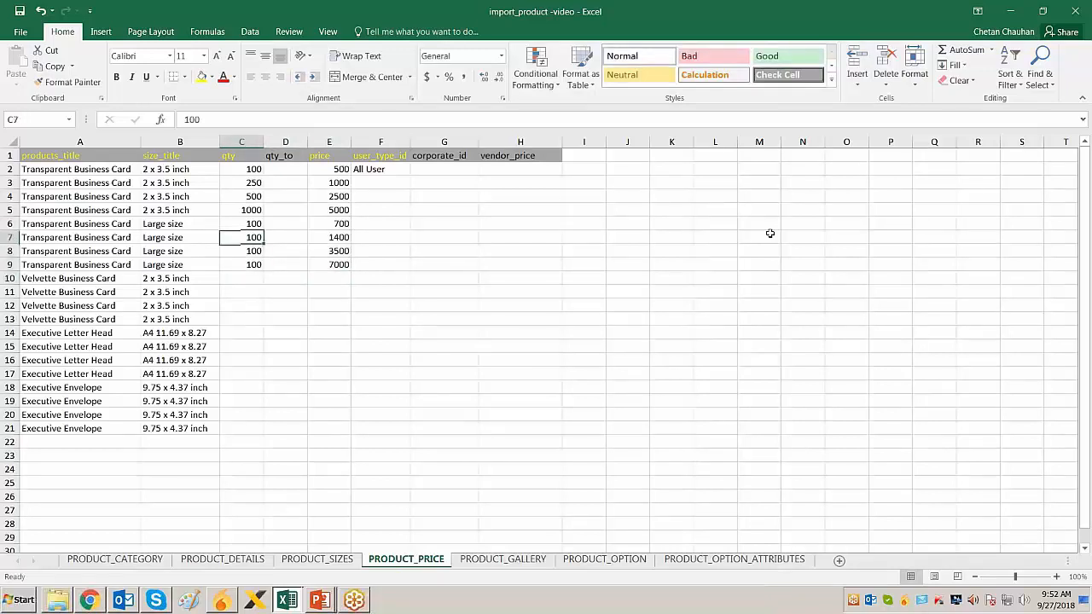
{"action": "type", "text": "250"}
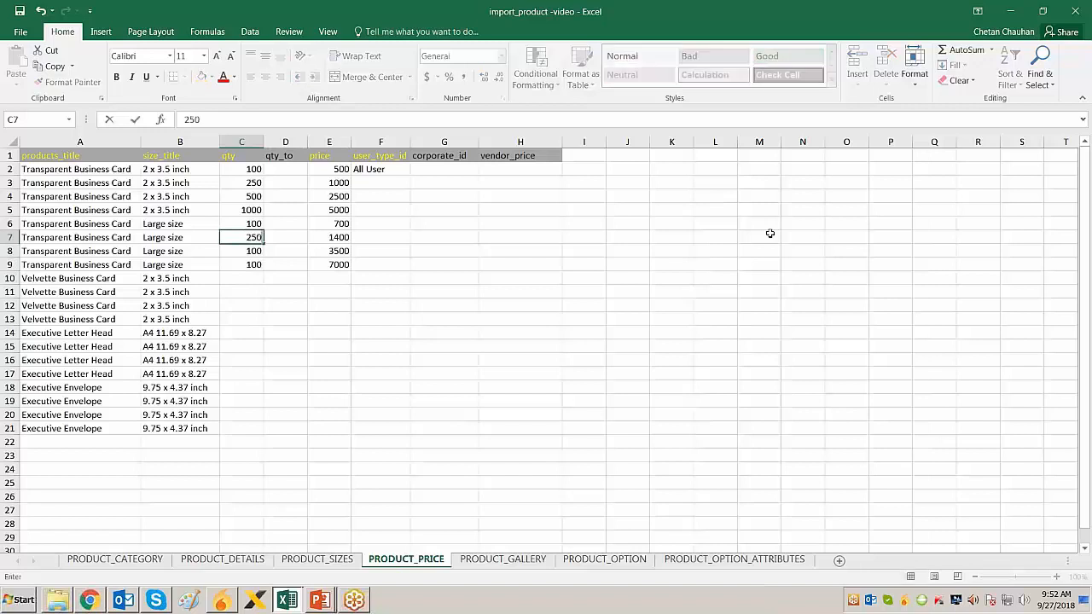
{"action": "key", "text": "Return"}
{"action": "type", "text": "500"}
{"action": "key", "text": "Return"}
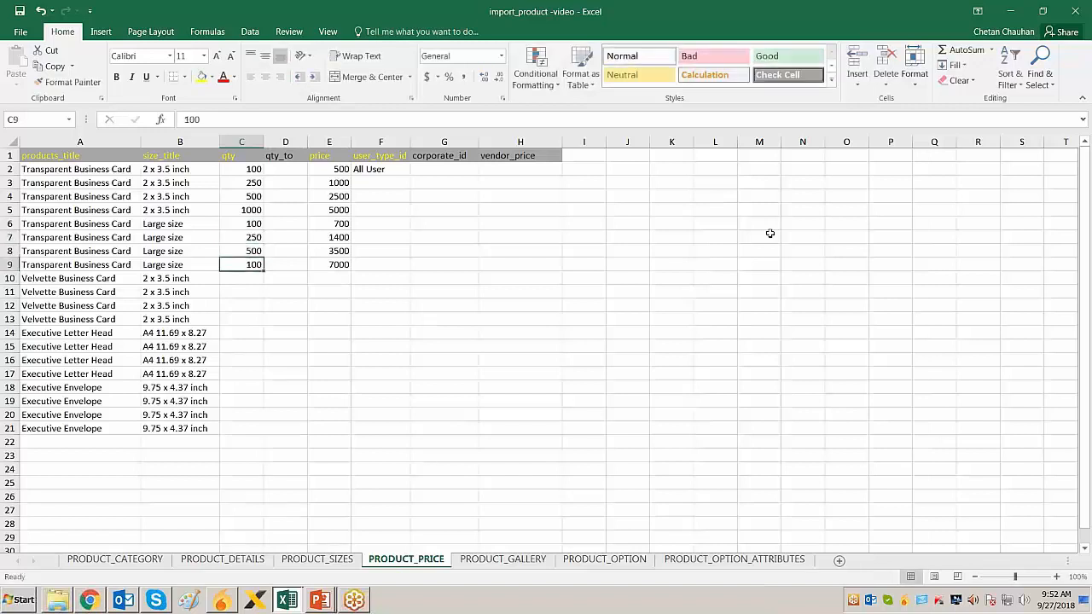
{"action": "type", "text": "1000"}
{"action": "key", "text": "Return"}
Copy the four Large size quantities in C6:C9 into the Velvette Business Card rows starting at C10
{"action": "key", "text": "Up"}
{"action": "key", "text": "Up"}
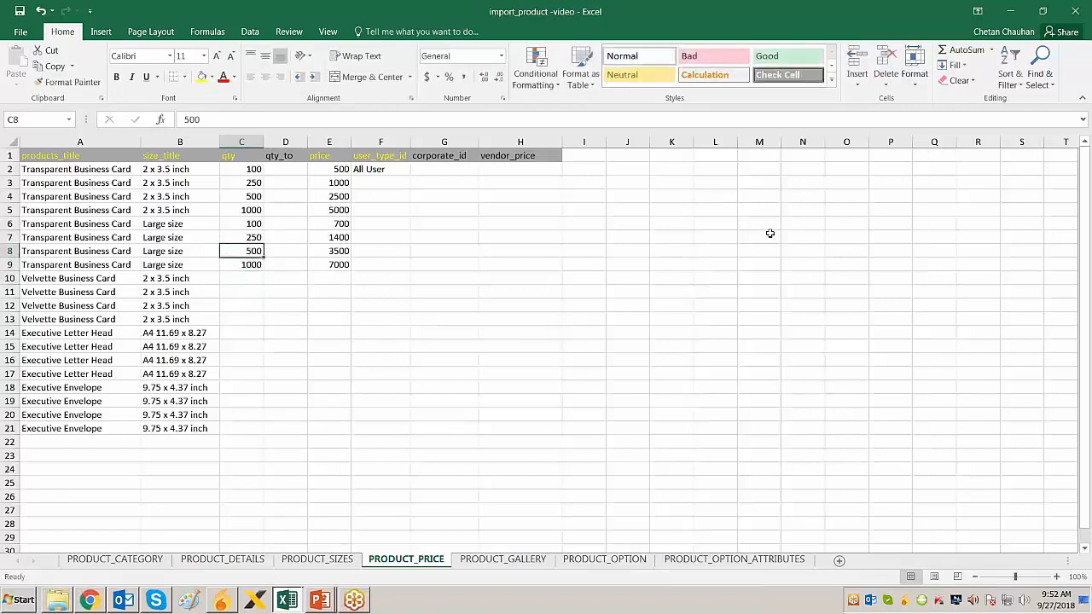
{"action": "key", "text": "Up"}
{"action": "key", "text": "Up"}
{"action": "key", "text": "shift+Down"}
{"action": "key", "text": "shift+Down"}
{"action": "key", "text": "shift+Down"}
{"action": "key", "text": "ctrl+c"}
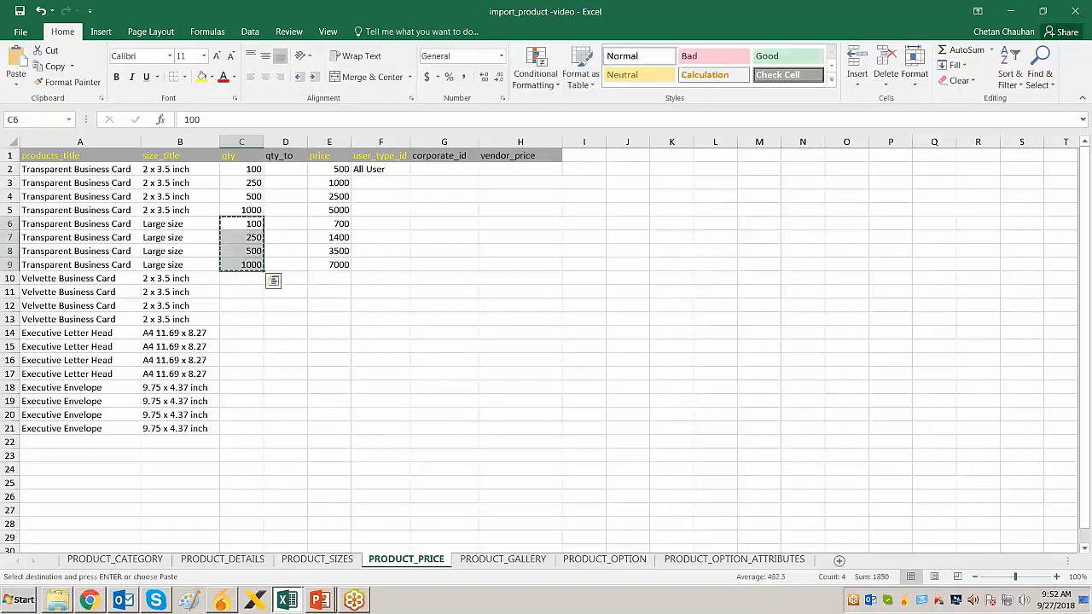
{"action": "key", "text": "Down"}
{"action": "key", "text": "Down"}
{"action": "key", "text": "Down"}
{"action": "key", "text": "Down"}
{"action": "key", "text": "ctrl+v"}
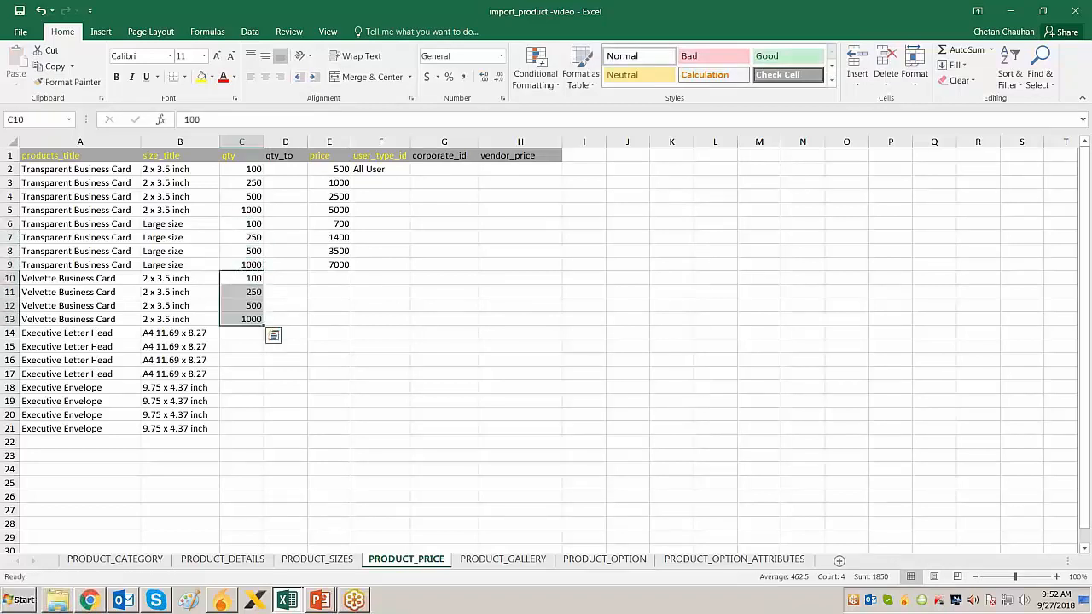
Set the prices of the four Velvette Business Card rows to 400, 900, 2400 and 4500
{"action": "key", "text": "Left"}
{"action": "key", "text": "Right"}
{"action": "key", "text": "Right"}
{"action": "key", "text": "Right"}
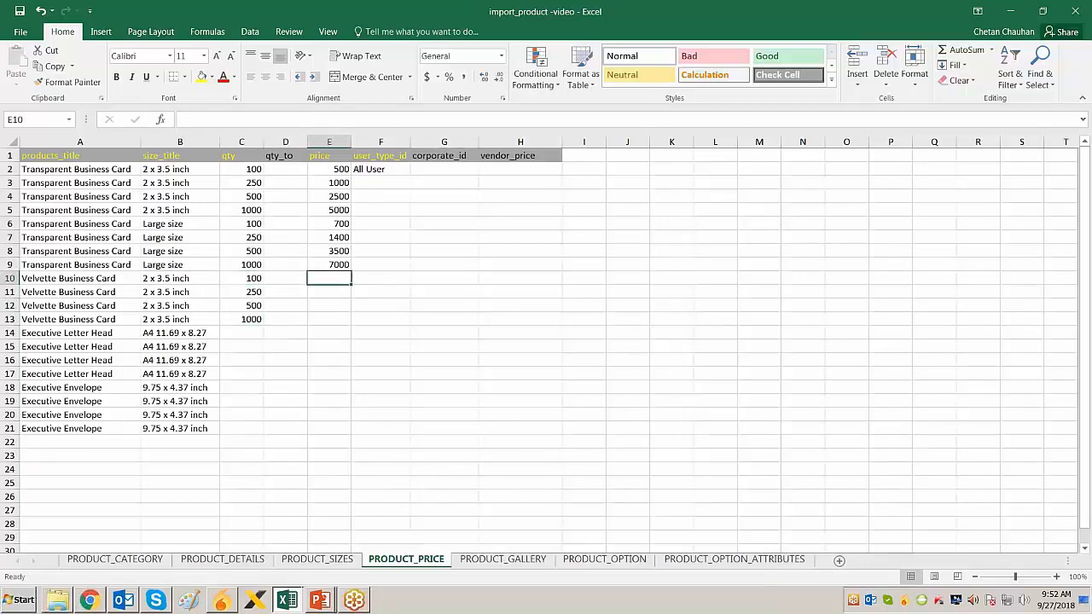
{"action": "type", "text": "400"}
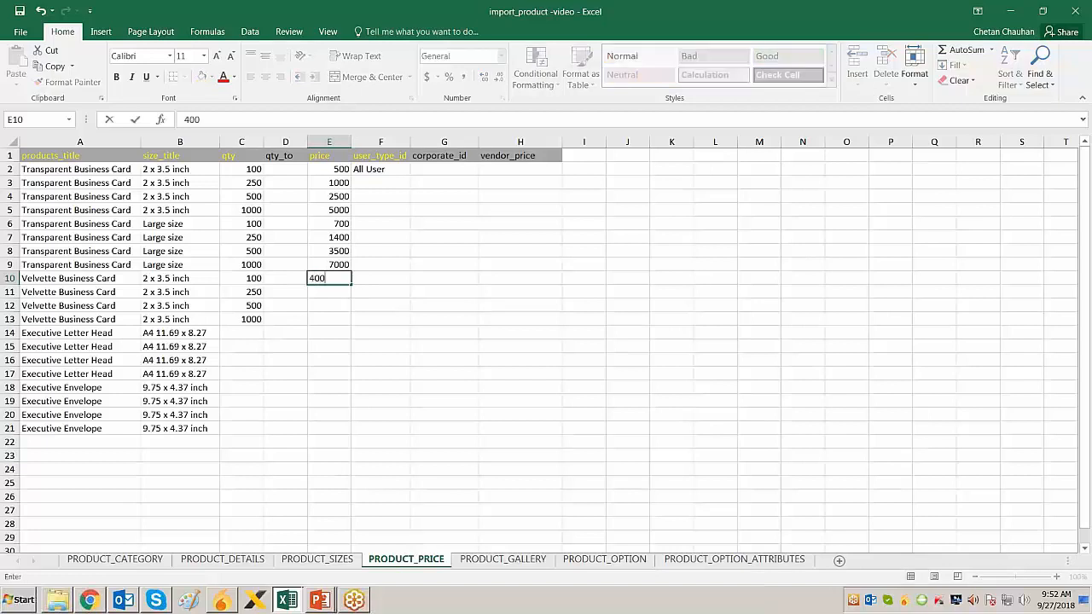
{"action": "key", "text": "Return"}
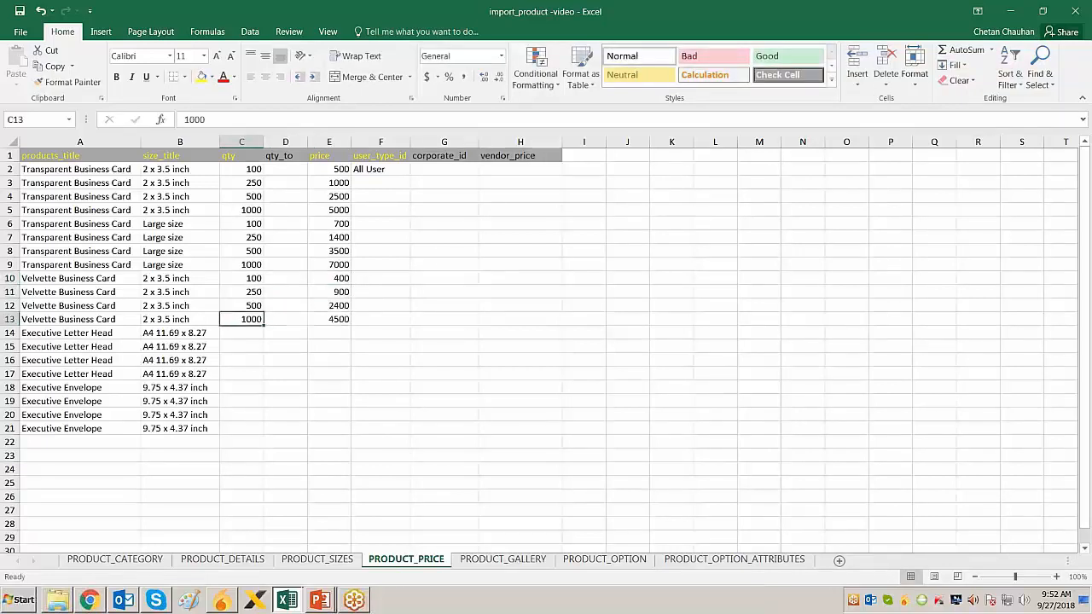
Set the first Executive Letter Head row's quantity range to qty 0 and qty_to 100
{"action": "key", "text": "Down"}
{"action": "key", "text": "Left"}
{"action": "key", "text": "Left"}
{"action": "key", "text": "Right"}
{"action": "key", "text": "Right"}
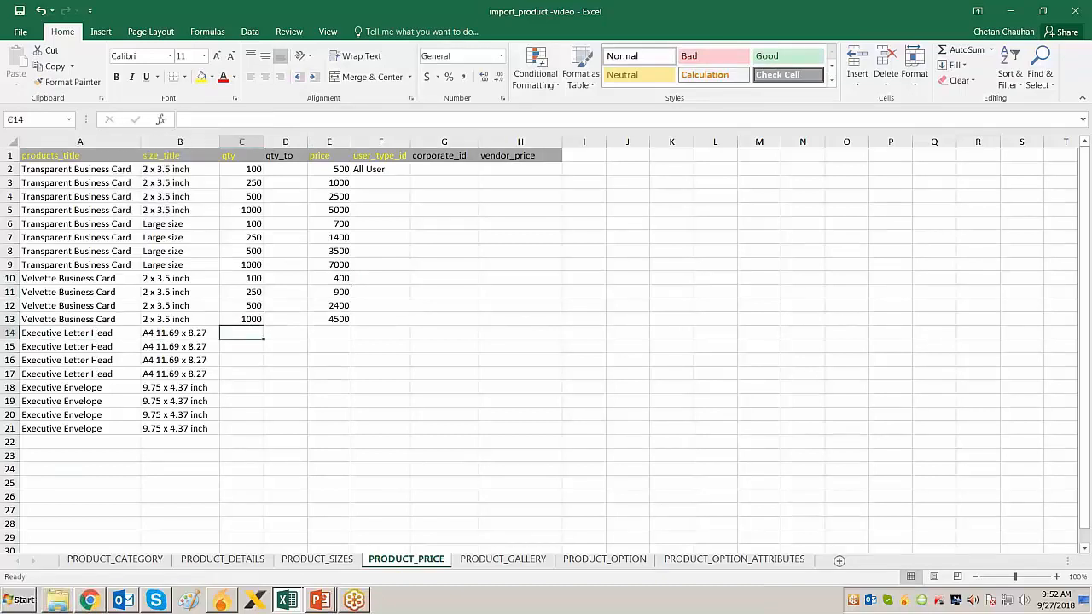
{"action": "key", "text": "Up"}
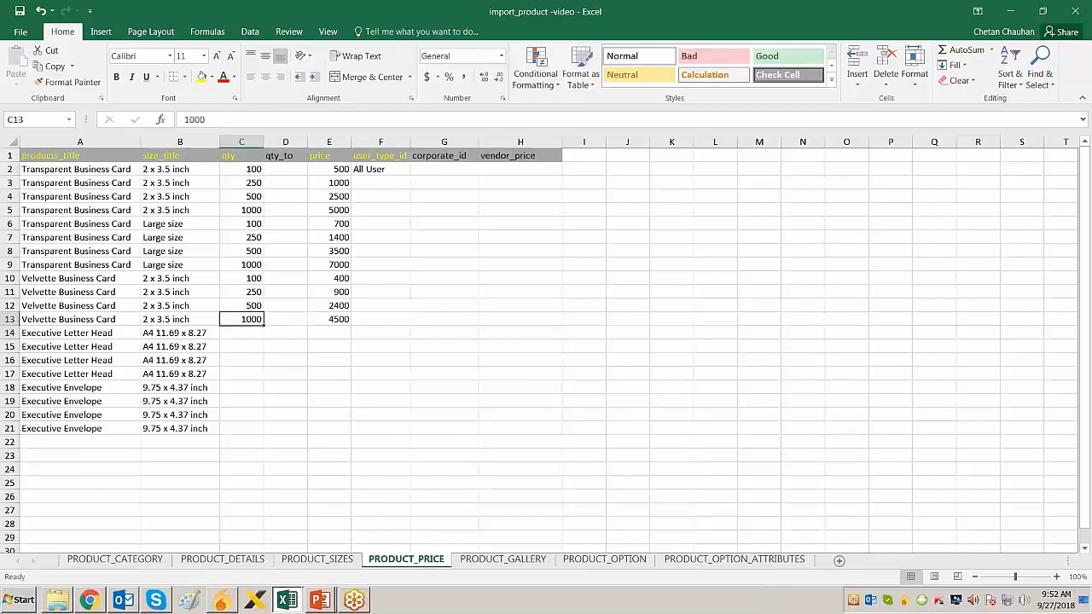
{"action": "key", "text": "Down"}
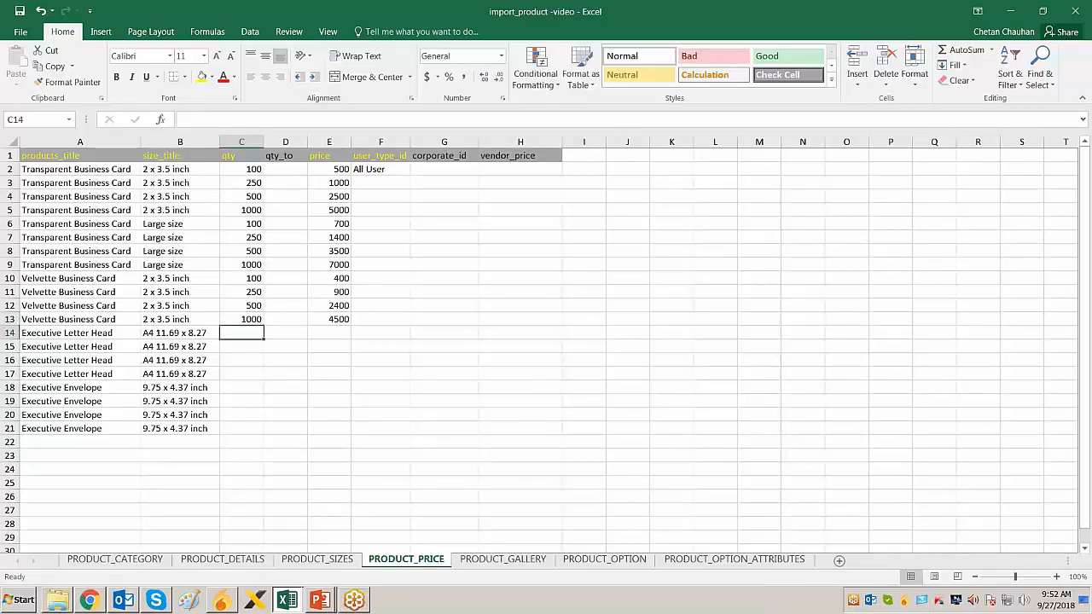
{"action": "type", "text": "0"}
{"action": "key", "text": "Tab"}
{"action": "type", "text": "1"}
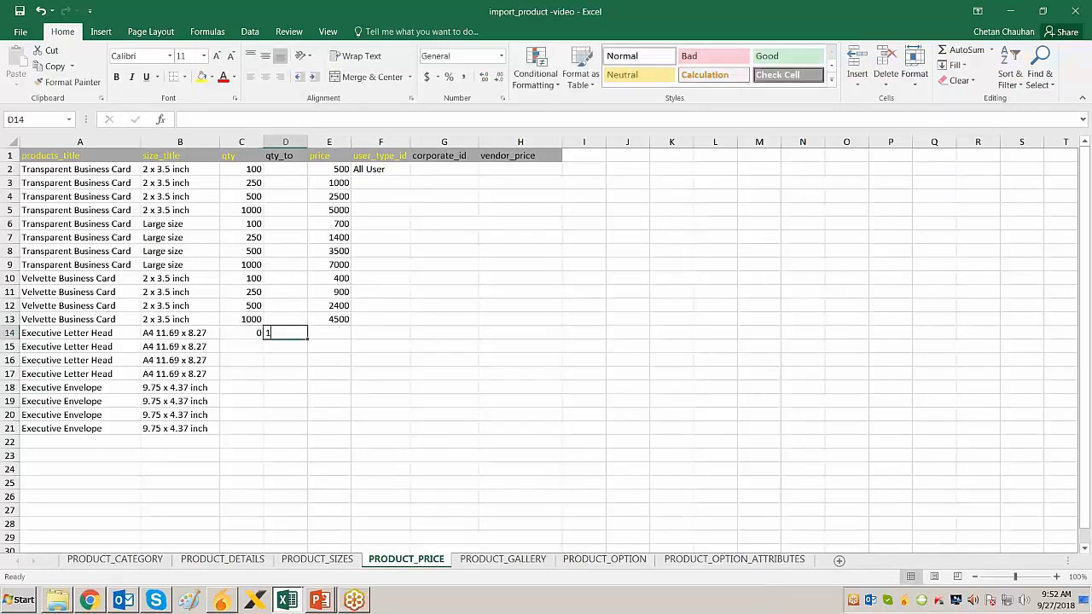
{"action": "type", "text": "00"}
{"action": "key", "text": "Return"}
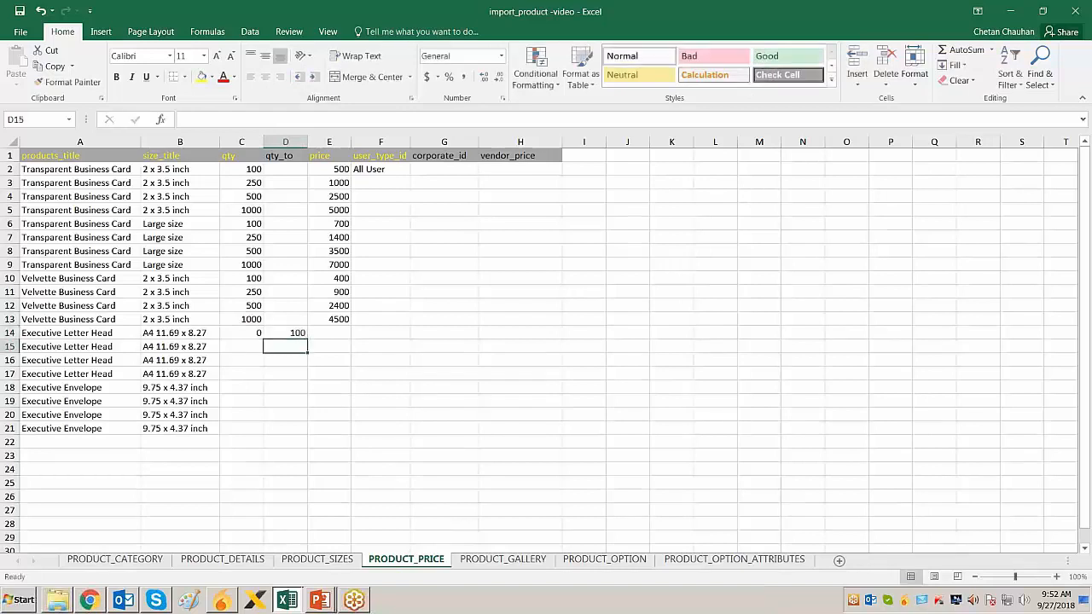
Set the second and third Executive Letter Head rows' quantity ranges to 101–250 and 251–500
{"action": "key", "text": "Left"}
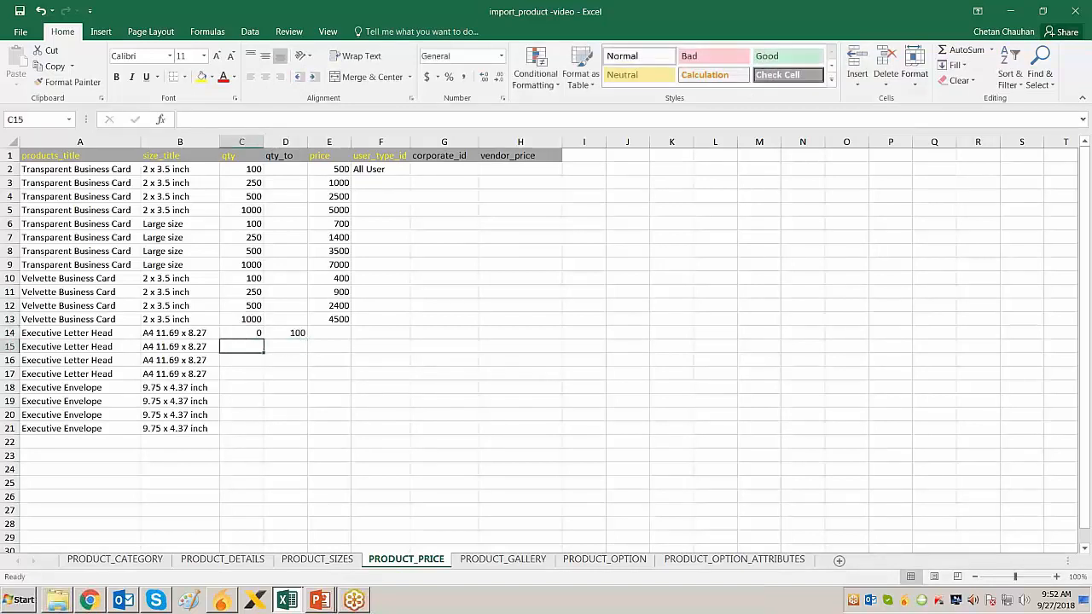
{"action": "type", "text": "101"}
{"action": "key", "text": "Tab"}
{"action": "type", "text": "25"}
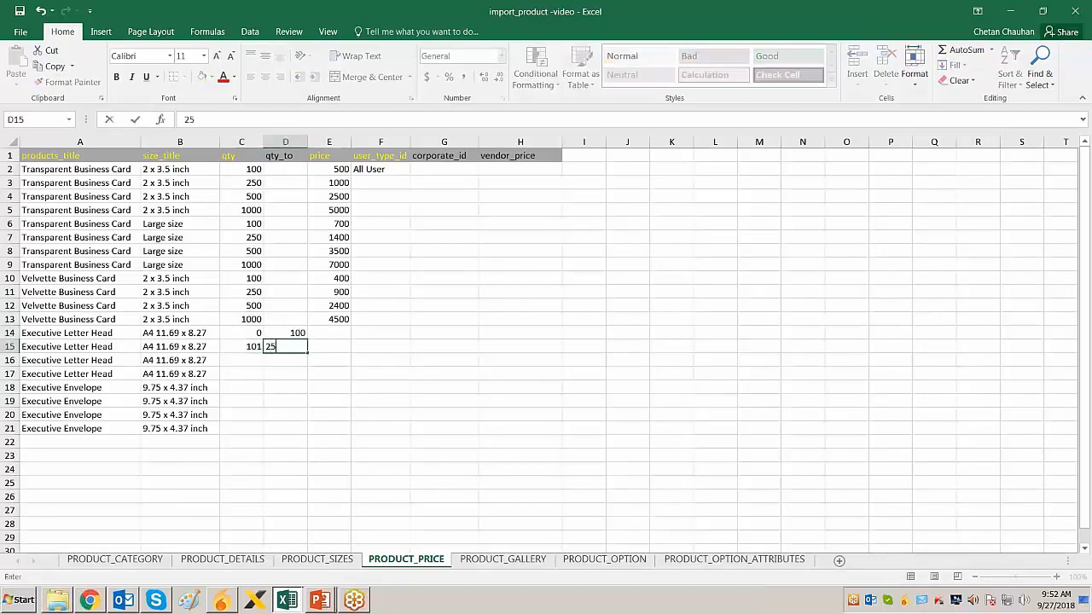
{"action": "type", "text": "0"}
{"action": "key", "text": "Return"}
{"action": "type", "text": "251"}
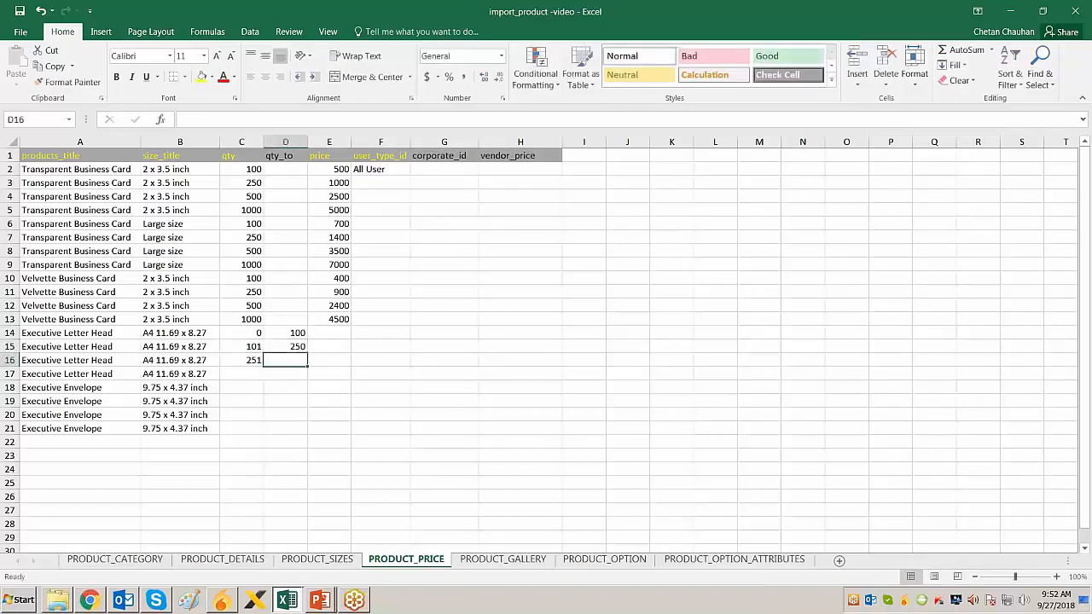
{"action": "key", "text": "Tab"}
{"action": "type", "text": "500"}
{"action": "key", "text": "Return"}
Set the fourth Executive Letter Head row's quantity range to qty 501 and qty_to 1000
{"action": "type", "text": "5"}
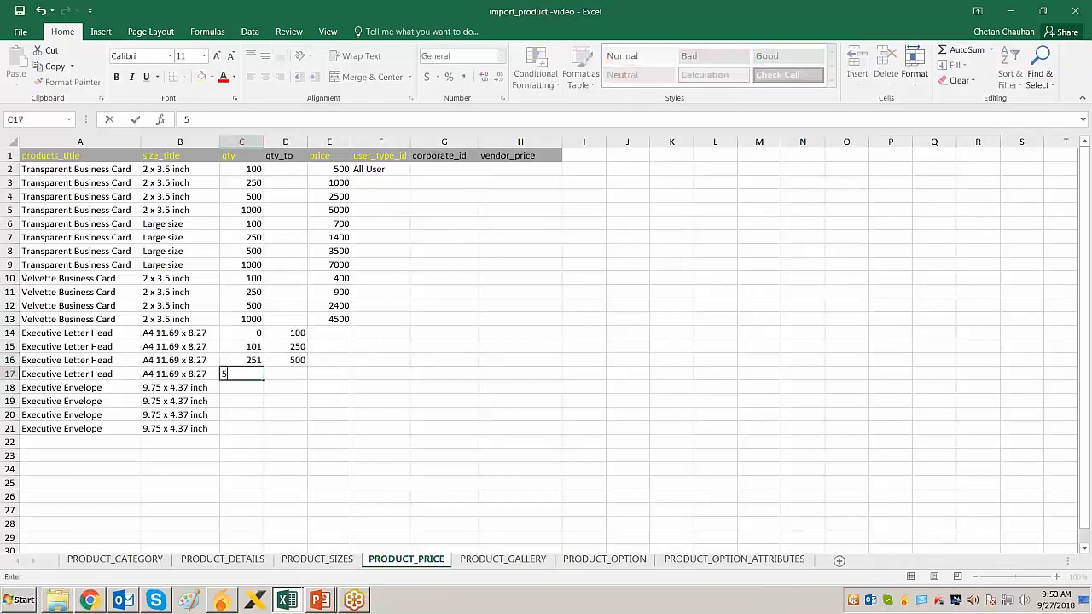
{"action": "type", "text": "00"}
{"action": "key", "text": "BackSpace"}
{"action": "type", "text": "1"}
{"action": "key", "text": "Tab"}
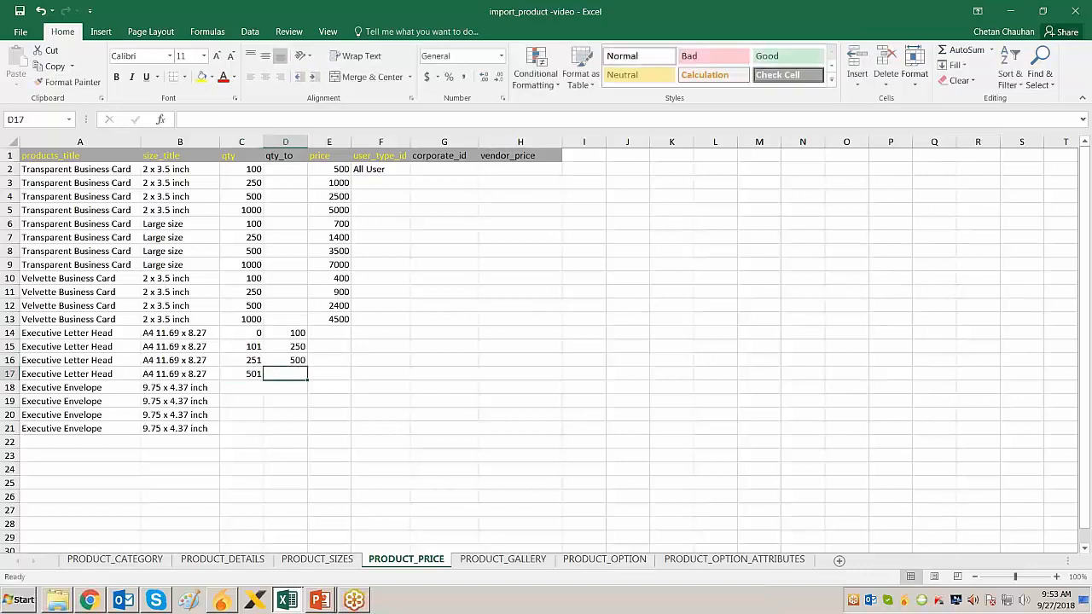
{"action": "type", "text": "1000"}
{"action": "key", "text": "Return"}
Copy the four Executive Letter Head quantity ranges in C14:D17 into the Executive Envelope rows starting at C18
{"action": "key", "text": "Up"}
{"action": "key", "text": "Up"}
{"action": "key", "text": "Up"}
{"action": "key", "text": "Up"}
{"action": "key", "text": "shift+Down"}
{"action": "key", "text": "shift+Down"}
{"action": "key", "text": "shift+Down"}
{"action": "key", "text": "shift+Right"}
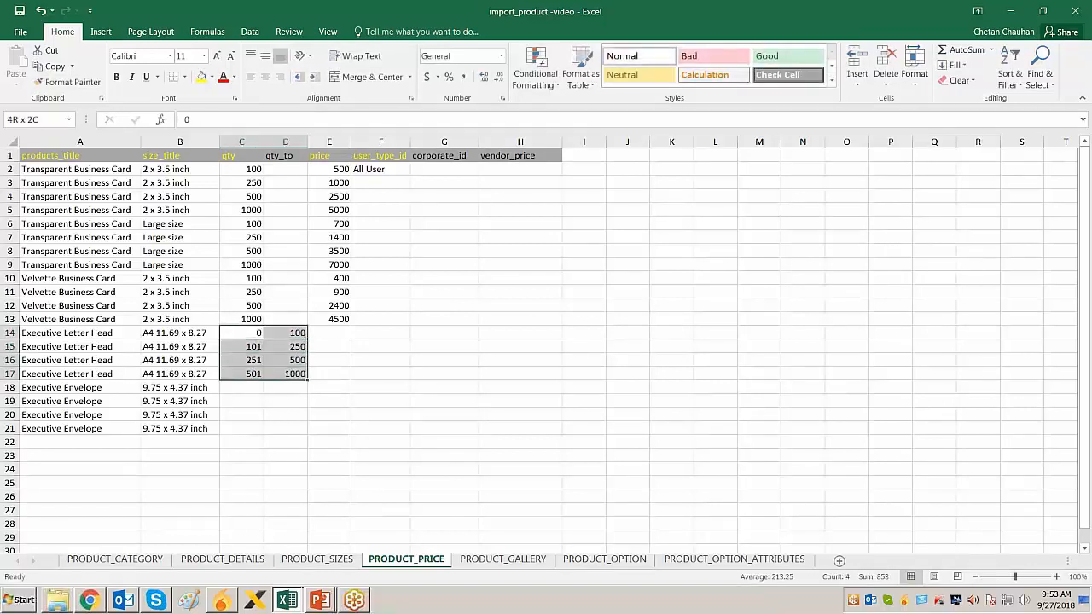
{"action": "key", "text": "ctrl+c"}
{"action": "key", "text": "Down"}
{"action": "key", "text": "Down"}
{"action": "key", "text": "Down"}
{"action": "key", "text": "Down"}
{"action": "key", "text": "Return"}
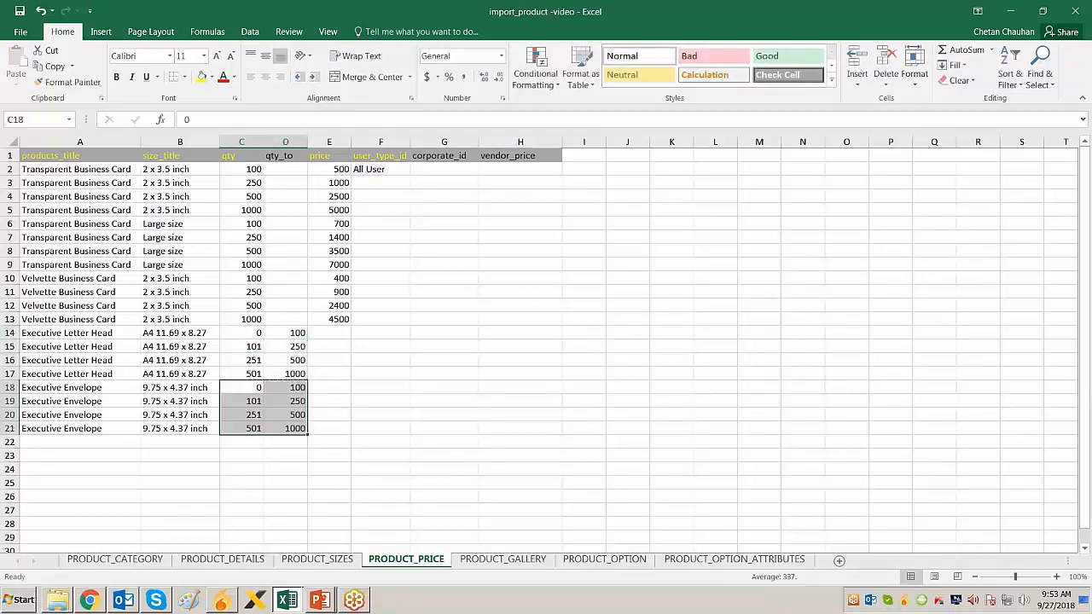
Check the price_defining_method of Executive Letter Head and Executive Envelope on the PRODUCT_DETAILS sheet
{"action": "key", "text": "Up"}
{"action": "key", "text": "Up"}
{"action": "key", "text": "Up"}
{"action": "key", "text": "Up"}
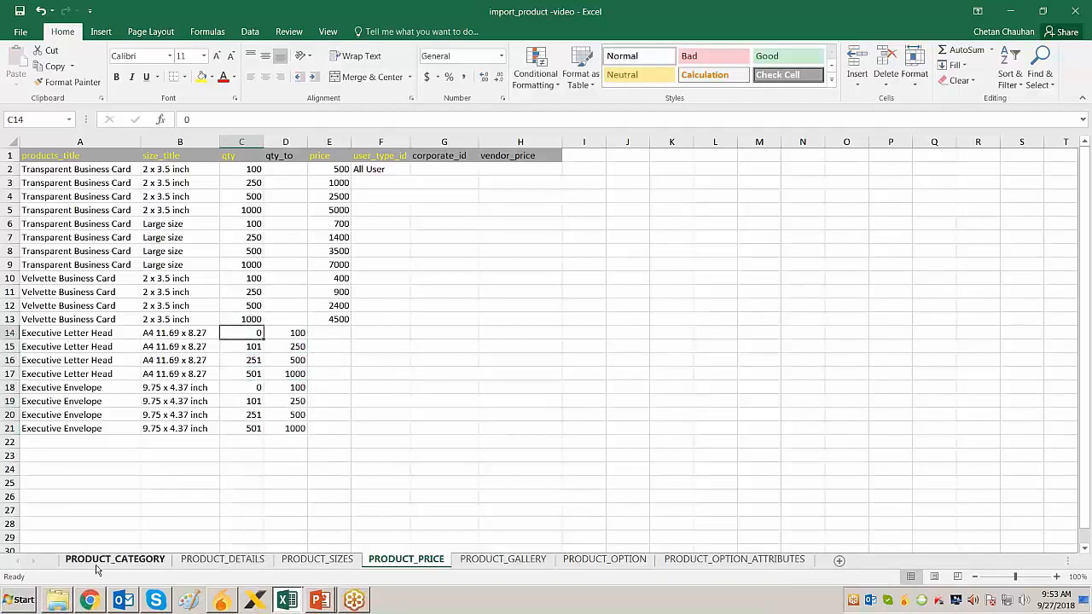
{"action": "left_click", "coordinate": [217, 562]}
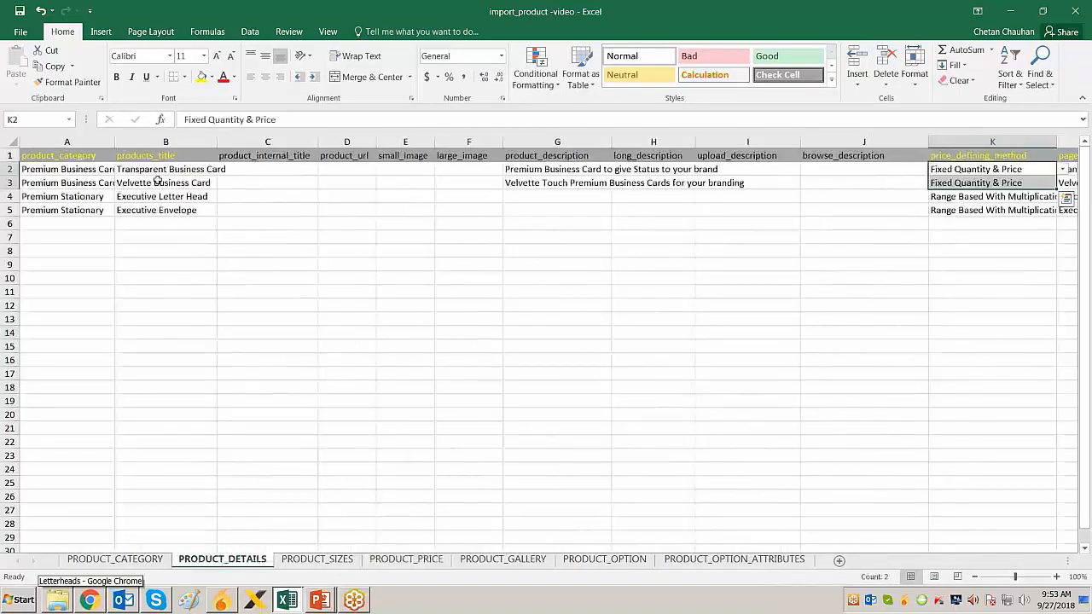
{"action": "left_click", "coordinate": [712, 211]}
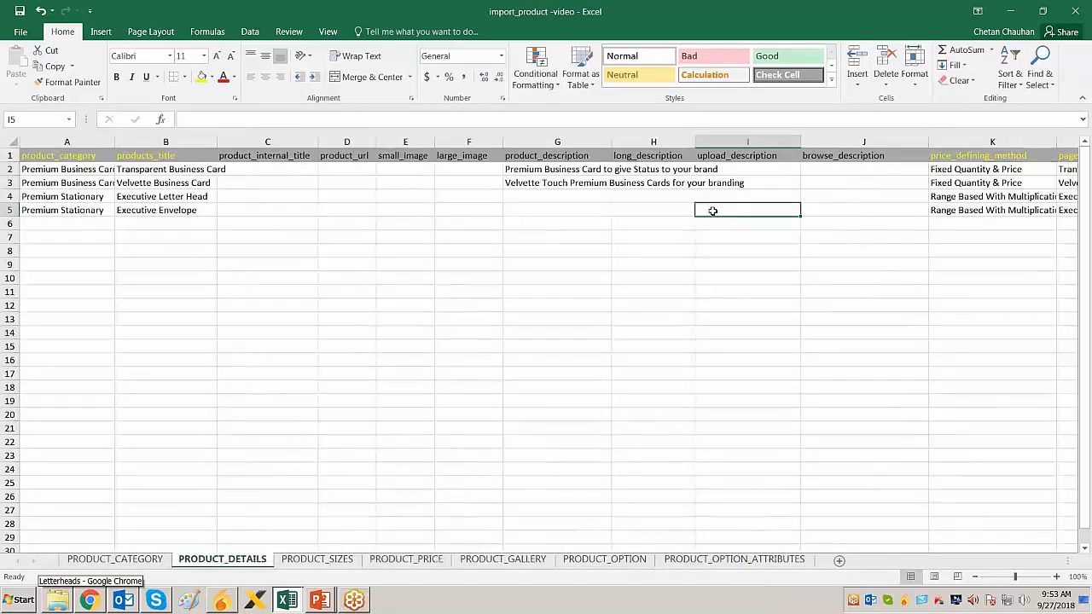
{"action": "key", "text": "Right"}
{"action": "key", "text": "Right"}
{"action": "key", "text": "Right"}
{"action": "key", "text": "Right"}
{"action": "key", "text": "Right"}
{"action": "key", "text": "Left"}
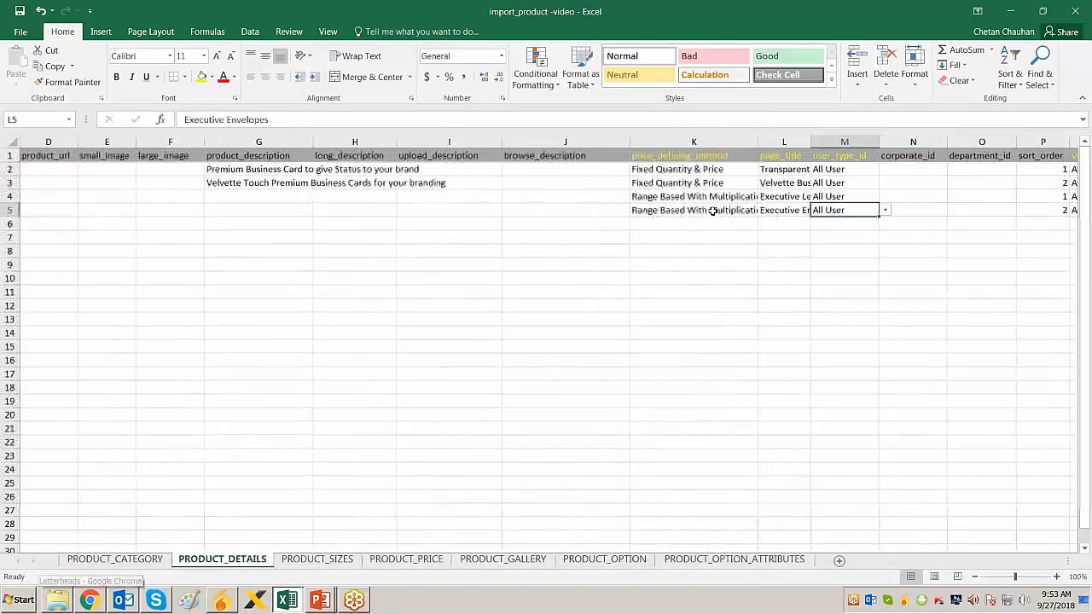
{"action": "key", "text": "Left"}
{"action": "key", "text": "Up"}
{"action": "key", "text": "shift+Down"}
{"action": "key", "text": "ctrl+Page_Down"}
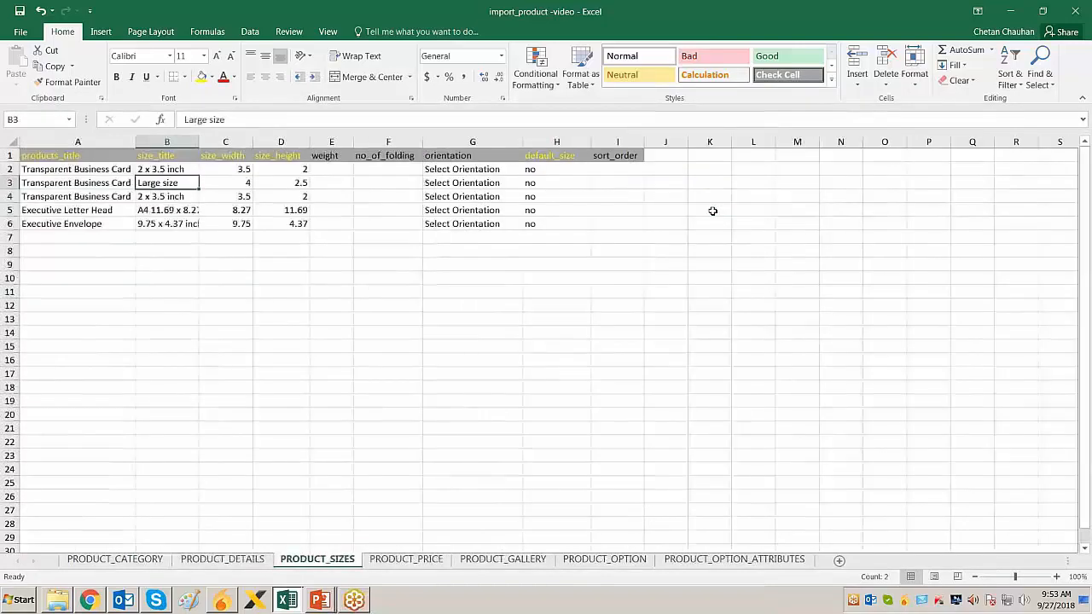
Review the qty, qty_to and price cells of the first Executive Letter Head row on the PRODUCT_PRICE sheet
{"action": "key", "text": "ctrl+Page_Down"}
{"action": "key", "text": "Left"}
{"action": "key", "text": "Right"}
{"action": "key", "text": "Right"}
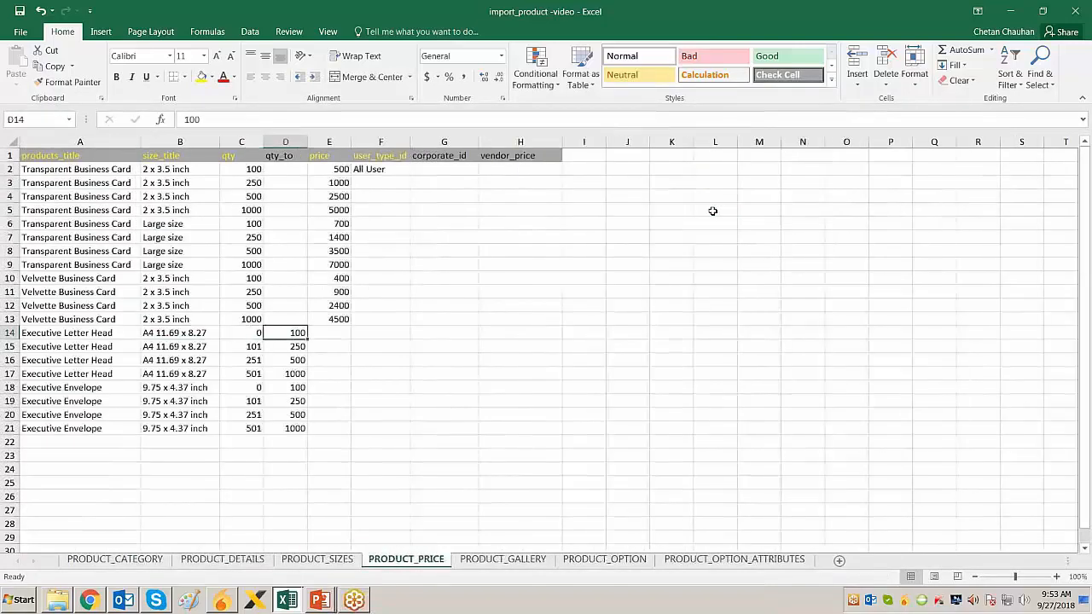
{"action": "key", "text": "Right"}
{"action": "key", "text": "Right"}
{"action": "key", "text": "Left"}
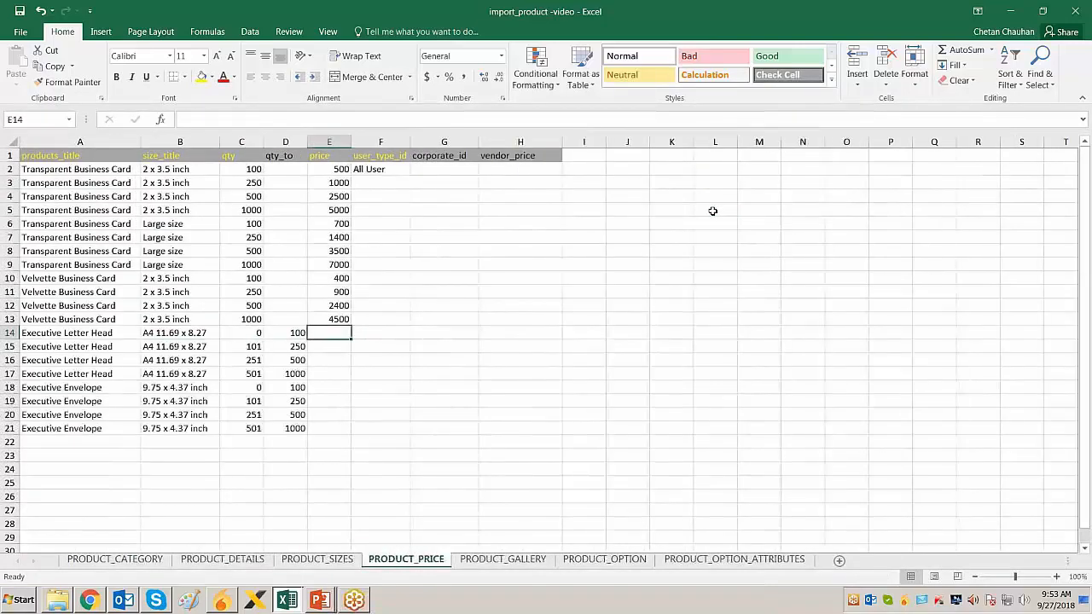
{"action": "key", "text": "Left"}
{"action": "key", "text": "Left"}
{"action": "key", "text": "Right"}
{"action": "key", "text": "Left"}
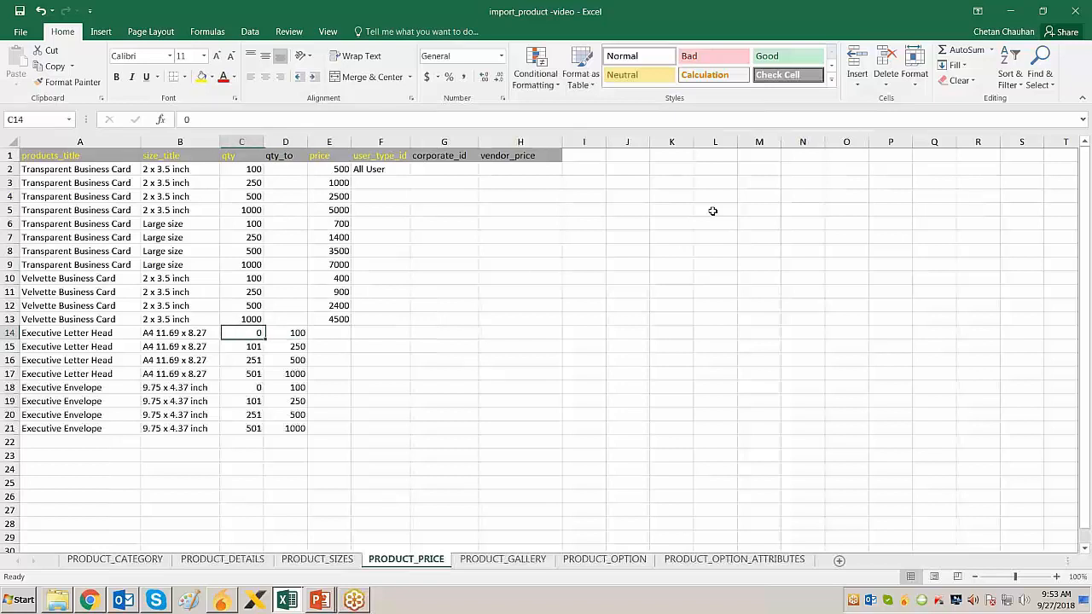
{"action": "key", "text": "Left"}
{"action": "key", "text": "Right"}
{"action": "key", "text": "Right"}
{"action": "key", "text": "Right"}
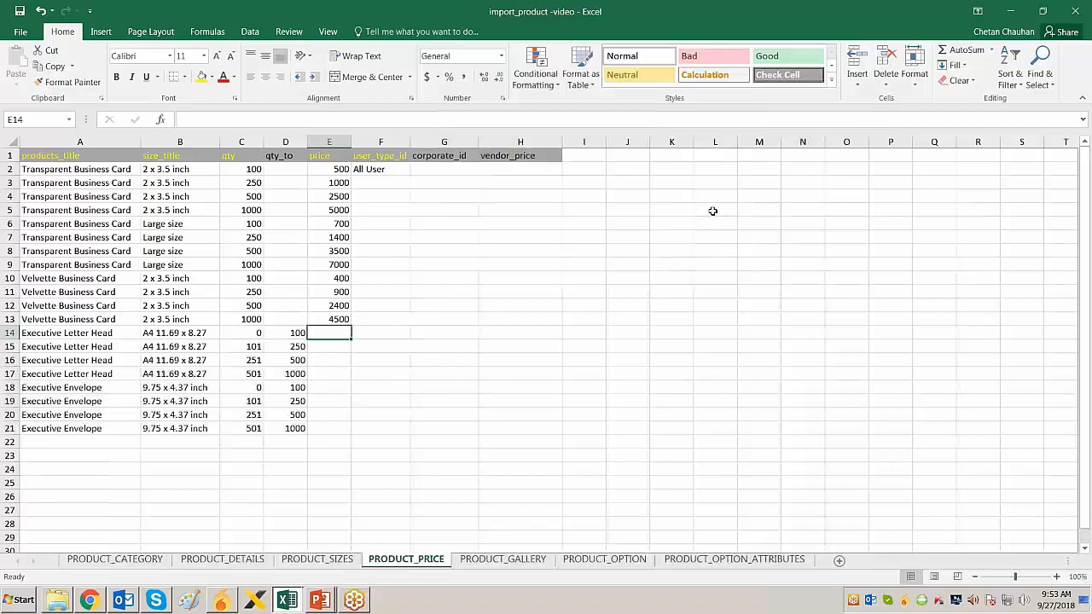
Set the prices of the four Executive Letter Head rows to 0.8, 0.7, 0.6 and 0.5
{"action": "type", "text": "0.58"}
{"action": "key", "text": "Return"}
{"action": "type", "text": "0."}
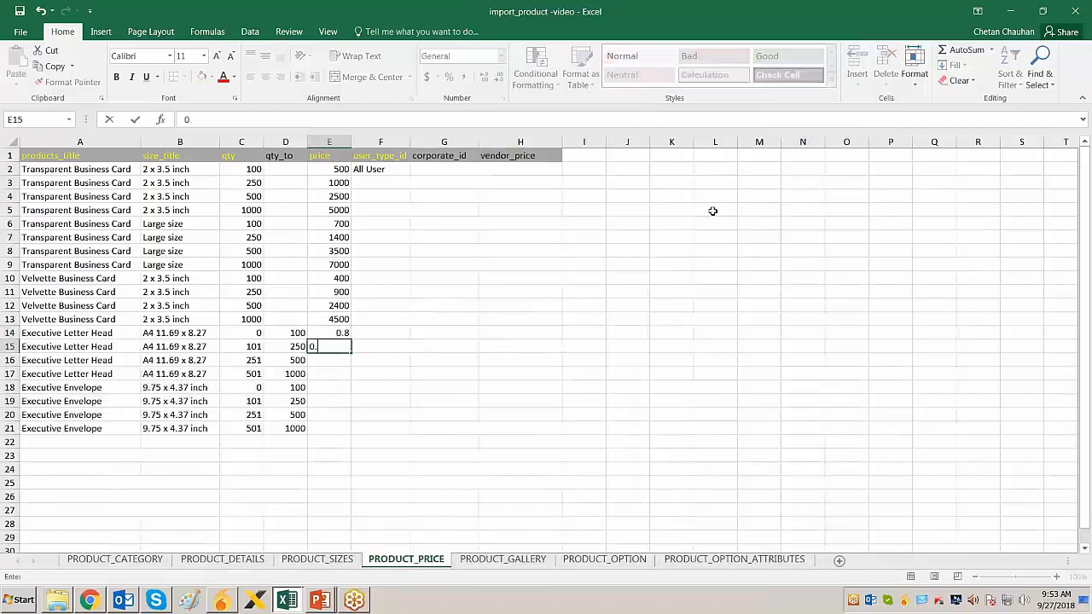
{"action": "type", "text": "7"}
{"action": "key", "text": "Return"}
{"action": "type", "text": "0.6"}
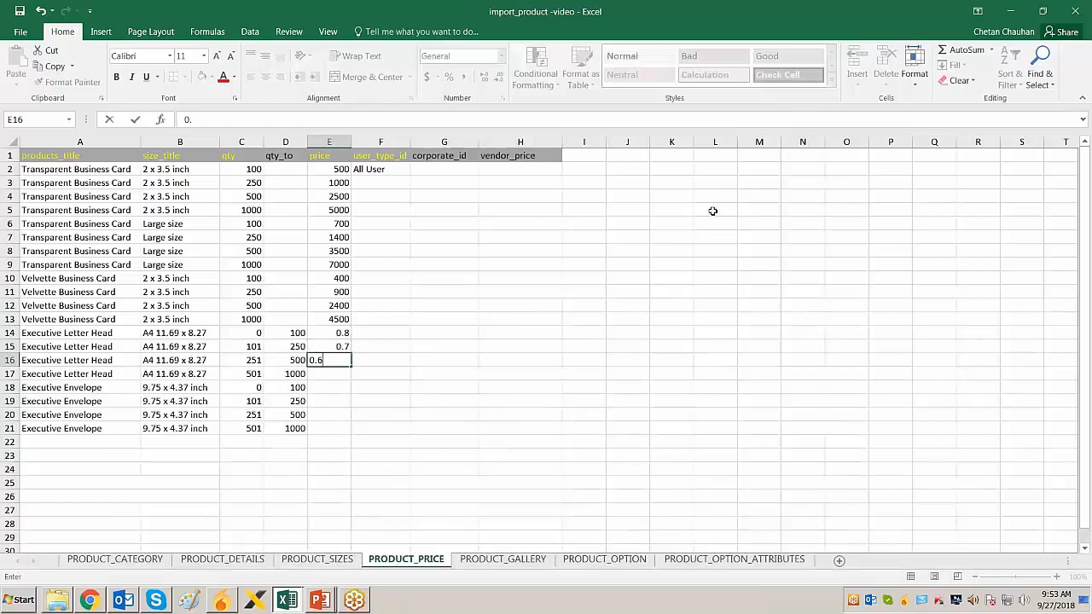
{"action": "key", "text": "Return"}
{"action": "type", "text": "0.5"}
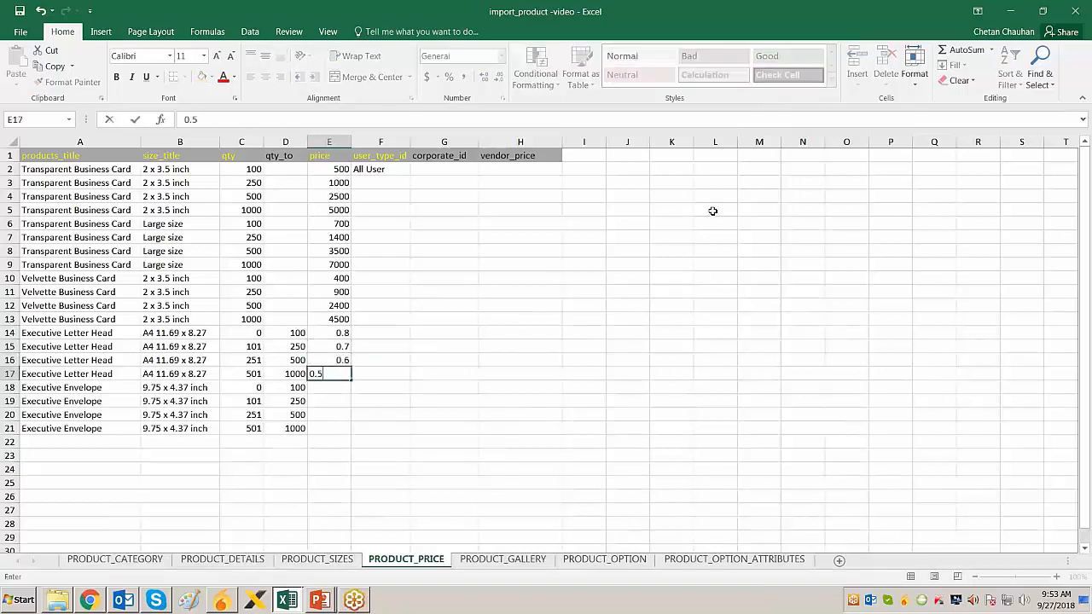
{"action": "key", "text": "Return"}
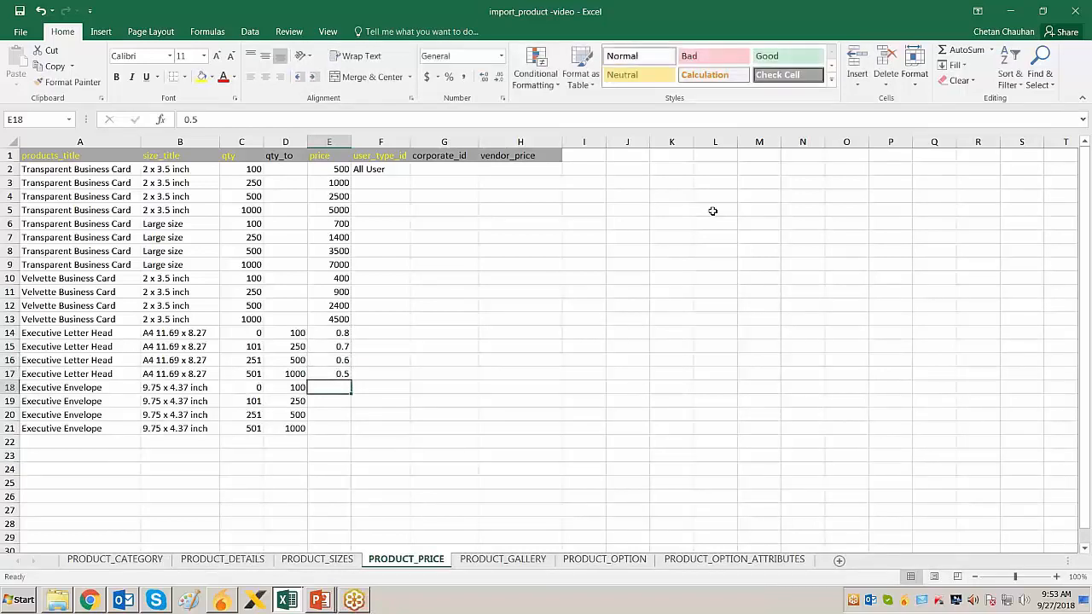
Copy the four Executive Letter Head prices in E14:E17 into the Executive Envelope rows starting at E18
{"action": "key", "text": "Up"}
{"action": "key", "text": "Up"}
{"action": "key", "text": "Up"}
{"action": "key", "text": "Up"}
{"action": "key", "text": "shift+Down"}
{"action": "key", "text": "shift+Down"}
{"action": "key", "text": "shift+Down"}
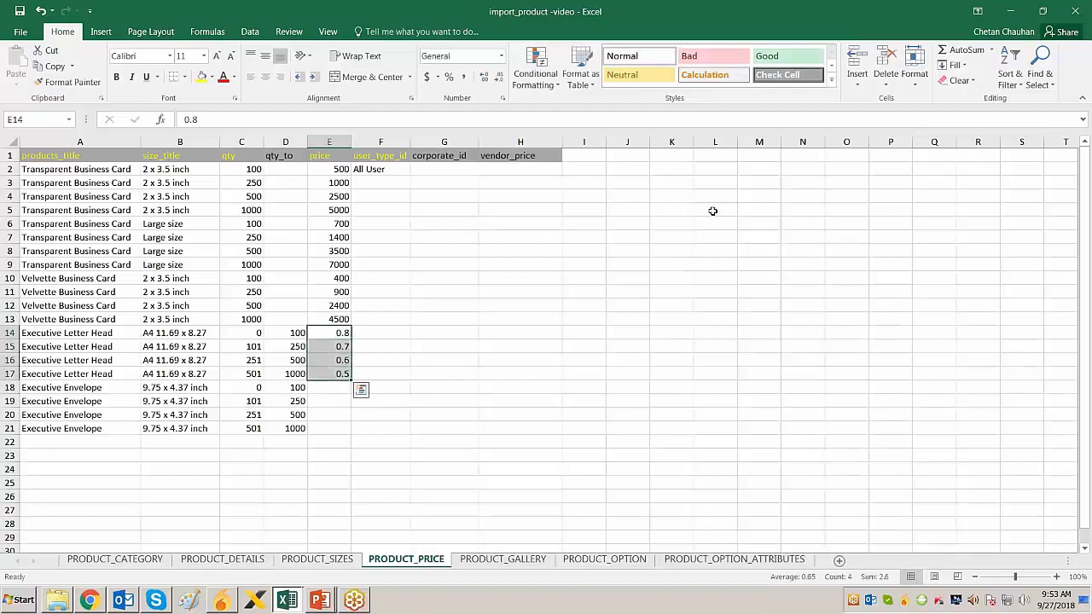
{"action": "key", "text": "ctrl+c"}
{"action": "key", "text": "Down"}
{"action": "key", "text": "Down"}
{"action": "key", "text": "Down"}
{"action": "key", "text": "Down"}
{"action": "key", "text": "ctrl+v"}
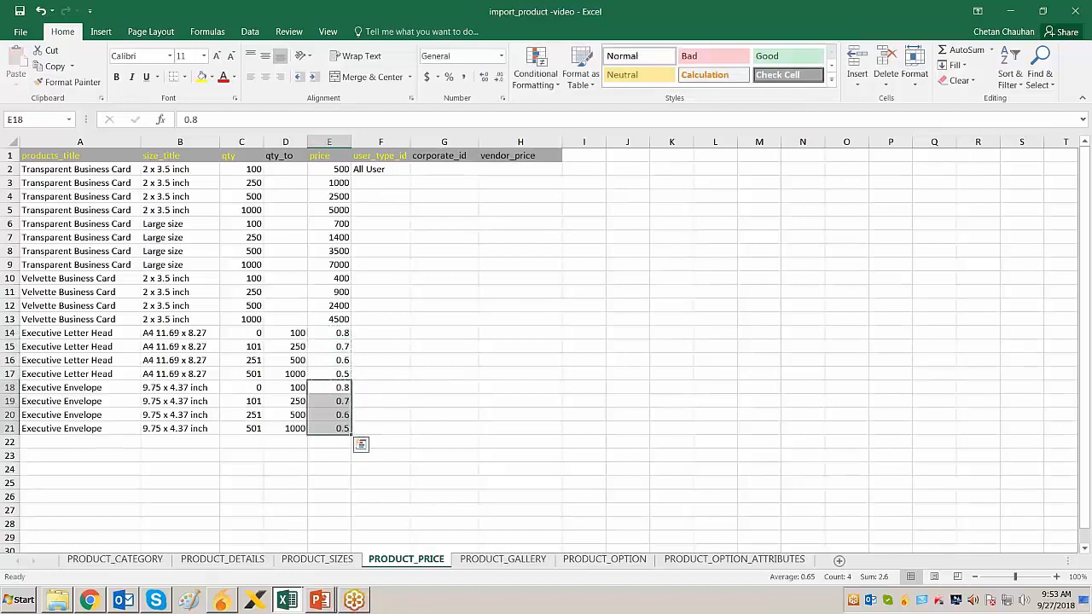
Copy the All User value from F2 down the user_type_id column through row 21
{"action": "key", "text": "Down"}
{"action": "key", "text": "Right"}
{"action": "key", "text": "Up"}
{"action": "key", "text": "ctrl+Up"}
{"action": "key", "text": "ctrl+c"}
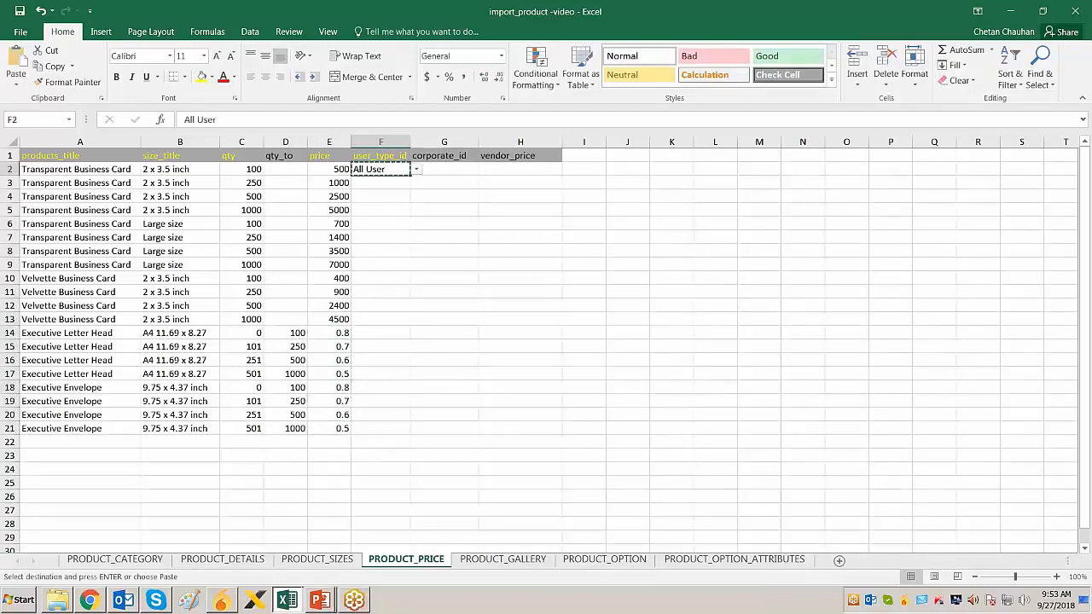
{"action": "key", "text": "shift+Down"}
{"action": "key", "text": "shift+Down"}
{"action": "key", "text": "shift+Down"}
{"action": "key", "text": "shift+Down"}
{"action": "key", "text": "shift+Down"}
{"action": "key", "text": "shift+Down"}
{"action": "key", "text": "shift+Down"}
{"action": "key", "text": "shift+Down"}
{"action": "key", "text": "shift+Down"}
{"action": "key", "text": "shift+Down"}
{"action": "key", "text": "shift+Down"}
{"action": "key", "text": "shift+Down"}
{"action": "key", "text": "shift+Down"}
{"action": "key", "text": "shift+Down"}
{"action": "key", "text": "shift+Down"}
{"action": "key", "text": "shift+Down"}
{"action": "key", "text": "shift+Down"}
{"action": "key", "text": "shift+Down"}
{"action": "key", "text": "shift+Down"}
{"action": "key", "text": "ctrl+v"}
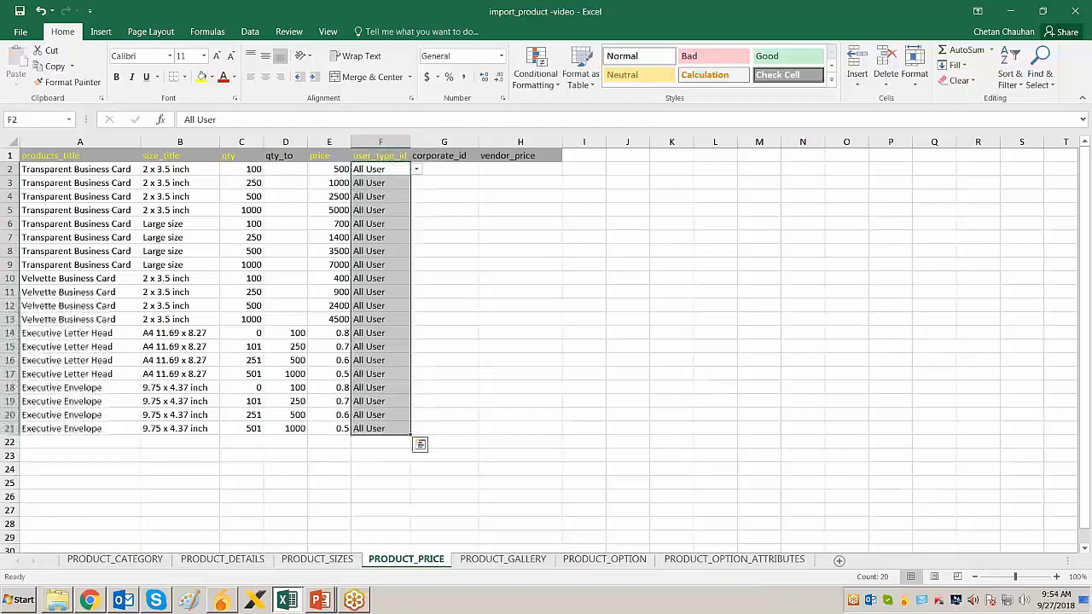
On the PRODUCT_GALLERY sheet, replace the products_title in A2 with Transparent Business Card and select the cells down to A5
{"action": "key", "text": "Up"}
{"action": "key", "text": "Right"}
{"action": "left_click", "coordinate": [493, 558]}
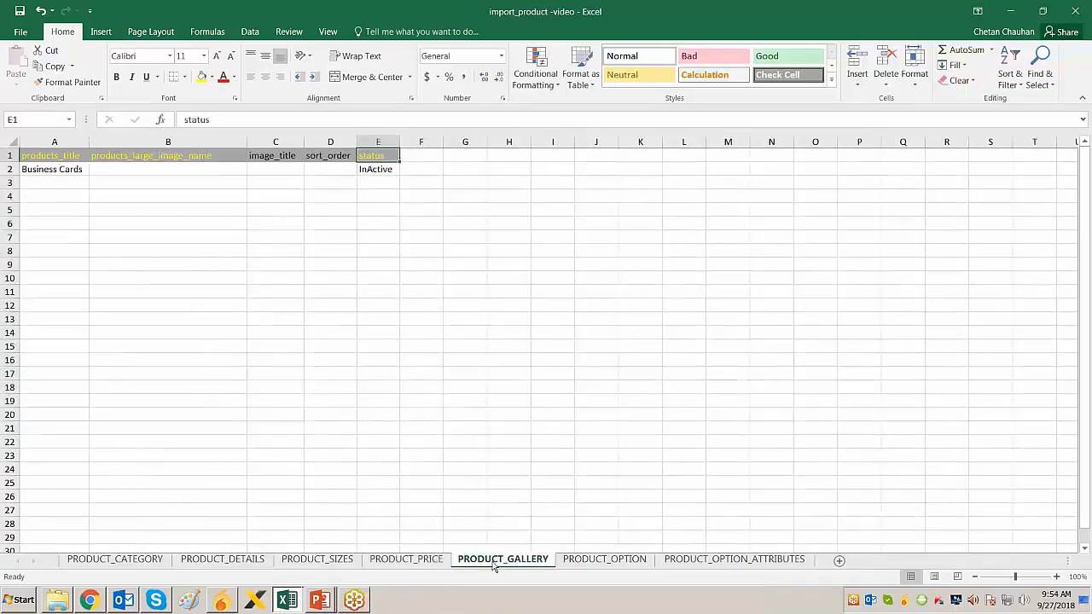
{"action": "left_click", "coordinate": [59, 173]}
{"action": "key", "text": "ctrl+v"}
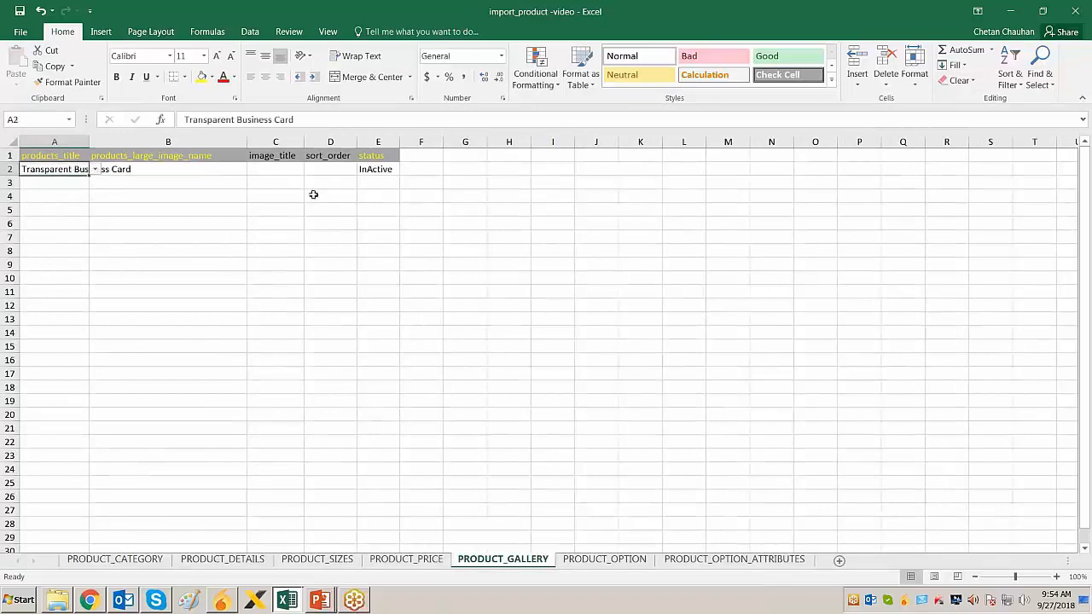
{"action": "key", "text": "shift+Down"}
{"action": "key", "text": "shift+Down"}
{"action": "key", "text": "shift+Down"}
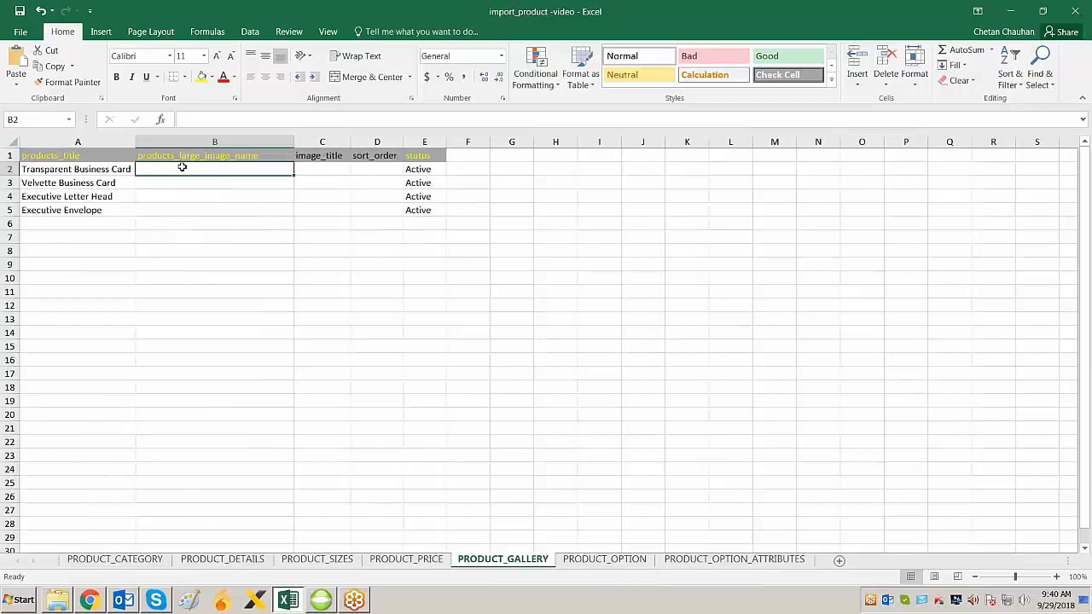
Copy the image name business-card_1 from the Minimal Theme - Product images folder into products_large_image_name for Transparent Business Card in B2
{"action": "left_click_drag", "start_coordinate": [180, 163], "coordinate": [185, 210]}
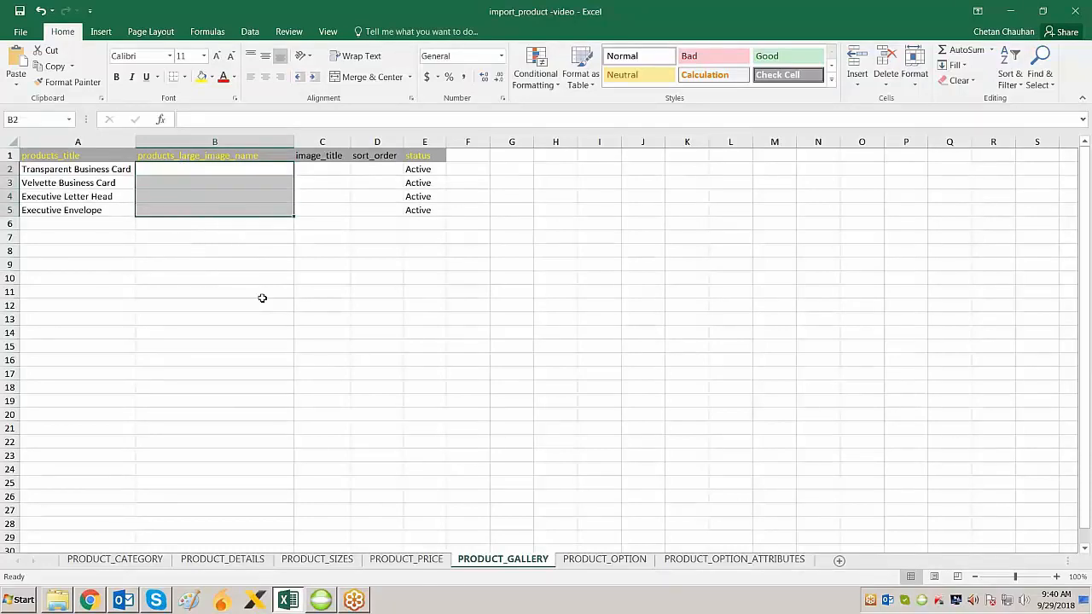
{"action": "key", "text": "alt+Tab"}
{"action": "key", "text": "Down"}
{"action": "key", "text": "Down"}
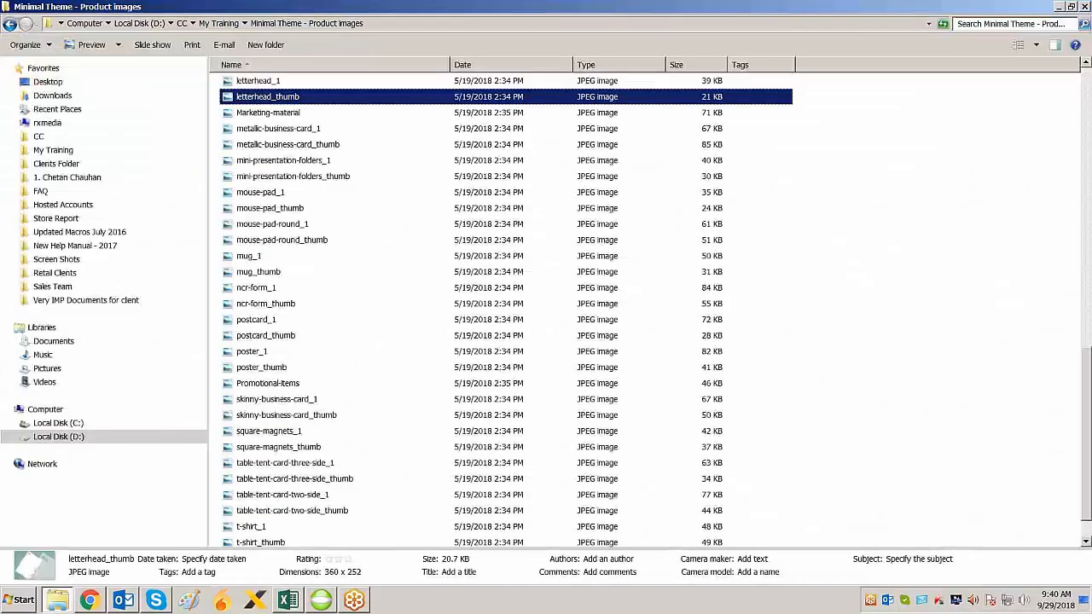
{"action": "key", "text": "Up"}
{"action": "key", "text": "Up"}
{"action": "key", "text": "Up"}
{"action": "key", "text": "Up"}
{"action": "key", "text": "Up"}
{"action": "key", "text": "Up"}
{"action": "key", "text": "Up"}
{"action": "key", "text": "Up"}
{"action": "key", "text": "Up"}
{"action": "key", "text": "Up"}
{"action": "key", "text": "Up"}
{"action": "key", "text": "Up"}
{"action": "key", "text": "Up"}
{"action": "key", "text": "Up"}
{"action": "key", "text": "Up"}
{"action": "key", "text": "Up"}
{"action": "key", "text": "Up"}
{"action": "key", "text": "Up"}
{"action": "key", "text": "Up"}
{"action": "key", "text": "Up"}
{"action": "key", "text": "Up"}
{"action": "key", "text": "Up"}
{"action": "key", "text": "Up"}
{"action": "key", "text": "Up"}
{"action": "key", "text": "Up"}
{"action": "key", "text": "Up"}
{"action": "key", "text": "Up"}
{"action": "key", "text": "Up"}
{"action": "key", "text": "Up"}
{"action": "key", "text": "Up"}
{"action": "key", "text": "Up"}
{"action": "key", "text": "Up"}
{"action": "key", "text": "Up"}
{"action": "key", "text": "Up"}
{"action": "key", "text": "Up"}
{"action": "key", "text": "Up"}
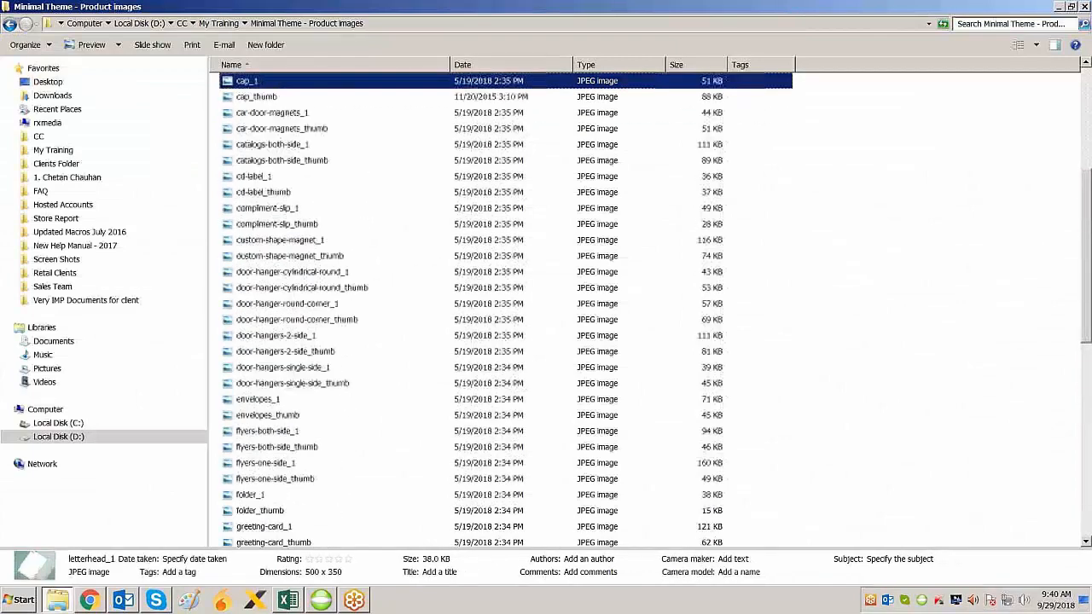
{"action": "key", "text": "Down"}
{"action": "key", "text": "Down"}
{"action": "key", "text": "Down"}
{"action": "key", "text": "Down"}
{"action": "key", "text": "Down"}
{"action": "key", "text": "Down"}
{"action": "key", "text": "Down"}
{"action": "key", "text": "Down"}
{"action": "key", "text": "Down"}
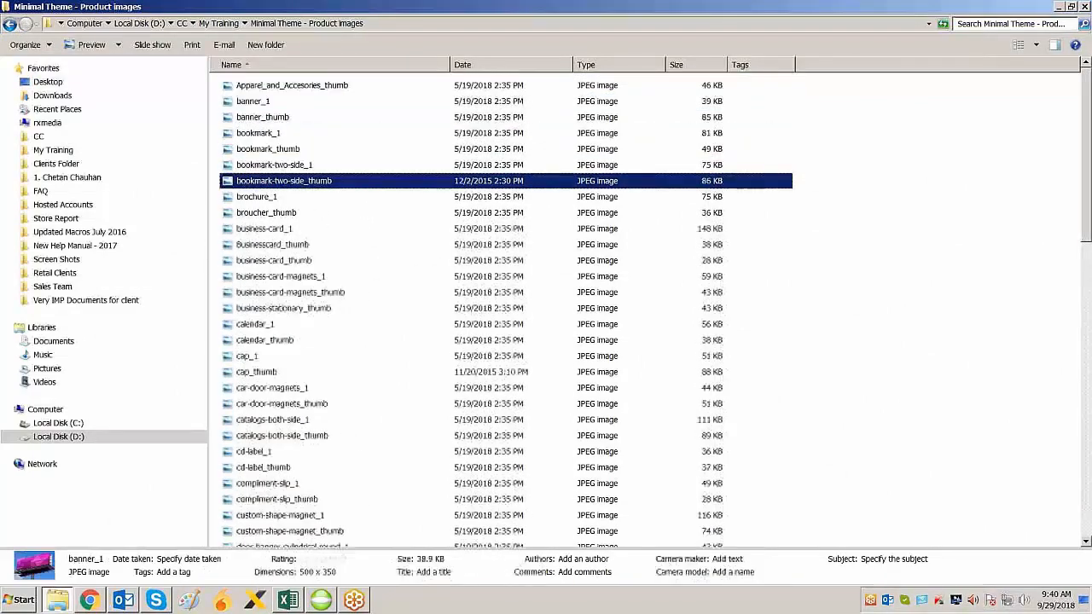
{"action": "key", "text": "Up"}
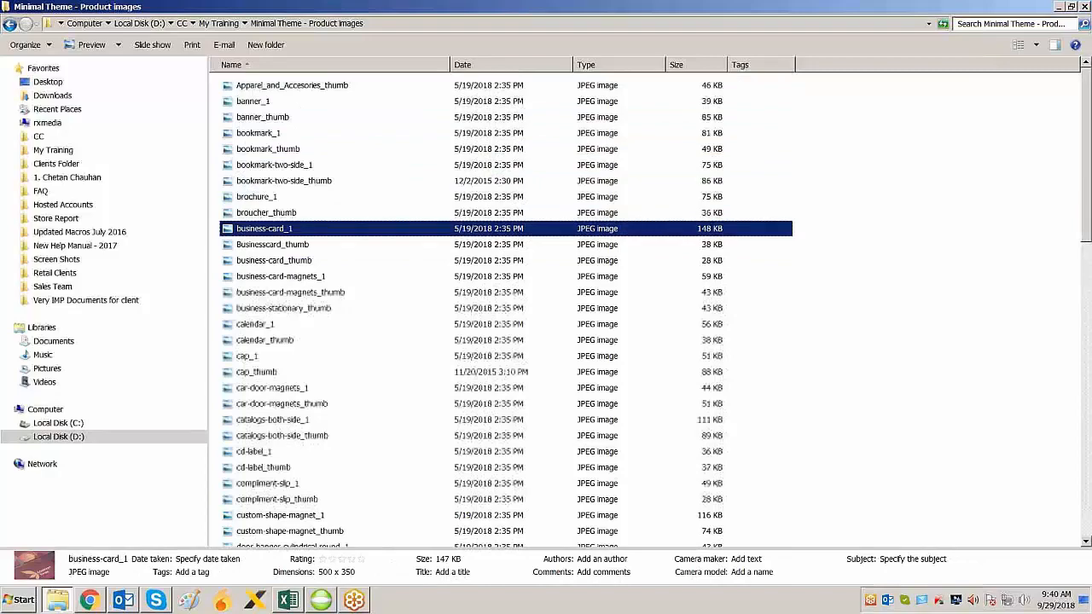
{"action": "key", "text": "F2"}
{"action": "key", "text": "alt+Tab"}
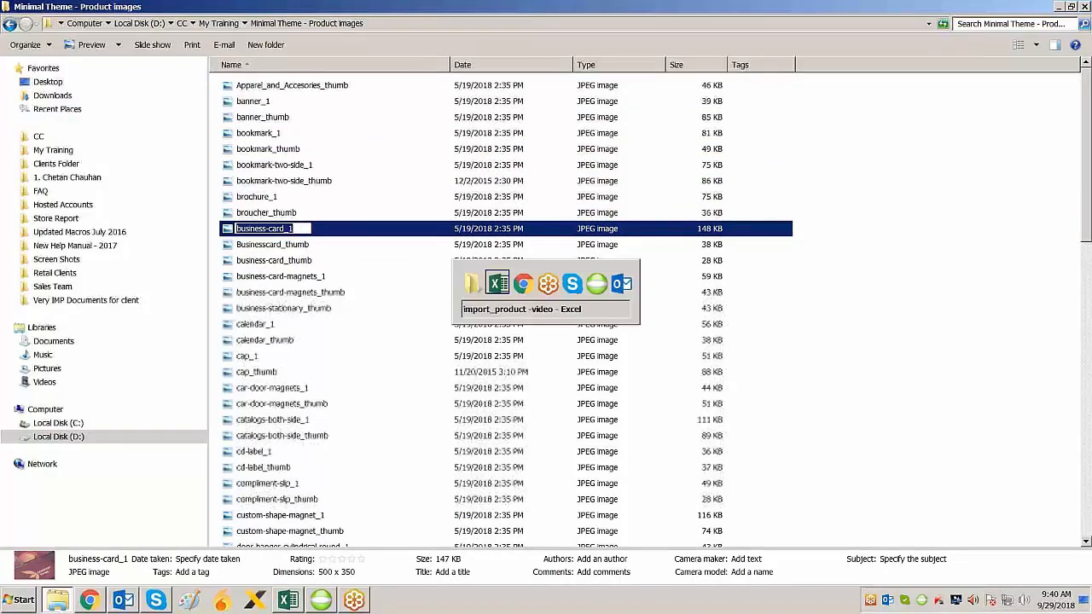
{"action": "key", "text": "Up"}
{"action": "key", "text": "Down"}
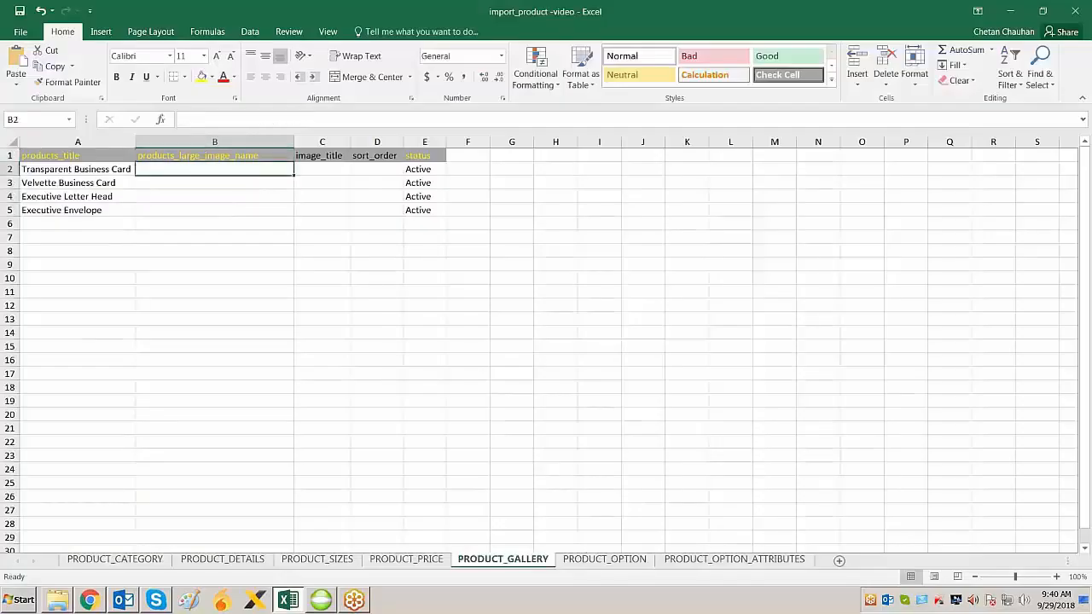
{"action": "key", "text": "ctrl+v"}
{"action": "key", "text": "Down"}
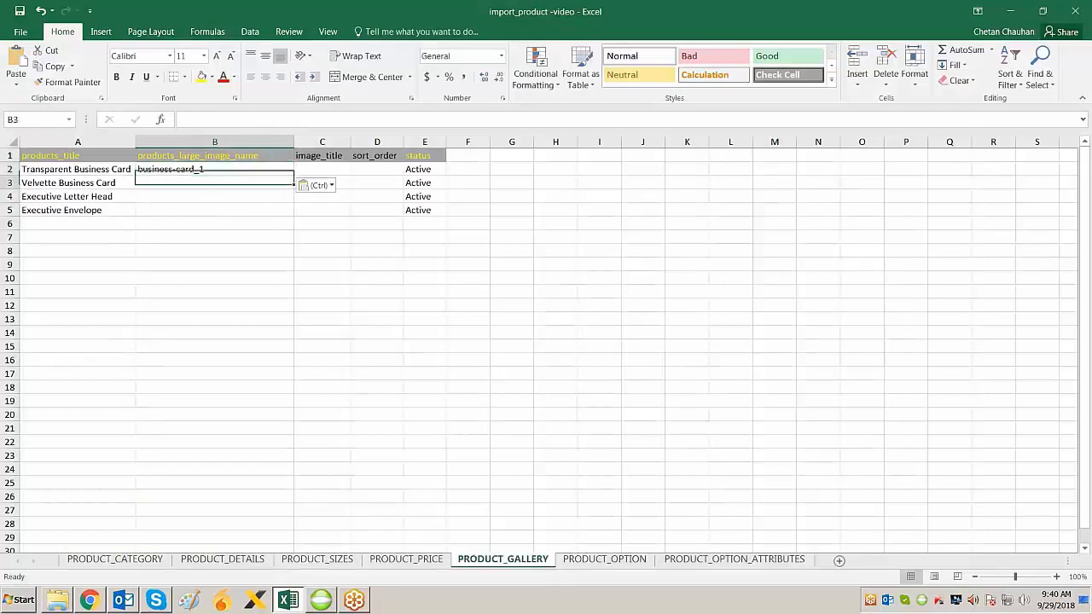
Copy the image names business-card-magnets_1, letterhead_1 and envelopes_1 from the images folder into B3, B4 and B5 of PRODUCT_GALLERY
{"action": "key", "text": "alt+Tab"}
{"action": "key", "text": "Down"}
{"action": "key", "text": "Down"}
{"action": "key", "text": "Down"}
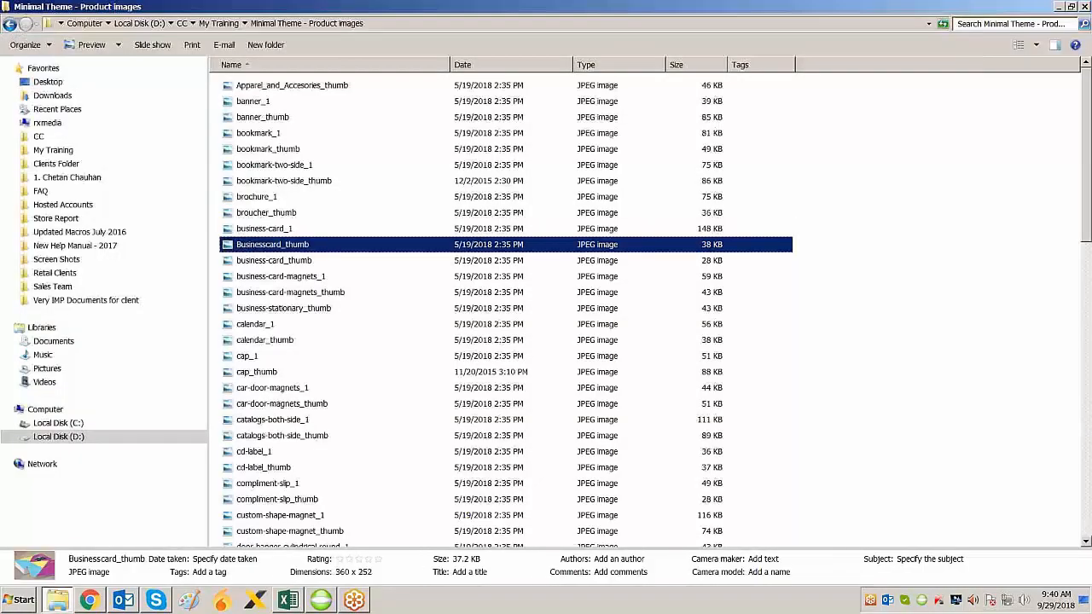
{"action": "key", "text": "F2"}
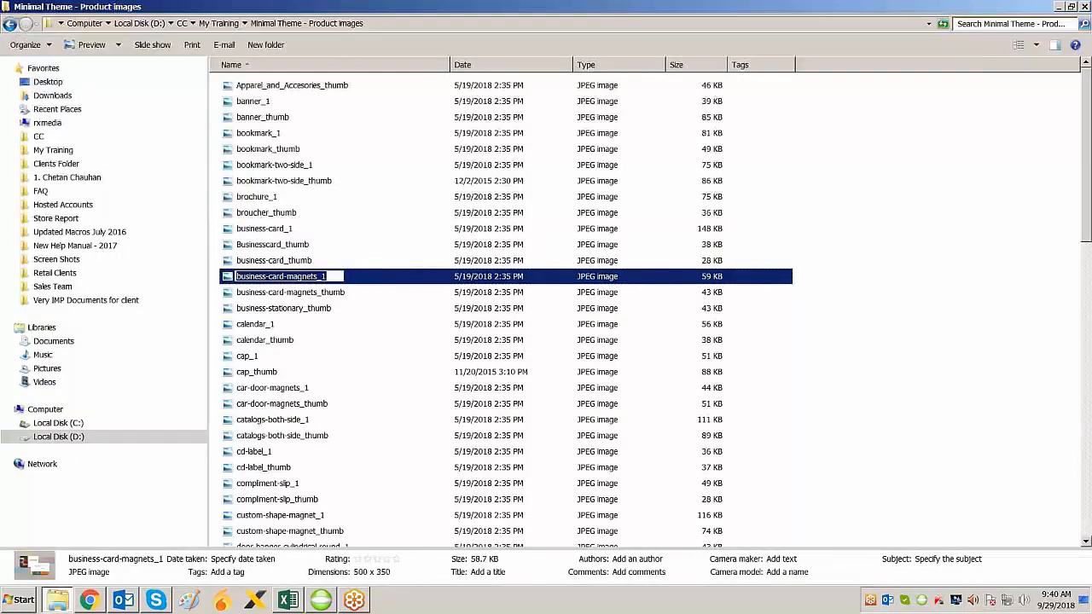
{"action": "key", "text": "alt+Tab"}
{"action": "key", "text": "ctrl+v"}
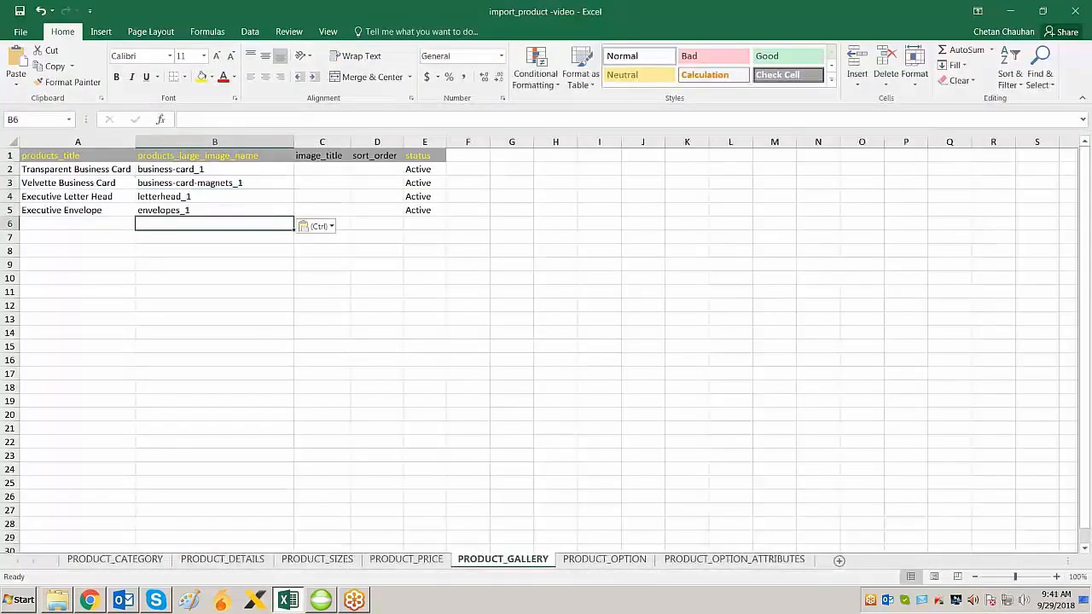
{"action": "key", "text": "Up"}
{"action": "key", "text": "Up"}
{"action": "key", "text": "Up"}
{"action": "key", "text": "Up"}
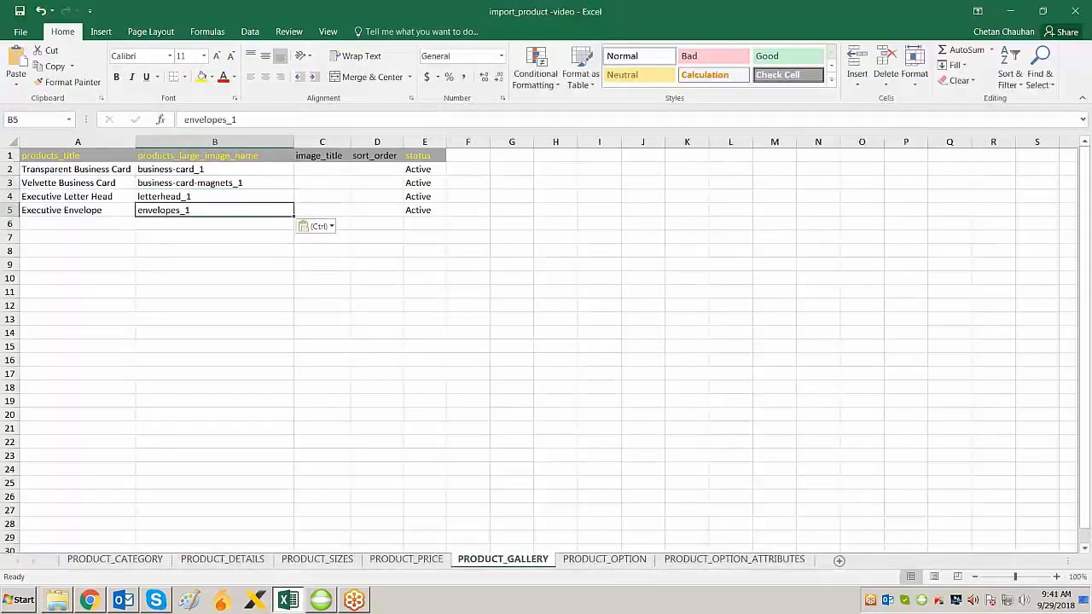
{"action": "key", "text": "Down"}
{"action": "key", "text": "Down"}
{"action": "key", "text": "Down"}
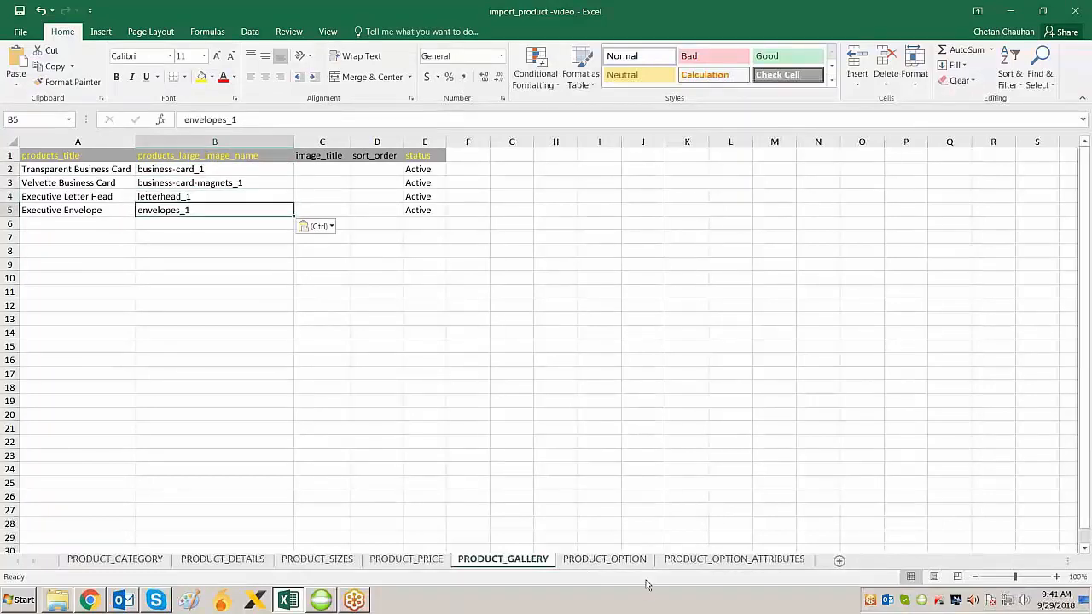
Open the PRODUCT_OPTION sheet and widen the title column B
{"action": "left_click", "coordinate": [611, 559]}
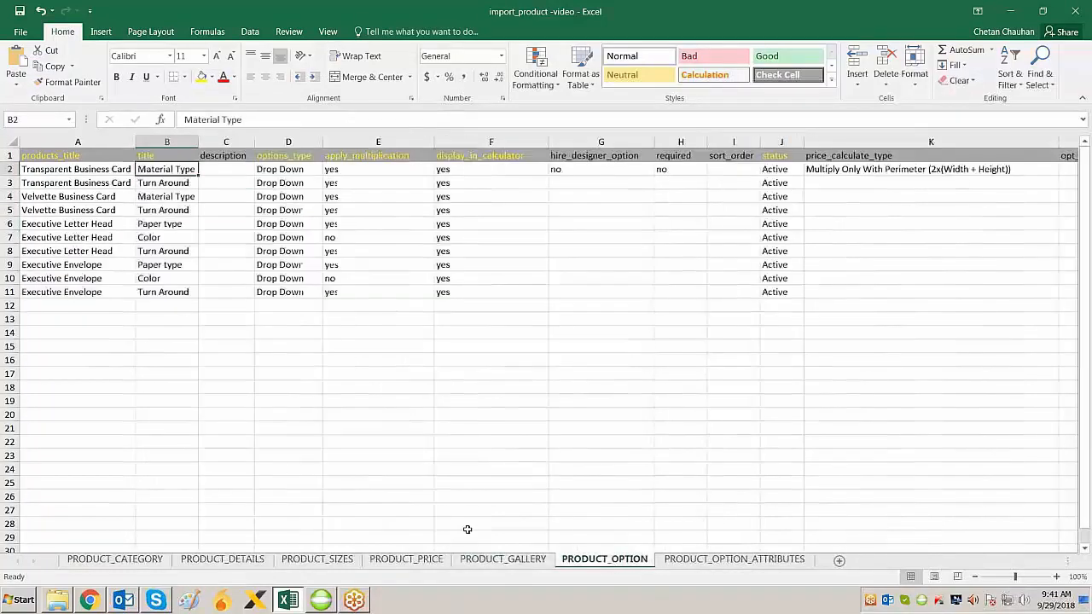
{"action": "left_click", "coordinate": [195, 376]}
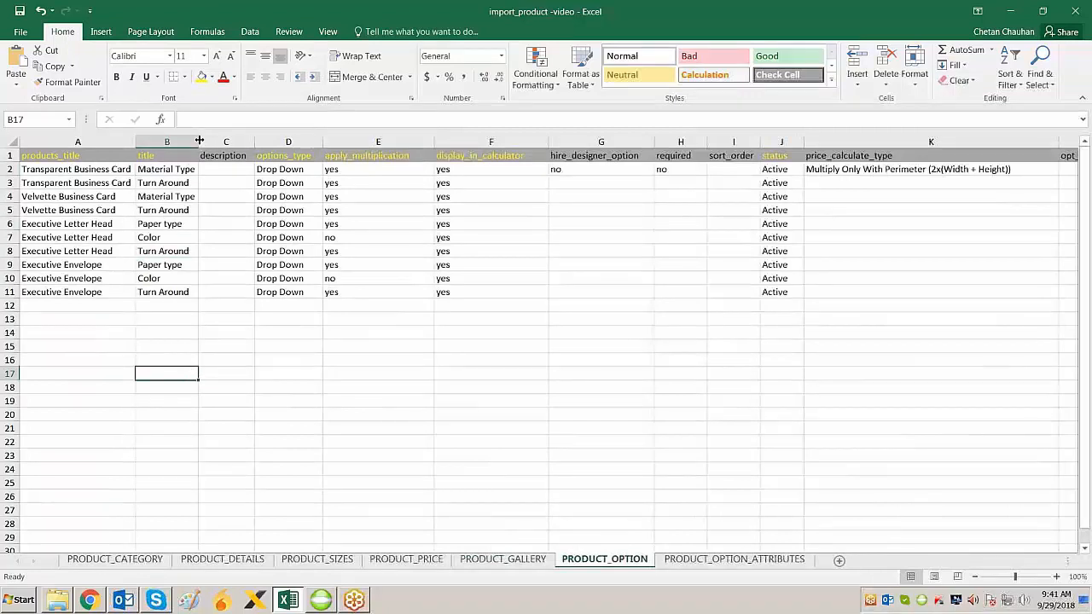
{"action": "left_click_drag", "start_coordinate": [197, 142], "coordinate": [244, 141]}
Examine the option titles listed for Transparent Business Card in rows 2 and 3
{"action": "left_click", "coordinate": [182, 174]}
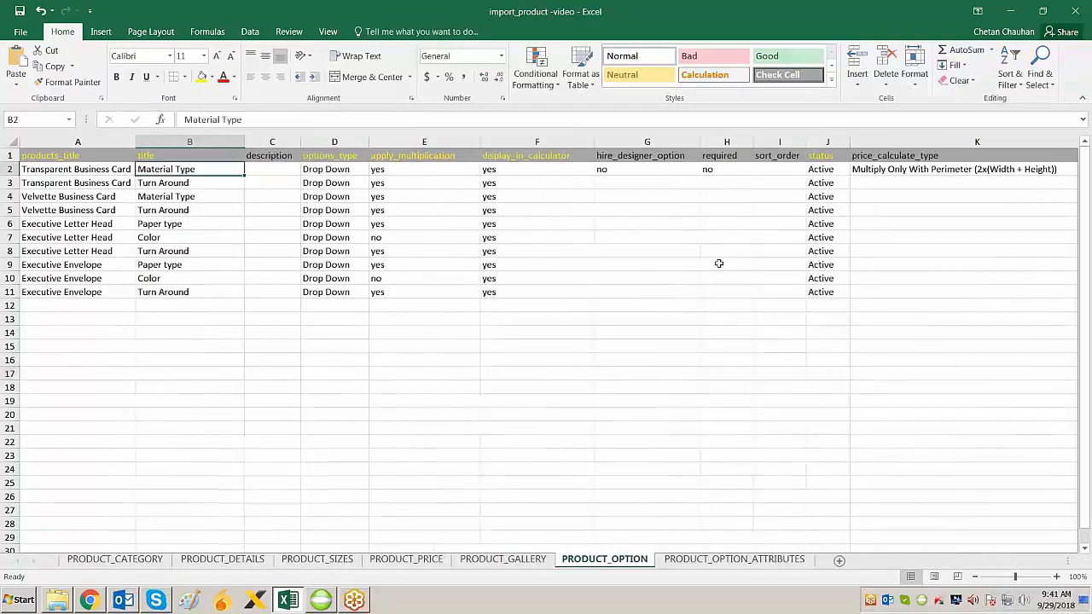
{"action": "key", "text": "Down"}
{"action": "key", "text": "Up"}
{"action": "key", "text": "shift+Down"}
{"action": "key", "text": "shift+Down"}
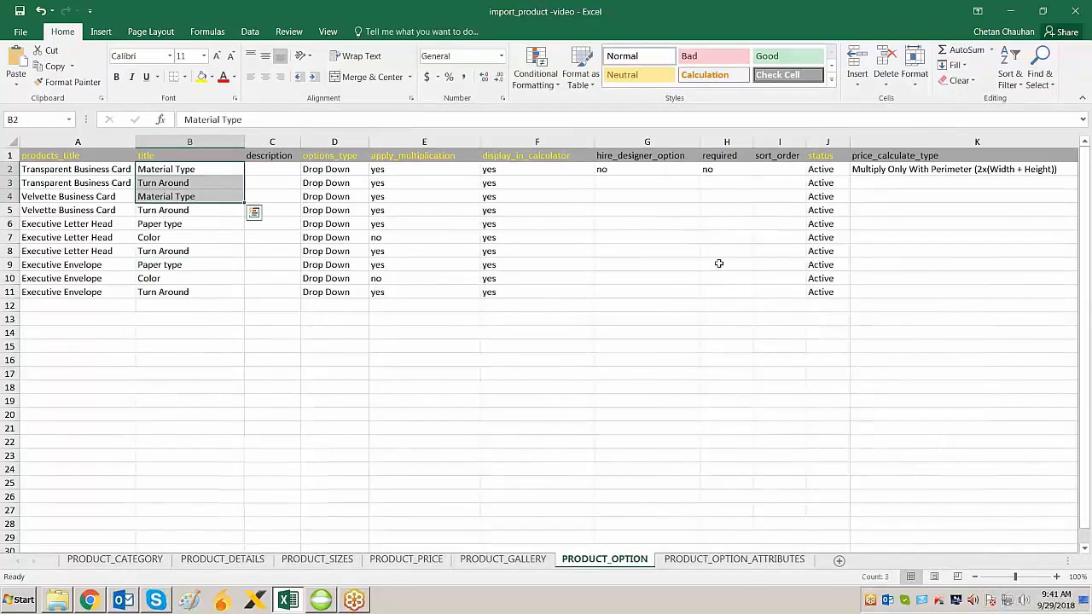
{"action": "key", "text": "ctrl+Home"}
{"action": "key", "text": "Down"}
{"action": "key", "text": "Right"}
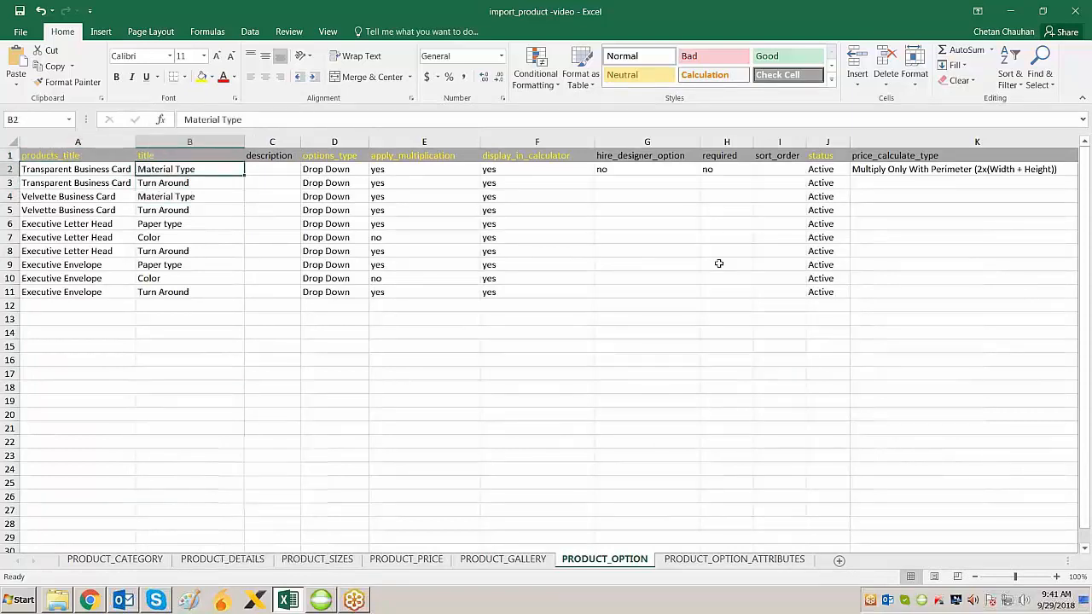
{"action": "key", "text": "shift+Down"}
{"action": "key", "text": "Down"}
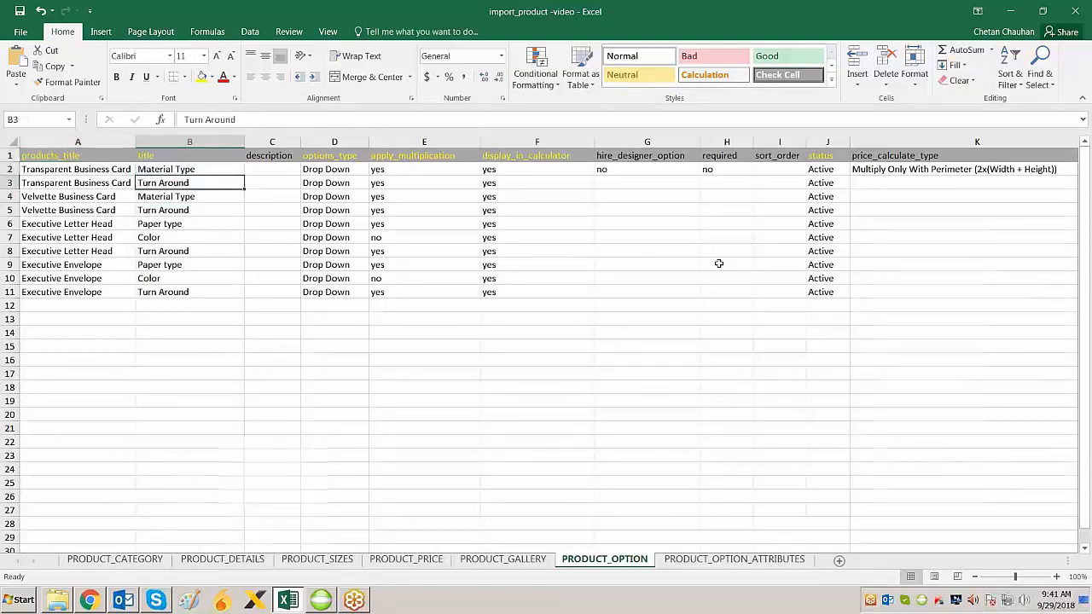
Examine the option titles listed for Velvette Business Card in rows 4 and 5
{"action": "key", "text": "Down"}
{"action": "key", "text": "Left"}
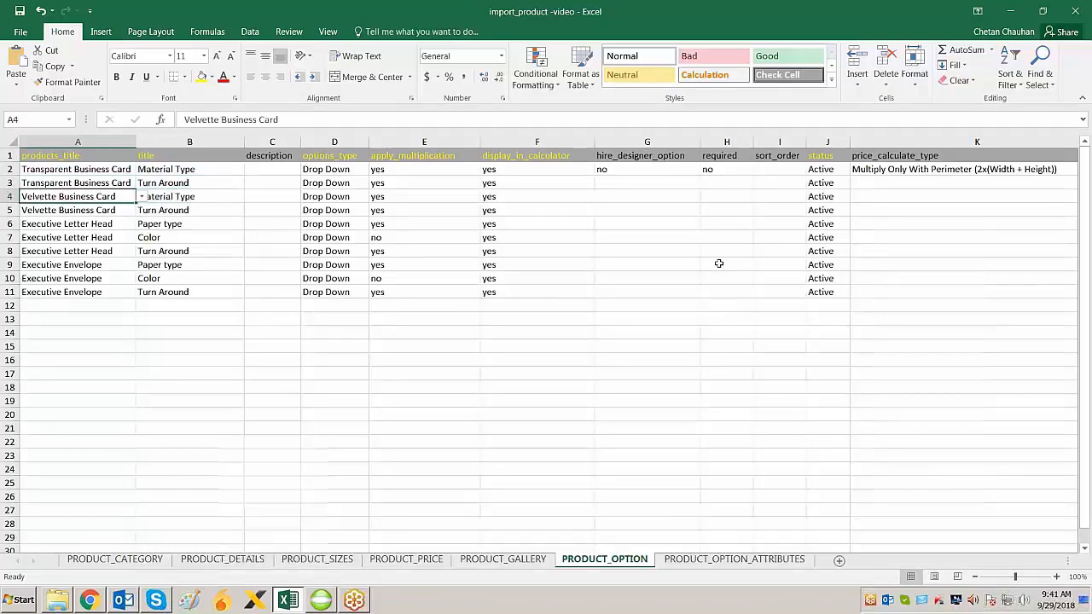
{"action": "key", "text": "shift+Down"}
{"action": "key", "text": "Right"}
{"action": "key", "text": "Down"}
{"action": "key", "text": "Up"}
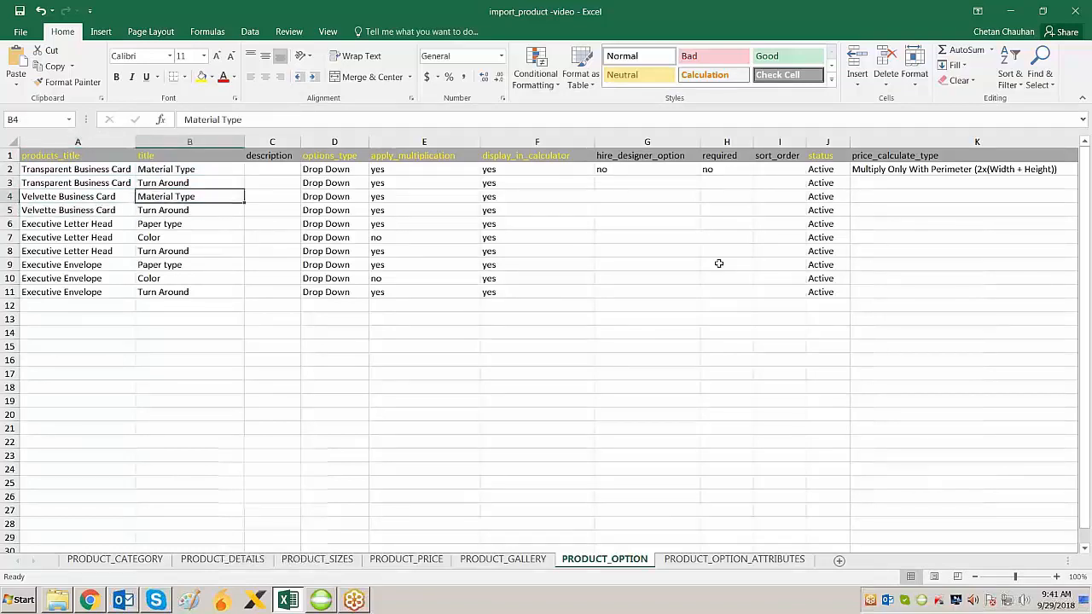
{"action": "key", "text": "shift+Down"}
{"action": "key", "text": "Down"}
Examine the option titles listed for Executive Letter Head in rows 6 to 8
{"action": "key", "text": "Down"}
{"action": "key", "text": "Left"}
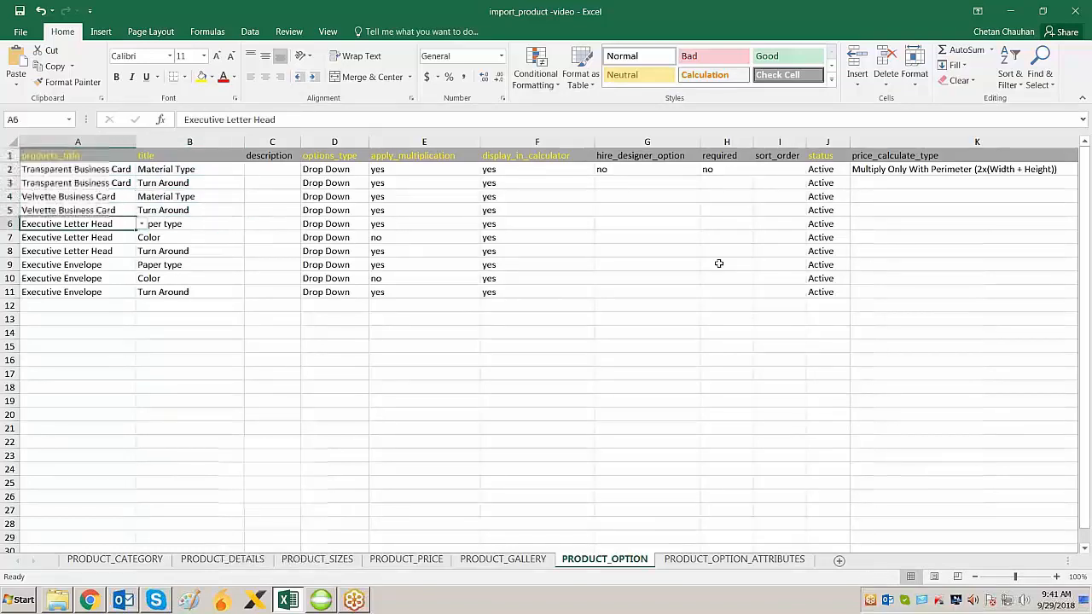
{"action": "key", "text": "shift+Down"}
{"action": "key", "text": "shift+Down"}
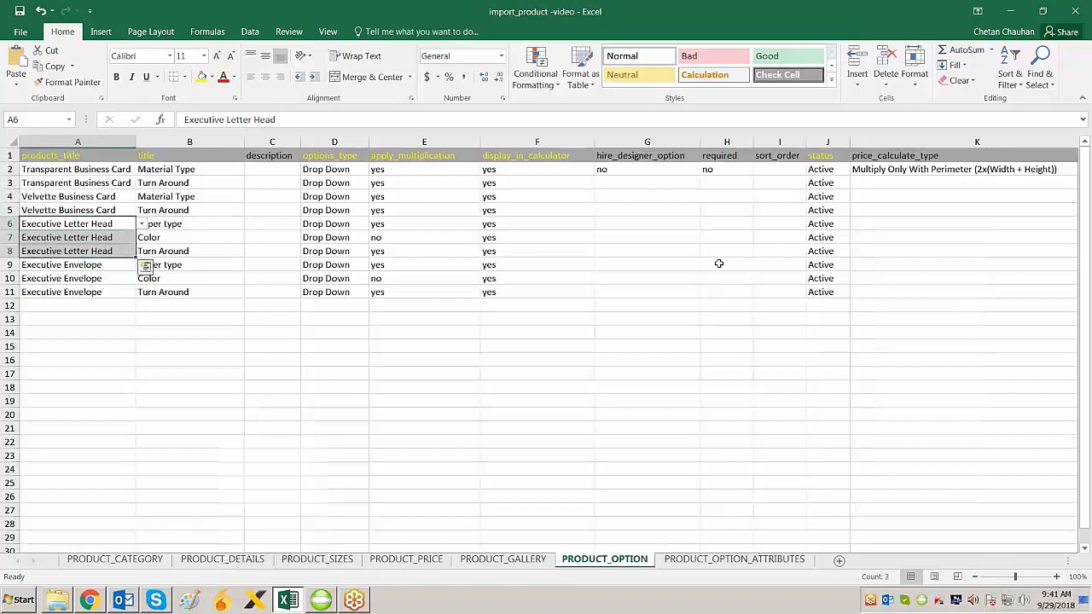
{"action": "key", "text": "Down"}
{"action": "key", "text": "Up"}
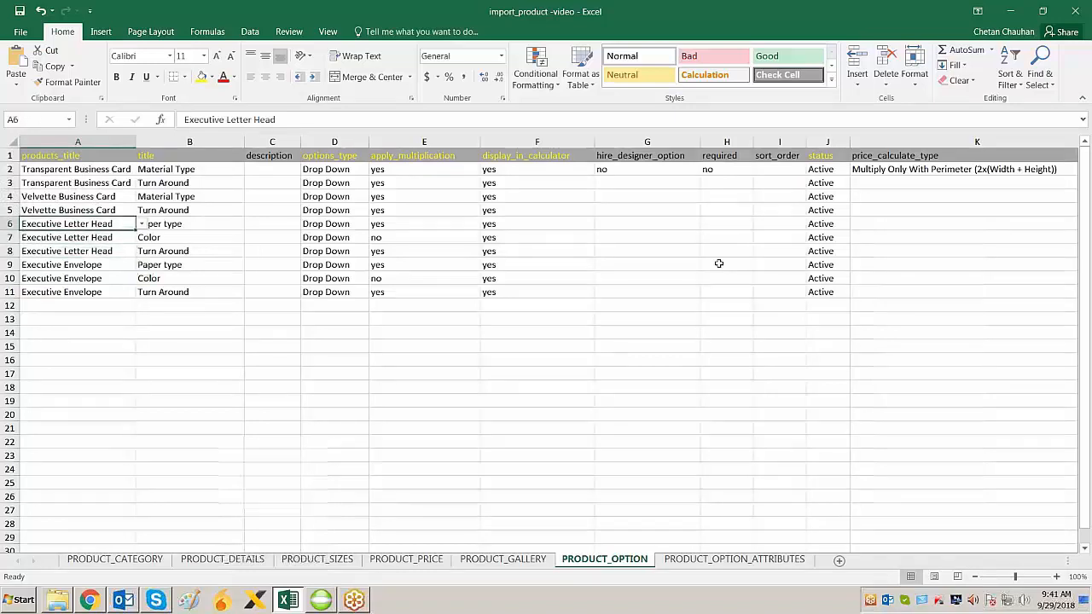
{"action": "key", "text": "shift+Down"}
{"action": "key", "text": "Right"}
{"action": "key", "text": "shift+Down"}
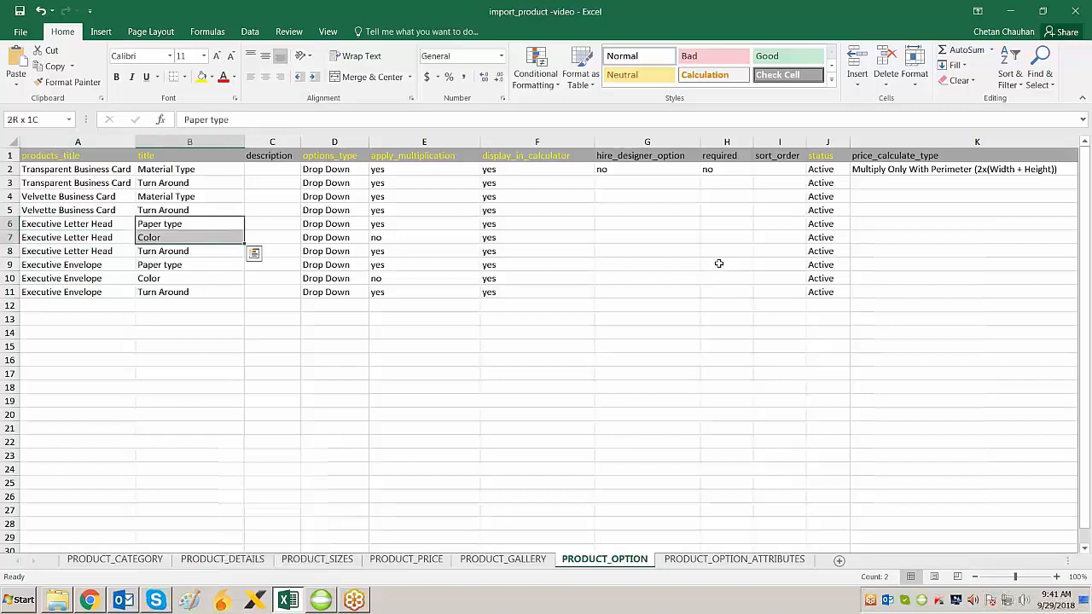
{"action": "key", "text": "shift+Down"}
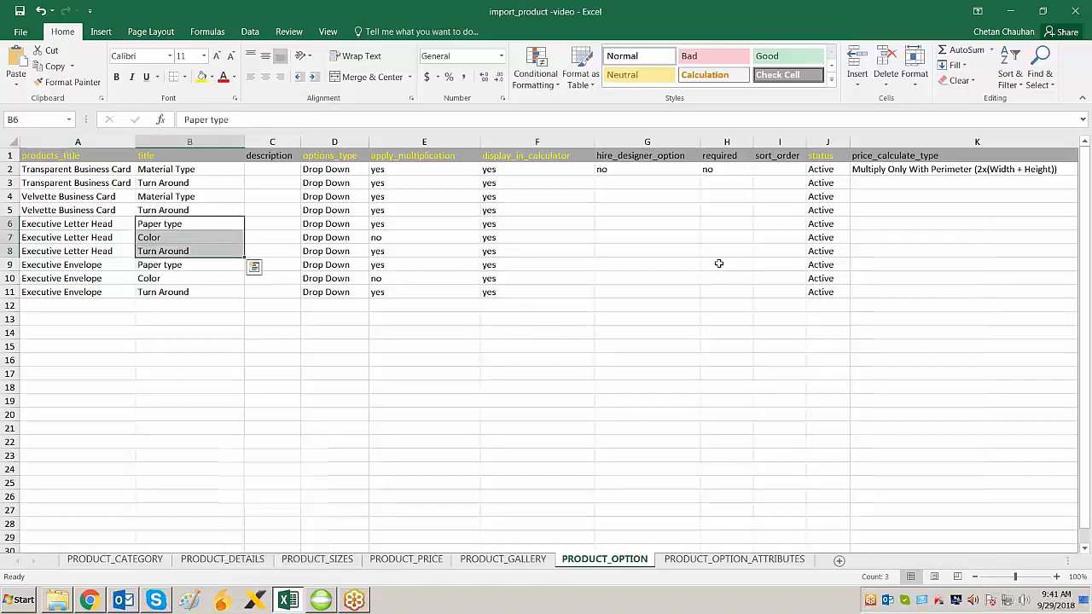
{"action": "key", "text": "Down"}
{"action": "key", "text": "Up"}
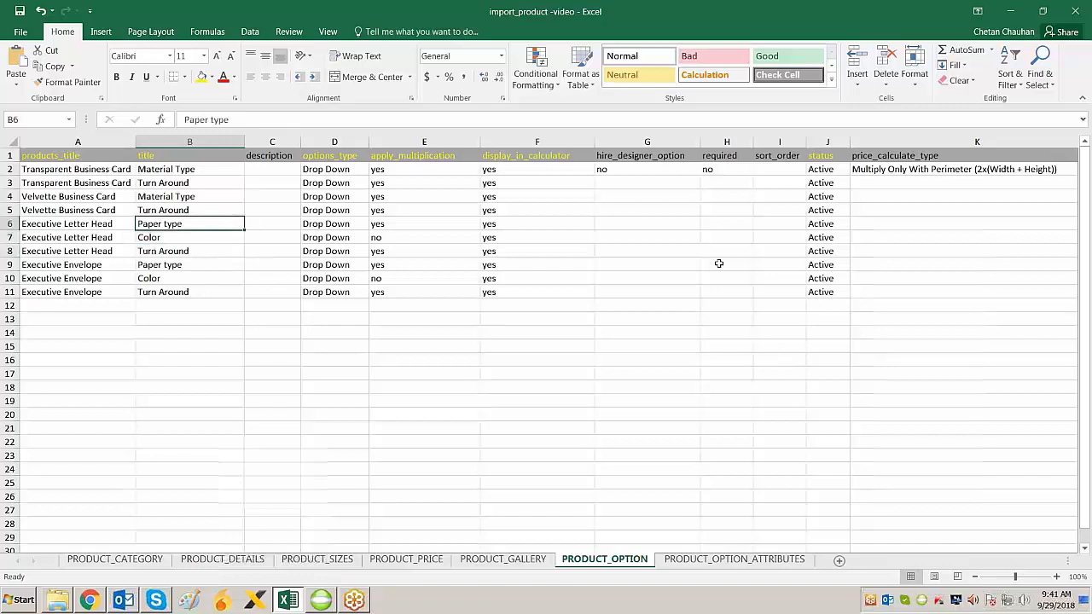
{"action": "key", "text": "Down"}
{"action": "key", "text": "Down"}
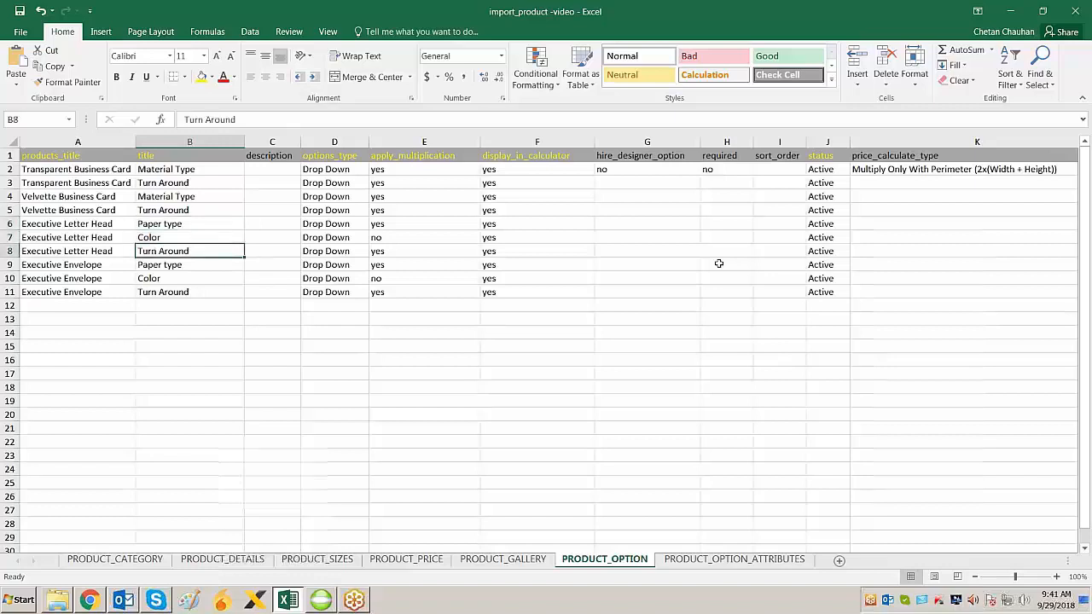
Examine the option titles listed for Executive Envelope in rows 9 to 11
{"action": "key", "text": "Down"}
{"action": "key", "text": "Left"}
{"action": "key", "text": "shift+Down"}
{"action": "key", "text": "shift+Down"}
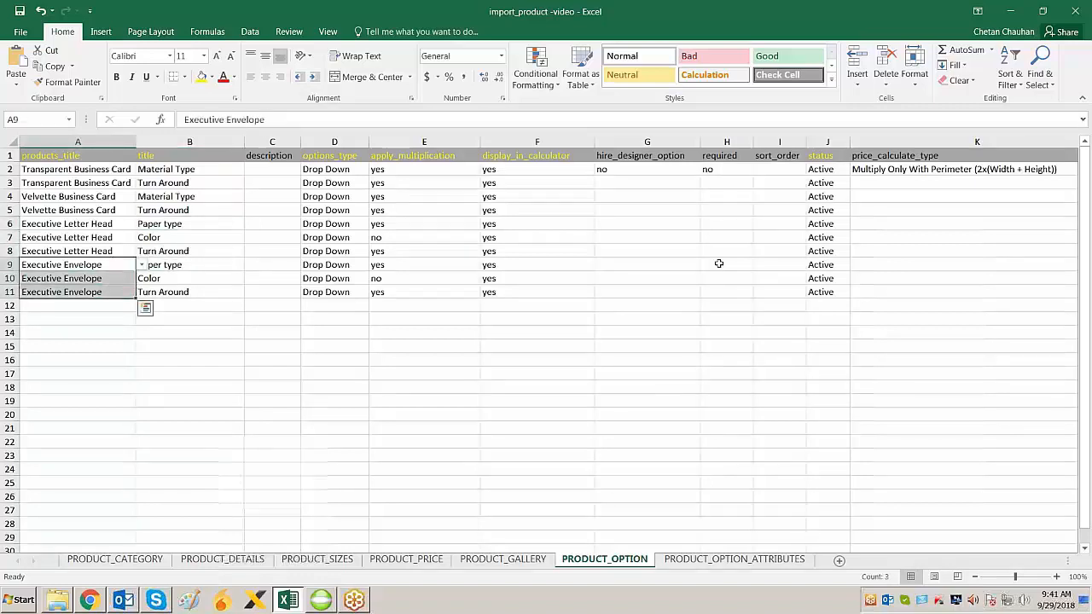
{"action": "key", "text": "Right"}
{"action": "key", "text": "shift+Down"}
{"action": "key", "text": "shift+Down"}
Review the options_type values in column D from row 9 up to the first product row
{"action": "key", "text": "Right"}
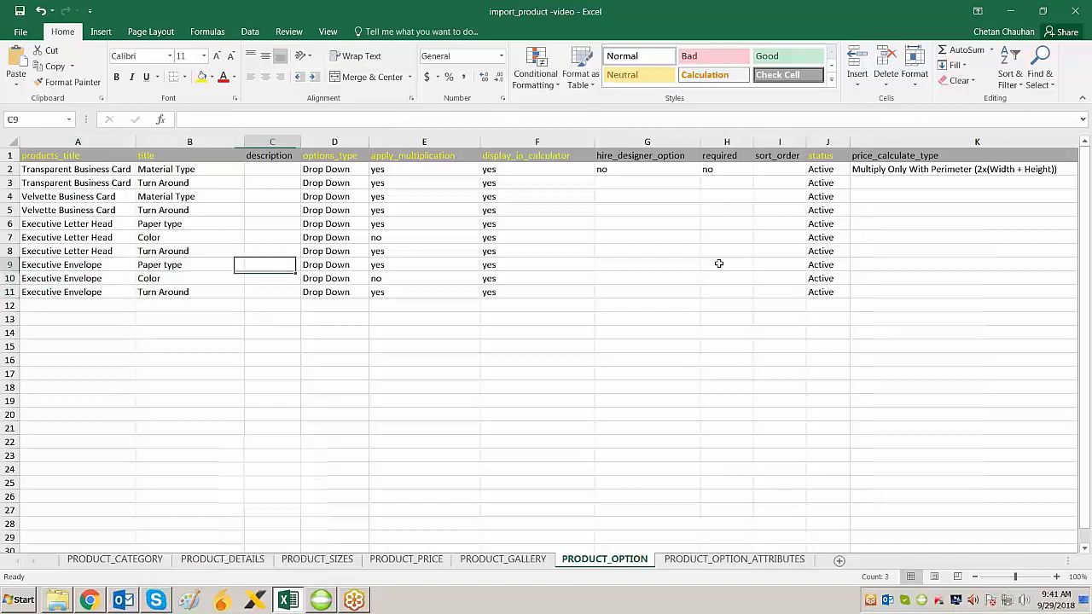
{"action": "key", "text": "Right"}
{"action": "key", "text": "Up"}
{"action": "key", "text": "Up"}
{"action": "key", "text": "Up"}
{"action": "key", "text": "Up"}
{"action": "key", "text": "Up"}
{"action": "key", "text": "Up"}
{"action": "key", "text": "Up"}
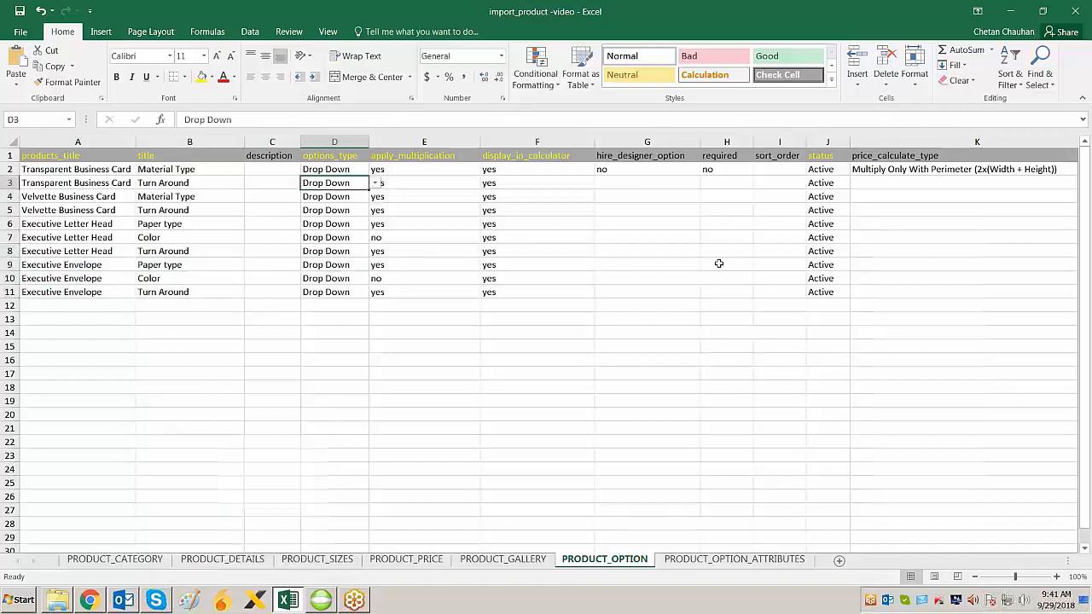
{"action": "key", "text": "Down"}
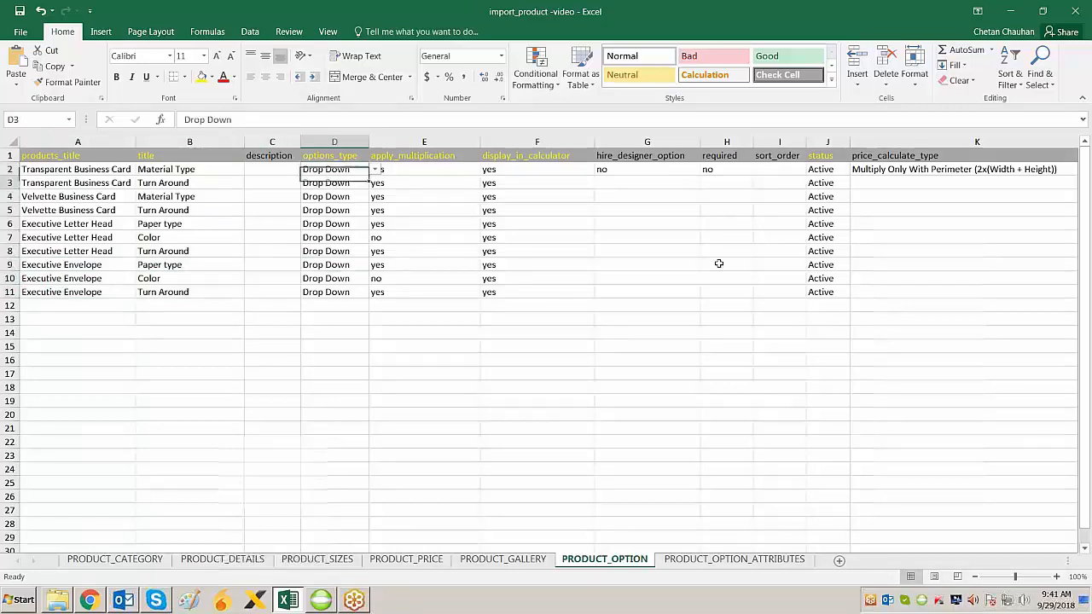
{"action": "key", "text": "Up"}
Set the options_type of Executive Letter Head's Paper type option in row 6 to Radio Button
{"action": "key", "text": "Down"}
{"action": "key", "text": "Down"}
{"action": "key", "text": "Down"}
{"action": "key", "text": "Down"}
{"action": "key", "text": "Down"}
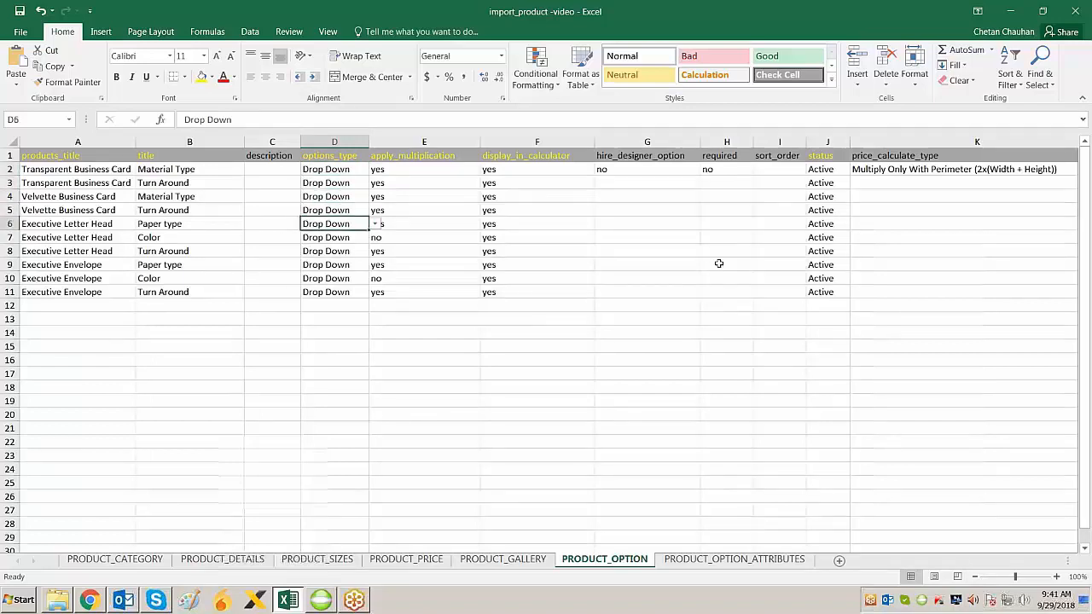
{"action": "key", "text": "alt+Down"}
{"action": "key", "text": "Down"}
{"action": "key", "text": "Up"}
{"action": "key", "text": "Up"}
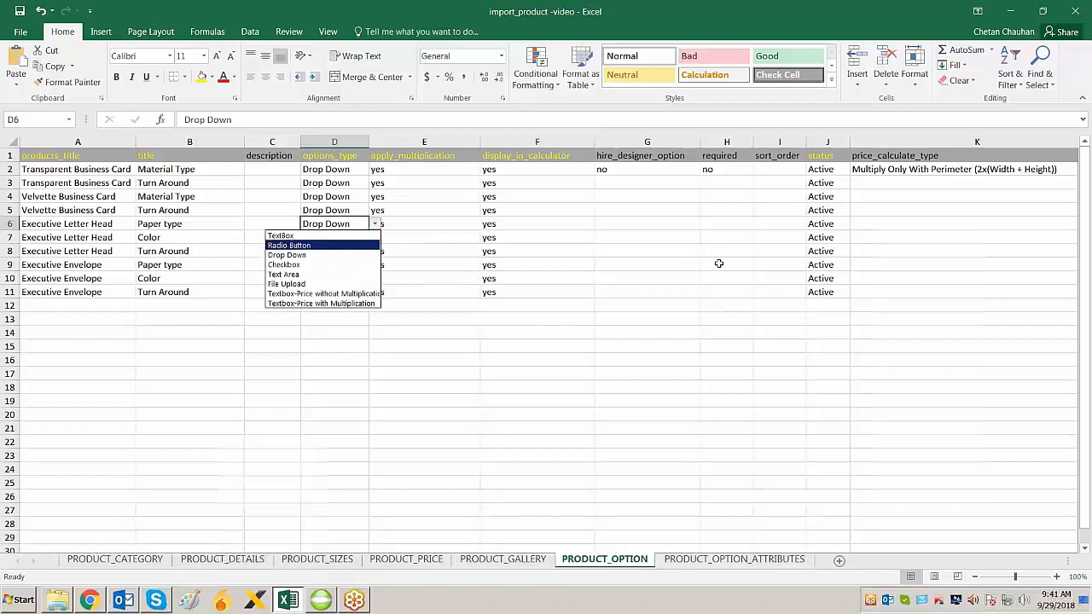
{"action": "key", "text": "Return"}
{"action": "key", "text": "alt+Down"}
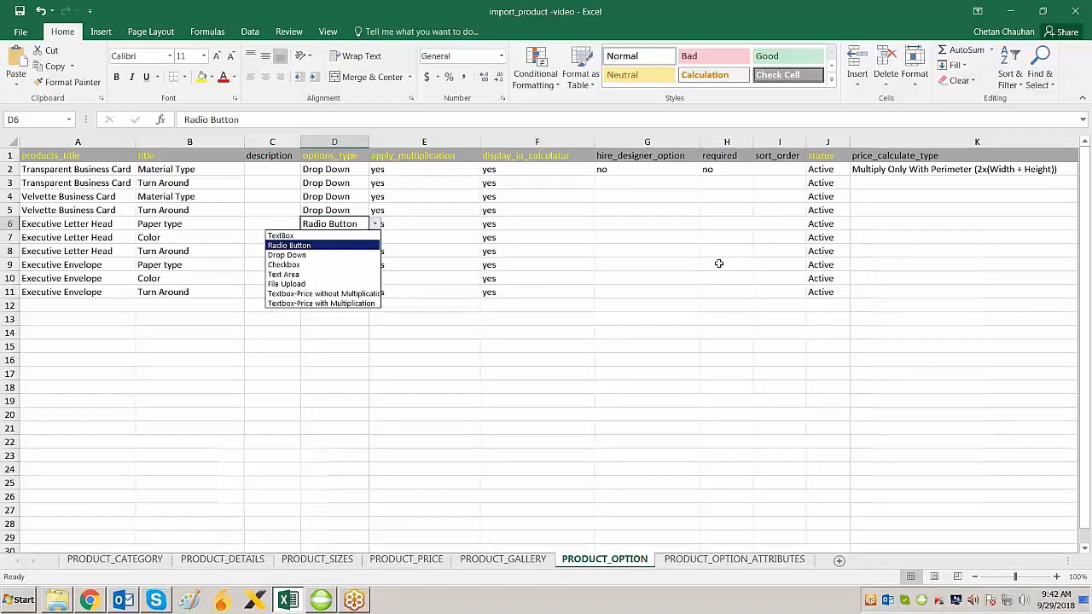
{"action": "key", "text": "Escape"}
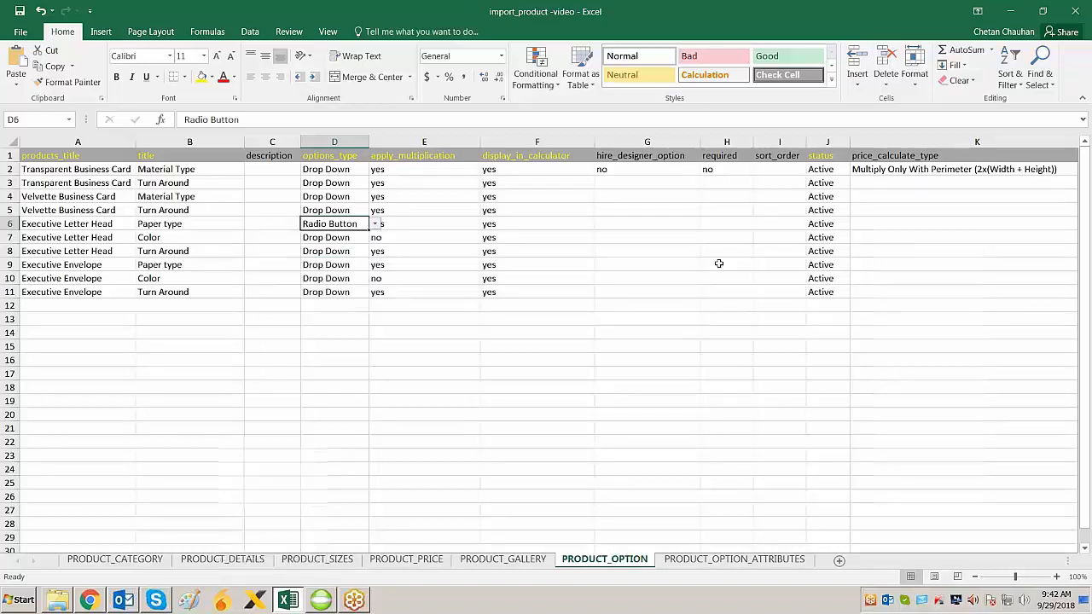
Compare the title, options_type and apply_multiplication entries of Executive Letter Head's Paper type and Color options in rows 6 and 7
{"action": "key", "text": "Left"}
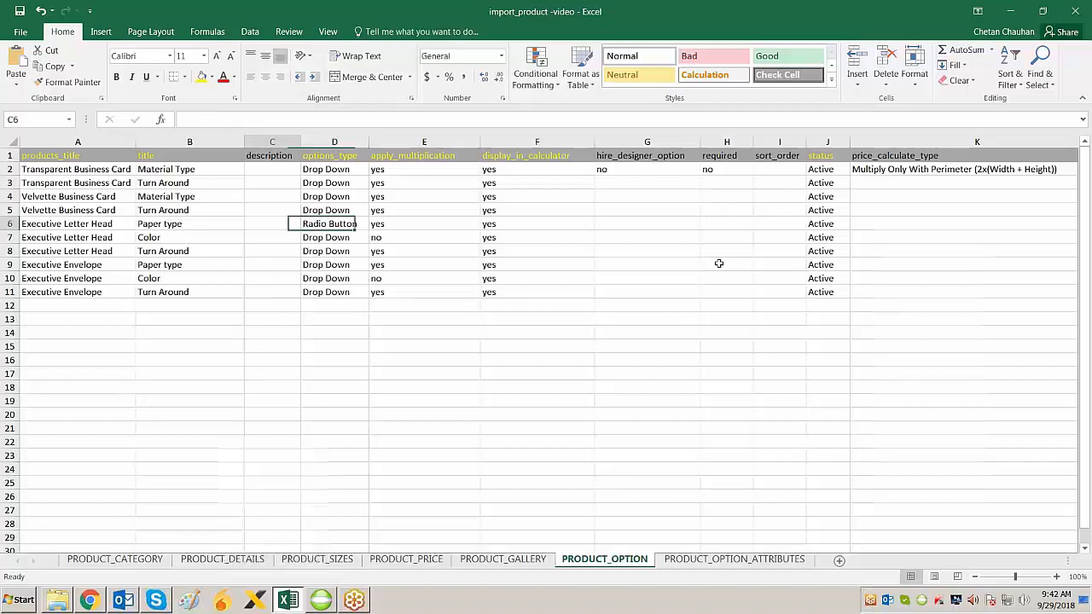
{"action": "key", "text": "Right"}
{"action": "key", "text": "Right"}
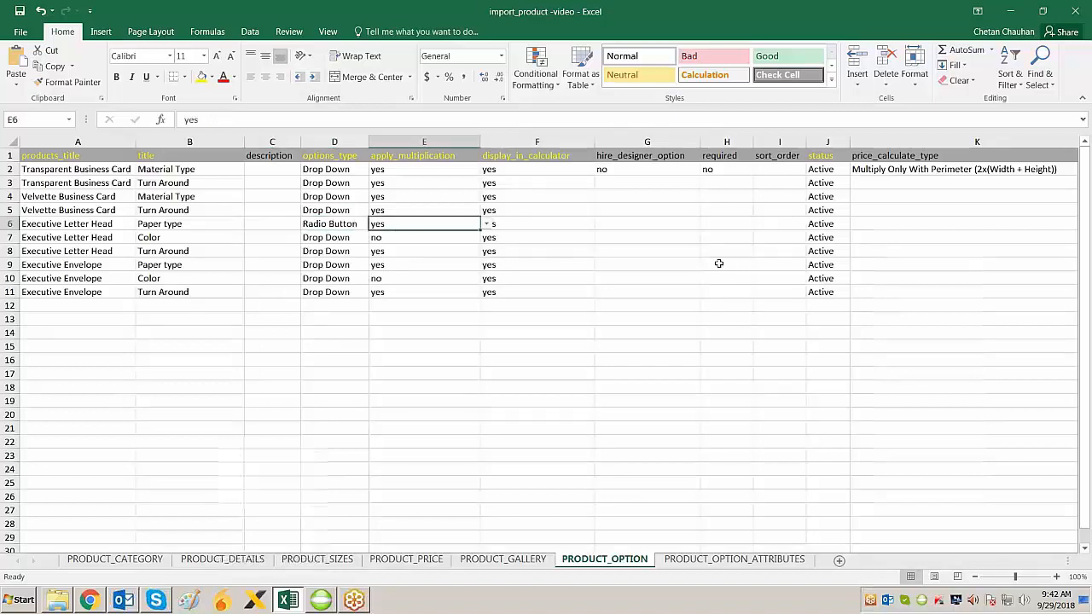
{"action": "key", "text": "Down"}
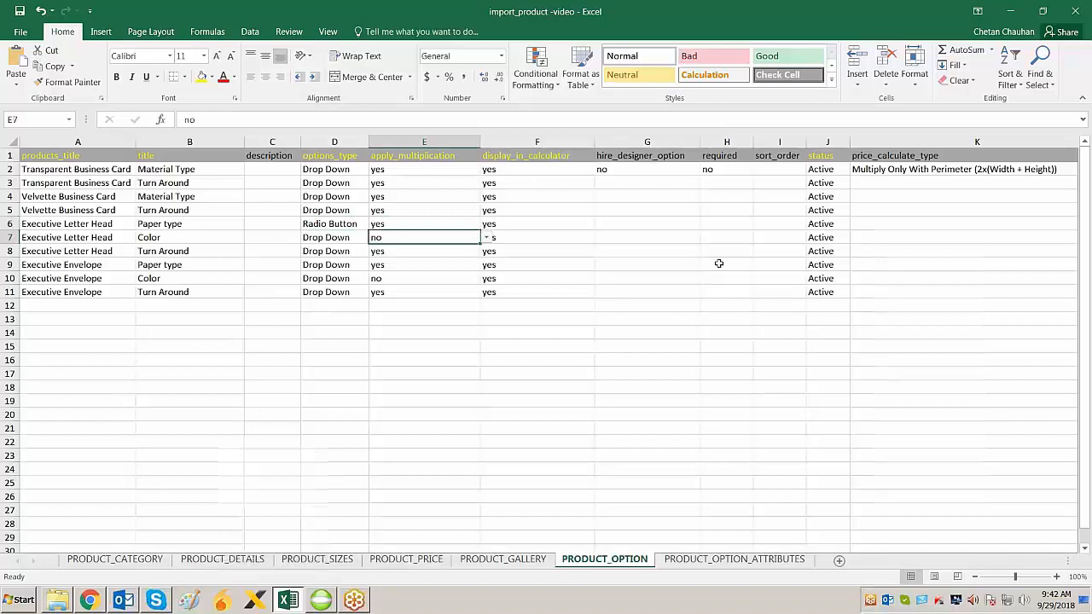
{"action": "key", "text": "Left"}
{"action": "key", "text": "Left"}
{"action": "key", "text": "Left"}
{"action": "key", "text": "shift+Right"}
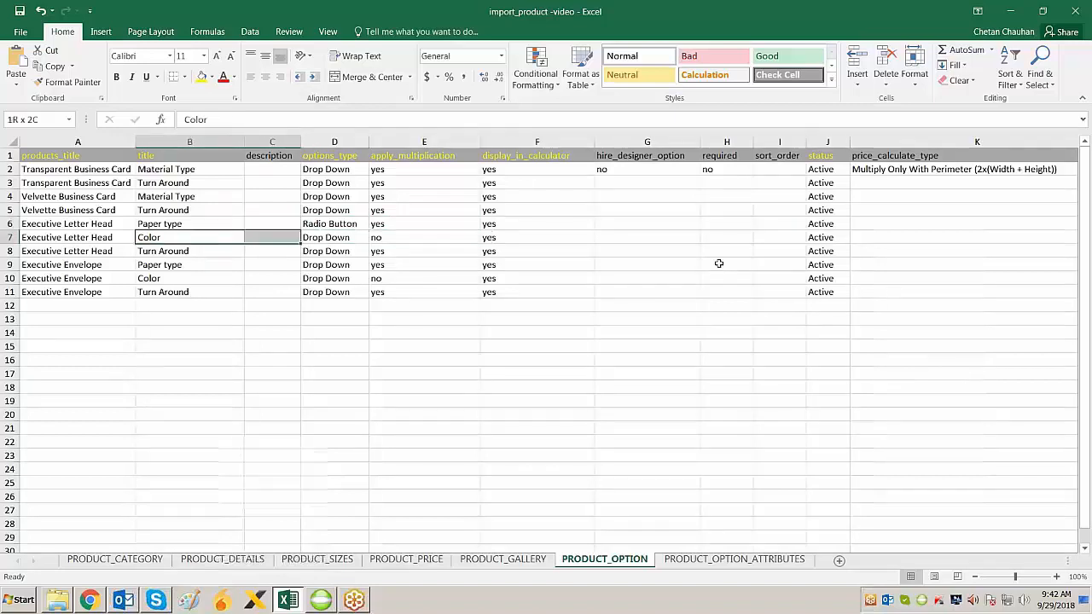
{"action": "key", "text": "Right"}
{"action": "key", "text": "Up"}
{"action": "key", "text": "Right"}
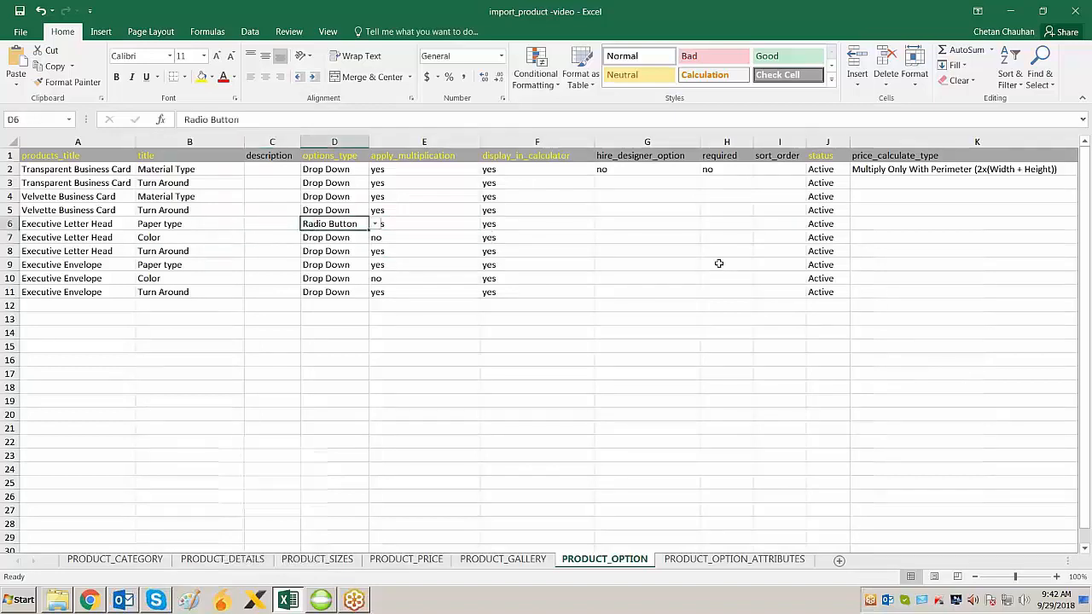
Enter no as the apply_multiplication value for Executive Letter Head's Color option in row 7
{"action": "key", "text": "shift+Right"}
{"action": "key", "text": "Down"}
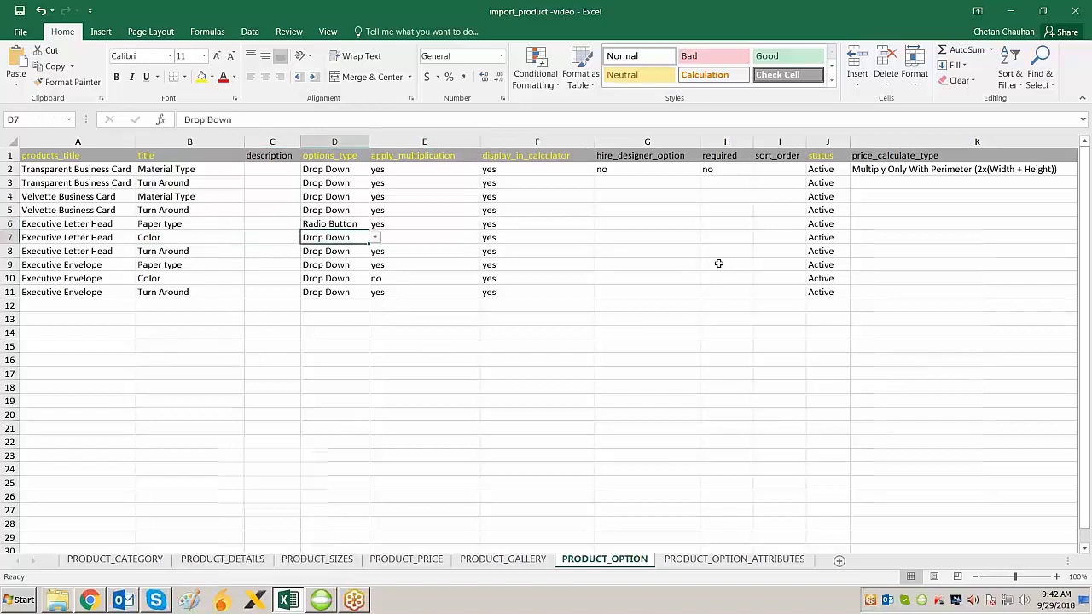
{"action": "key", "text": "shift+Right"}
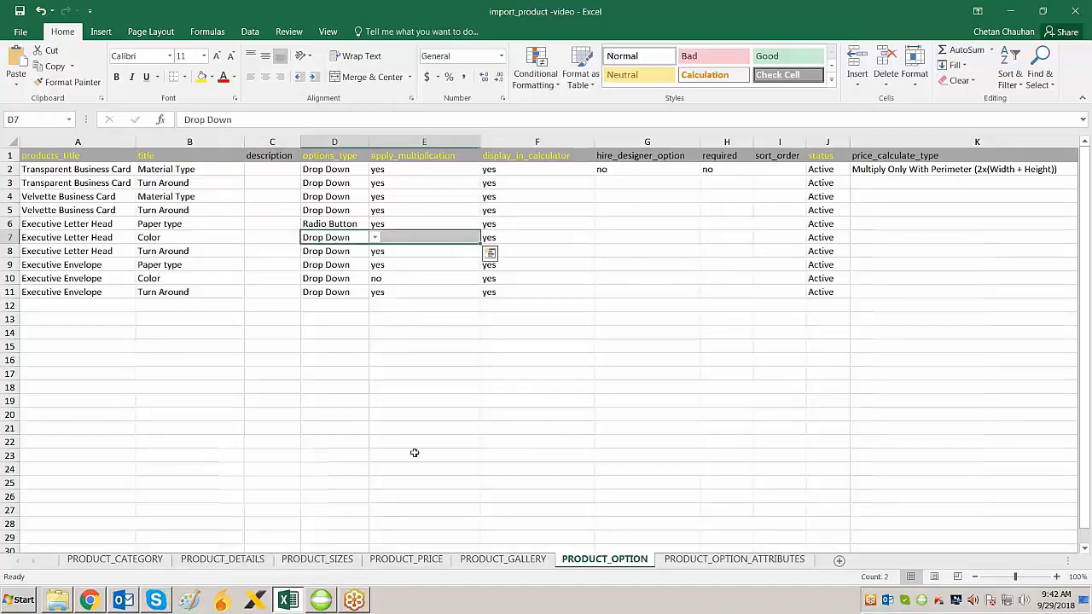
{"action": "key", "text": "Right"}
{"action": "type", "text": "no"}
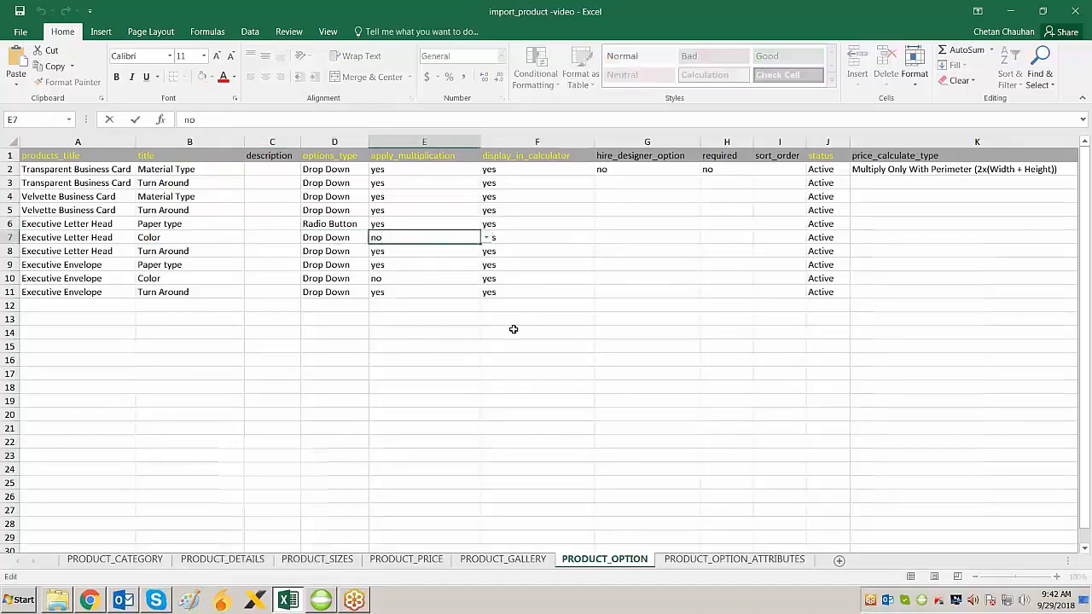
{"action": "key", "text": "Return"}
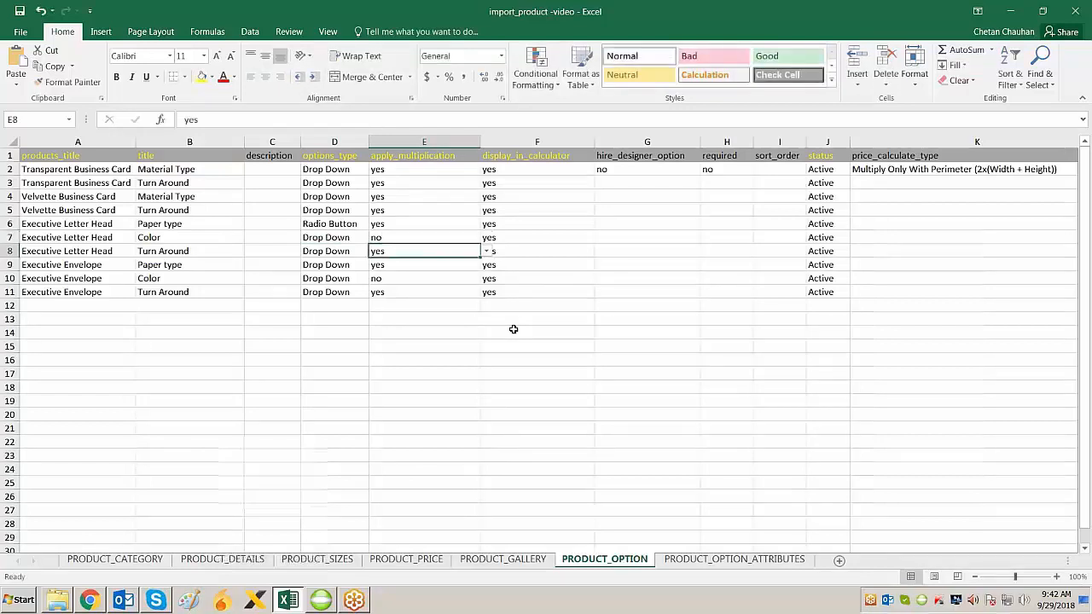
Choose yes as the display_in_calculator value for Transparent Business Card's Material Type option in row 2
{"action": "key", "text": "Up"}
{"action": "key", "text": "Right"}
{"action": "key", "text": "Up"}
{"action": "key", "text": "Up"}
{"action": "key", "text": "Up"}
{"action": "key", "text": "Up"}
{"action": "key", "text": "Up"}
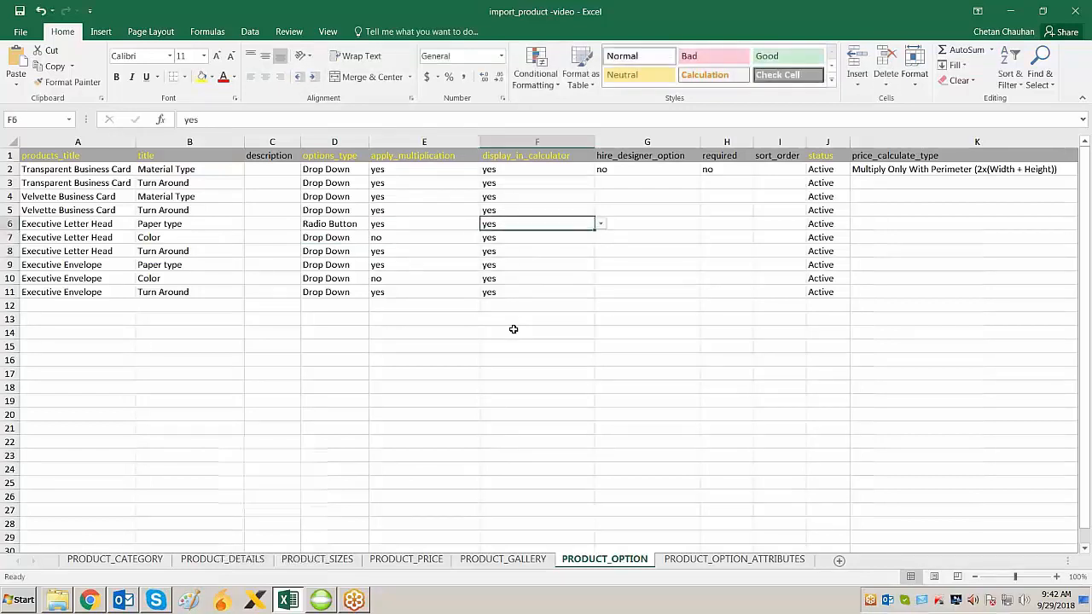
{"action": "key", "text": "alt+Down"}
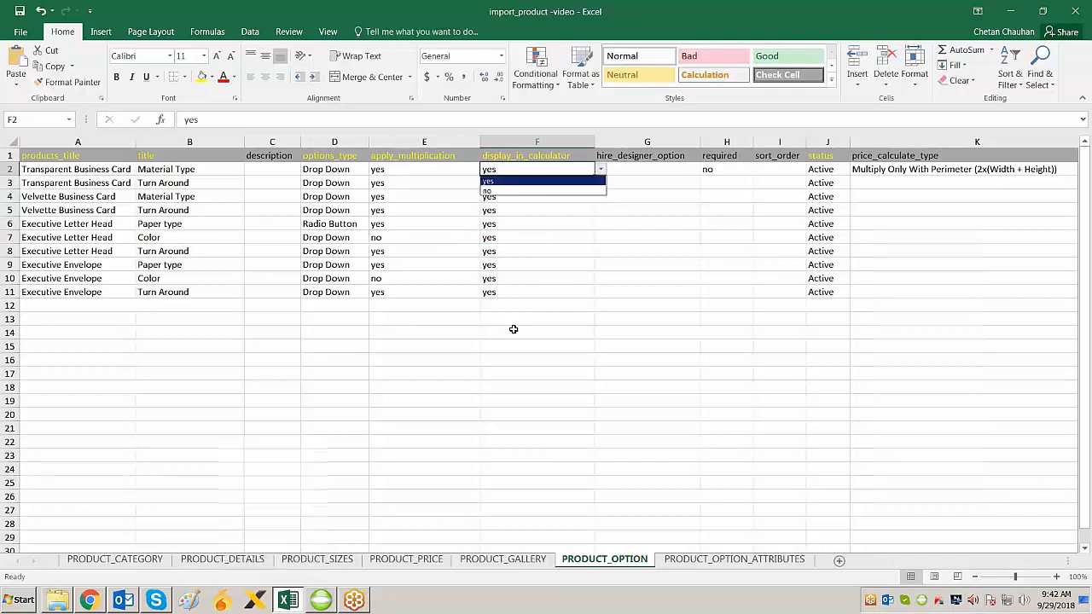
{"action": "key", "text": "Return"}
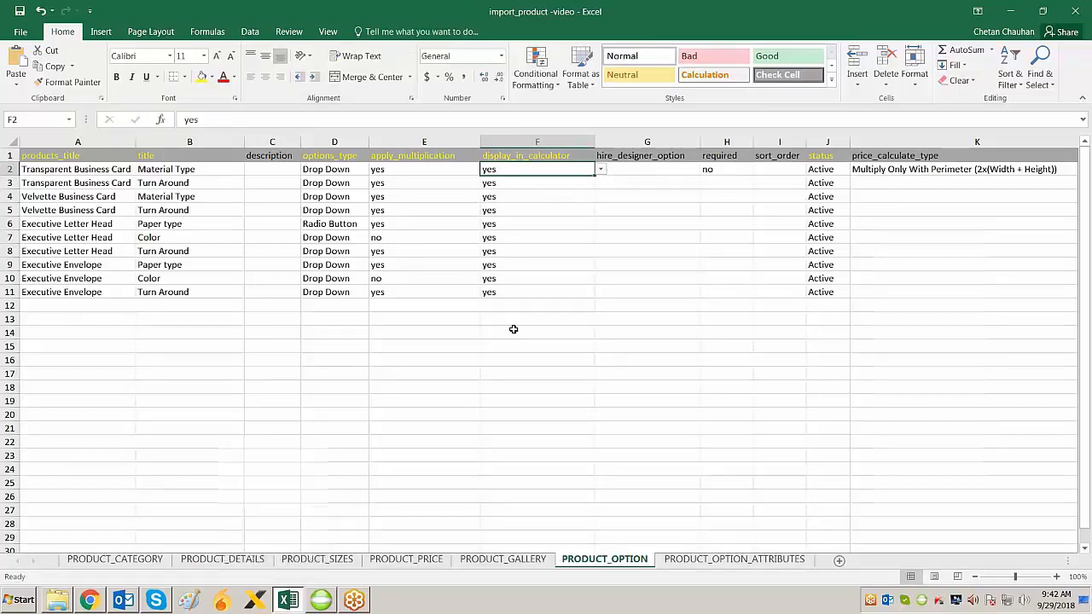
Set hire_designer_option to no for Transparent Business Card's Material Type option in row 2 and view the field's available choices
{"action": "key", "text": "Right"}
{"action": "type", "text": "no"}
{"action": "key", "text": "Right"}
{"action": "key", "text": "Right"}
{"action": "key", "text": "Right"}
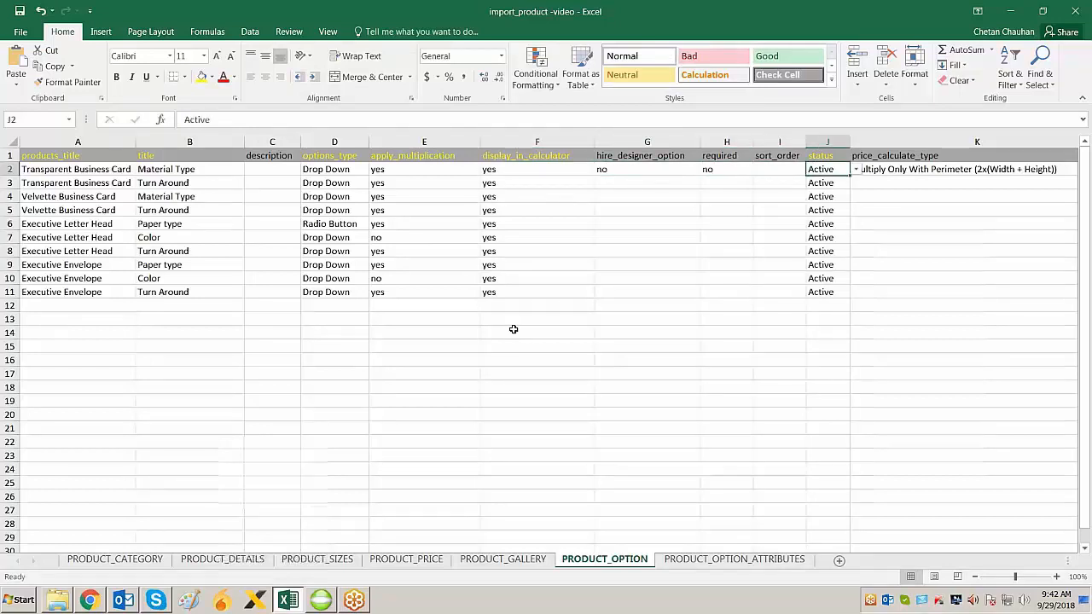
{"action": "key", "text": "Left"}
{"action": "key", "text": "Left"}
{"action": "key", "text": "Left"}
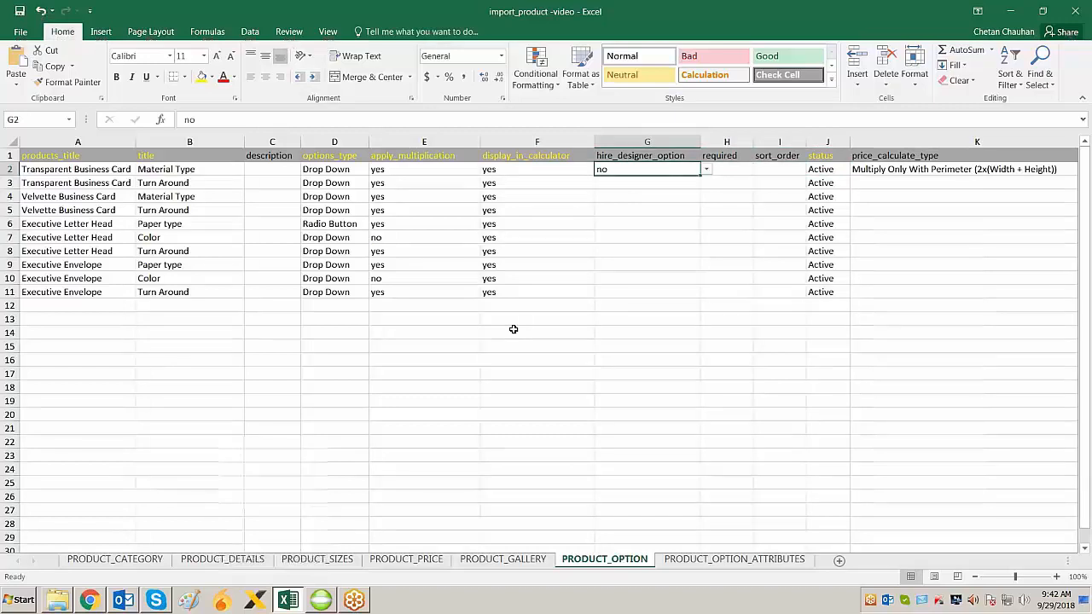
{"action": "key", "text": "alt+Down"}
{"action": "key", "text": "Up"}
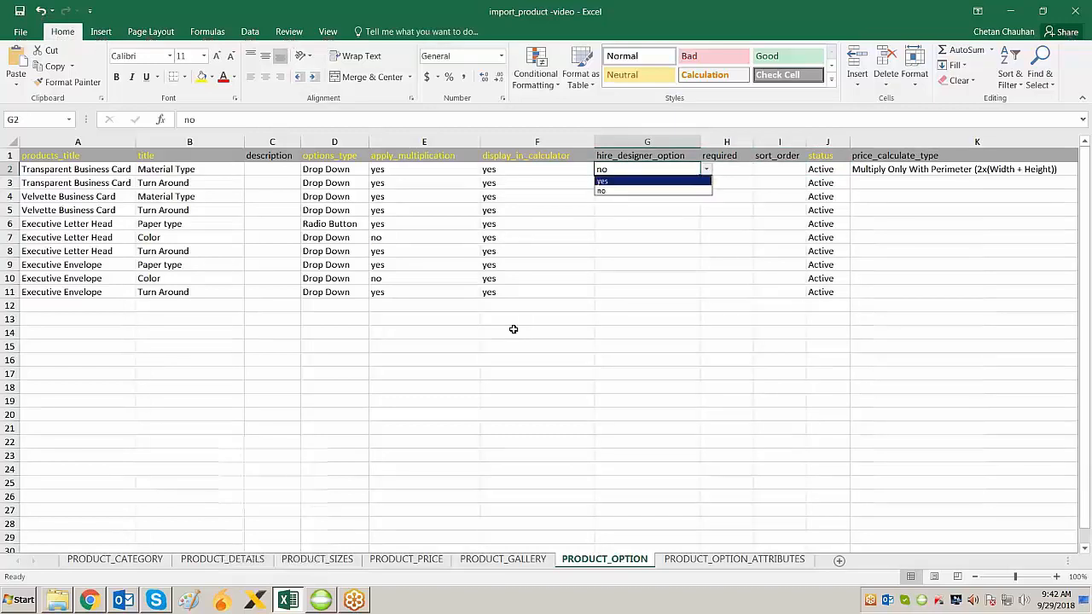
{"action": "key", "text": "Escape"}
Review the status values in column J from the first product row down to row 11
{"action": "key", "text": "Right"}
{"action": "key", "text": "Right"}
{"action": "key", "text": "Right"}
{"action": "key", "text": "Down"}
{"action": "key", "text": "Down"}
{"action": "key", "text": "Down"}
{"action": "key", "text": "Down"}
{"action": "key", "text": "Down"}
{"action": "key", "text": "Down"}
{"action": "key", "text": "Down"}
{"action": "key", "text": "Down"}
{"action": "key", "text": "Down"}
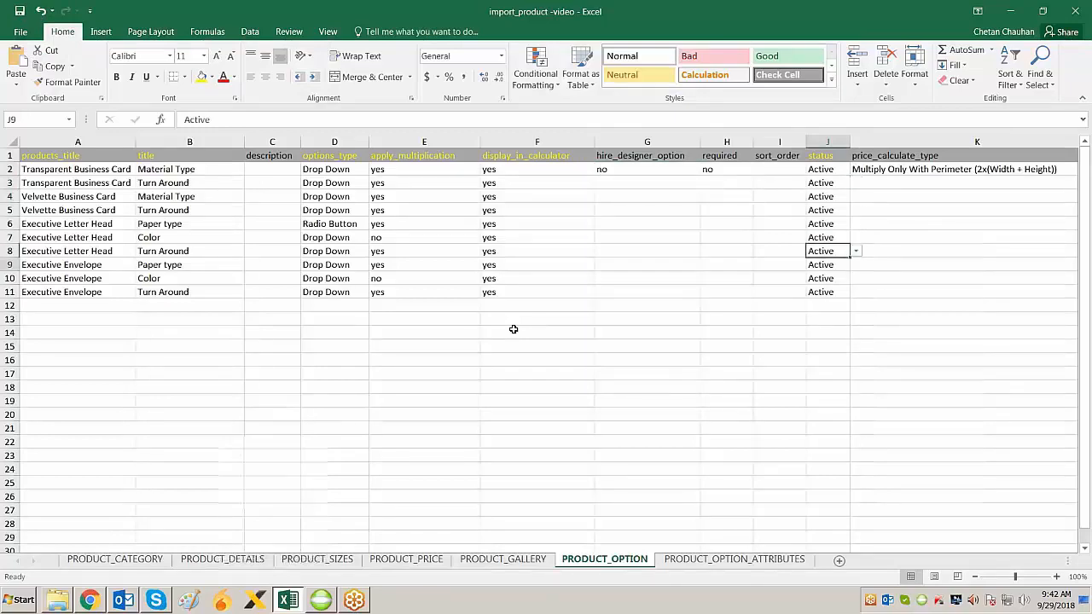
Review the columns of row 11 past status, then back across to products_title
{"action": "key", "text": "Right"}
{"action": "key", "text": "Right"}
{"action": "key", "text": "Right"}
{"action": "key", "text": "Right"}
{"action": "key", "text": "Left"}
{"action": "key", "text": "Left"}
{"action": "key", "text": "Left"}
{"action": "key", "text": "Left"}
{"action": "key", "text": "Left"}
{"action": "key", "text": "Left"}
{"action": "key", "text": "Left"}
{"action": "key", "text": "Left"}
{"action": "key", "text": "Left"}
{"action": "key", "text": "Left"}
{"action": "key", "text": "Left"}
{"action": "key", "text": "Left"}
{"action": "key", "text": "Left"}
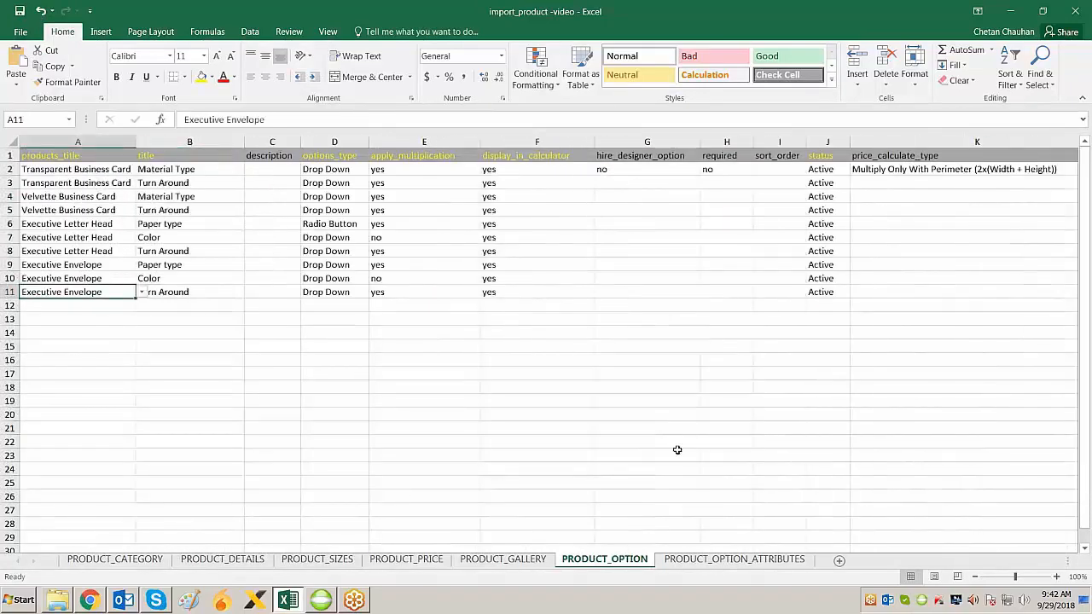
Open the PRODUCT_OPTION_ATTRIBUTES sheet and widen the products_title and option_title columns
{"action": "left_click", "coordinate": [708, 560]}
{"action": "left_click", "coordinate": [333, 293]}
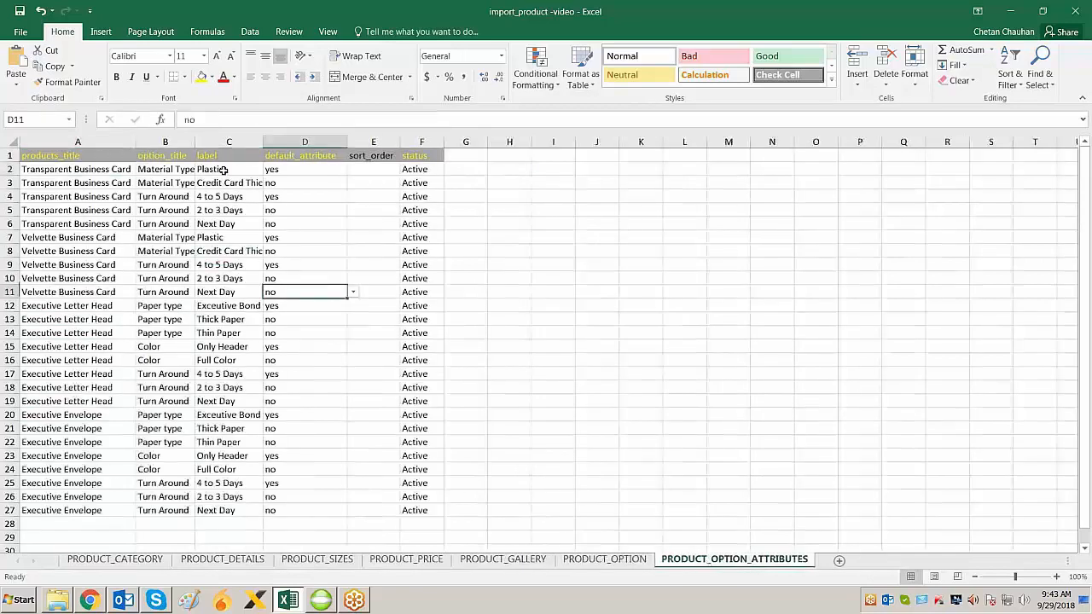
{"action": "left_click_drag", "start_coordinate": [135, 142], "coordinate": [141, 142]}
{"action": "left_click_drag", "start_coordinate": [200, 141], "coordinate": [242, 142]}
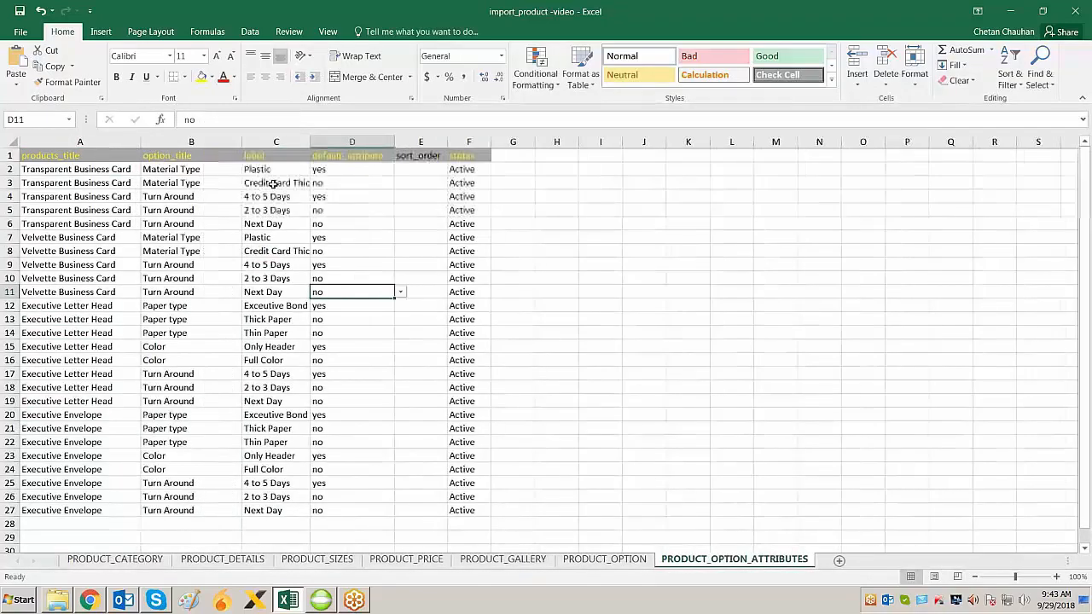
Examine Transparent Business Card's option titles in rows 2 to 6 and its Material Type labels in rows 2 and 3
{"action": "left_click", "coordinate": [206, 171]}
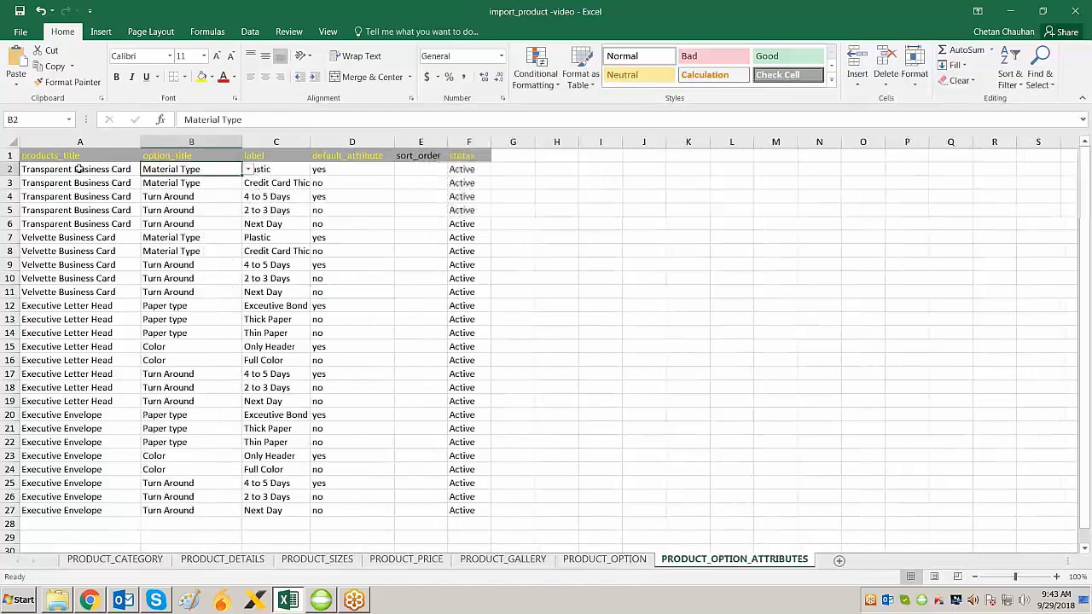
{"action": "left_click_drag", "start_coordinate": [80, 169], "coordinate": [81, 223]}
{"action": "left_click", "coordinate": [213, 210]}
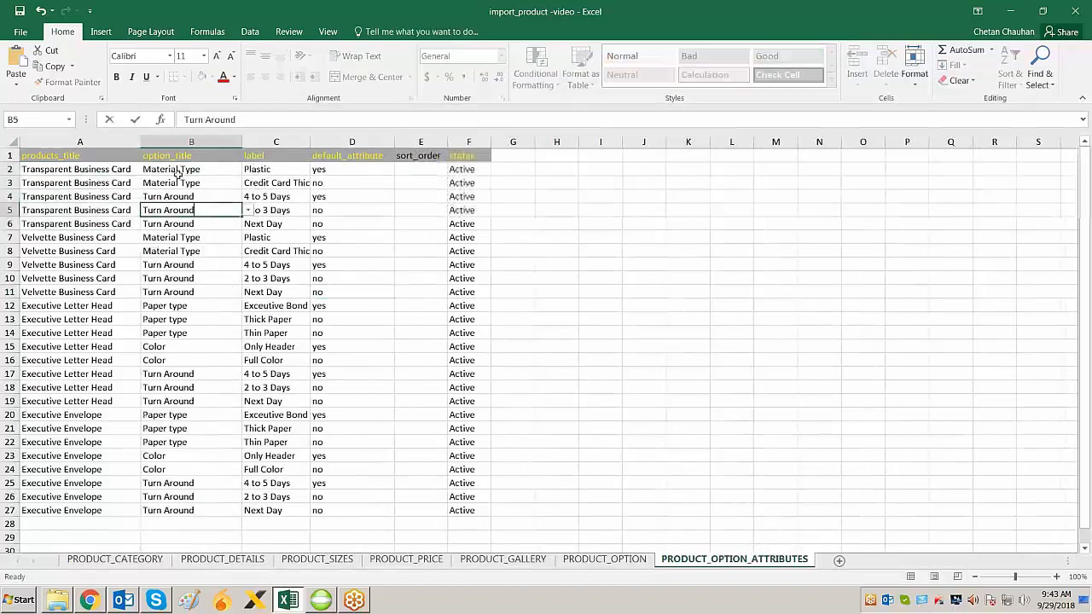
{"action": "left_click", "coordinate": [256, 168]}
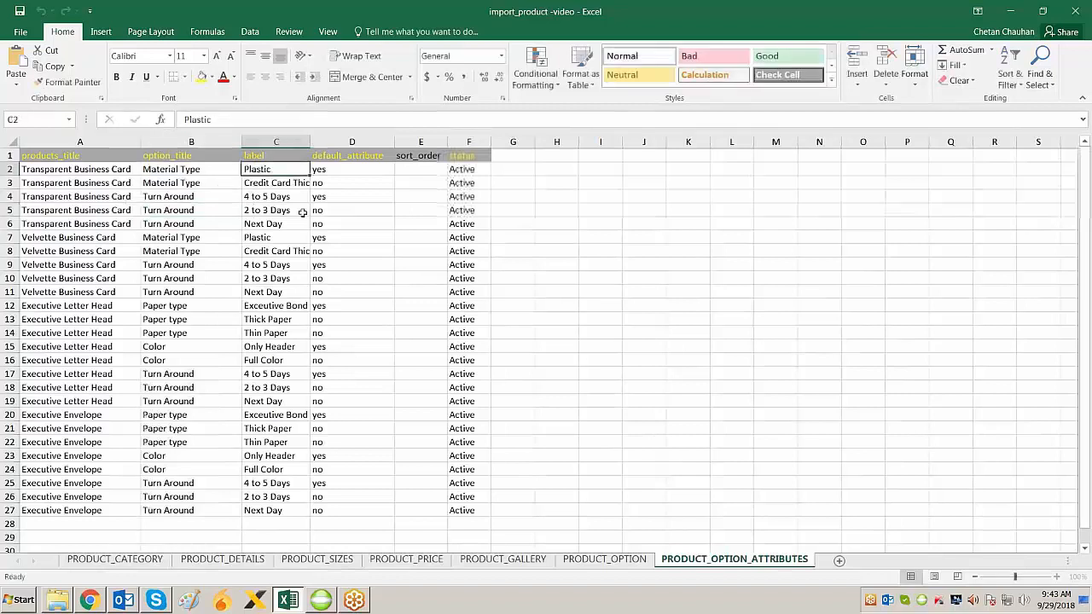
{"action": "key", "text": "Left"}
{"action": "key", "text": "Right"}
{"action": "key", "text": "shift+Down"}
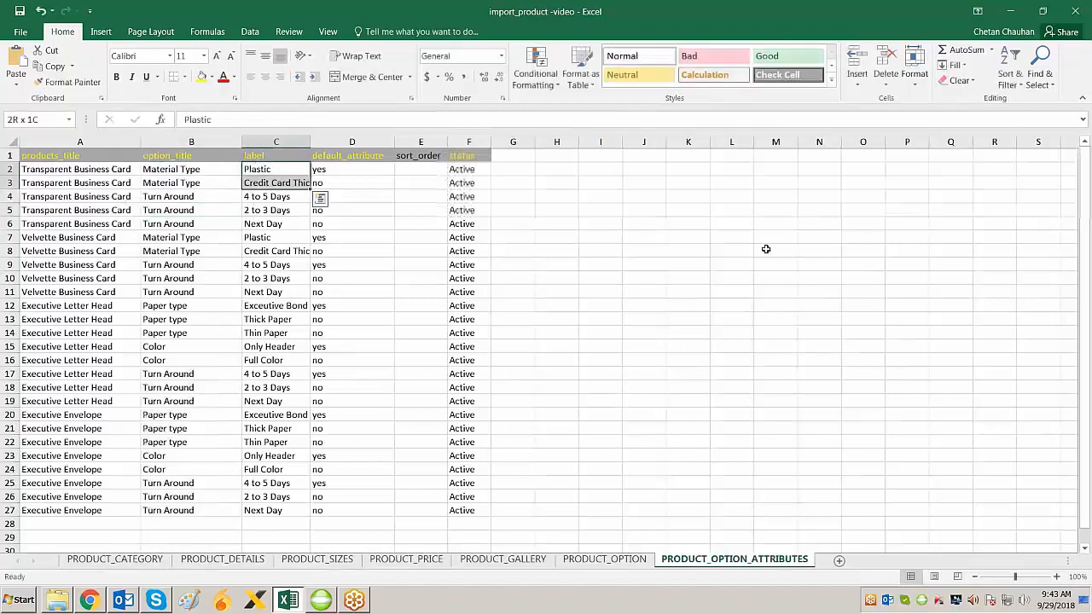
{"action": "key", "text": "Down"}
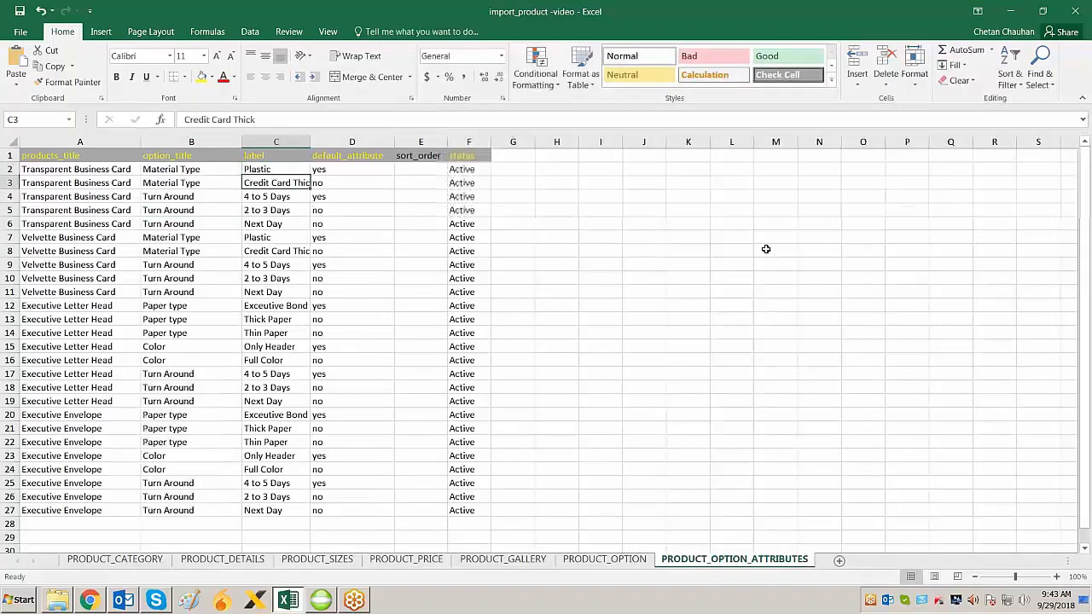
Examine the labels listed for Transparent Business Card's Turn Around option in rows 4 to 6
{"action": "key", "text": "Down"}
{"action": "key", "text": "Left"}
{"action": "key", "text": "shift+Down"}
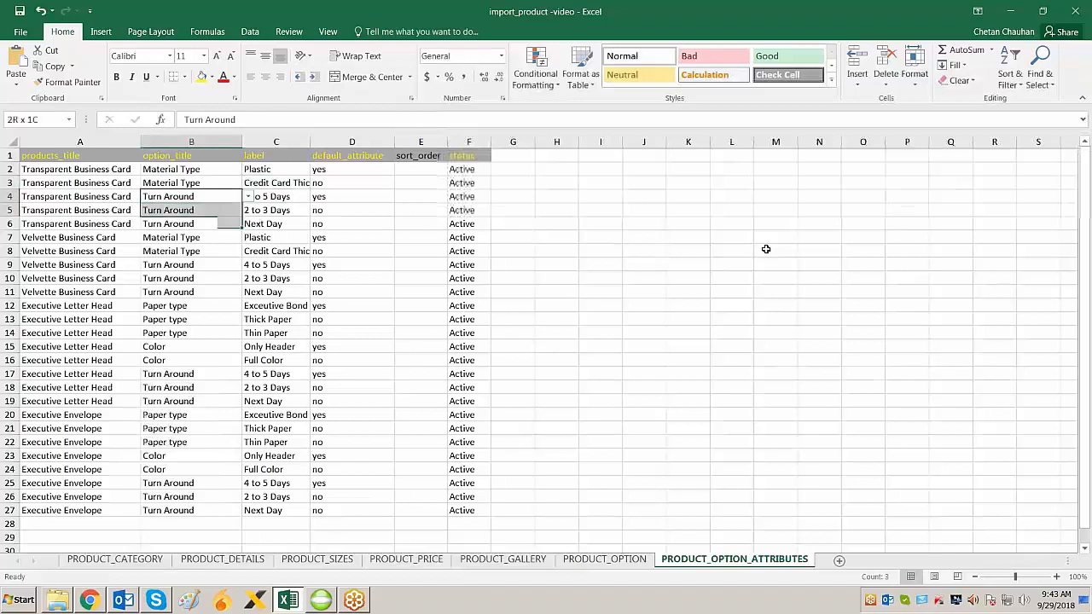
{"action": "key", "text": "Right"}
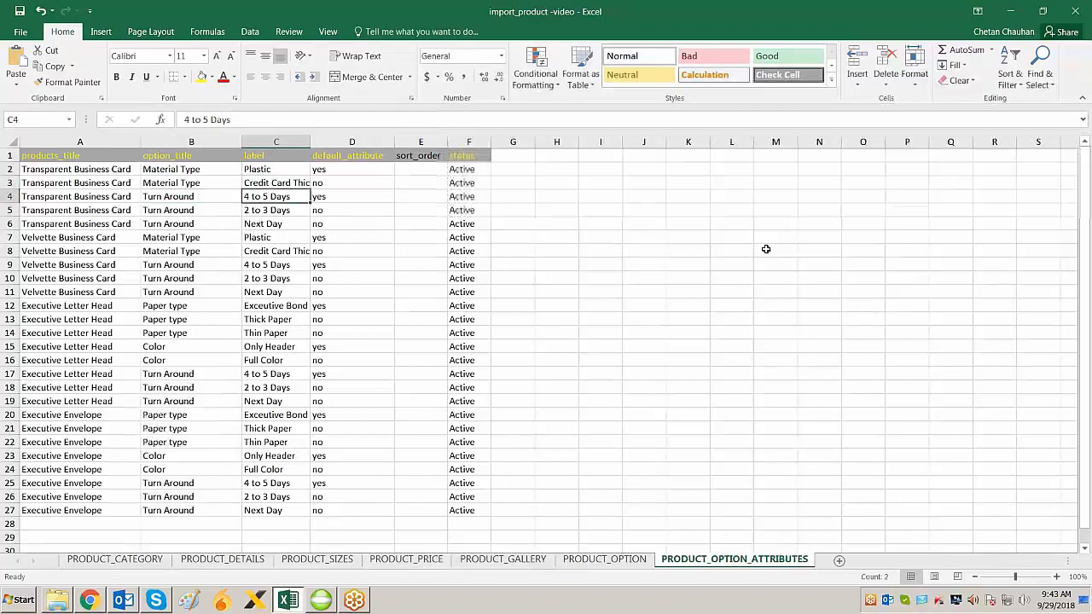
{"action": "key", "text": "shift+Down"}
{"action": "key", "text": "shift+Down"}
{"action": "key", "text": "Left"}
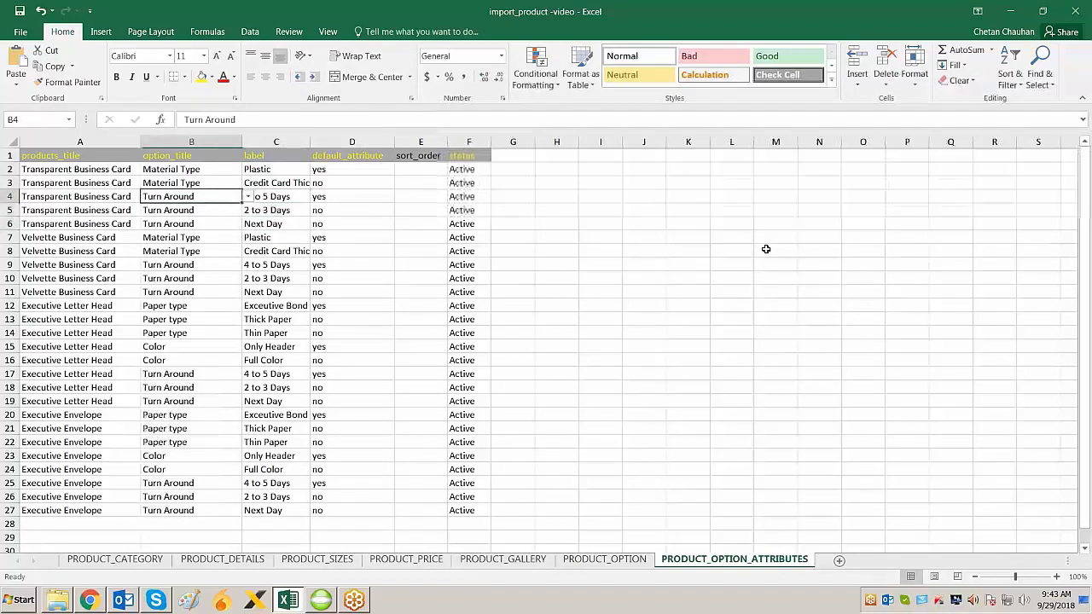
{"action": "key", "text": "Right"}
{"action": "key", "text": "shift+Down"}
{"action": "key", "text": "shift+Down"}
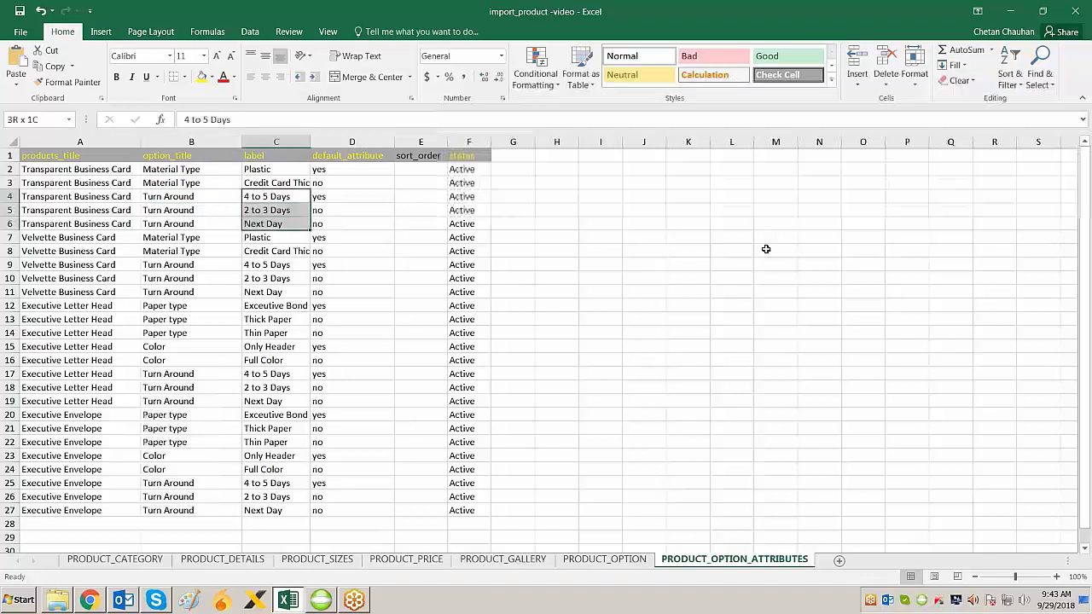
Check the option_title and products_title entries that the Turn Around labels in rows 4 to 6 belong to
{"action": "key", "text": "Left"}
{"action": "key", "text": "shift+Down"}
{"action": "key", "text": "shift+Down"}
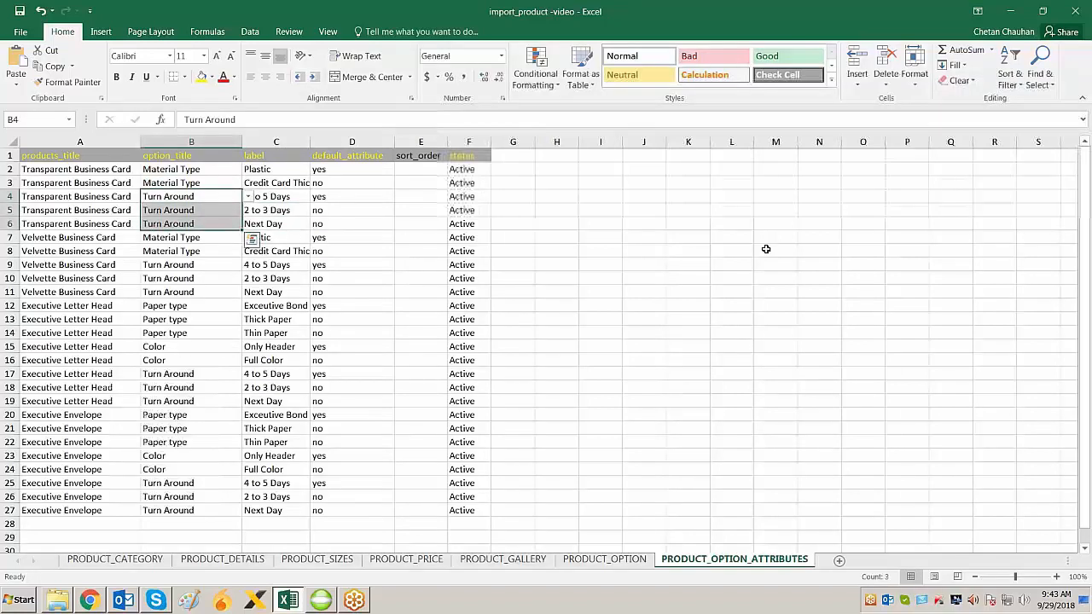
{"action": "key", "text": "Left"}
{"action": "key", "text": "shift+Down"}
{"action": "key", "text": "shift+Down"}
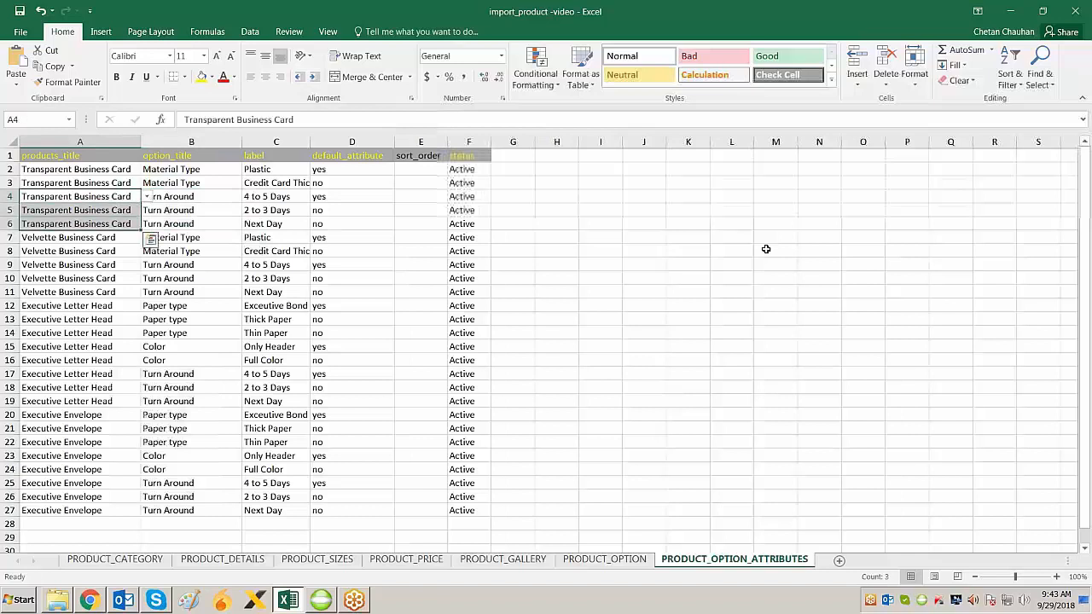
Examine the products_title entries for Velvette Business Card in rows 7 to 11
{"action": "key", "text": "Right"}
{"action": "key", "text": "Down"}
{"action": "key", "text": "Down"}
{"action": "key", "text": "Down"}
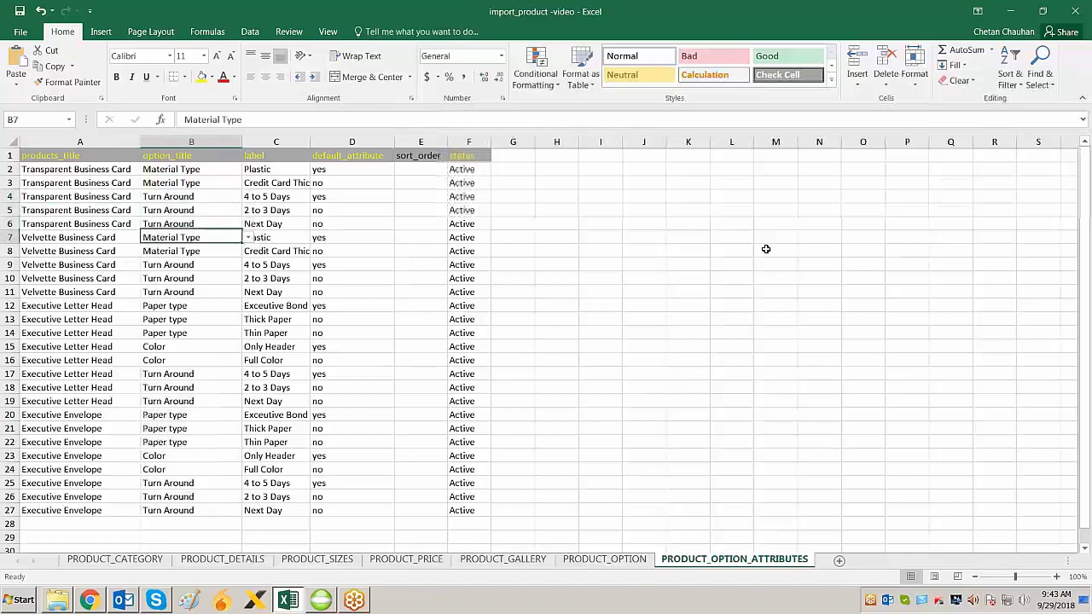
{"action": "key", "text": "Left"}
{"action": "key", "text": "shift+Down"}
{"action": "key", "text": "shift+Down"}
{"action": "key", "text": "shift+Down"}
{"action": "key", "text": "shift+Down"}
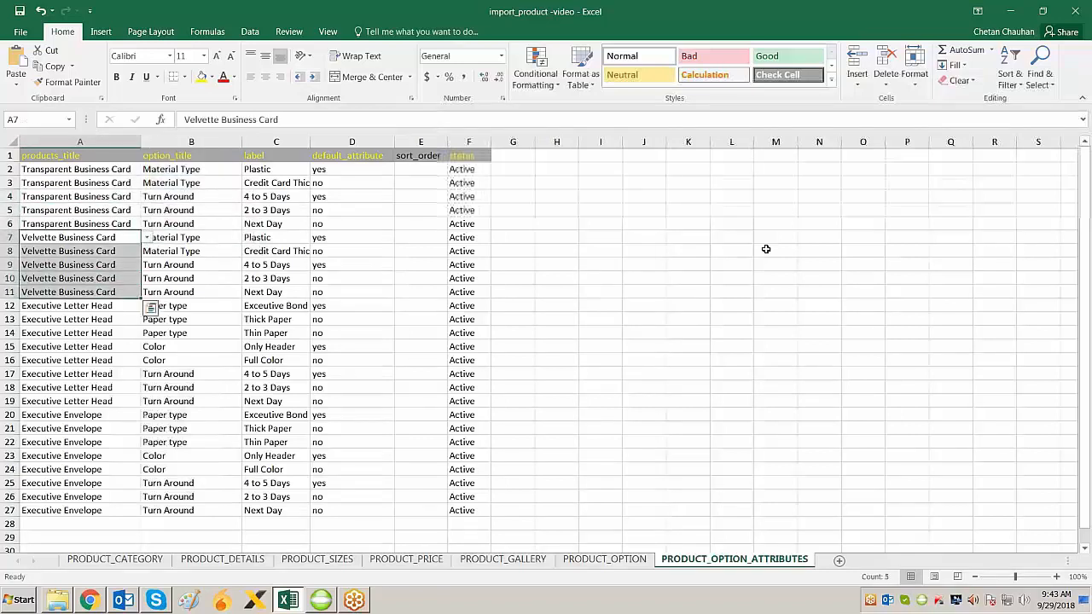
Compare Velvette Business Card's Material Type option titles with their labels in rows 7 and 8
{"action": "key", "text": "Right"}
{"action": "key", "text": "shift+Down"}
{"action": "key", "text": "ctrl+v"}
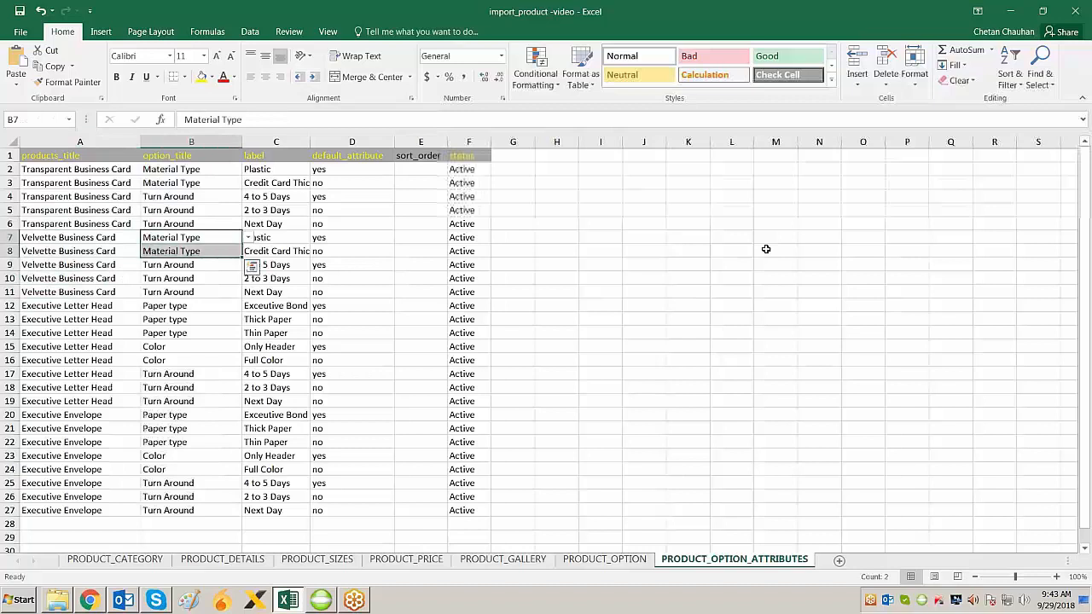
{"action": "key", "text": "Right"}
{"action": "key", "text": "shift+Down"}
{"action": "key", "text": "ctrl+v"}
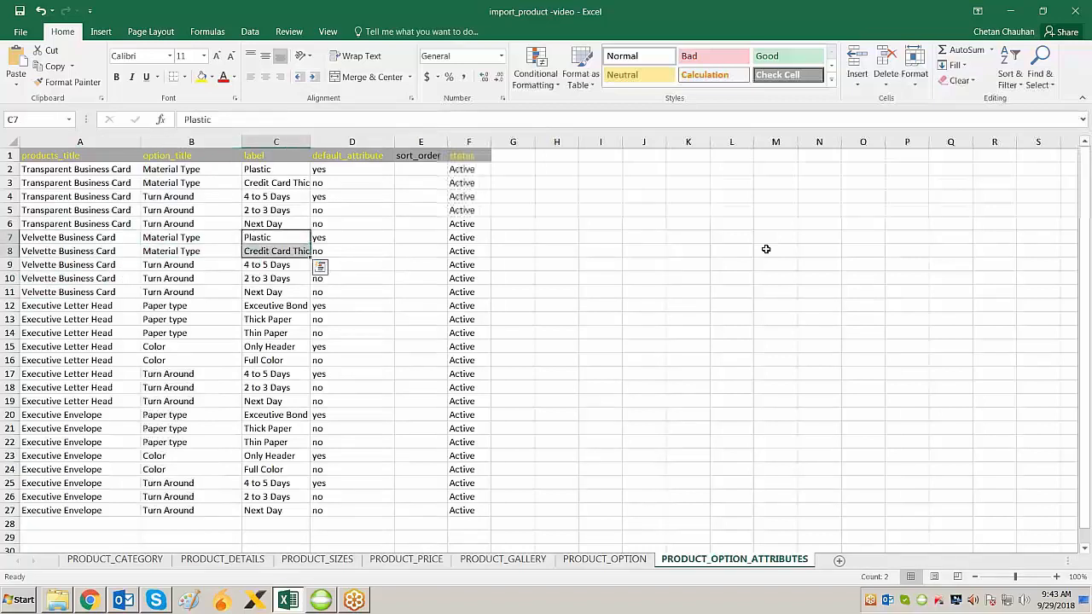
{"action": "key", "text": "Left"}
{"action": "key", "text": "shift+Down"}
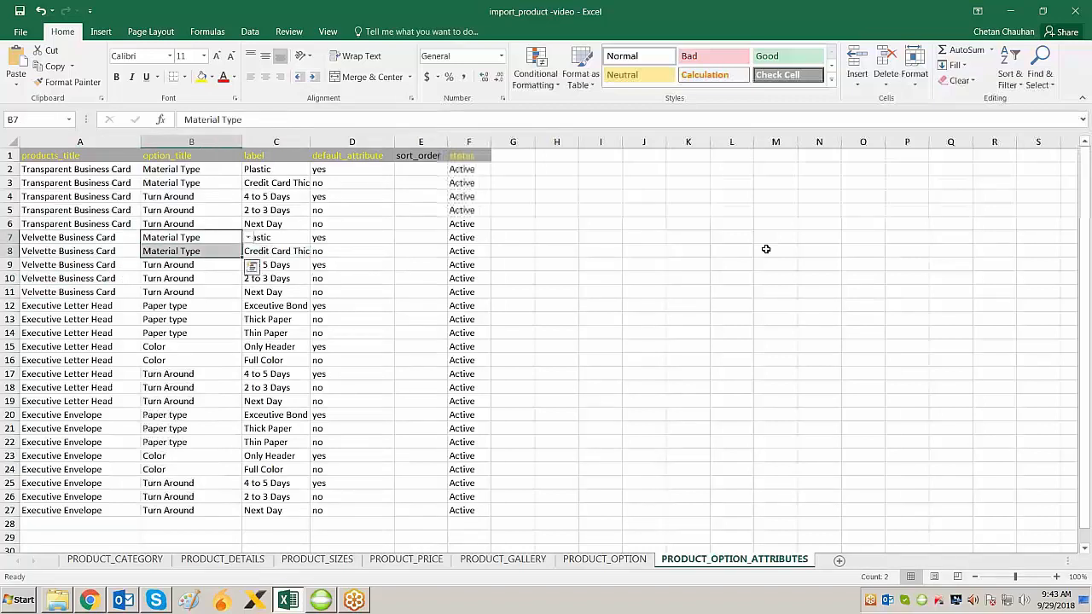
Check the default_attribute value set for Transparent Business Card's Plastic label in row 2
{"action": "key", "text": "Right"}
{"action": "key", "text": "Right"}
{"action": "key", "text": "Up"}
{"action": "key", "text": "Up"}
{"action": "key", "text": "Up"}
{"action": "key", "text": "Up"}
{"action": "key", "text": "Up"}
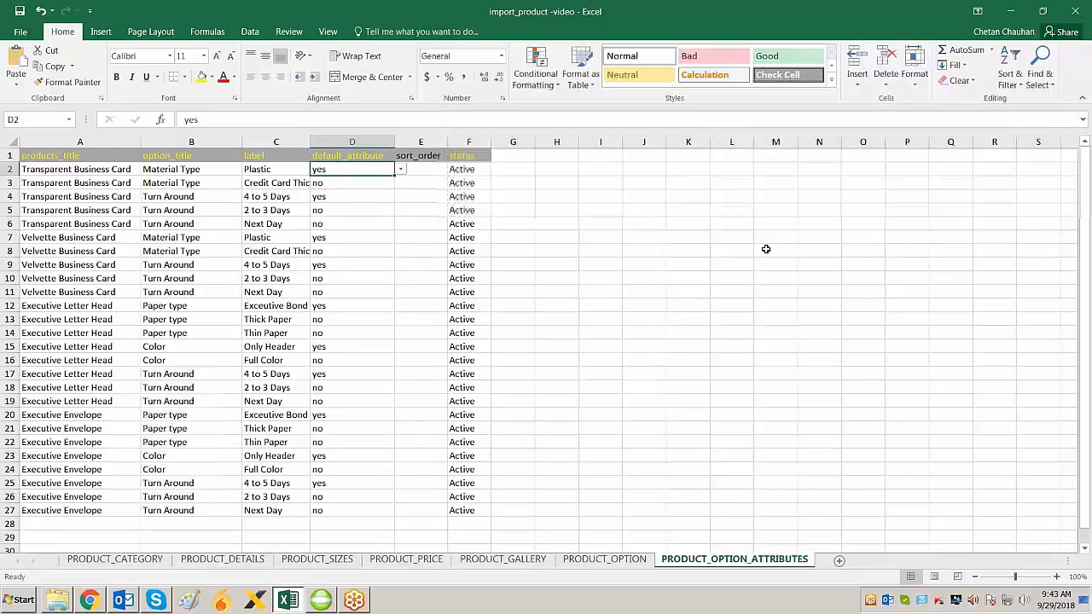
{"action": "key", "text": "Left"}
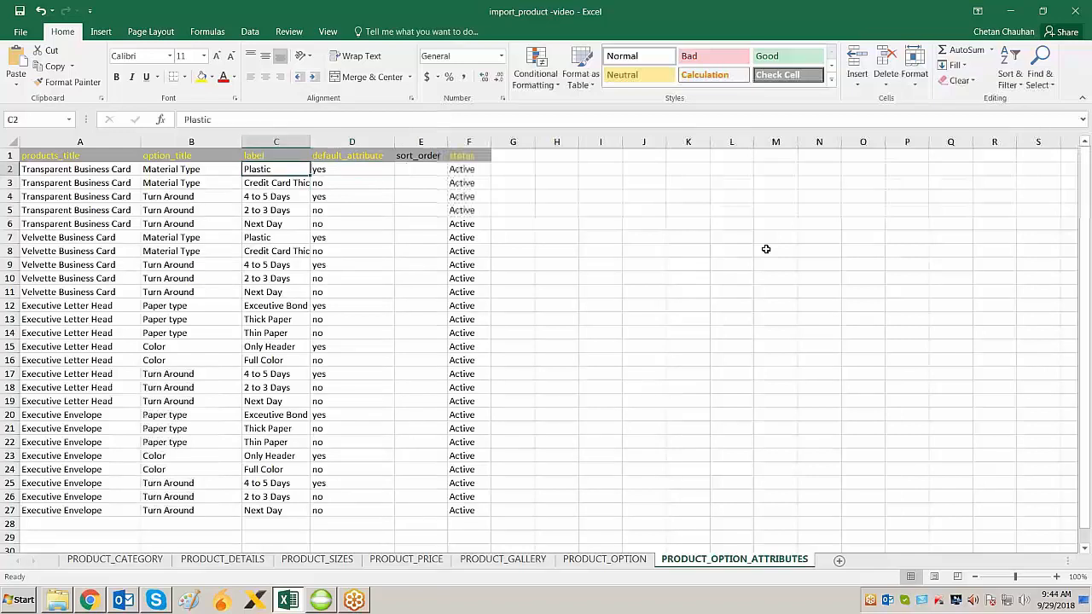
{"action": "key", "text": "shift+Right"}
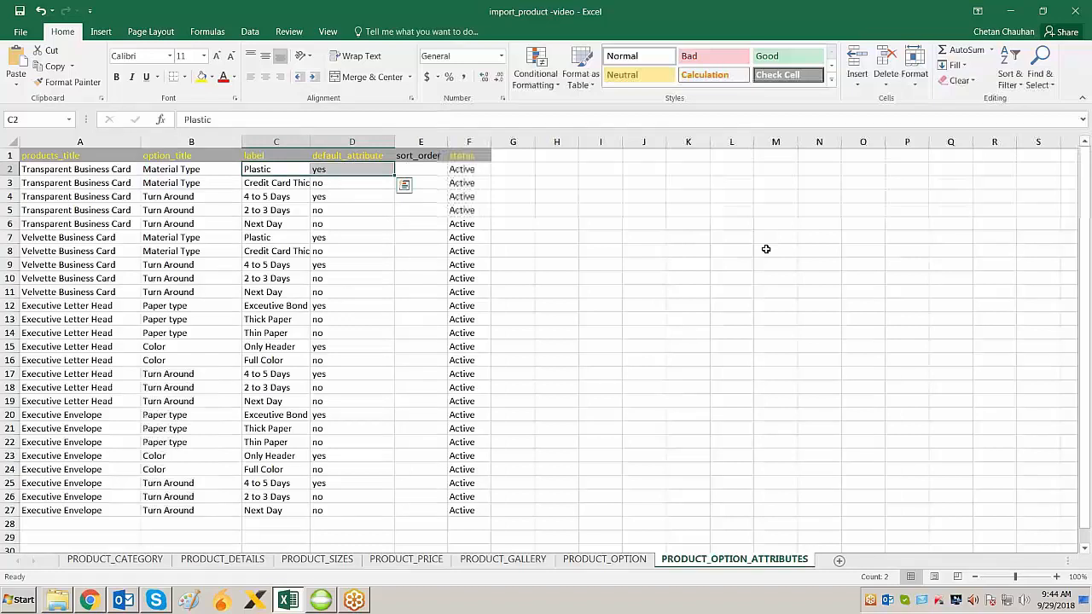
{"action": "key", "text": "Right"}
{"action": "key", "text": "Left"}
Examine Executive Letter Head's Paper type option titles and their labels in rows 12 to 14
{"action": "key", "text": "Down"}
{"action": "key", "text": "Down"}
{"action": "key", "text": "Down"}
{"action": "key", "text": "Down"}
{"action": "key", "text": "Down"}
{"action": "key", "text": "Down"}
{"action": "key", "text": "Down"}
{"action": "key", "text": "Down"}
{"action": "key", "text": "Down"}
{"action": "key", "text": "Down"}
{"action": "key", "text": "Left"}
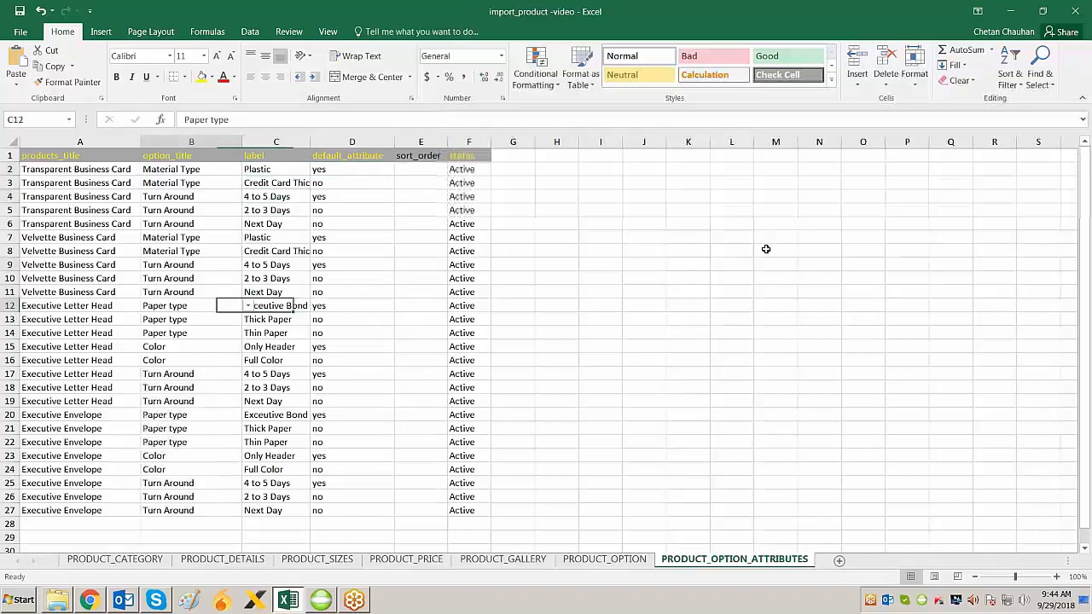
{"action": "key", "text": "Left"}
{"action": "key", "text": "Right"}
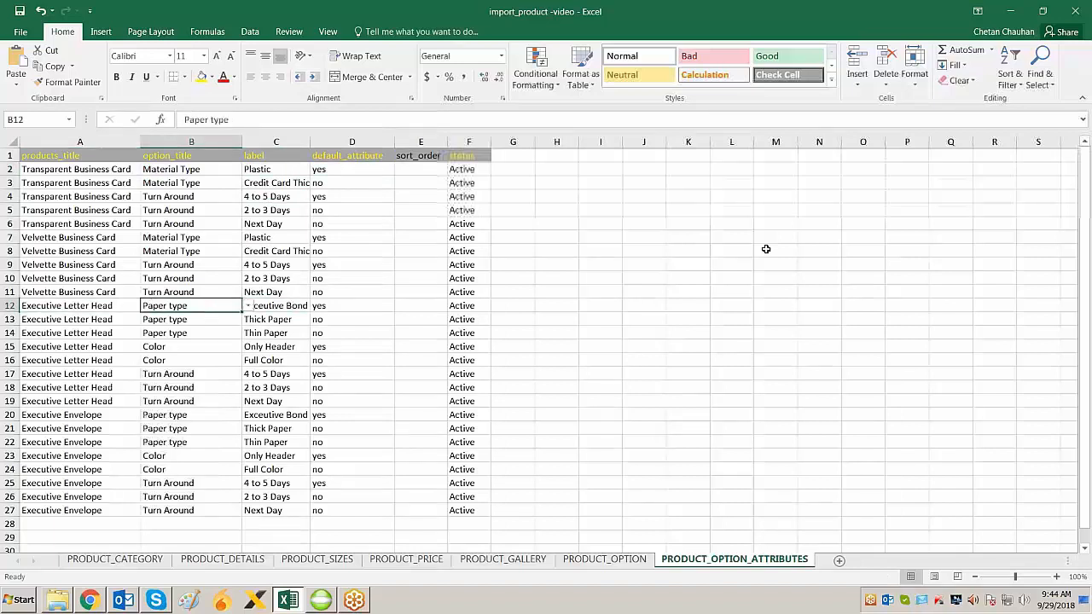
{"action": "key", "text": "shift+Down"}
{"action": "key", "text": "shift+Down"}
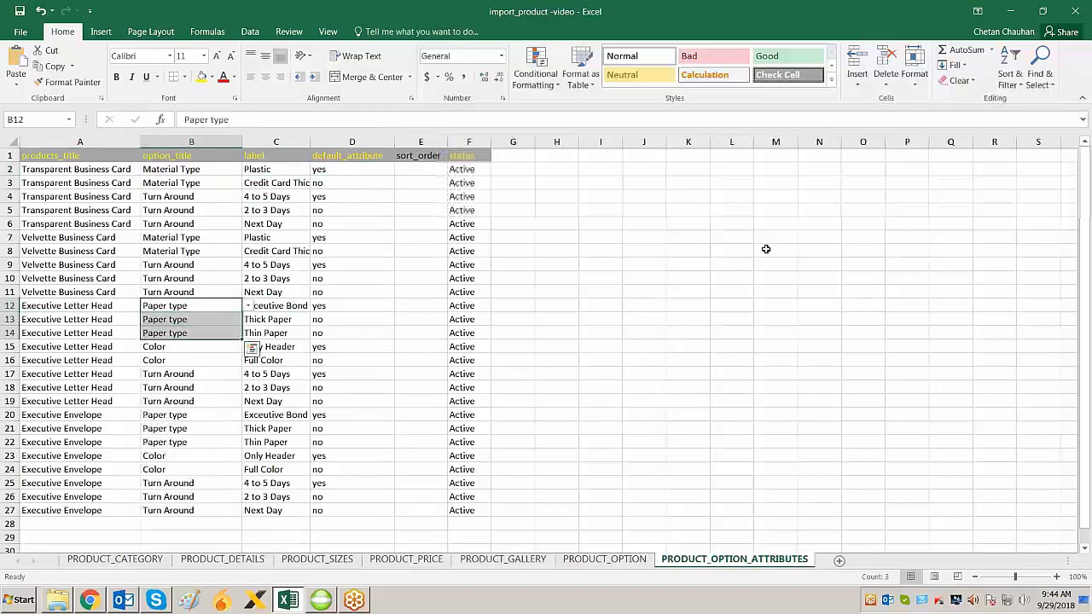
{"action": "key", "text": "Right"}
{"action": "key", "text": "shift+Down"}
{"action": "key", "text": "shift+Down"}
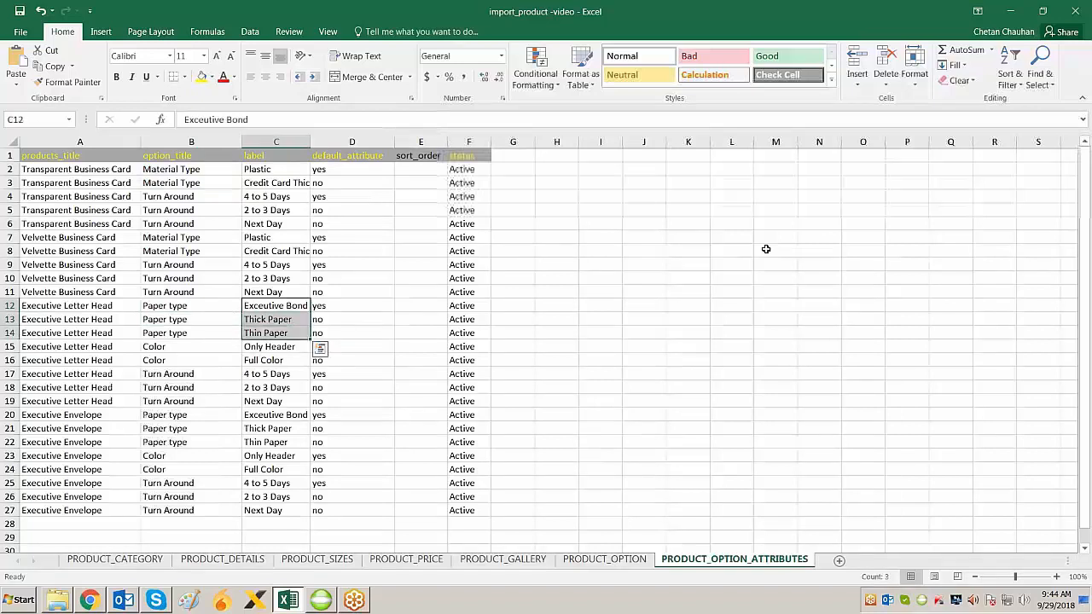
Examine the labels listed for Executive Letter Head's Color option in rows 15 and 16
{"action": "key", "text": "Down"}
{"action": "key", "text": "Down"}
{"action": "key", "text": "Down"}
{"action": "key", "text": "shift+Down"}
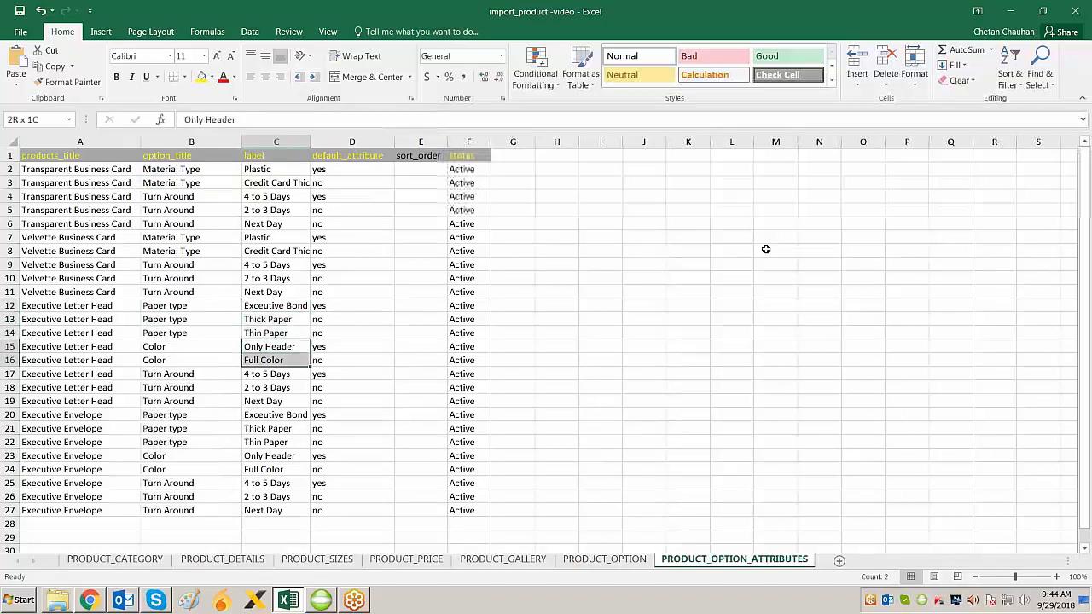
{"action": "key", "text": "Left"}
{"action": "key", "text": "Right"}
{"action": "key", "text": "shift+Down"}
Examine Executive Letter Head's Turn Around option titles and labels in rows 17 to 19
{"action": "key", "text": "Down"}
{"action": "key", "text": "Down"}
{"action": "key", "text": "shift+Down"}
{"action": "key", "text": "Left"}
{"action": "key", "text": "shift+Down"}
{"action": "key", "text": "shift+Up"}
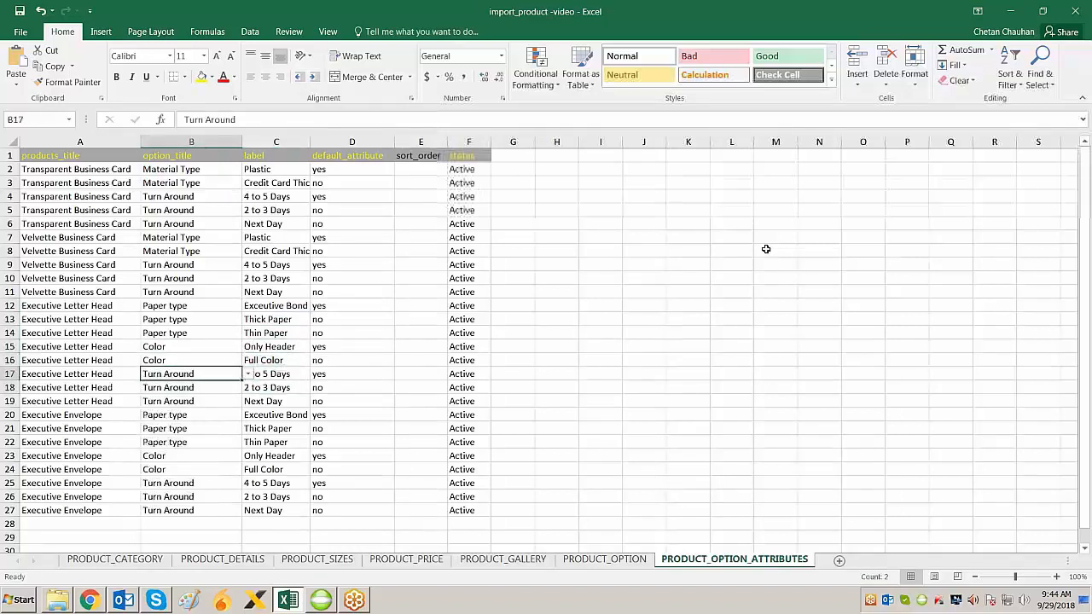
{"action": "key", "text": "shift+Down"}
{"action": "key", "text": "shift+Down"}
{"action": "key", "text": "Right"}
Review Executive Envelope's product titles, option titles and labels from row 20 down to the end of the list
{"action": "key", "text": "Down"}
{"action": "key", "text": "Down"}
{"action": "key", "text": "Down"}
{"action": "key", "text": "Down"}
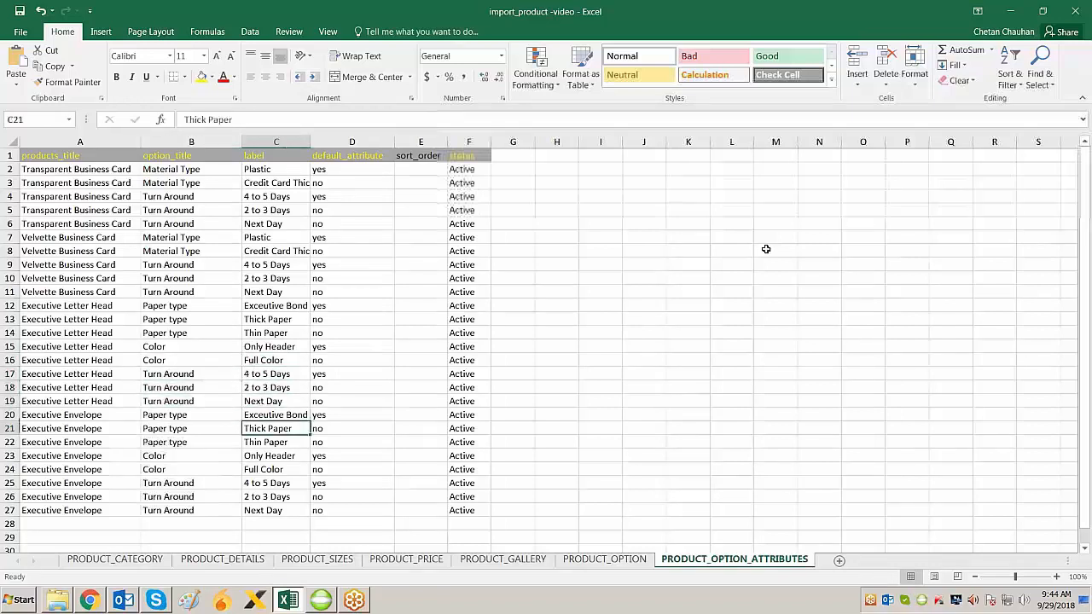
{"action": "key", "text": "Down"}
{"action": "key", "text": "Down"}
{"action": "key", "text": "Up"}
{"action": "key", "text": "Up"}
{"action": "key", "text": "Left"}
{"action": "key", "text": "Left"}
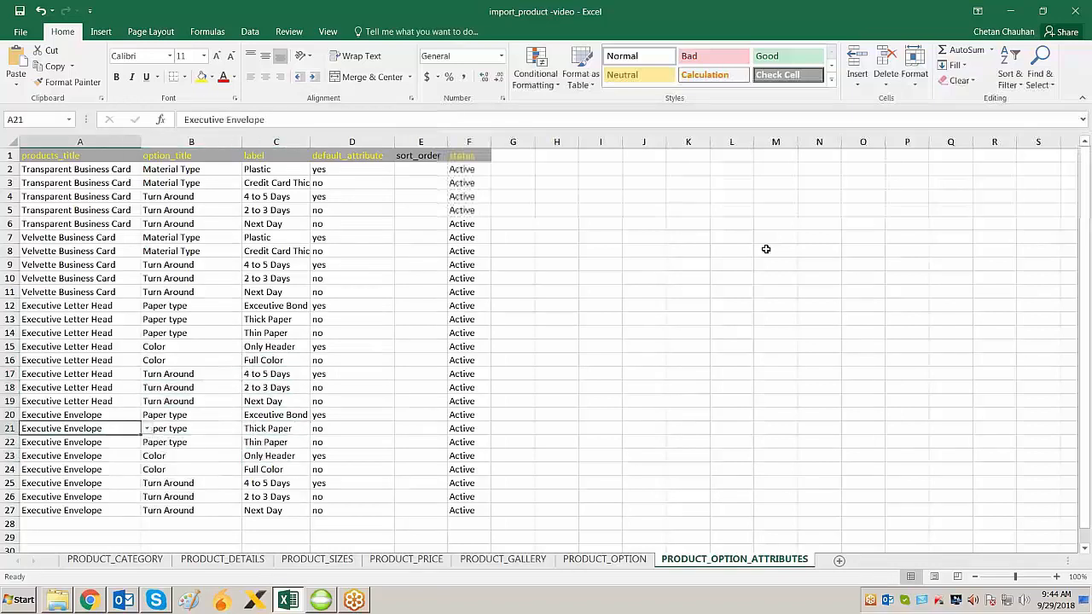
{"action": "key", "text": "Up"}
{"action": "key", "text": "shift+Right"}
{"action": "key", "text": "shift+Right"}
{"action": "key", "text": "shift+Down"}
{"action": "key", "text": "shift+Down"}
{"action": "key", "text": "shift+Down"}
{"action": "key", "text": "shift+Down"}
{"action": "key", "text": "shift+Down"}
{"action": "key", "text": "shift+Down"}
{"action": "key", "text": "shift+Down"}
{"action": "key", "text": "Right"}
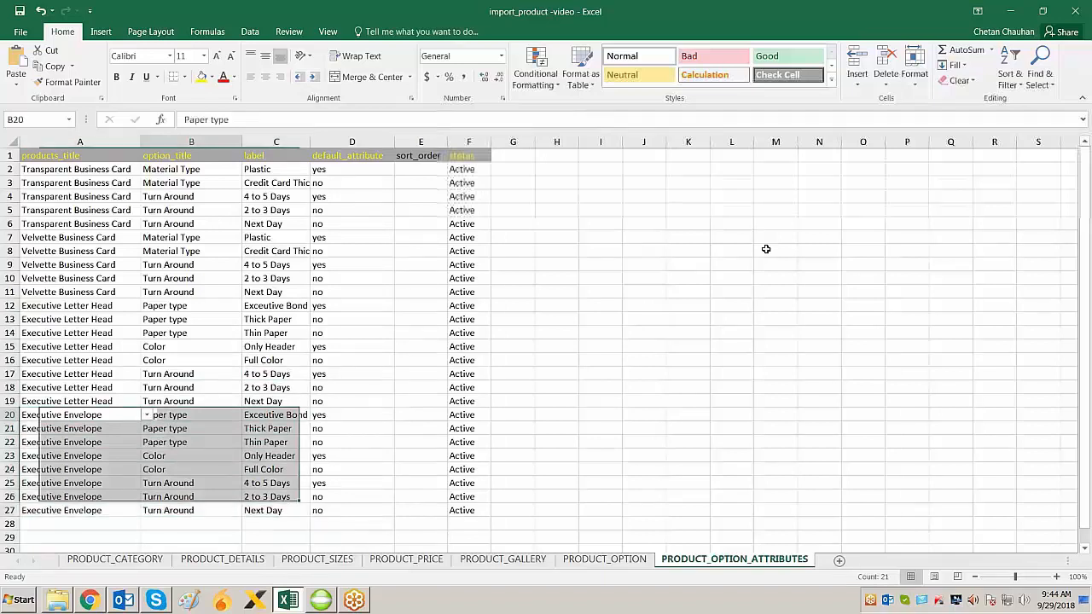
{"action": "key", "text": "Right"}
{"action": "key", "text": "Right"}
{"action": "key", "text": "Right"}
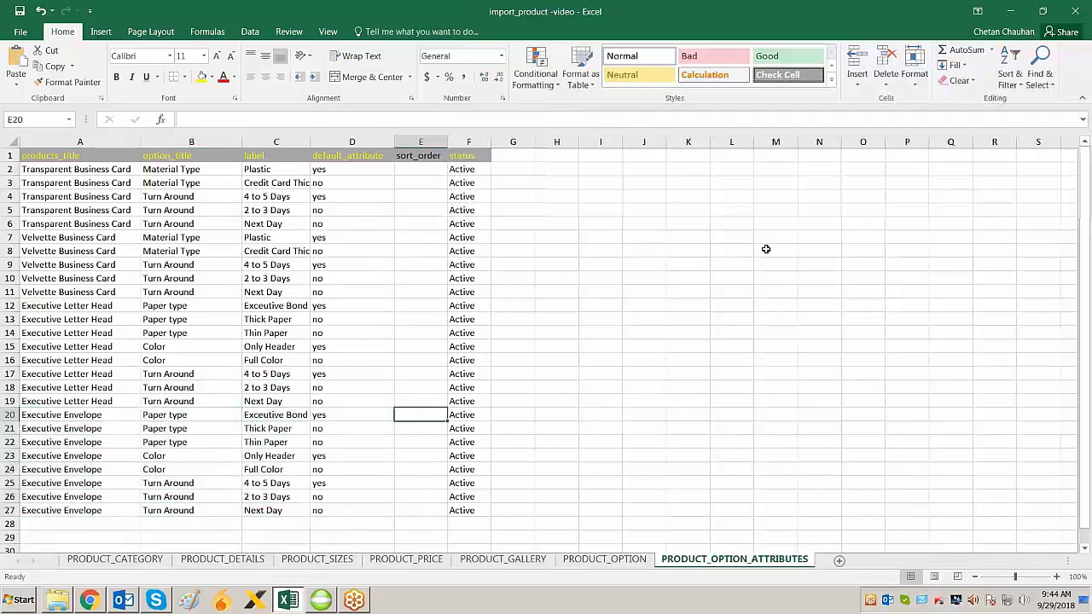
Recheck Transparent Business Card's labels in rows 2 to 5 against their option titles
{"action": "double_click", "coordinate": [515, 371]}
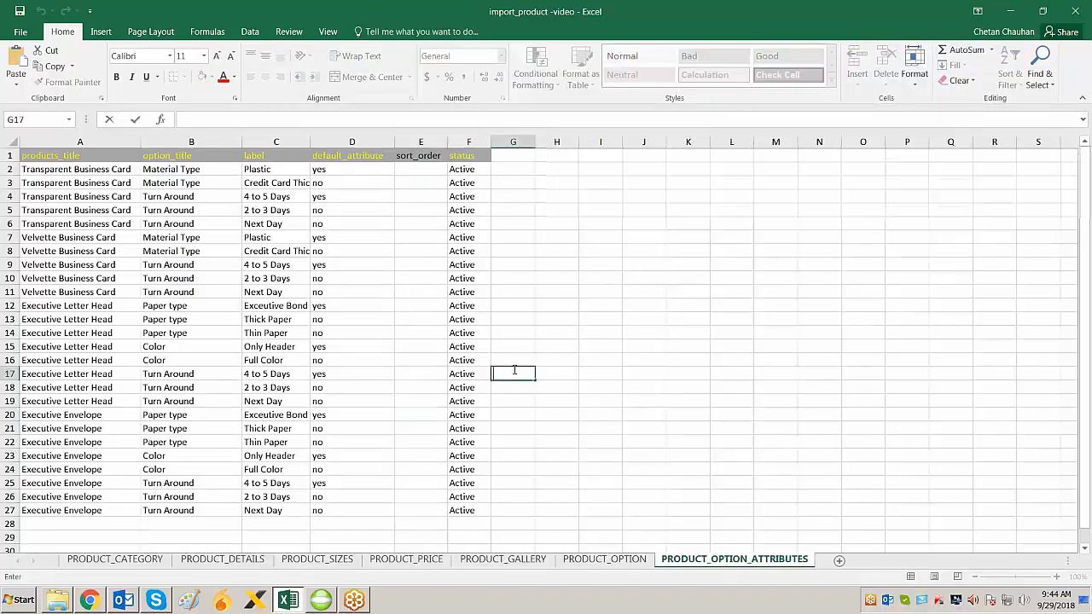
{"action": "left_click", "coordinate": [350, 292]}
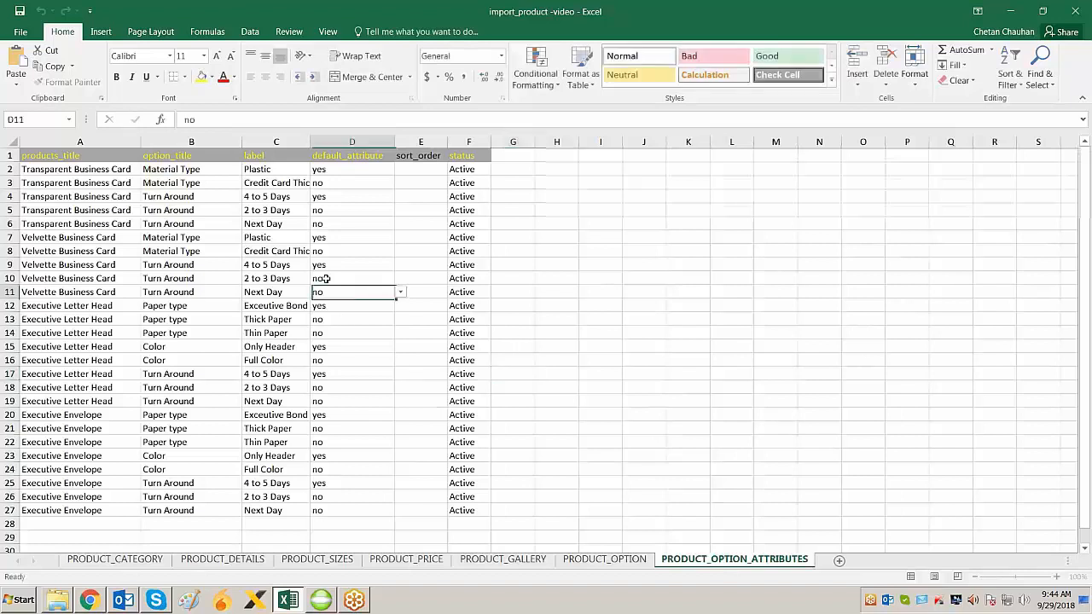
{"action": "left_click_drag", "start_coordinate": [260, 170], "coordinate": [269, 208]}
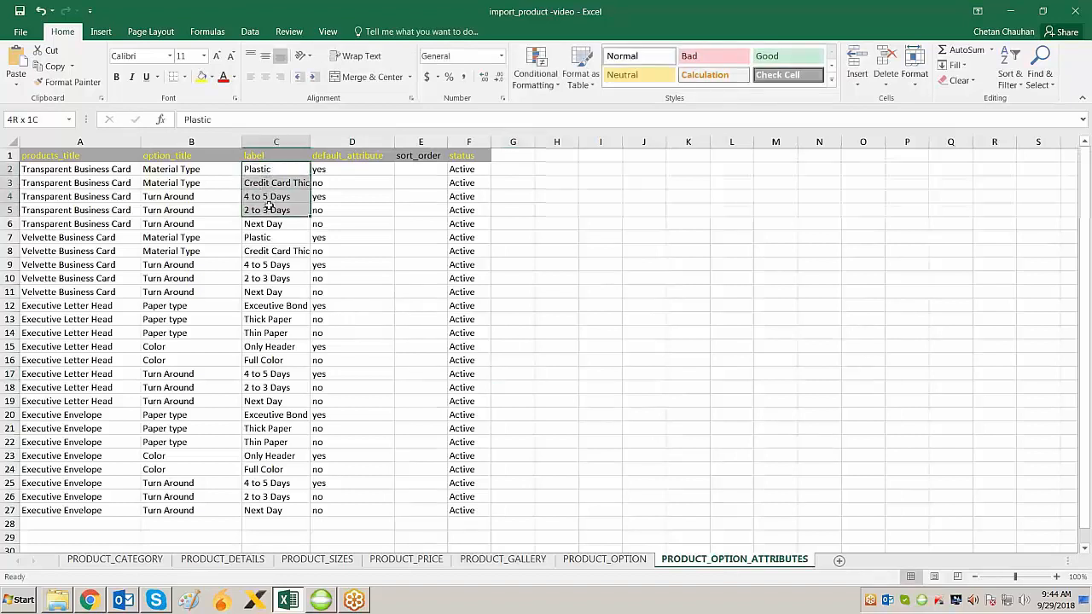
{"action": "left_click", "coordinate": [542, 277]}
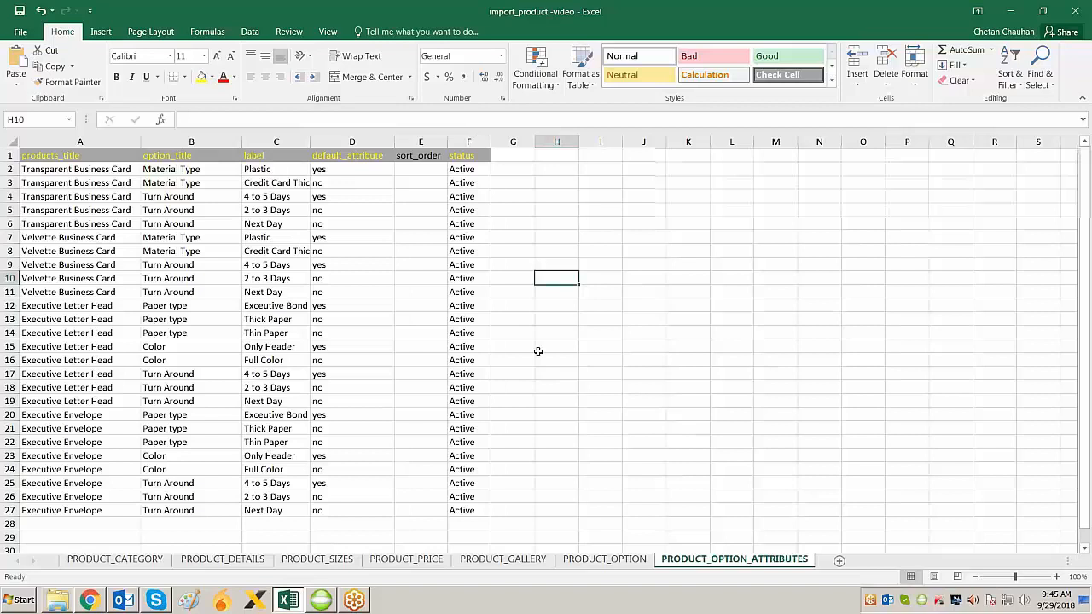
{"action": "left_click_drag", "start_coordinate": [271, 168], "coordinate": [274, 210]}
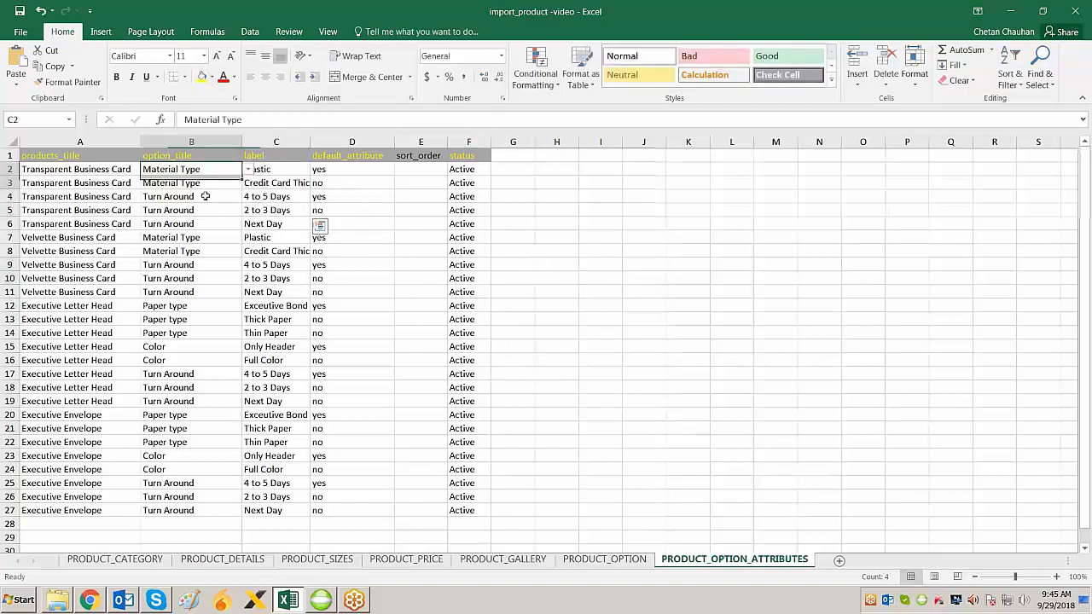
{"action": "left_click_drag", "start_coordinate": [201, 170], "coordinate": [206, 197]}
{"action": "left_click", "coordinate": [566, 439]}
{"action": "key", "text": "alt+Tab"}
{"action": "key", "text": "alt+Tab"}
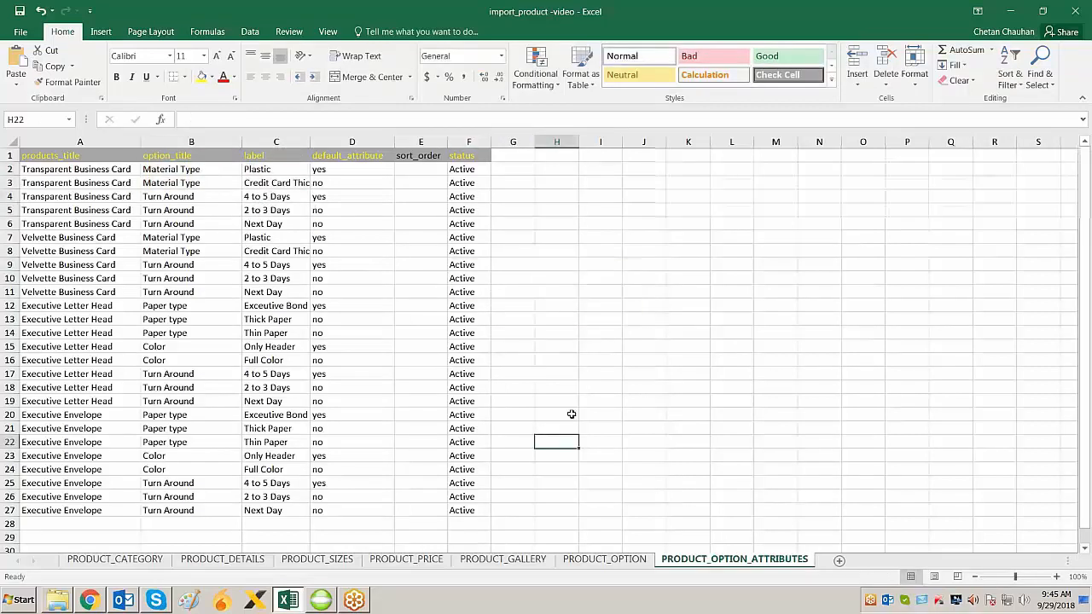
{"action": "left_click", "coordinate": [418, 374]}
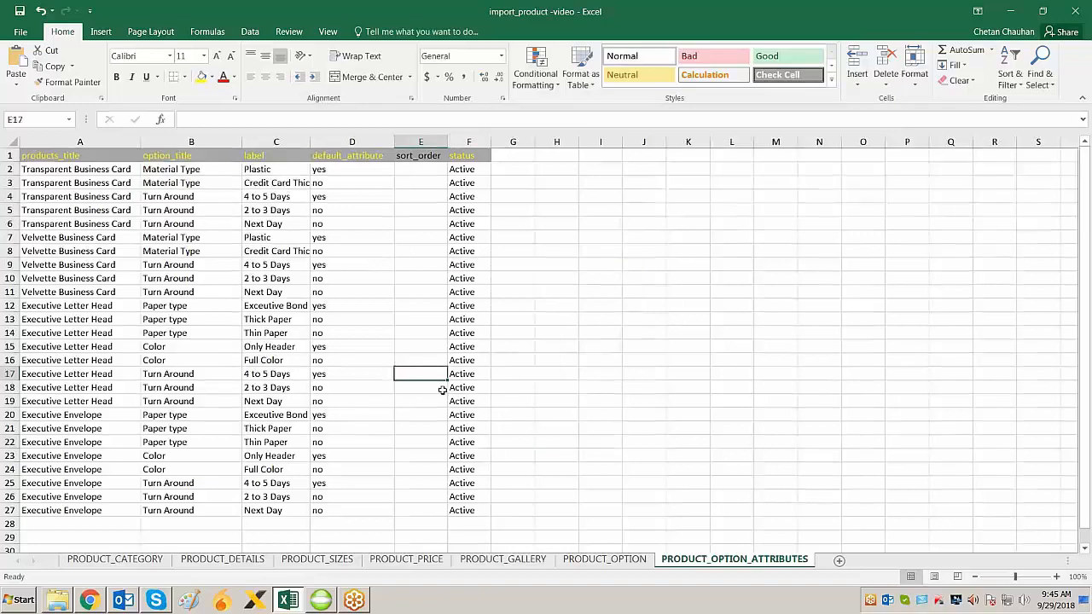
Switch to the OnPrintShop admin in Chrome, start Import Products from the product list and advance to the Upload File stage
{"action": "key", "text": "alt+Tab"}
{"action": "key", "text": "alt+Tab"}
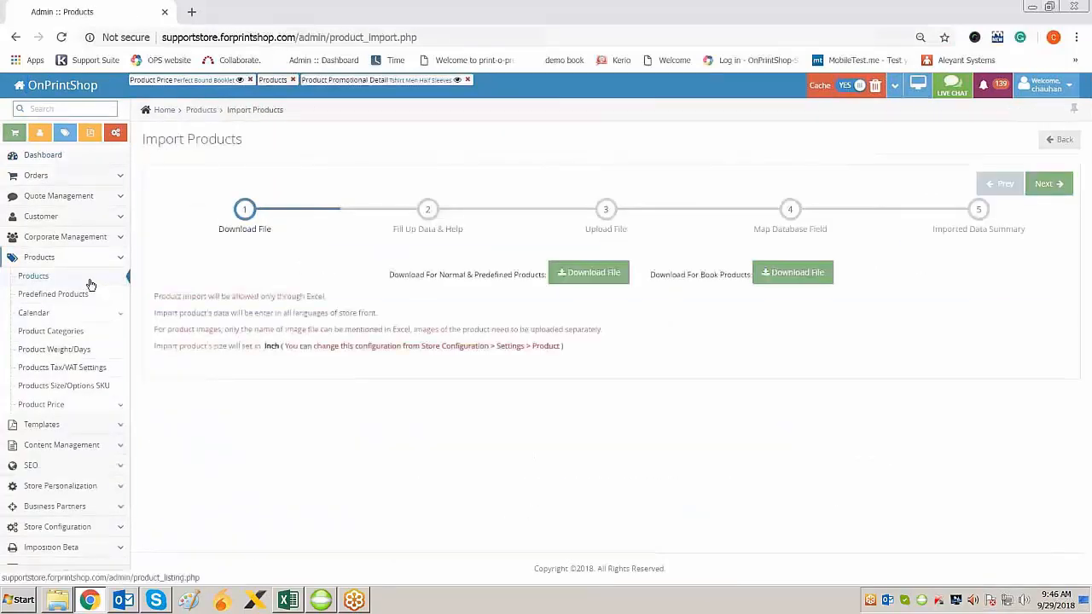
{"action": "left_click", "coordinate": [89, 278]}
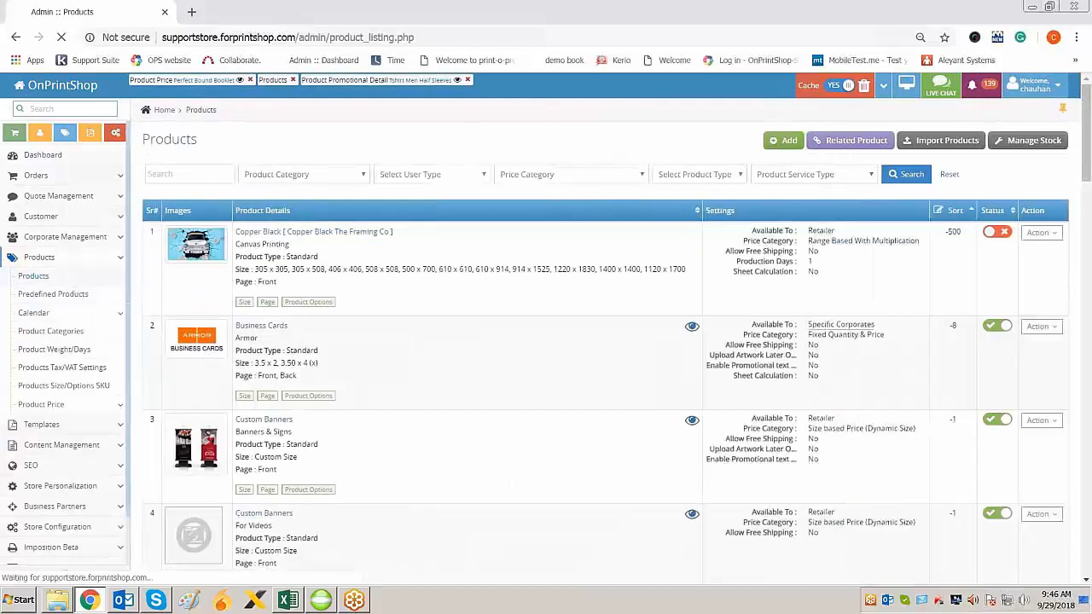
{"action": "left_click", "coordinate": [944, 142]}
{"action": "left_click", "coordinate": [1035, 184]}
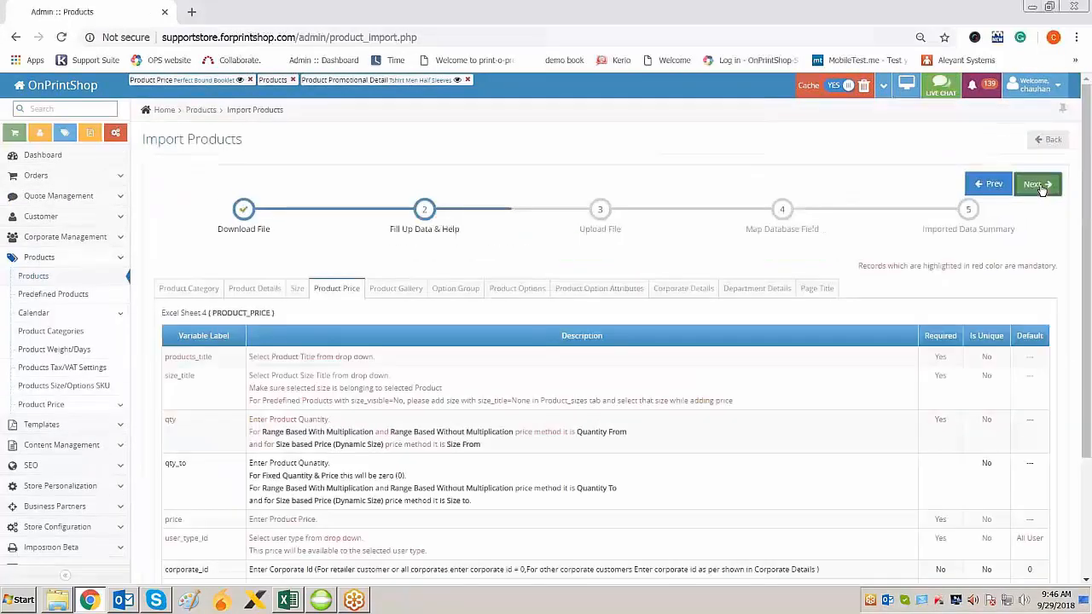
{"action": "left_click", "coordinate": [1035, 185]}
Check the product types available for the import and keep Normal Product
{"action": "left_click_drag", "start_coordinate": [441, 300], "coordinate": [483, 305]}
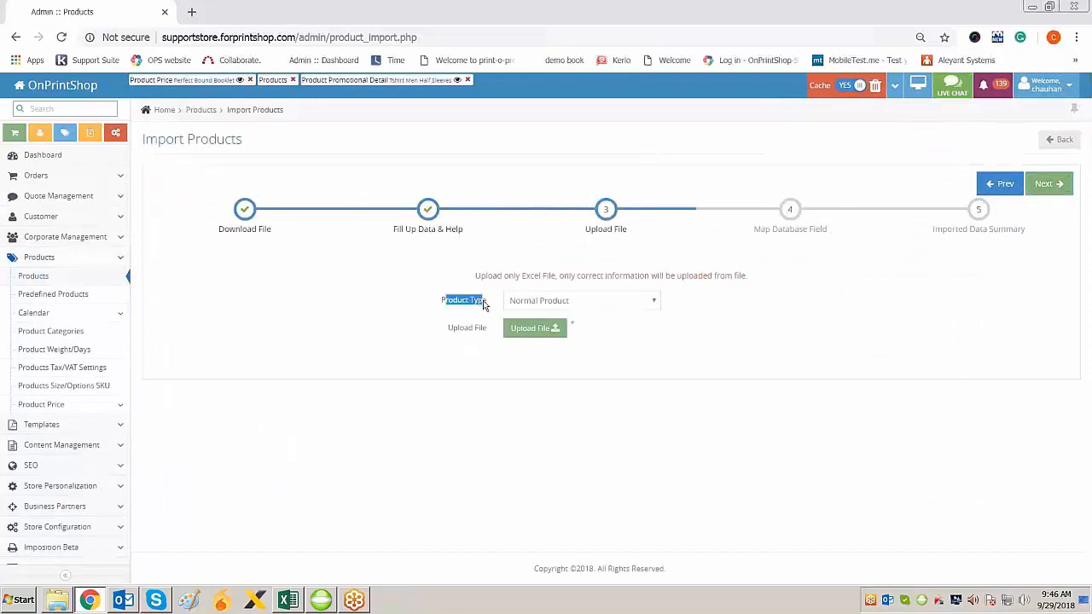
{"action": "left_click", "coordinate": [584, 303]}
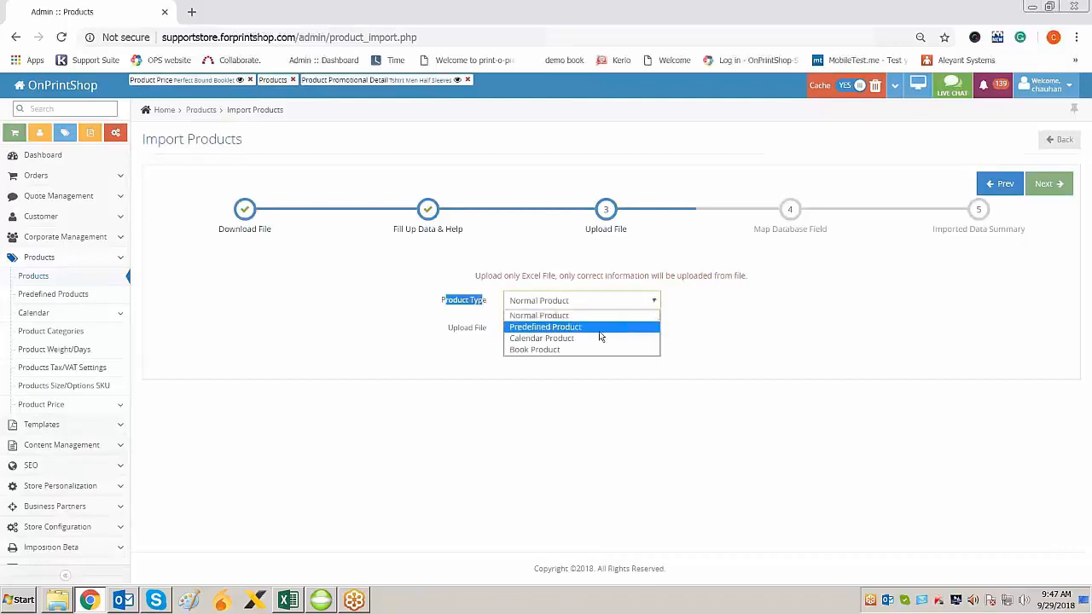
{"action": "left_click", "coordinate": [769, 316]}
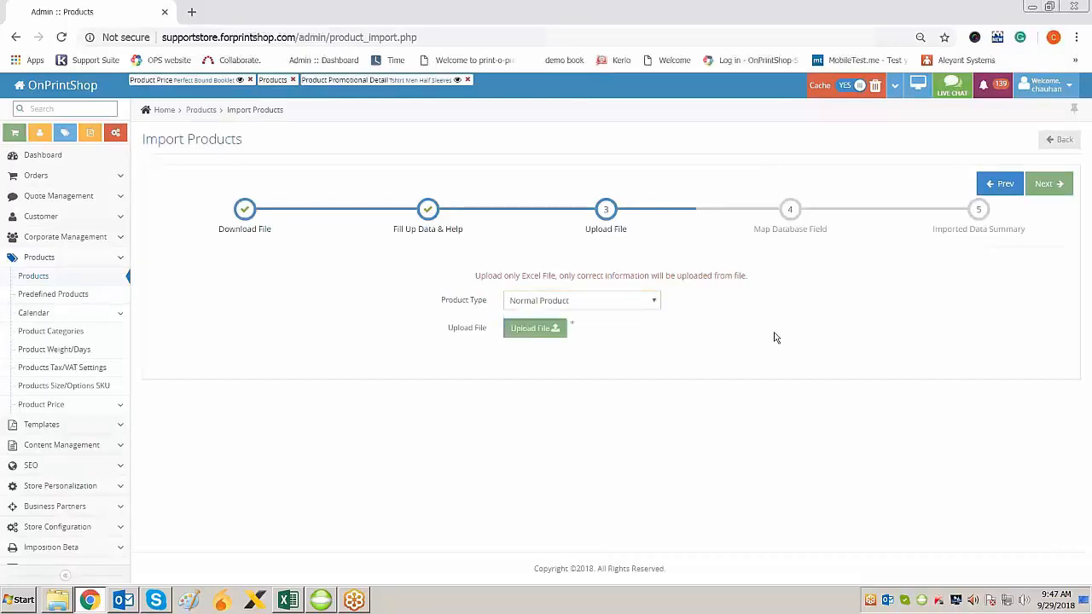
Upload the import_product -video Excel file from the Desktop and accept the database field mapping to reach the Imported Data Summary
{"action": "left_click", "coordinate": [533, 335]}
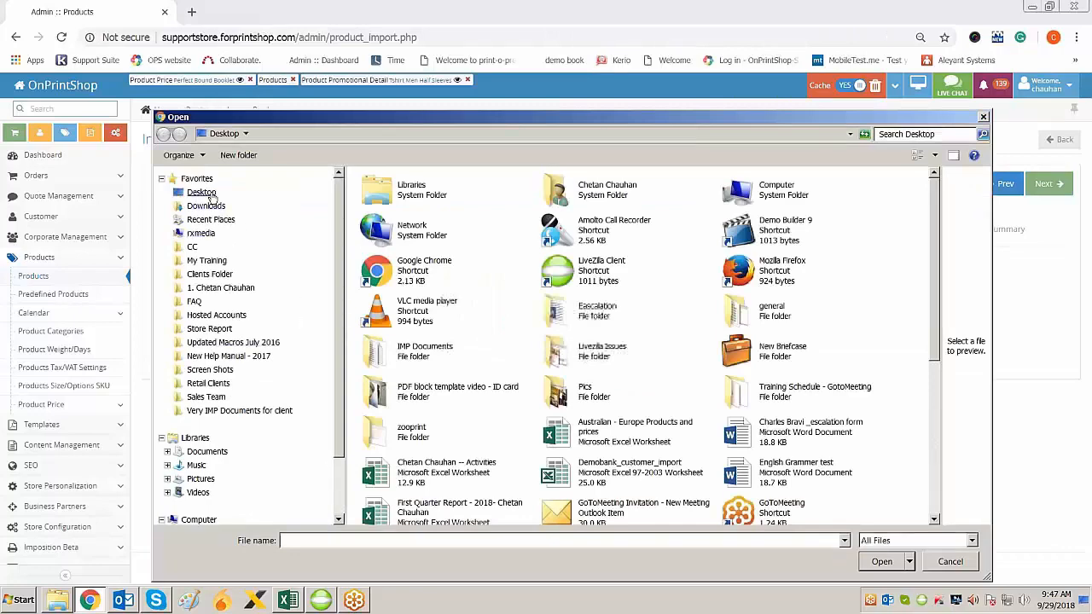
{"action": "left_click", "coordinate": [206, 193]}
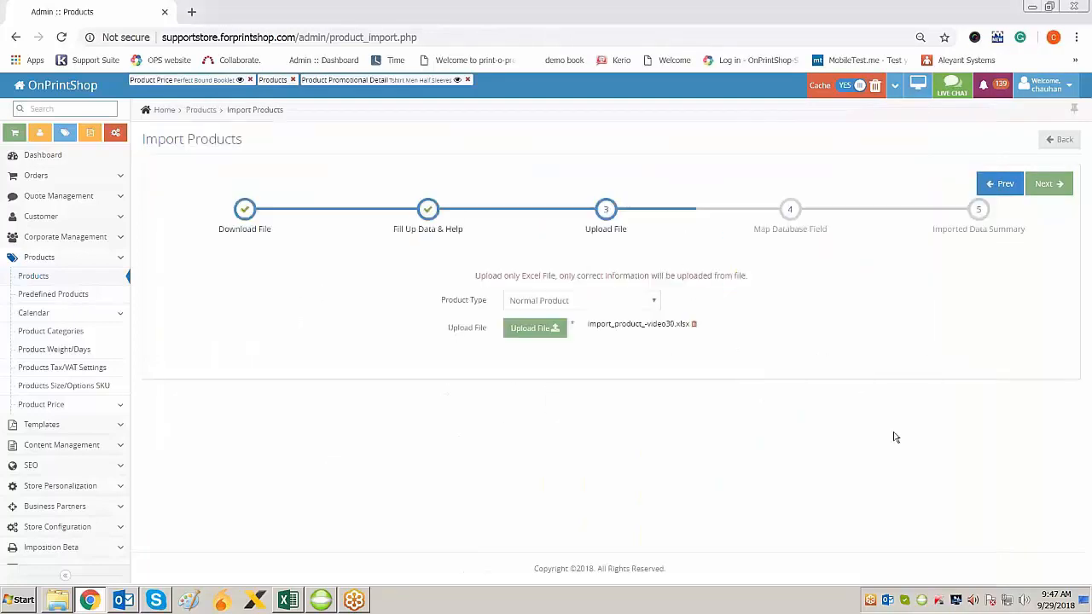
{"action": "left_click", "coordinate": [1042, 184]}
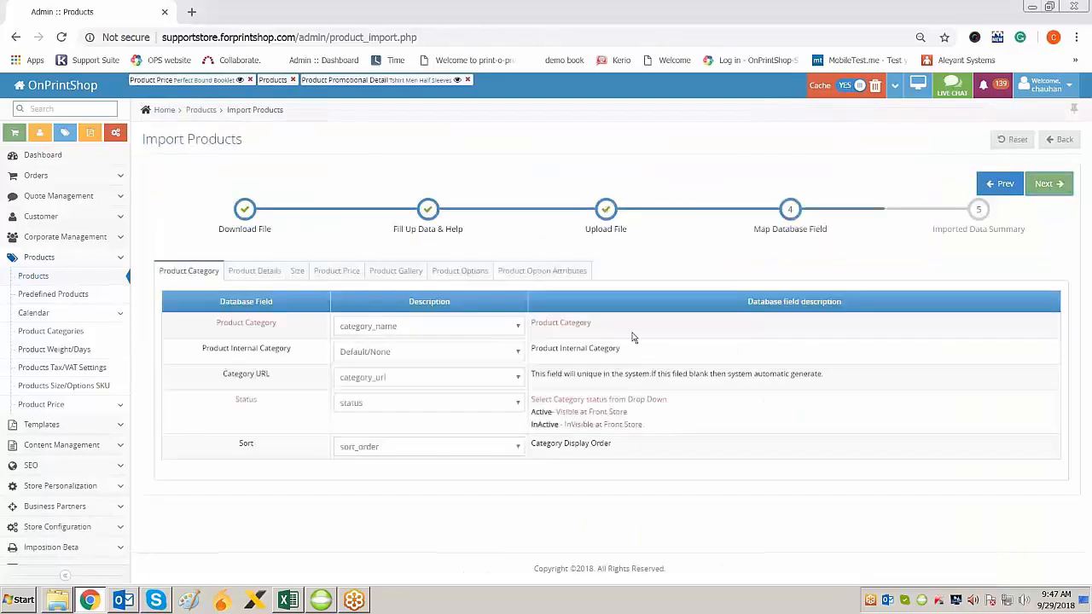
{"action": "left_click", "coordinate": [1035, 183]}
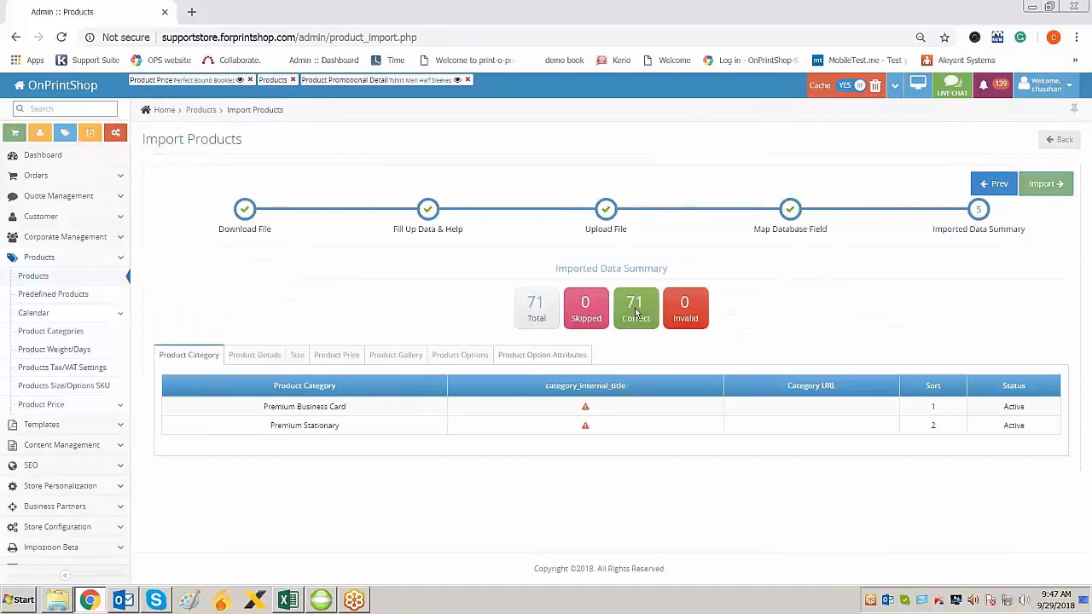
Import the validated product data, confirm the import, and open the storefront in a separate browser tab
{"action": "left_click", "coordinate": [1044, 185]}
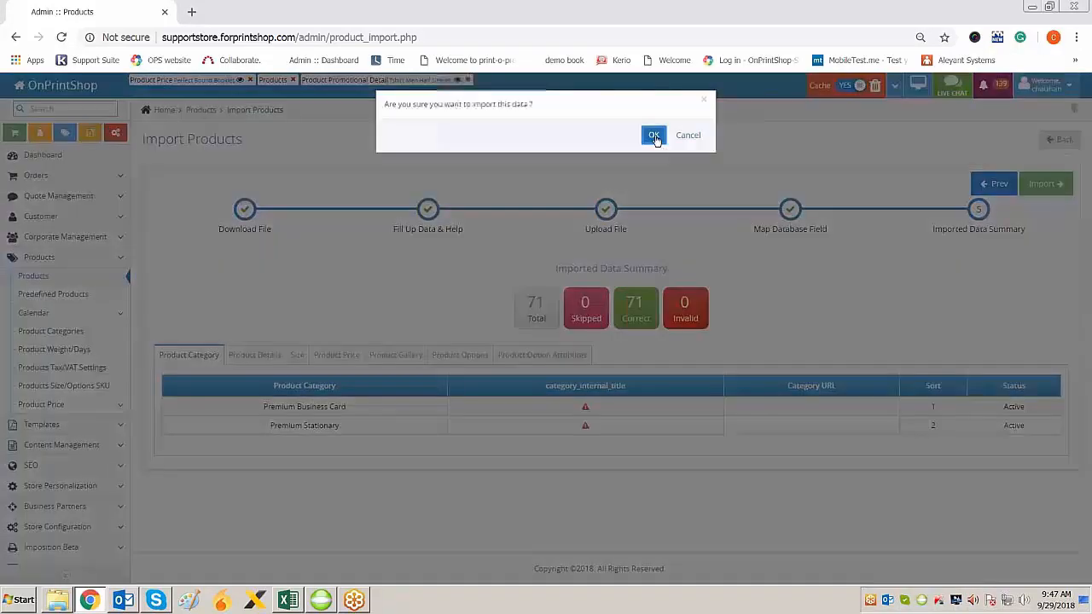
{"action": "left_click", "coordinate": [653, 136]}
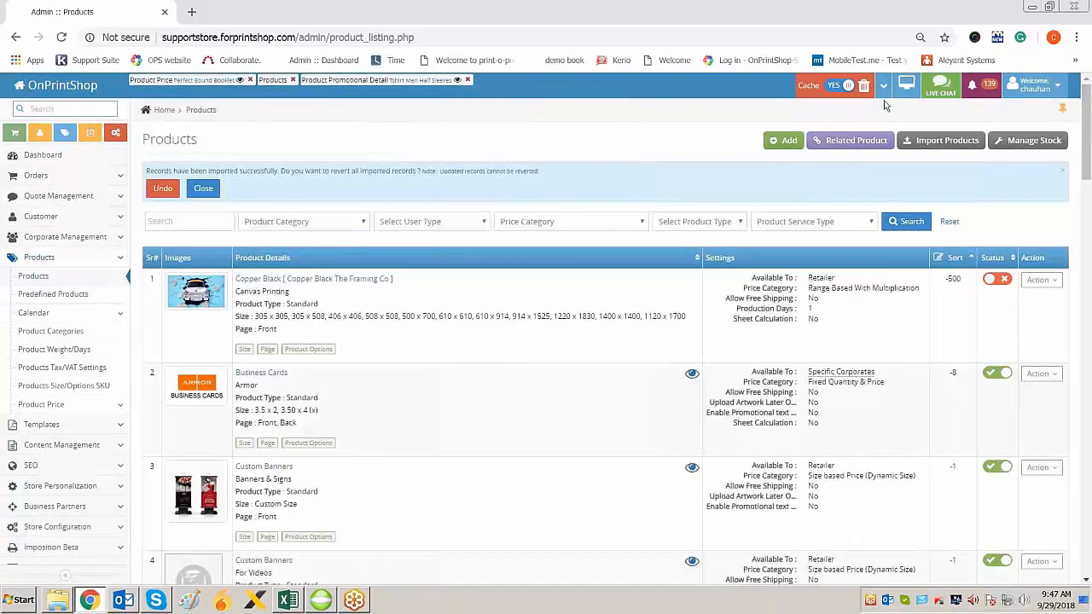
{"action": "left_click", "coordinate": [908, 86], "text": "ctrl"}
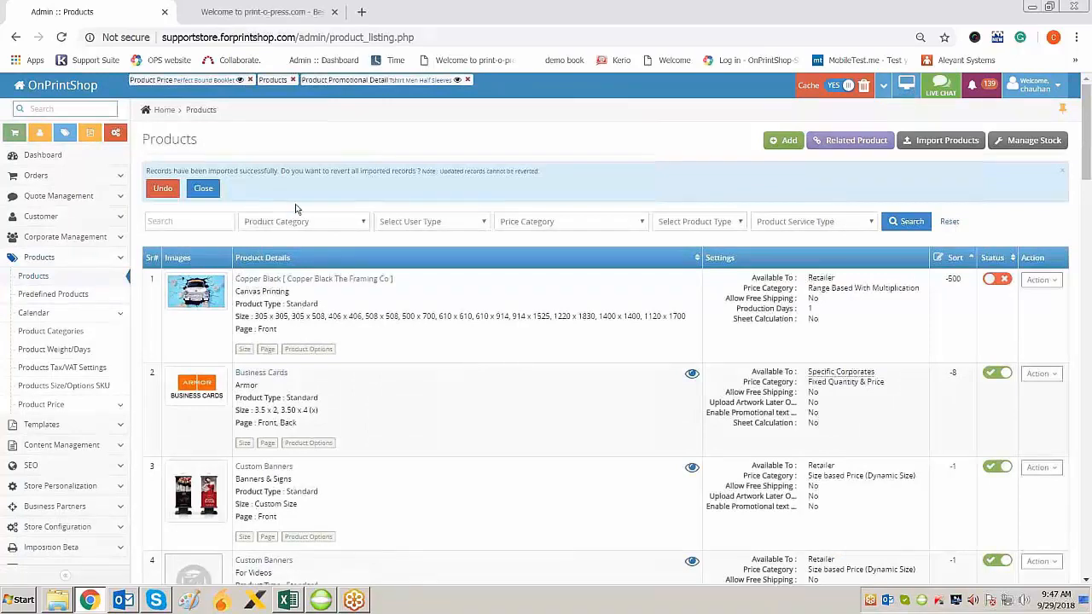
Filter the admin product list by the Premium Business Card category
{"action": "left_click", "coordinate": [336, 223]}
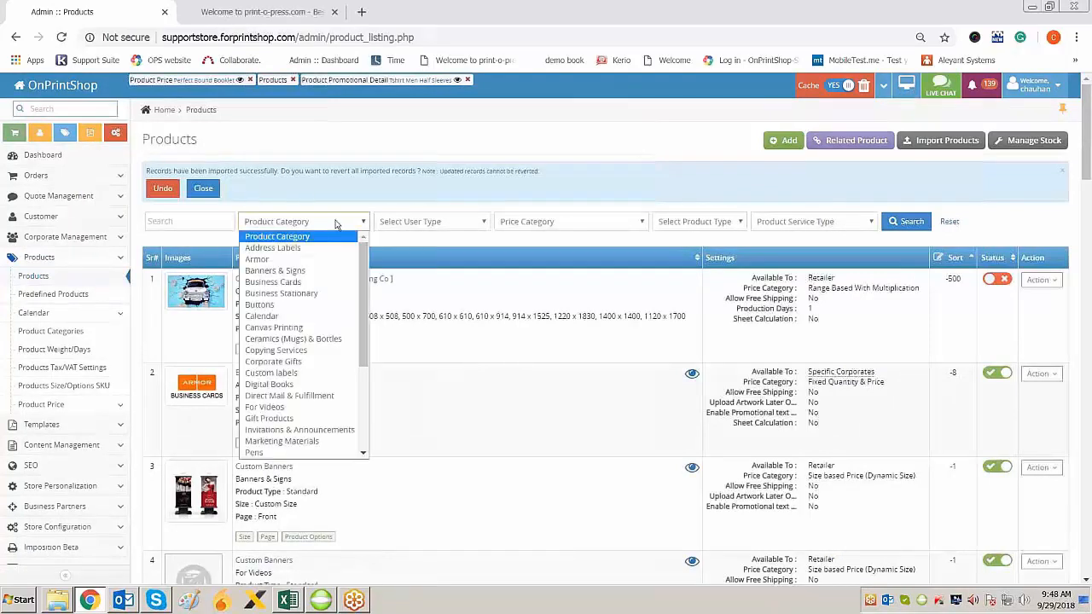
{"action": "type", "text": "pr"}
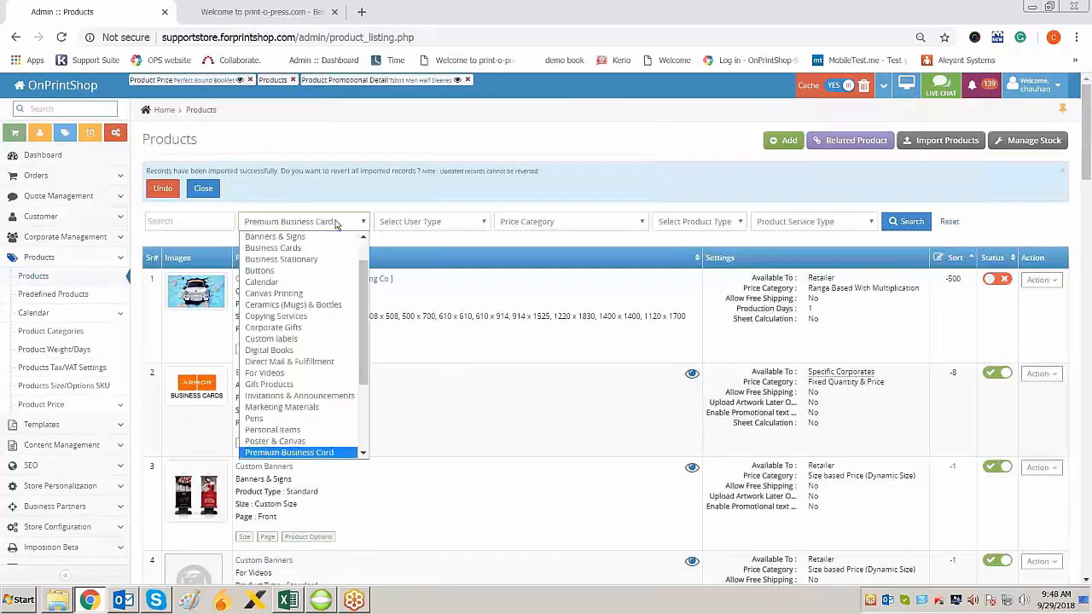
{"action": "key", "text": "Return"}
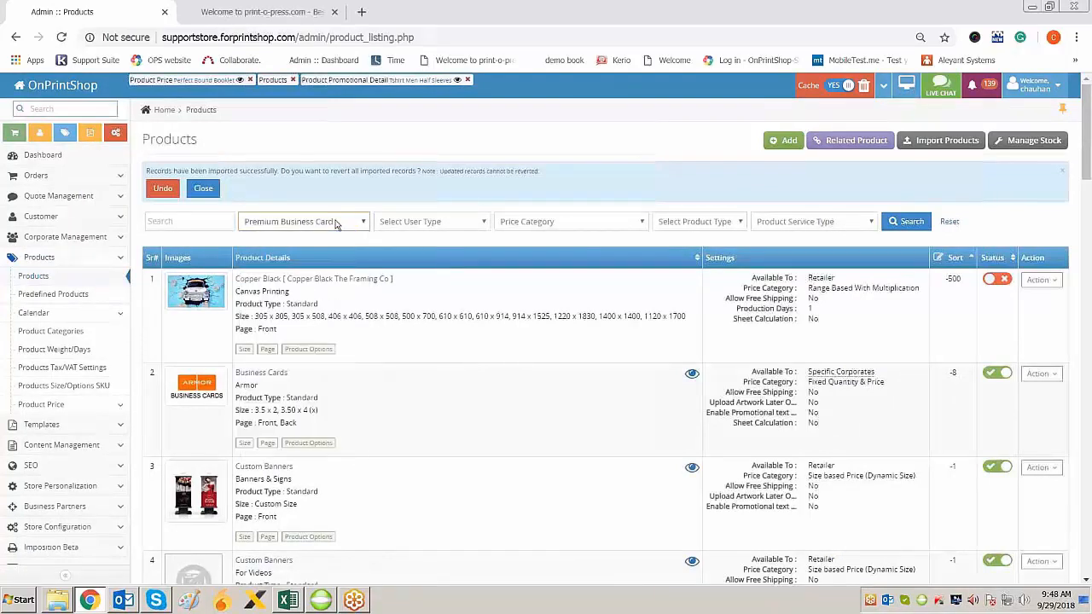
{"action": "left_click", "coordinate": [918, 224]}
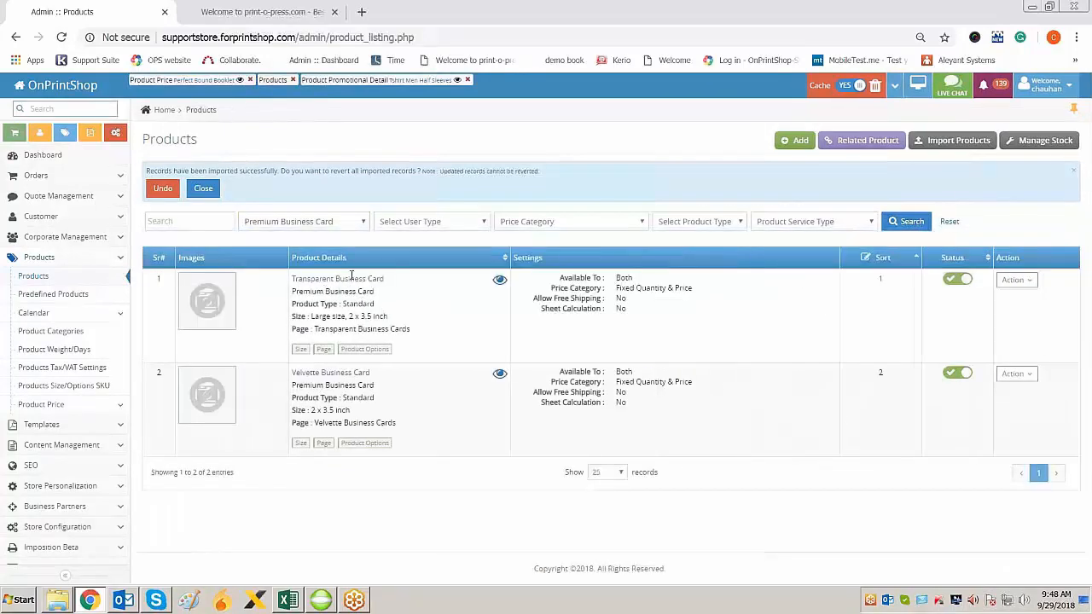
Preview Transparent Business Card in the storefront and test its price calculator with 2 to 3 Days turn around and quantity 250
{"action": "left_click", "coordinate": [500, 281]}
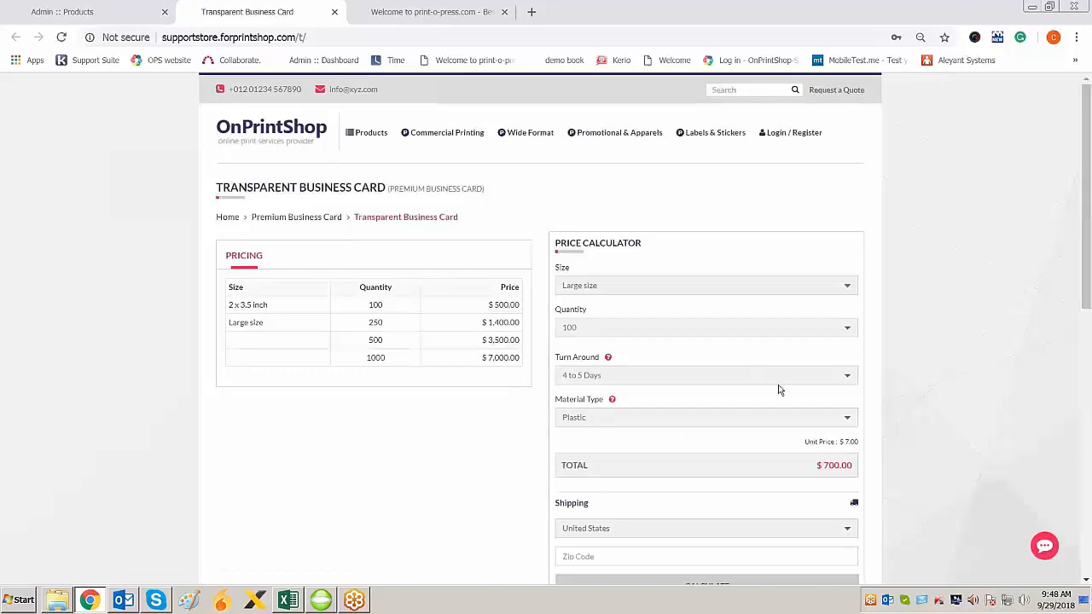
{"action": "scroll", "coordinate": [779, 389], "scroll_direction": "down", "scroll_amount": 3}
{"action": "scroll", "coordinate": [778, 386], "scroll_direction": "up", "scroll_amount": 1}
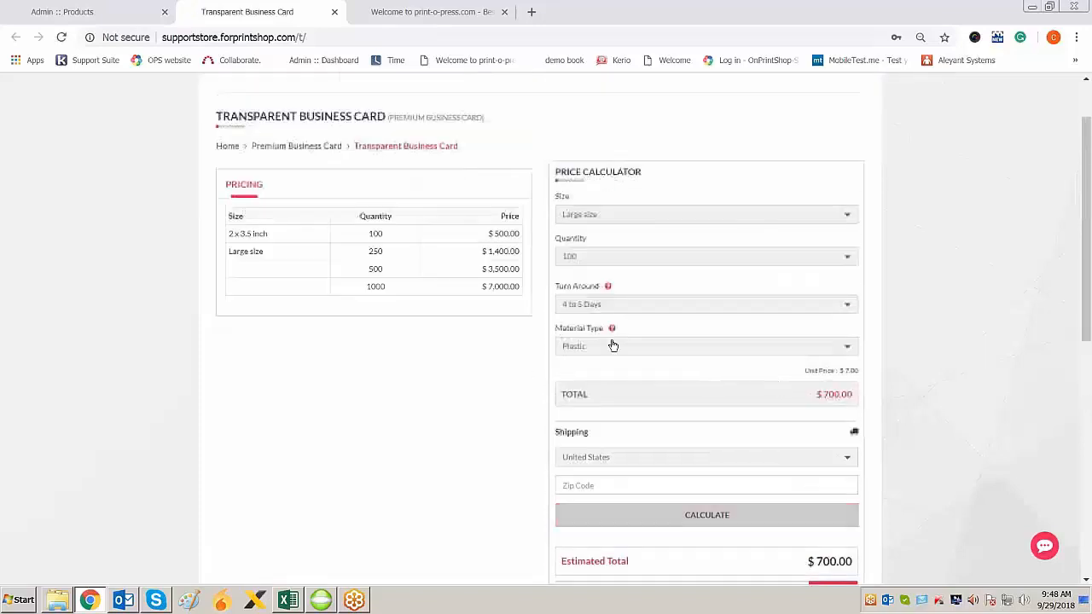
{"action": "left_click", "coordinate": [659, 307]}
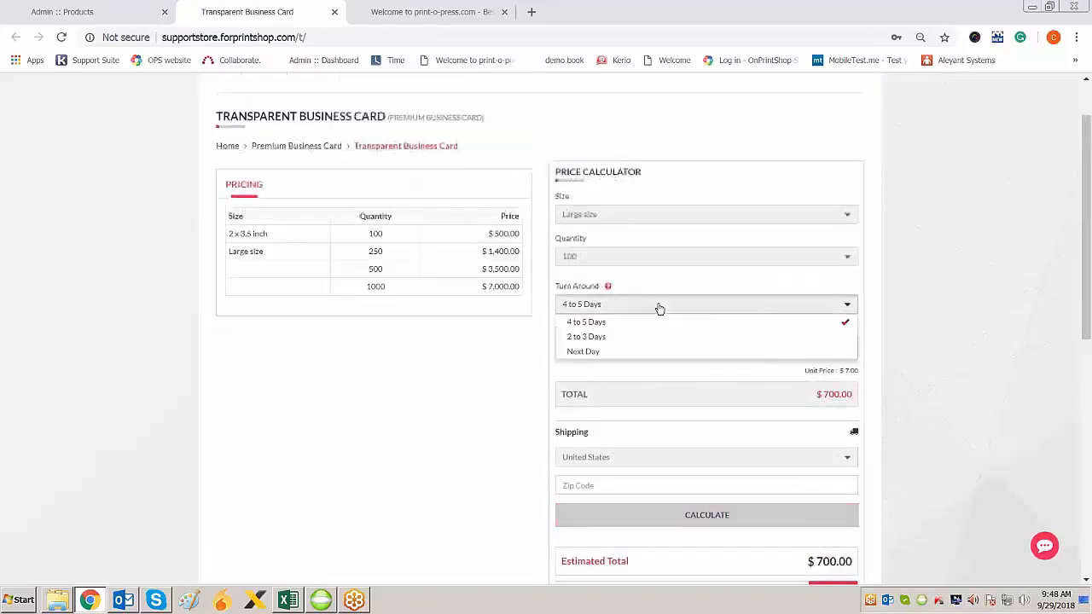
{"action": "left_click", "coordinate": [631, 340]}
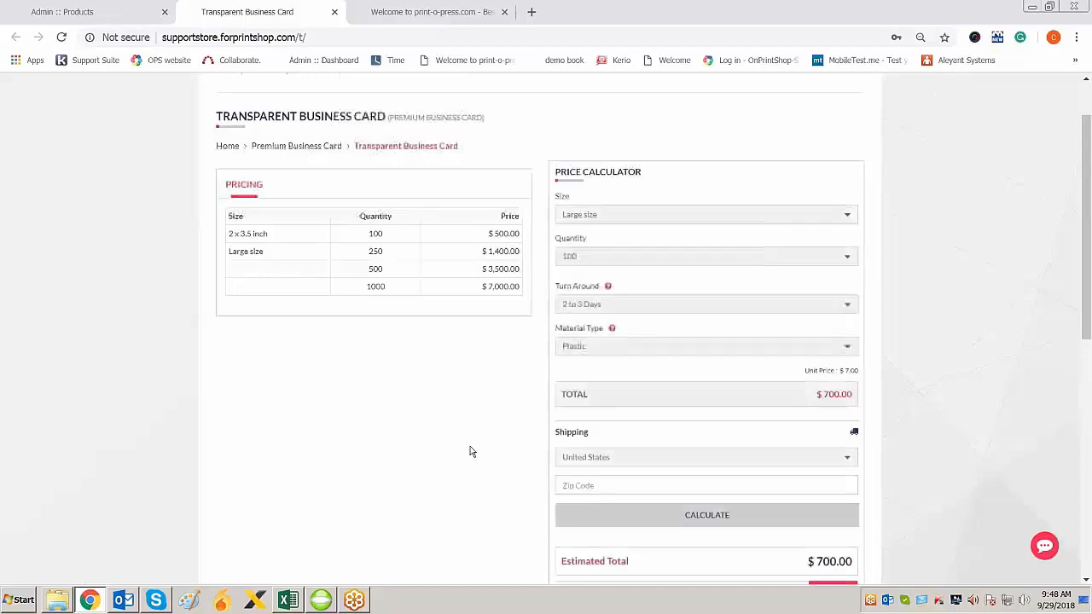
{"action": "left_click", "coordinate": [579, 259]}
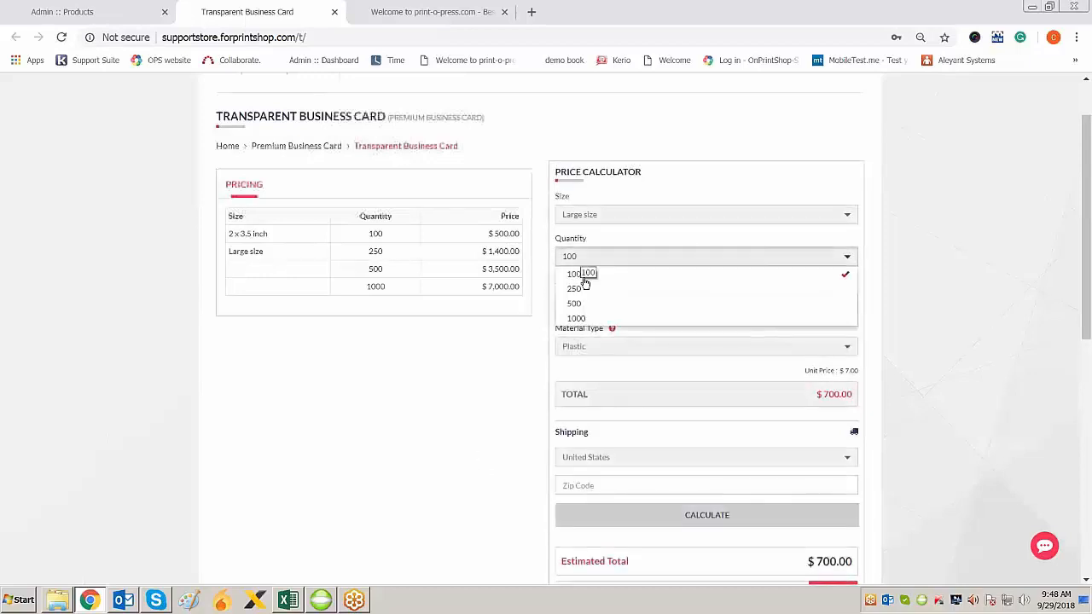
{"action": "left_click", "coordinate": [585, 287]}
{"action": "left_click_drag", "start_coordinate": [493, 234], "coordinate": [533, 260]}
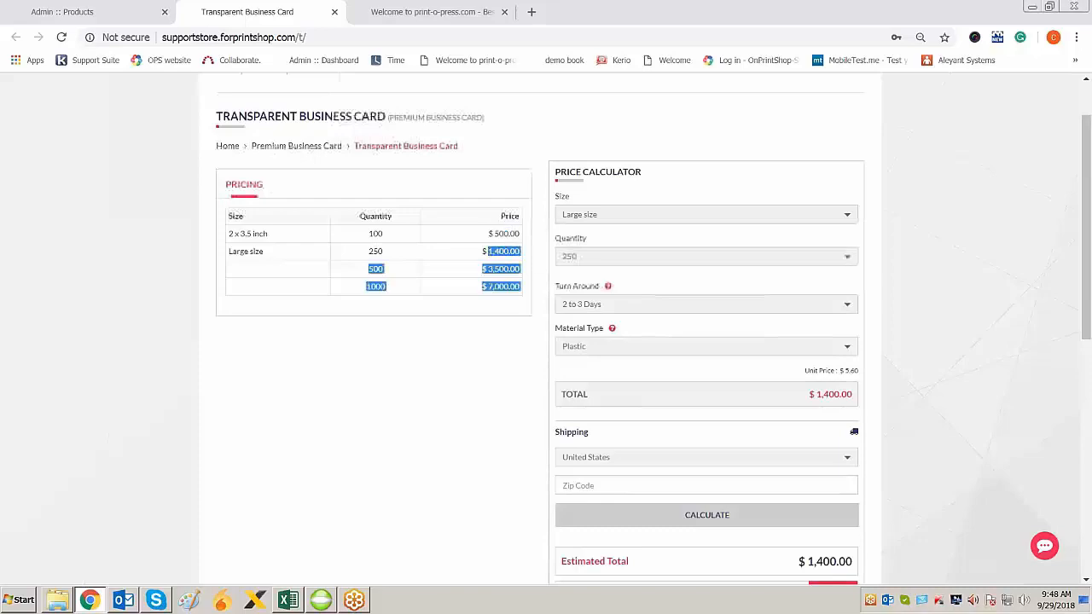
{"action": "left_click", "coordinate": [537, 262]}
{"action": "scroll", "coordinate": [537, 261], "scroll_direction": "up", "scroll_amount": 2}
Return to the admin product list and filter it by the Premium Stationary category
{"action": "left_click", "coordinate": [130, 16]}
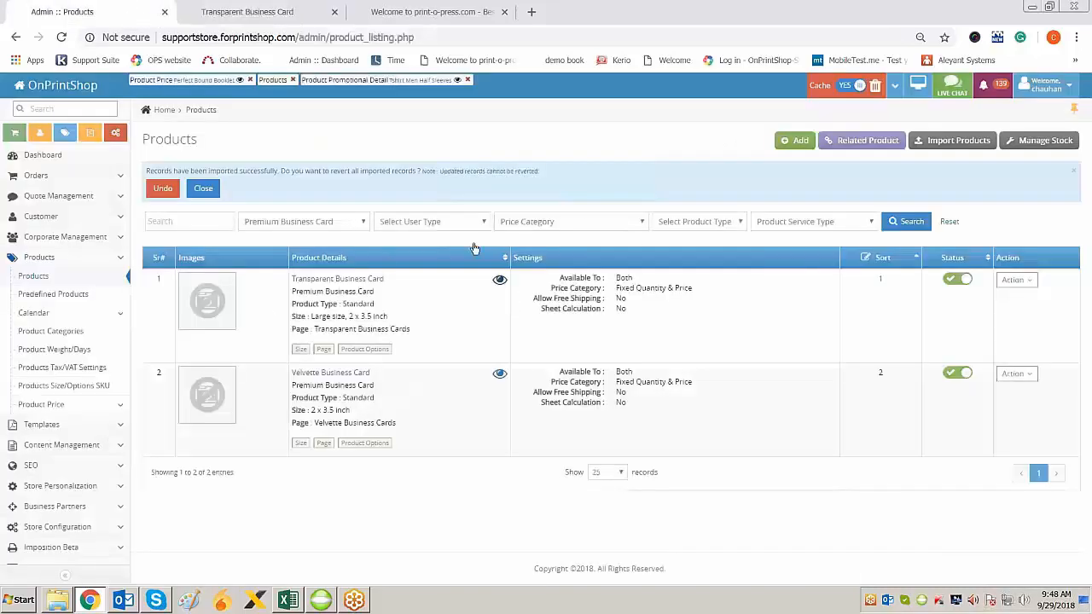
{"action": "left_click", "coordinate": [316, 223]}
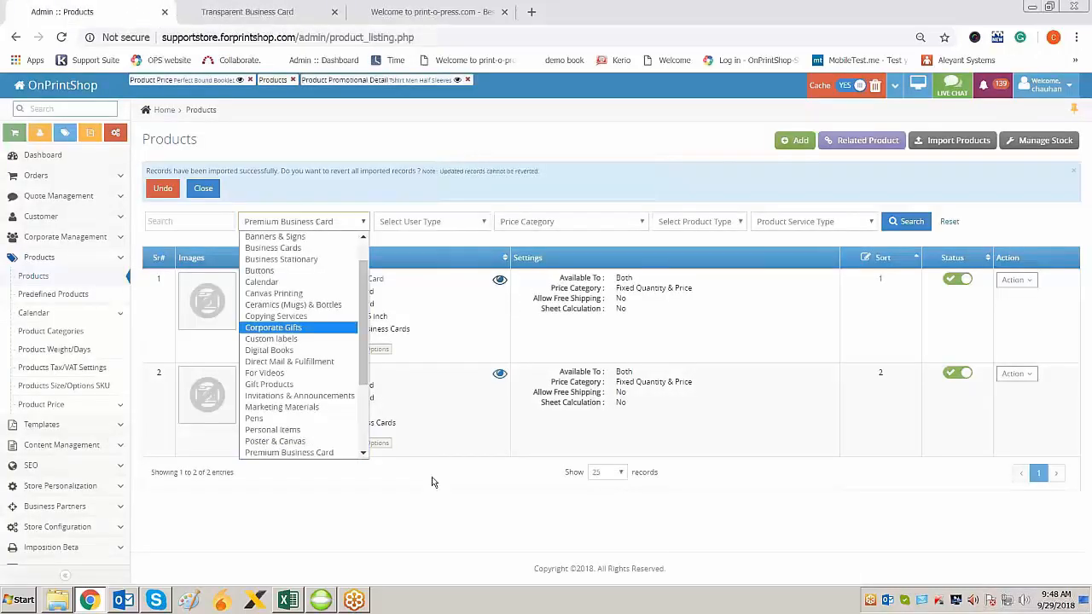
{"action": "scroll", "coordinate": [364, 447], "scroll_direction": "down", "scroll_amount": 3}
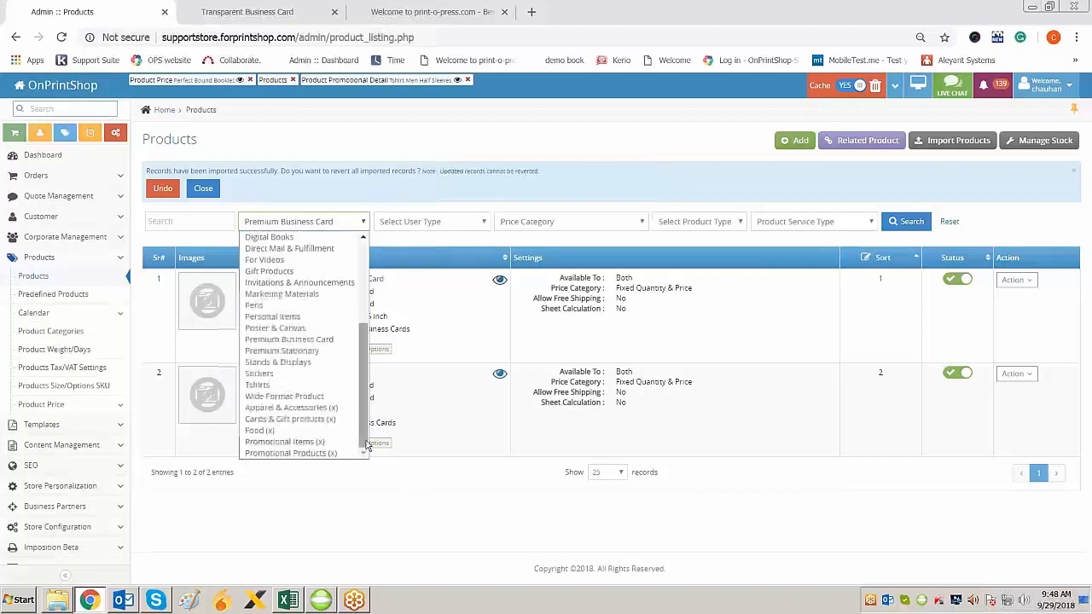
{"action": "left_click", "coordinate": [357, 223]}
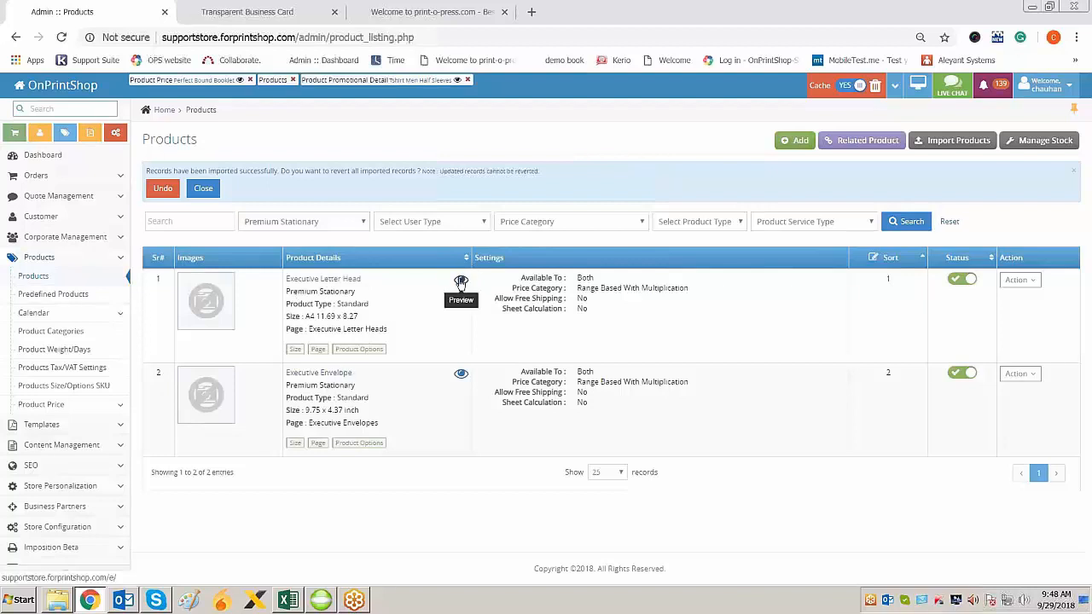
Preview Executive Letter Head in the storefront, compare its price ranges and test the calculated total for quantity 10
{"action": "left_click", "coordinate": [460, 280]}
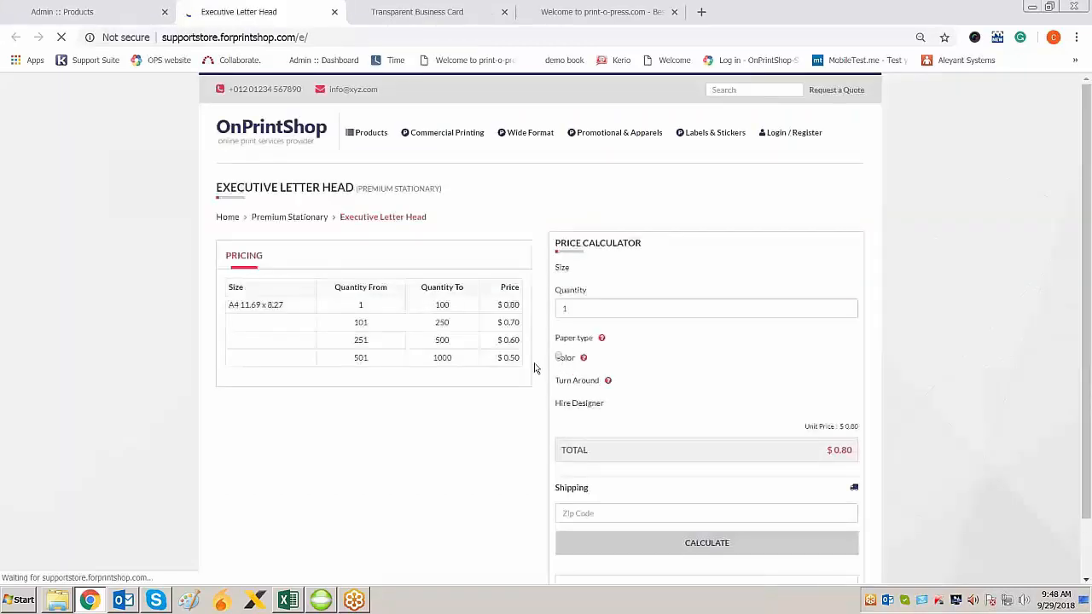
{"action": "scroll", "coordinate": [703, 363], "scroll_direction": "down", "scroll_amount": 1}
{"action": "scroll", "coordinate": [702, 362], "scroll_direction": "down", "scroll_amount": 1}
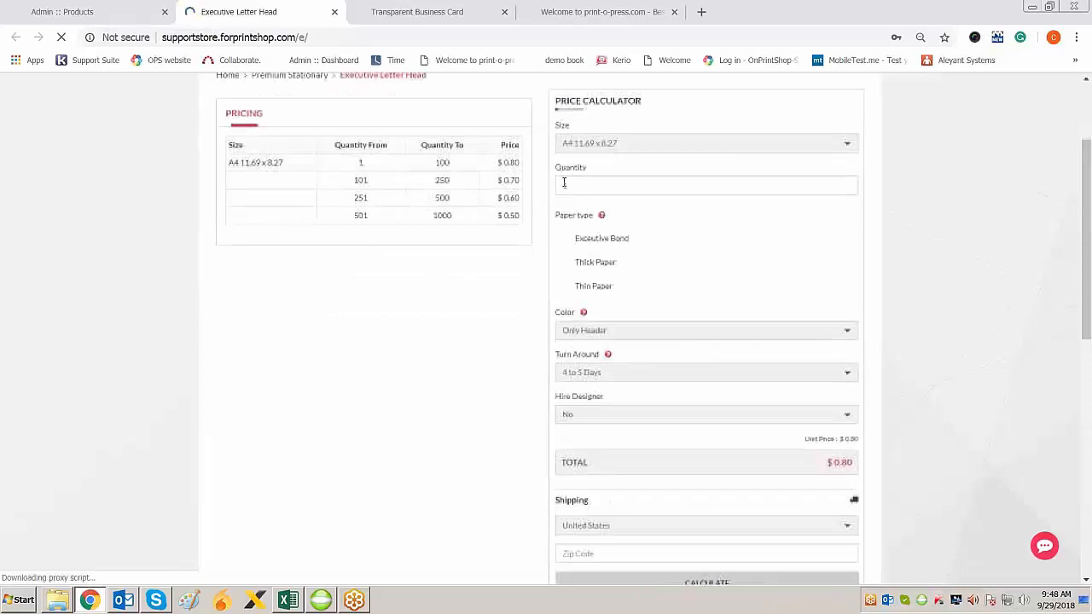
{"action": "double_click", "coordinate": [585, 186]}
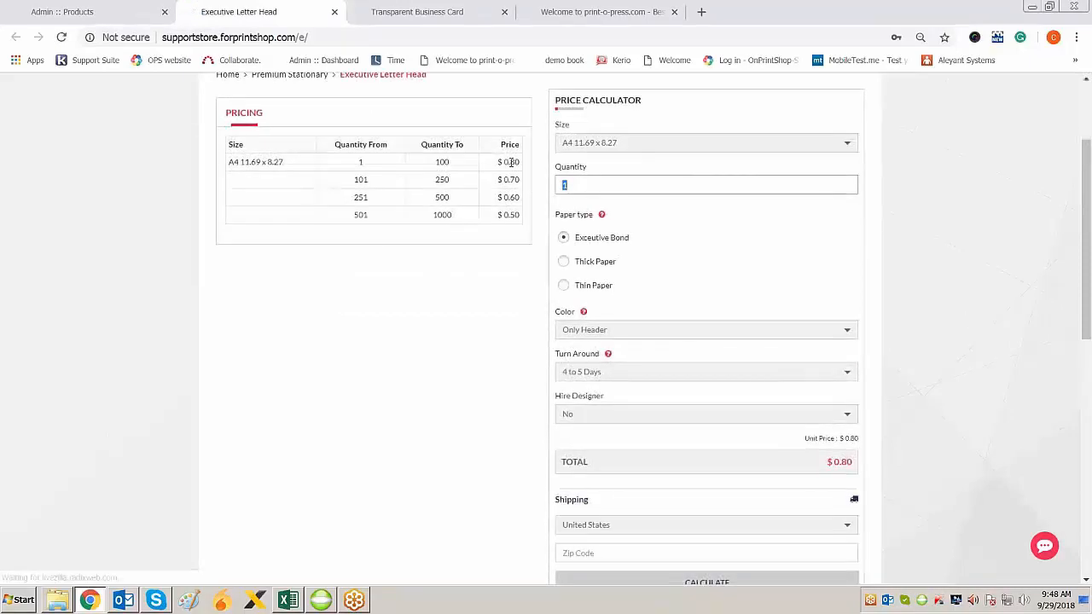
{"action": "left_click_drag", "start_coordinate": [504, 162], "coordinate": [490, 311]}
{"action": "left_click", "coordinate": [490, 311]}
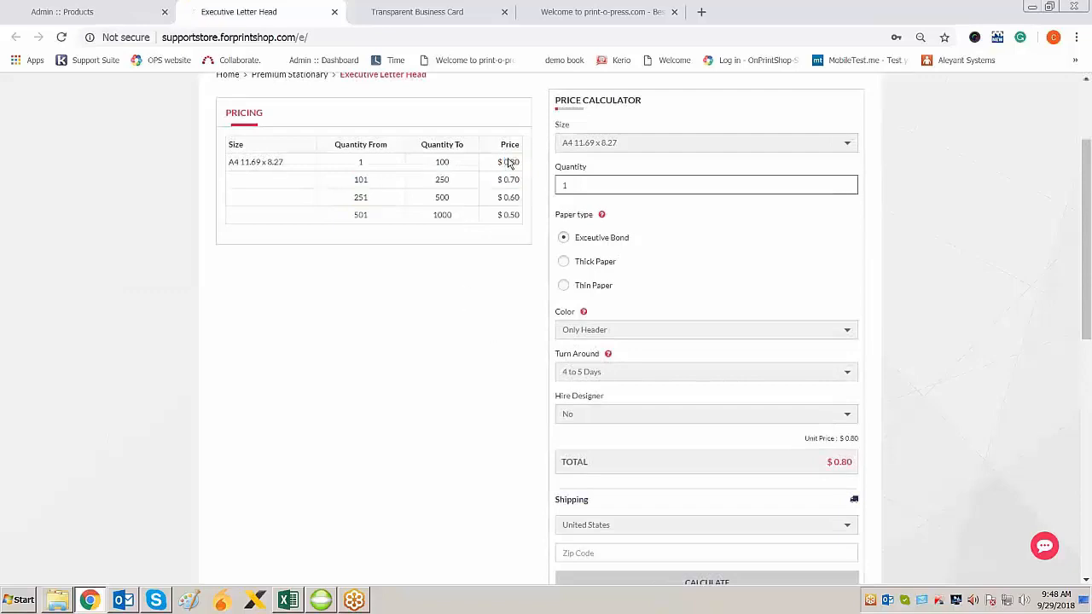
{"action": "left_click_drag", "start_coordinate": [504, 162], "coordinate": [512, 219]}
{"action": "left_click", "coordinate": [417, 270]}
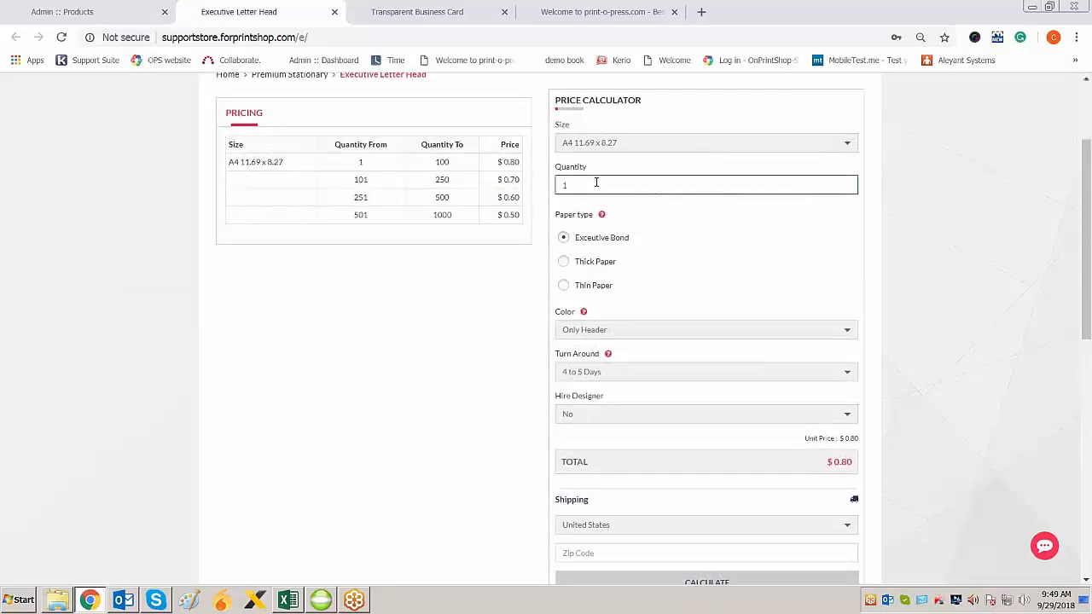
{"action": "double_click", "coordinate": [841, 461]}
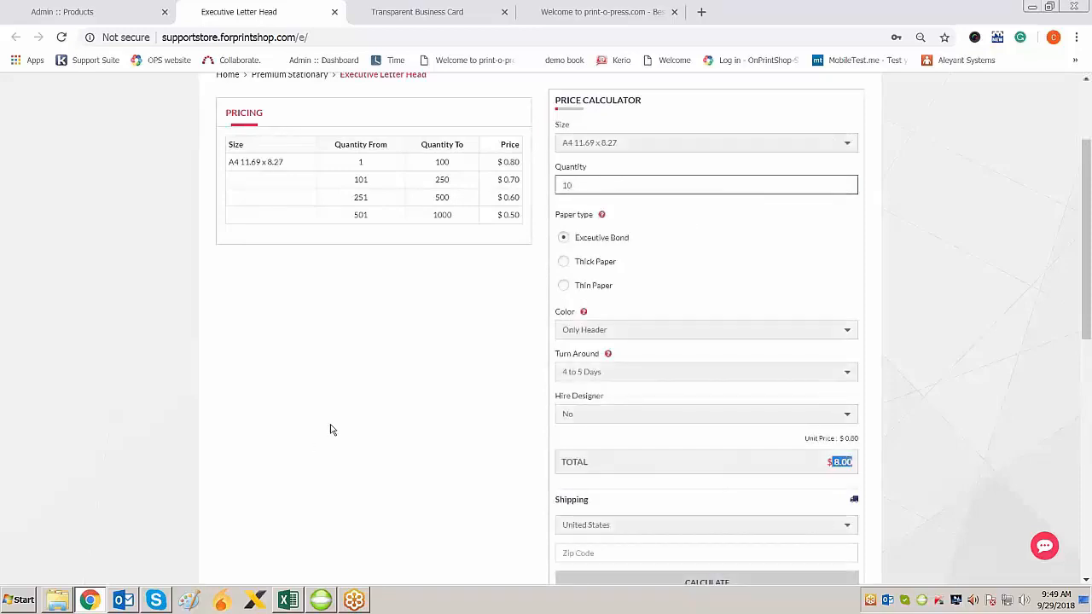
Return to the admin product list and close the revert notice, keeping the imported records
{"action": "key", "text": "ctrl+shift+Tab"}
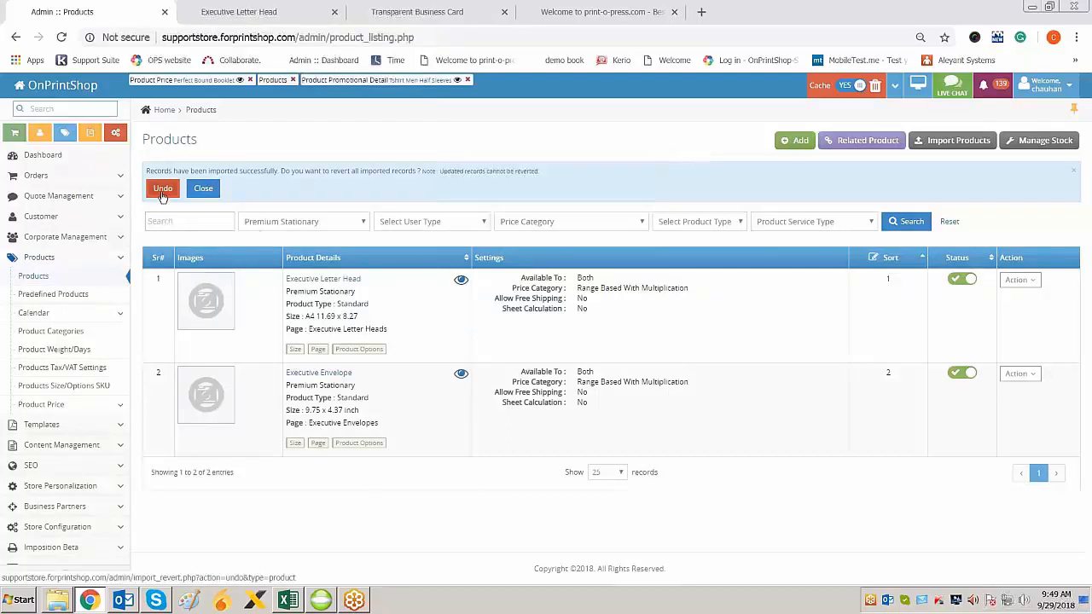
{"action": "left_click", "coordinate": [207, 189]}
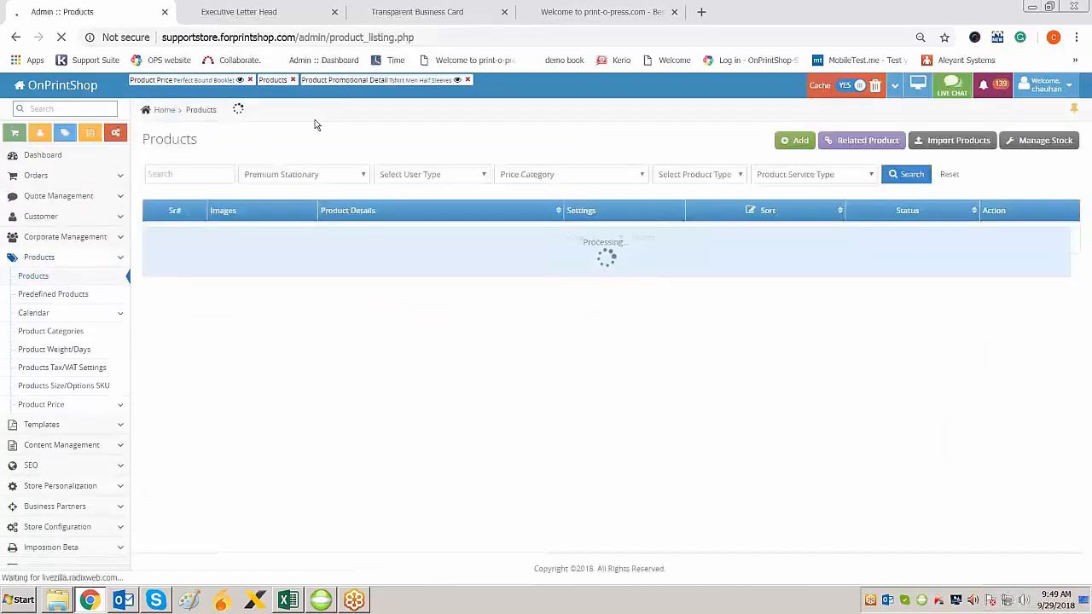
Check the storefront's Products menu for the imported Premium Business Card and Premium Stationary categories
{"action": "left_click", "coordinate": [278, 14]}
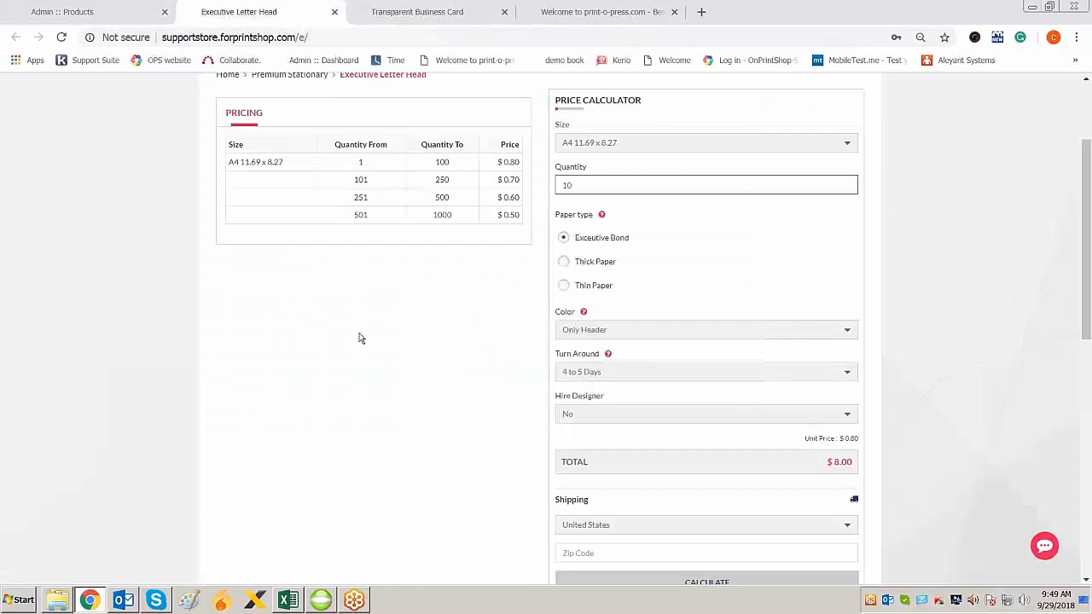
{"action": "scroll", "coordinate": [359, 337], "scroll_direction": "up", "scroll_amount": 3}
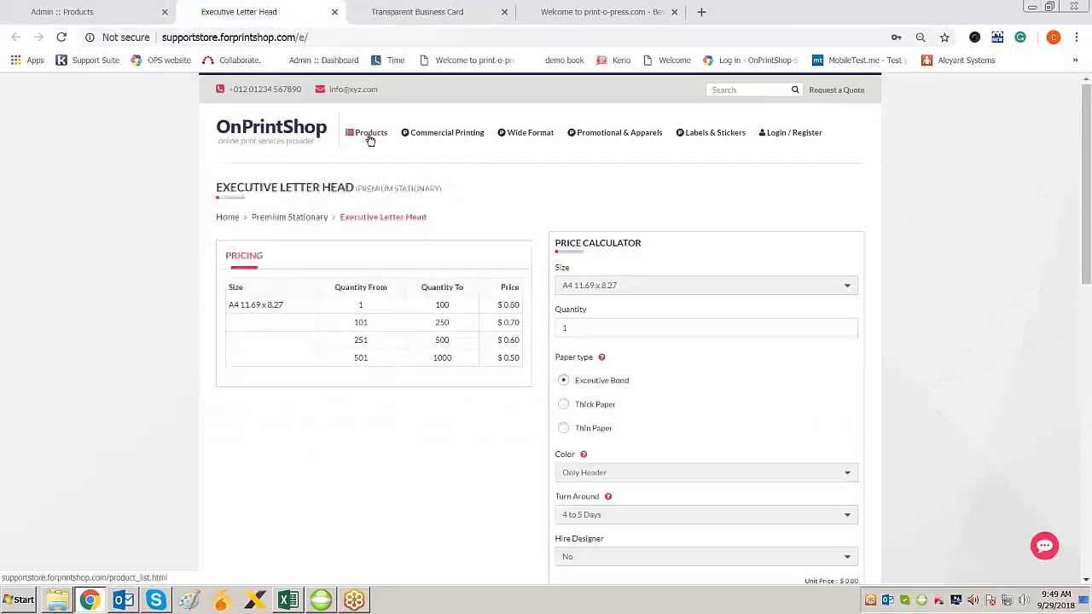
{"action": "mouse_move", "coordinate": [370, 139]}
{"action": "mouse_move", "coordinate": [389, 256]}
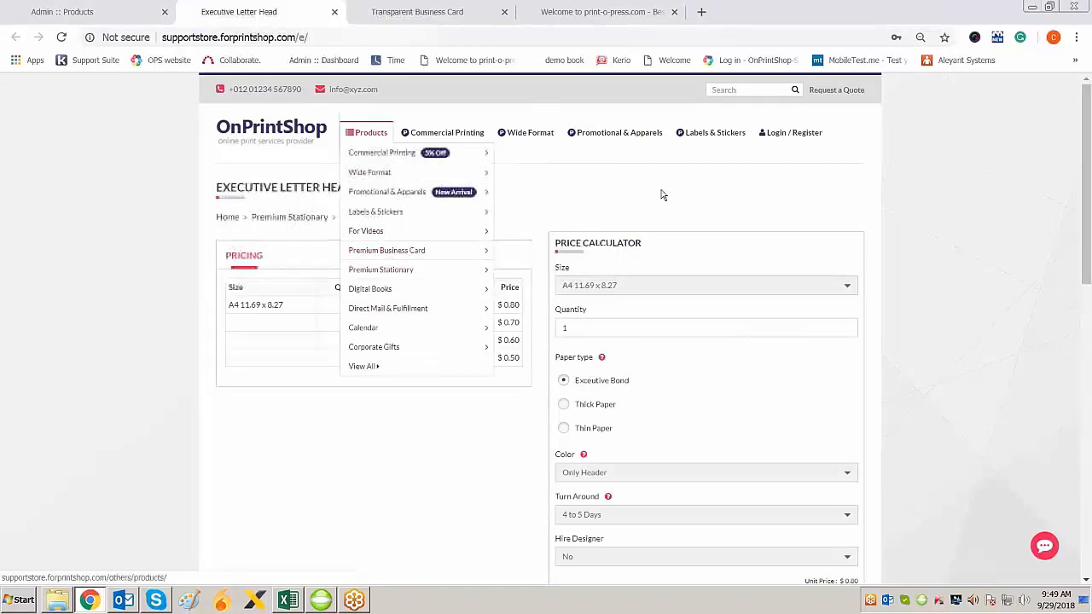
Open the image gallery of Executive Letter Head from the admin product list
{"action": "left_click", "coordinate": [62, 11]}
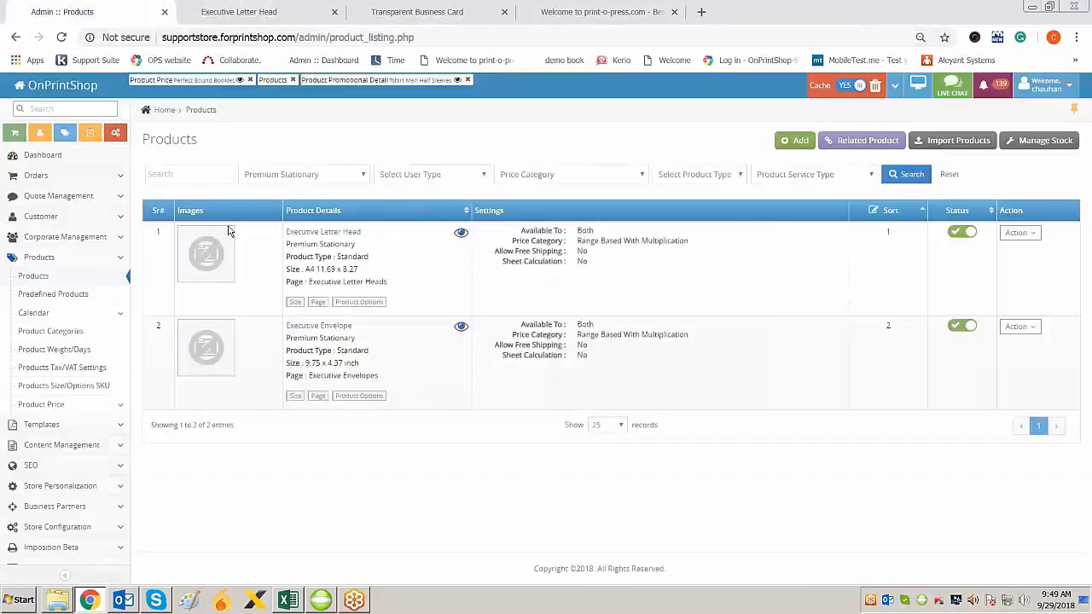
{"action": "left_click", "coordinate": [1020, 232]}
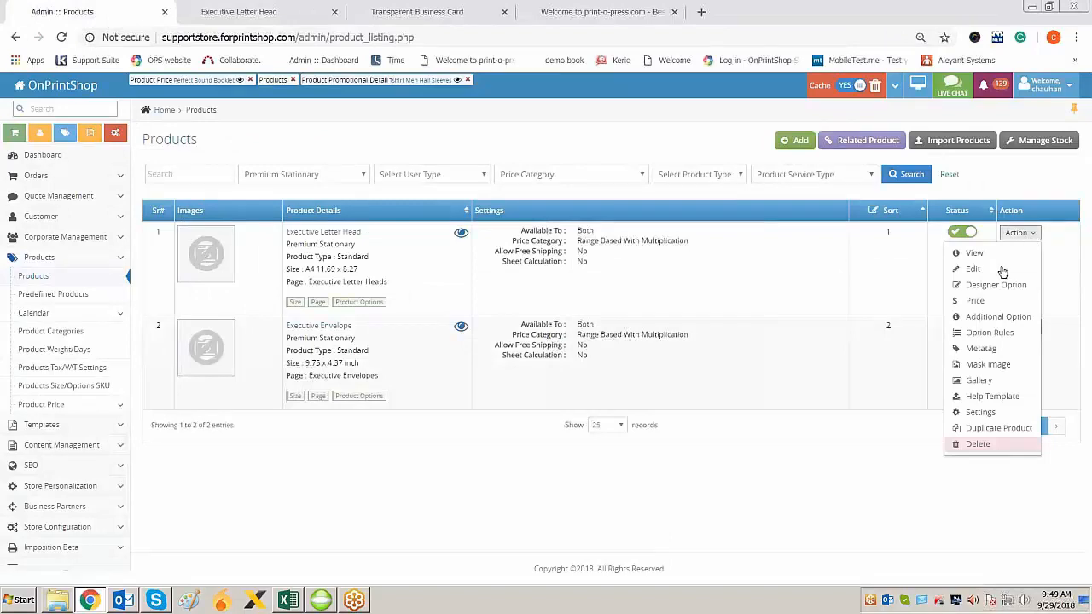
{"action": "left_click", "coordinate": [994, 406]}
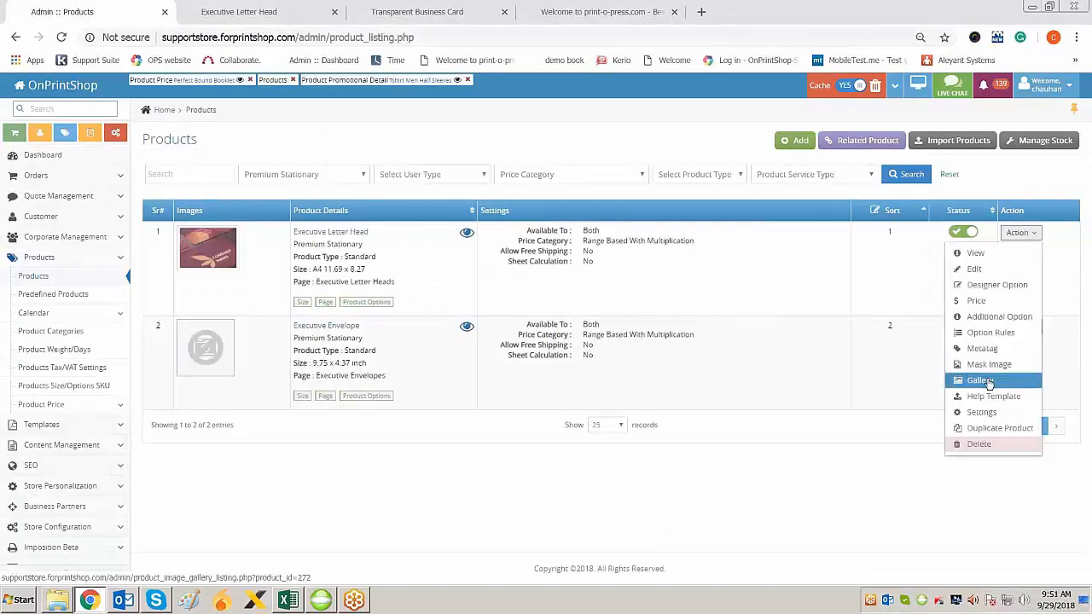
{"action": "left_click", "coordinate": [961, 391]}
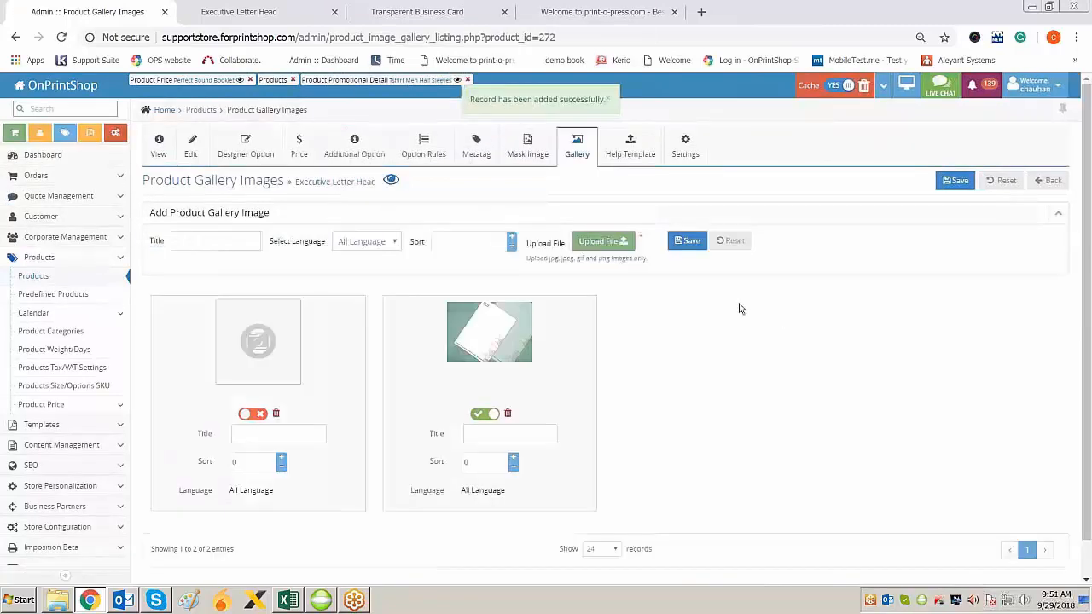
Check how the gallery image appears on Executive Letter Head's storefront page
{"action": "left_click", "coordinate": [282, 14]}
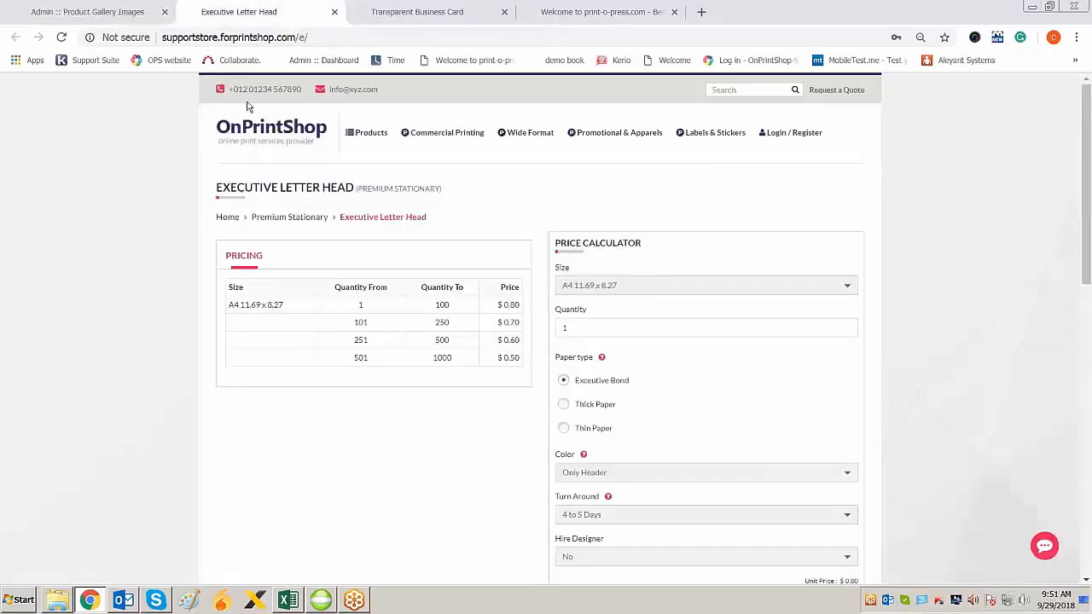
{"action": "scroll", "coordinate": [857, 457], "scroll_direction": "down", "scroll_amount": 3}
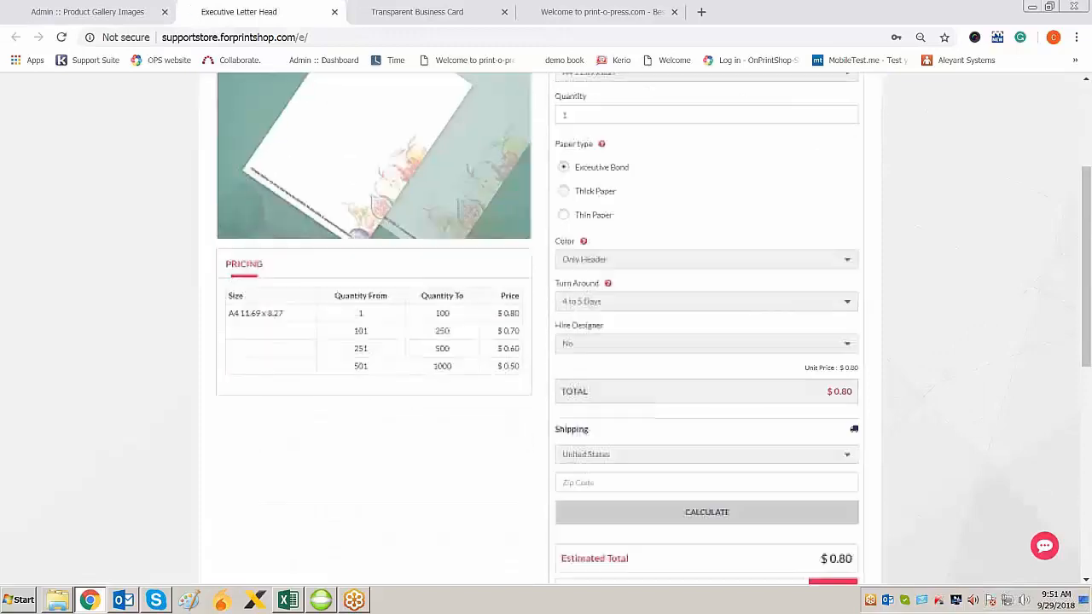
{"action": "scroll", "coordinate": [857, 456], "scroll_direction": "up", "scroll_amount": 3}
Open Executive Letter Head's product settings in the admin and review the General options
{"action": "left_click", "coordinate": [89, 12]}
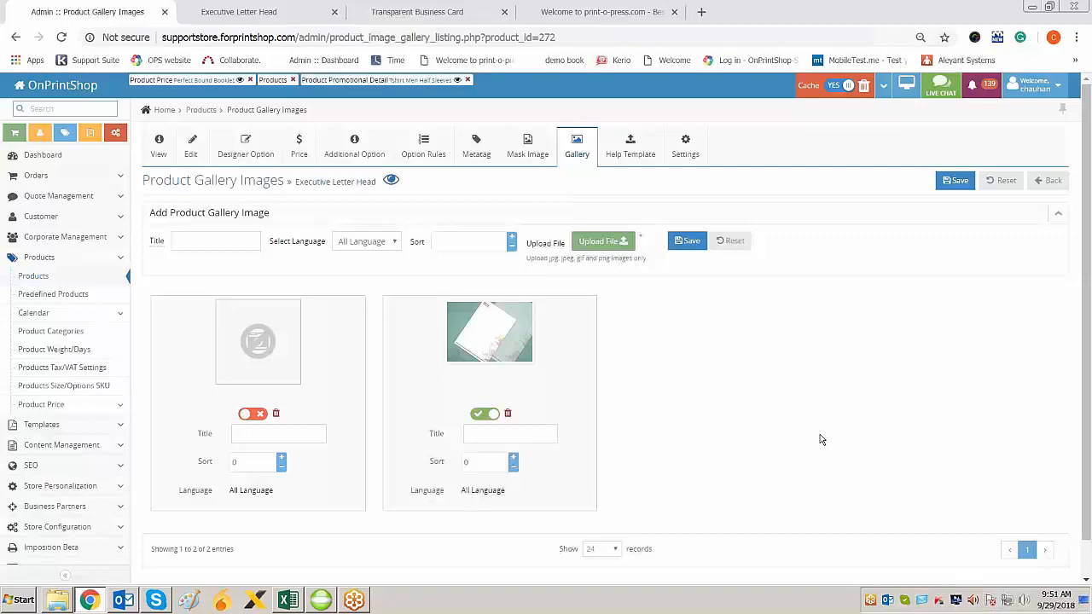
{"action": "left_click", "coordinate": [685, 143]}
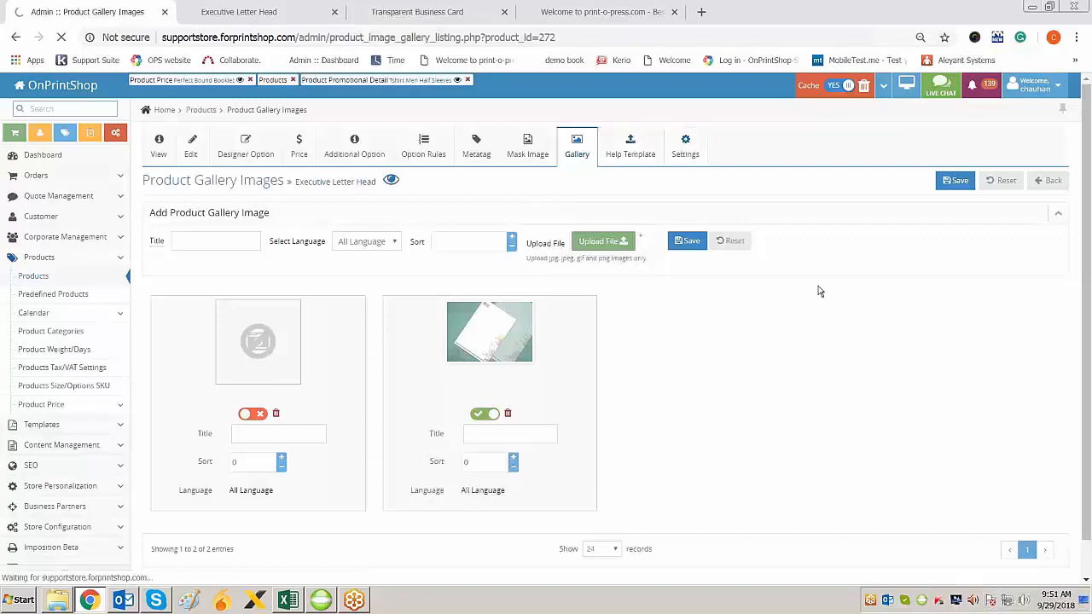
{"action": "scroll", "coordinate": [683, 385], "scroll_direction": "down", "scroll_amount": 2}
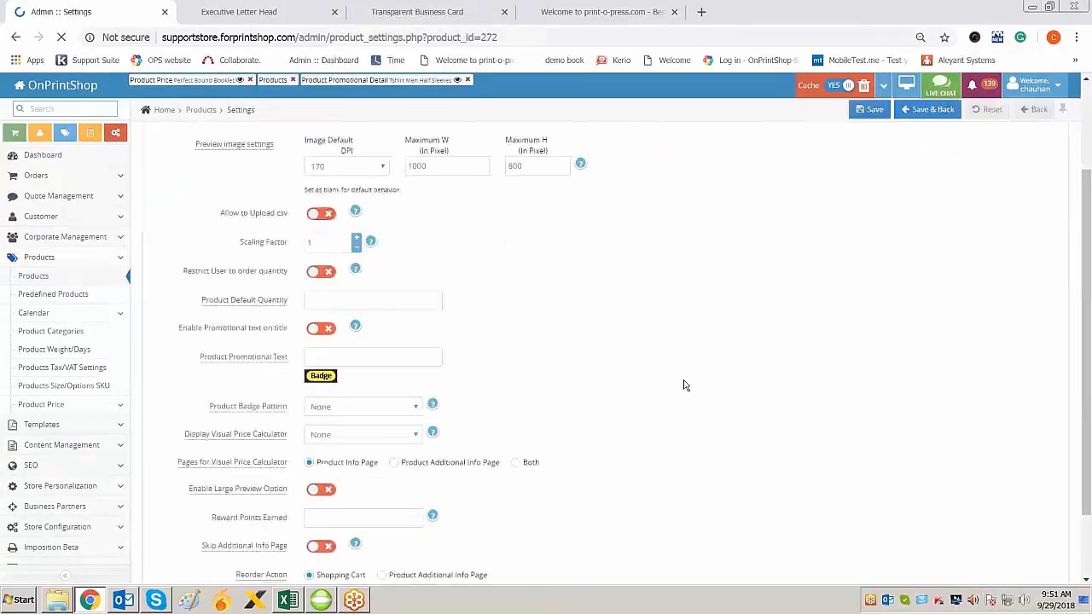
{"action": "scroll", "coordinate": [682, 384], "scroll_direction": "down", "scroll_amount": 1}
{"action": "scroll", "coordinate": [680, 376], "scroll_direction": "up", "scroll_amount": 3}
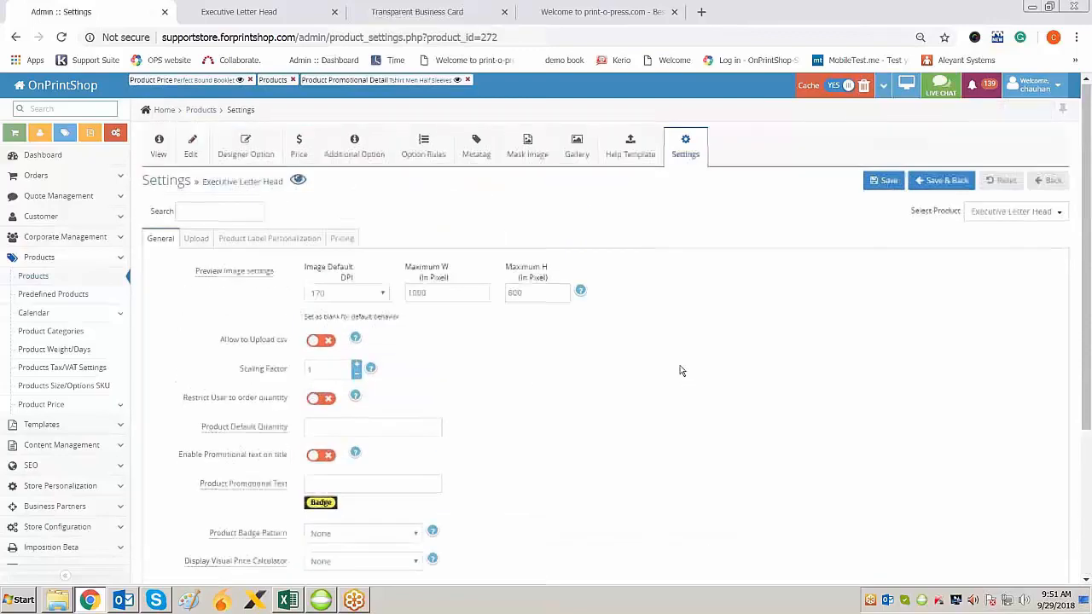